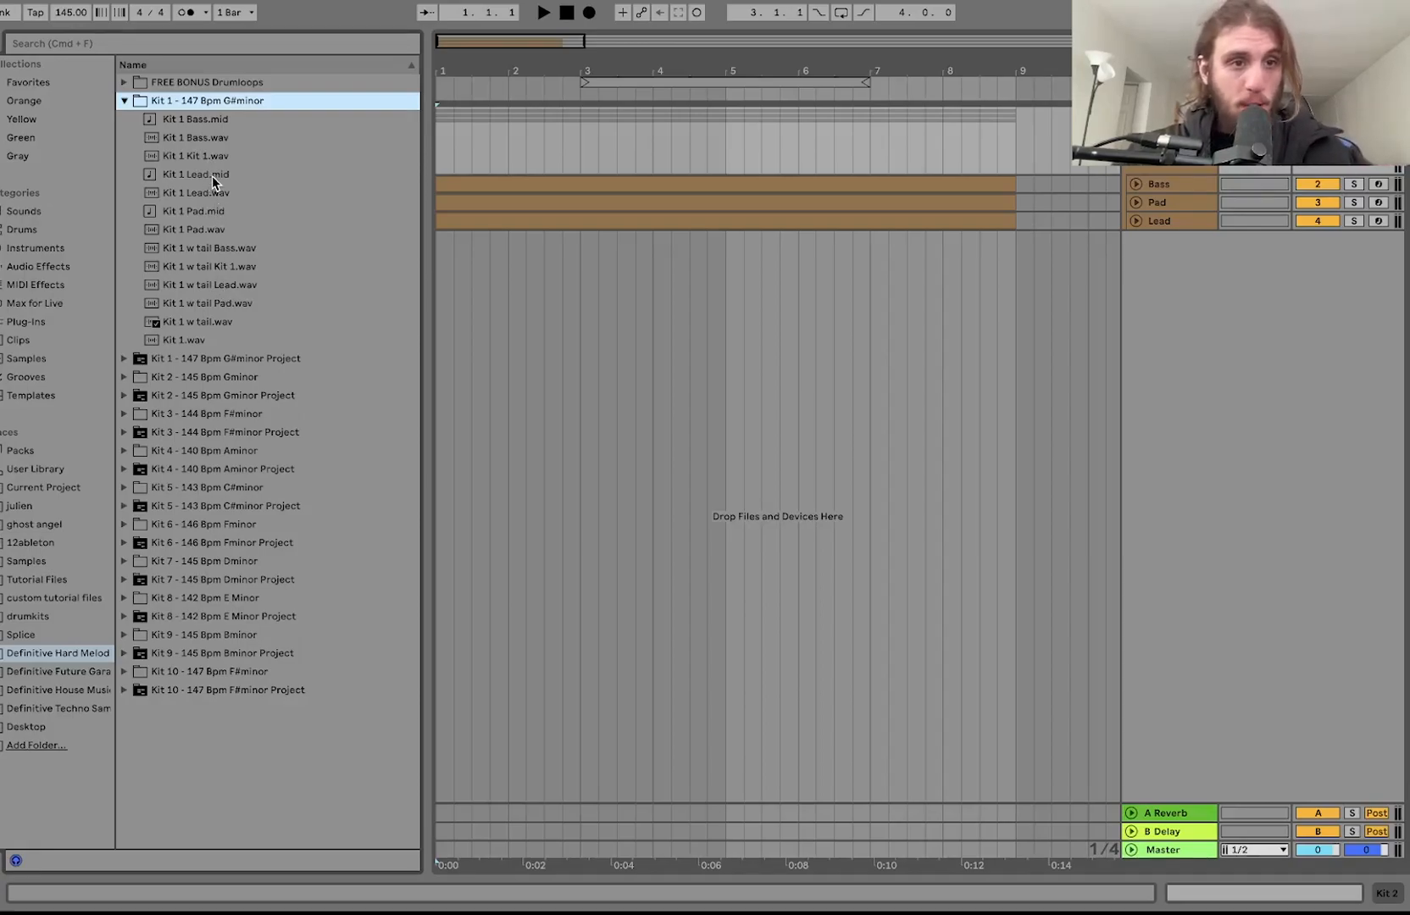
# - Inspect the Kit 1 sample folder and its project folder, and preview Kit 1.wav
pyautogui.click(120, 100)
pyautogui.click(122, 118)
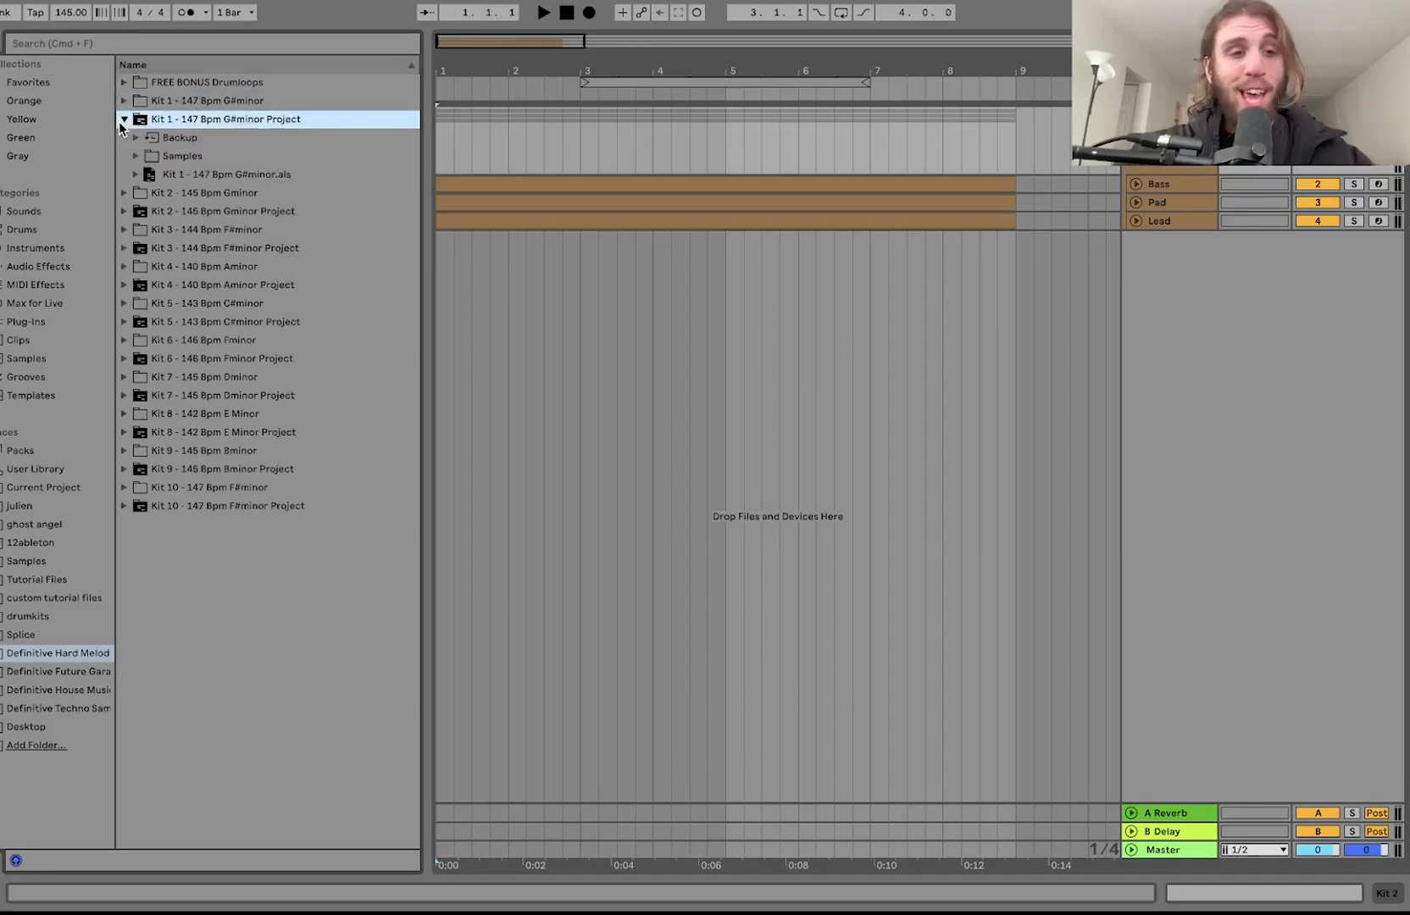
pyautogui.click(124, 120)
pyautogui.click(124, 102)
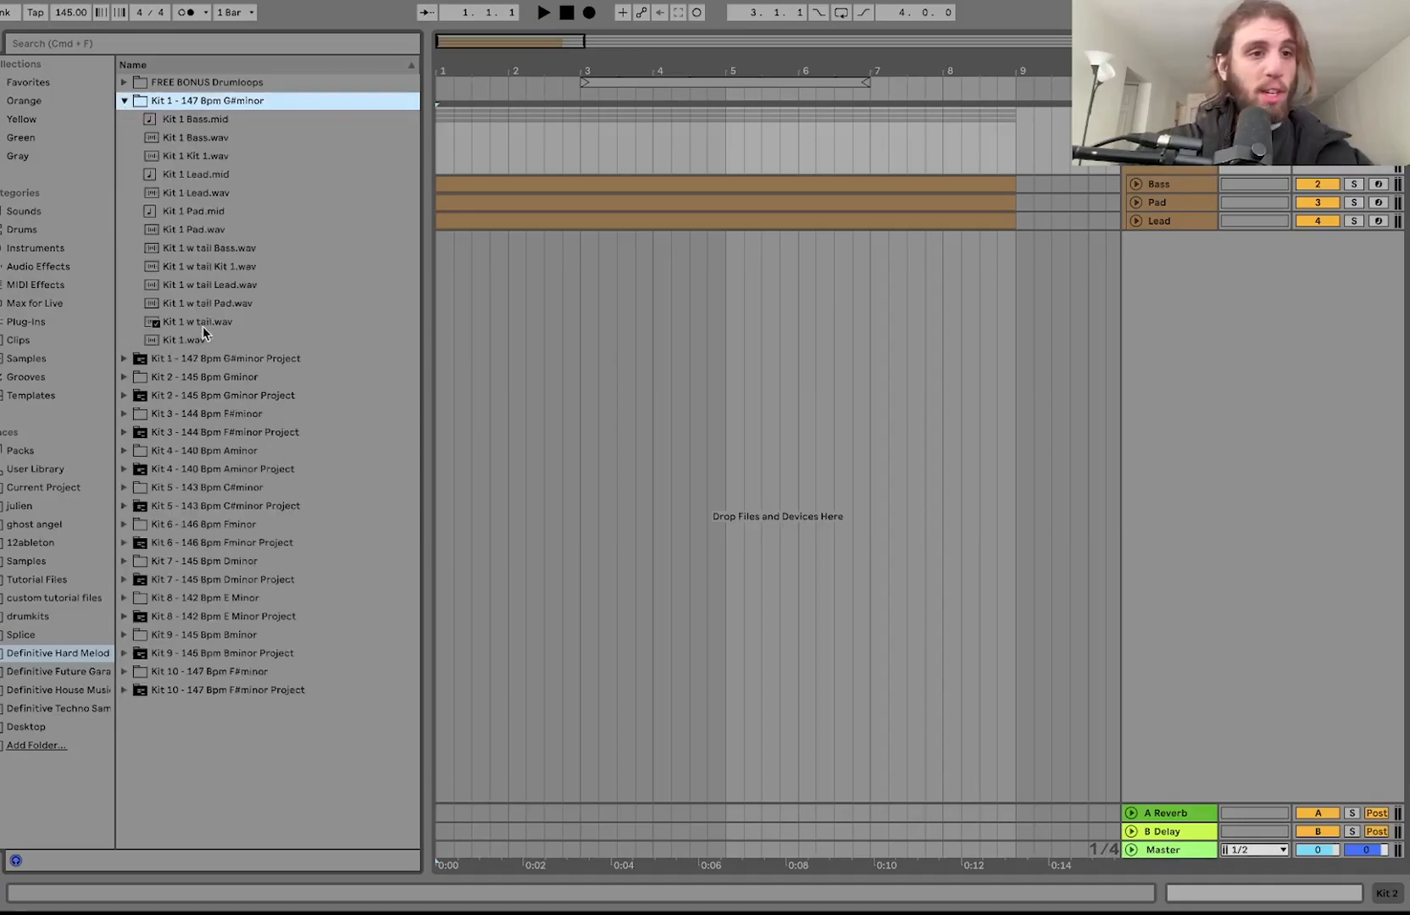
pyautogui.click(196, 341)
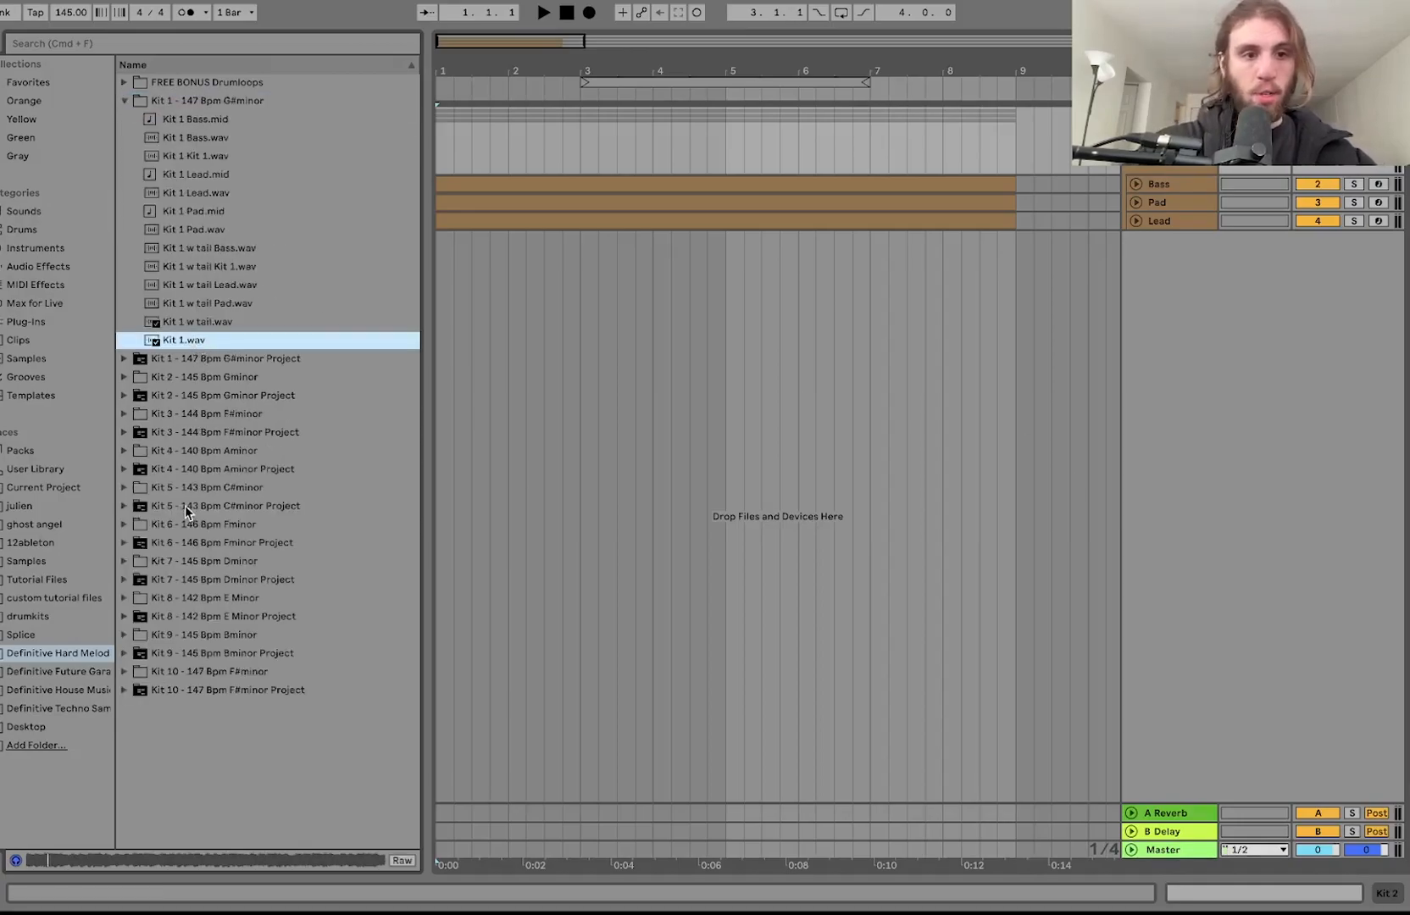
# - Preview Kit 3.wav, Kit 4.wav and Kit 5.wav from their sample folders, and collapse the Kit 5 folder
pyautogui.click(123, 415)
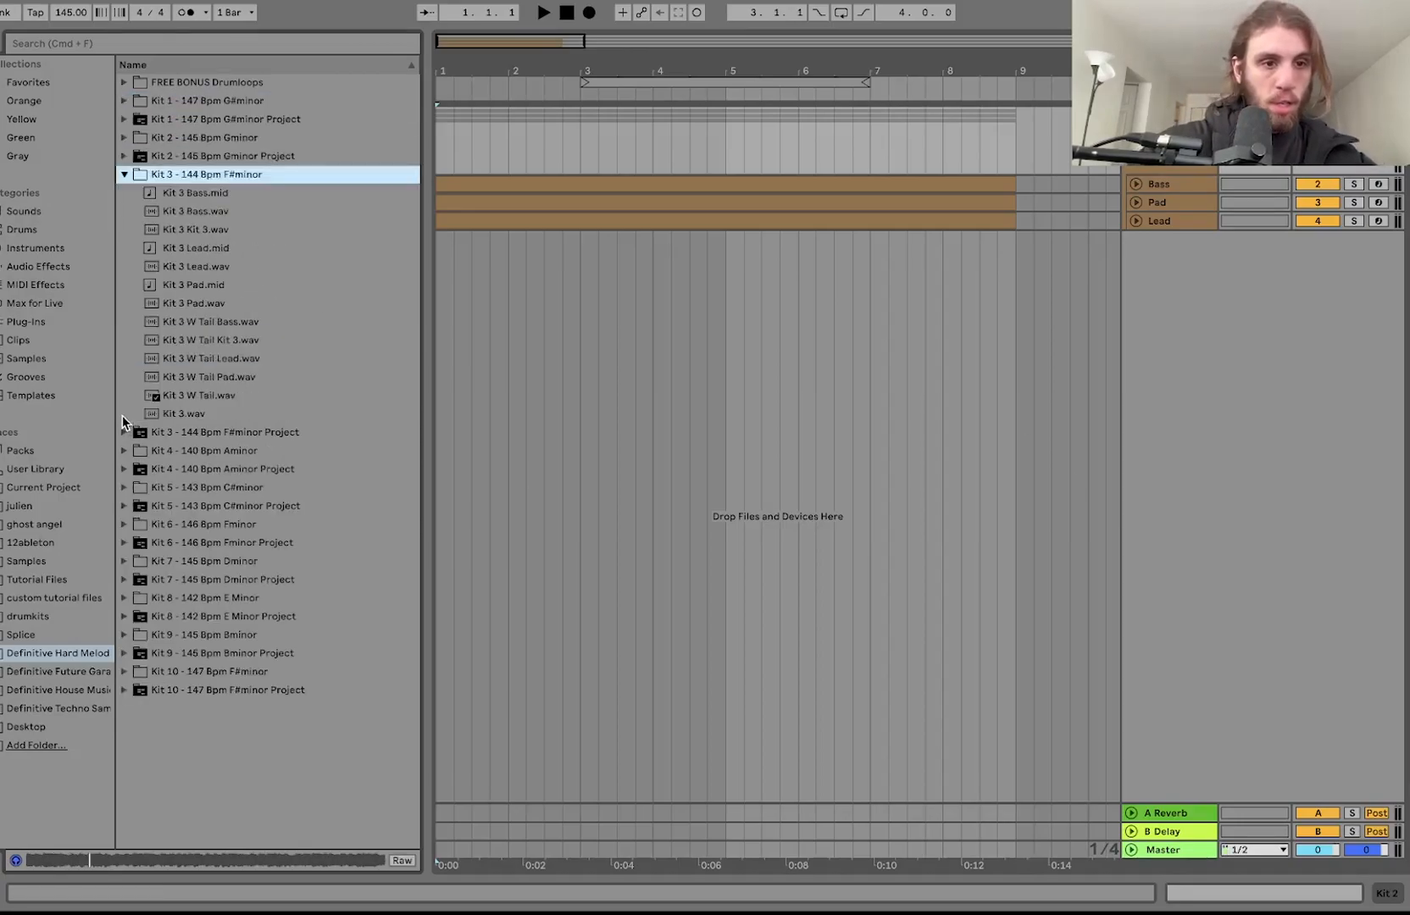
pyautogui.click(178, 415)
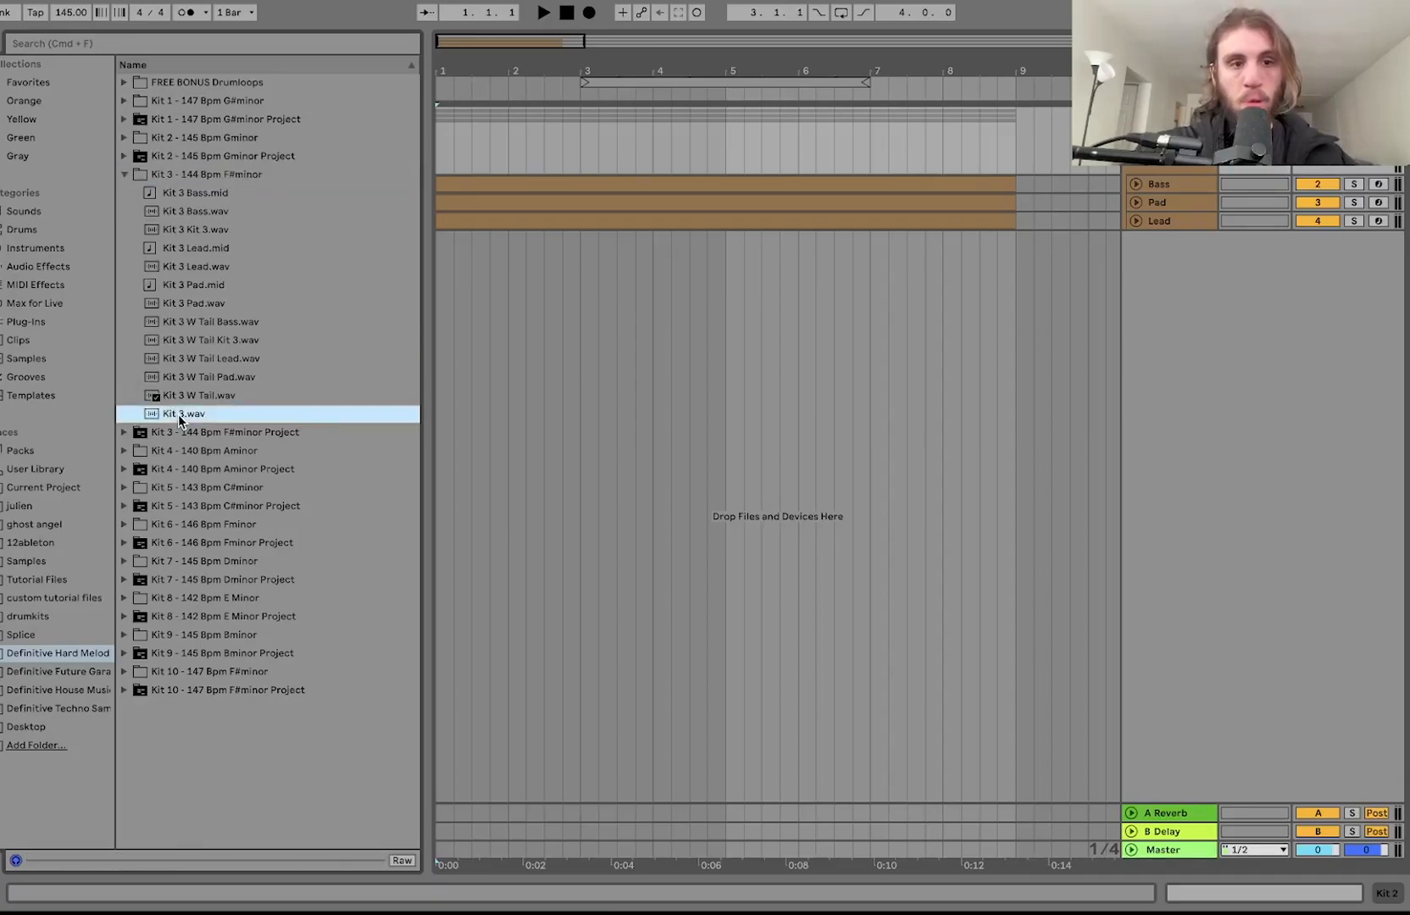
pyautogui.click(123, 452)
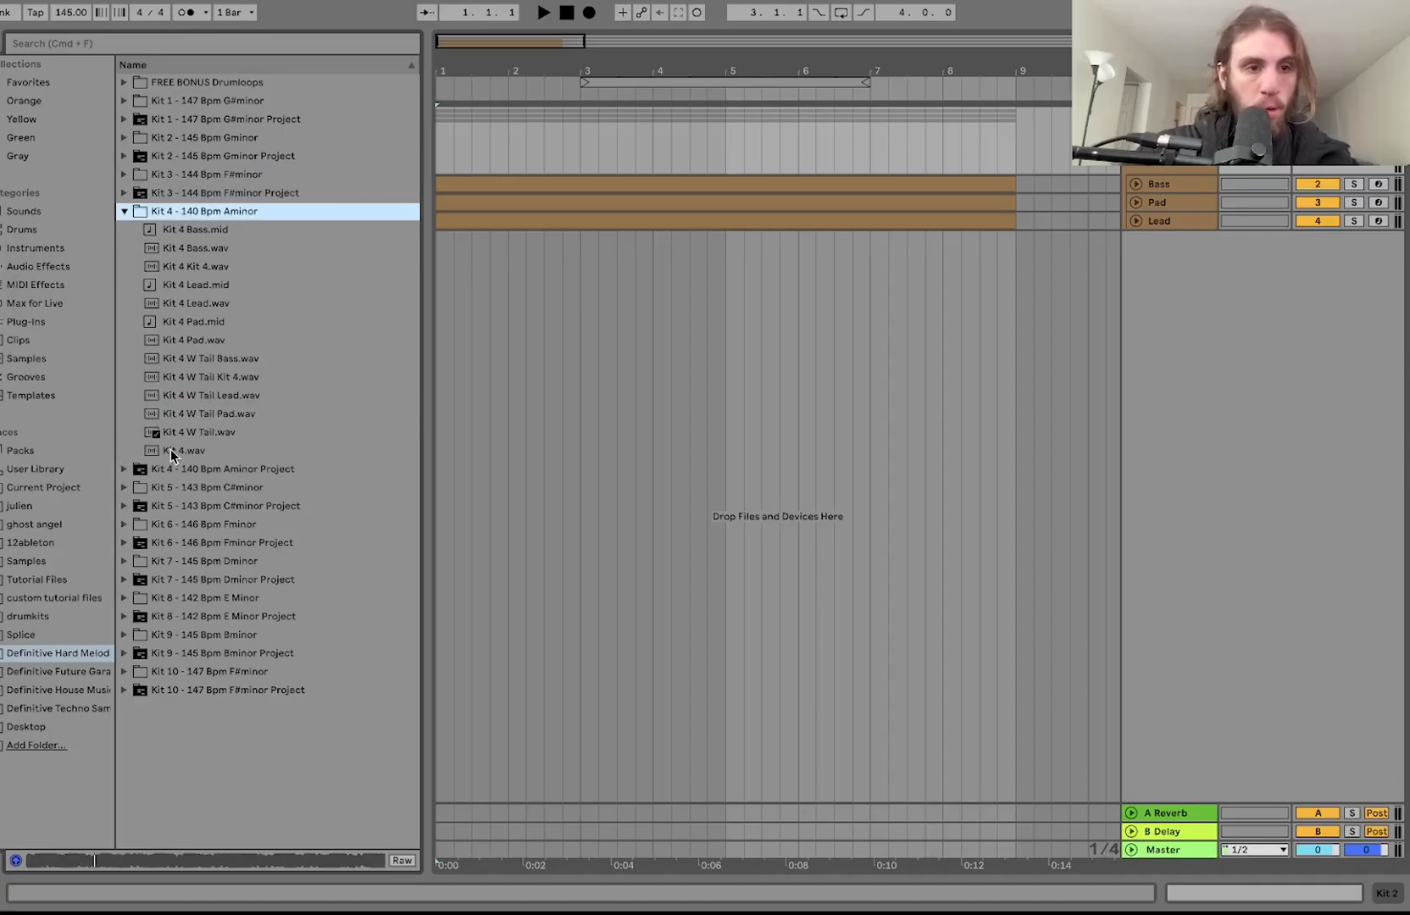
pyautogui.click(172, 449)
pyautogui.click(124, 487)
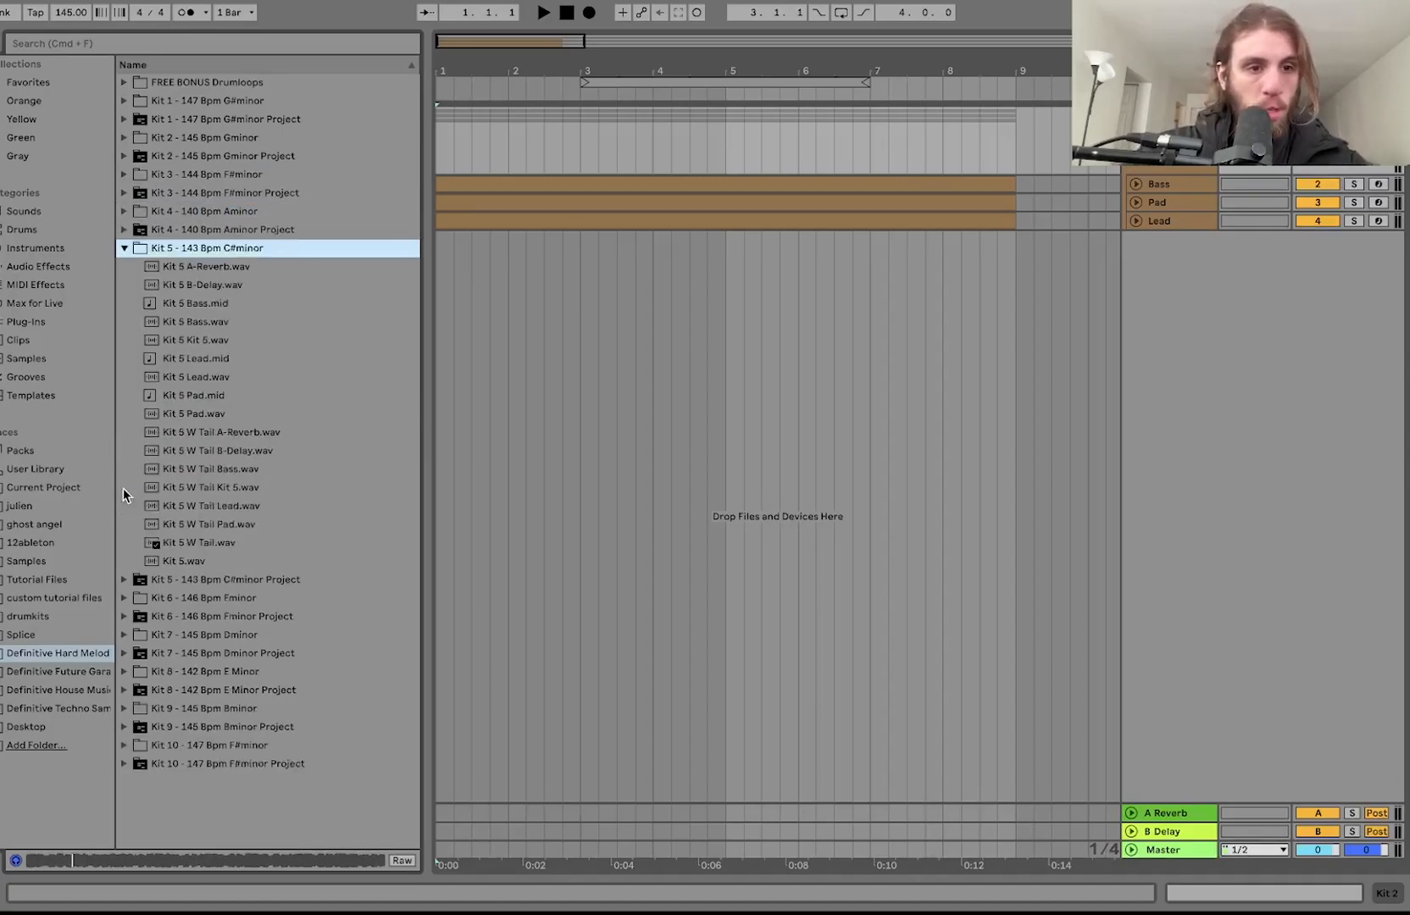
pyautogui.click(173, 560)
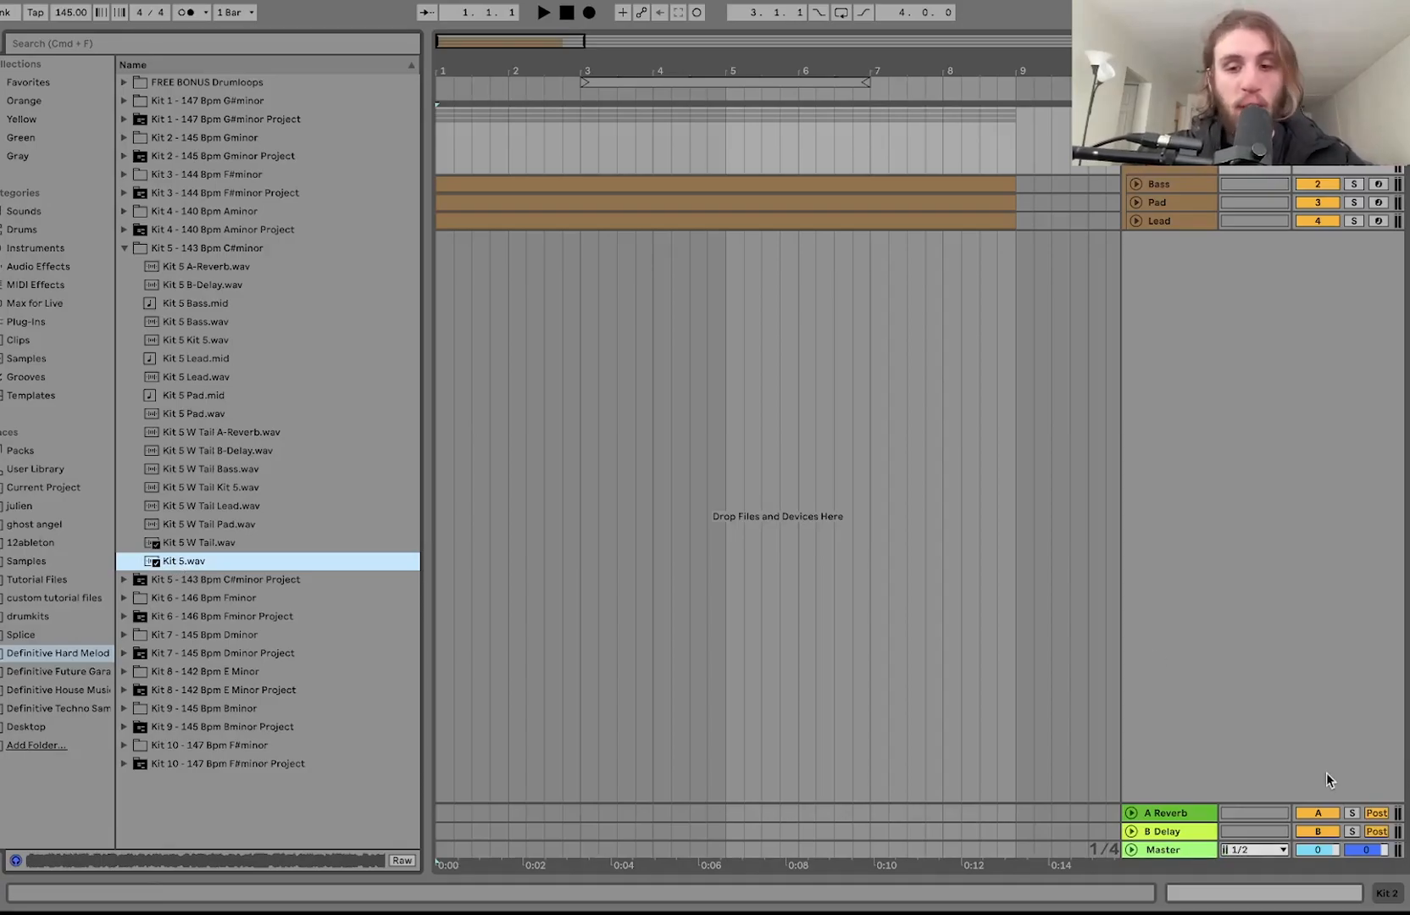
pyautogui.click(1406, 894)
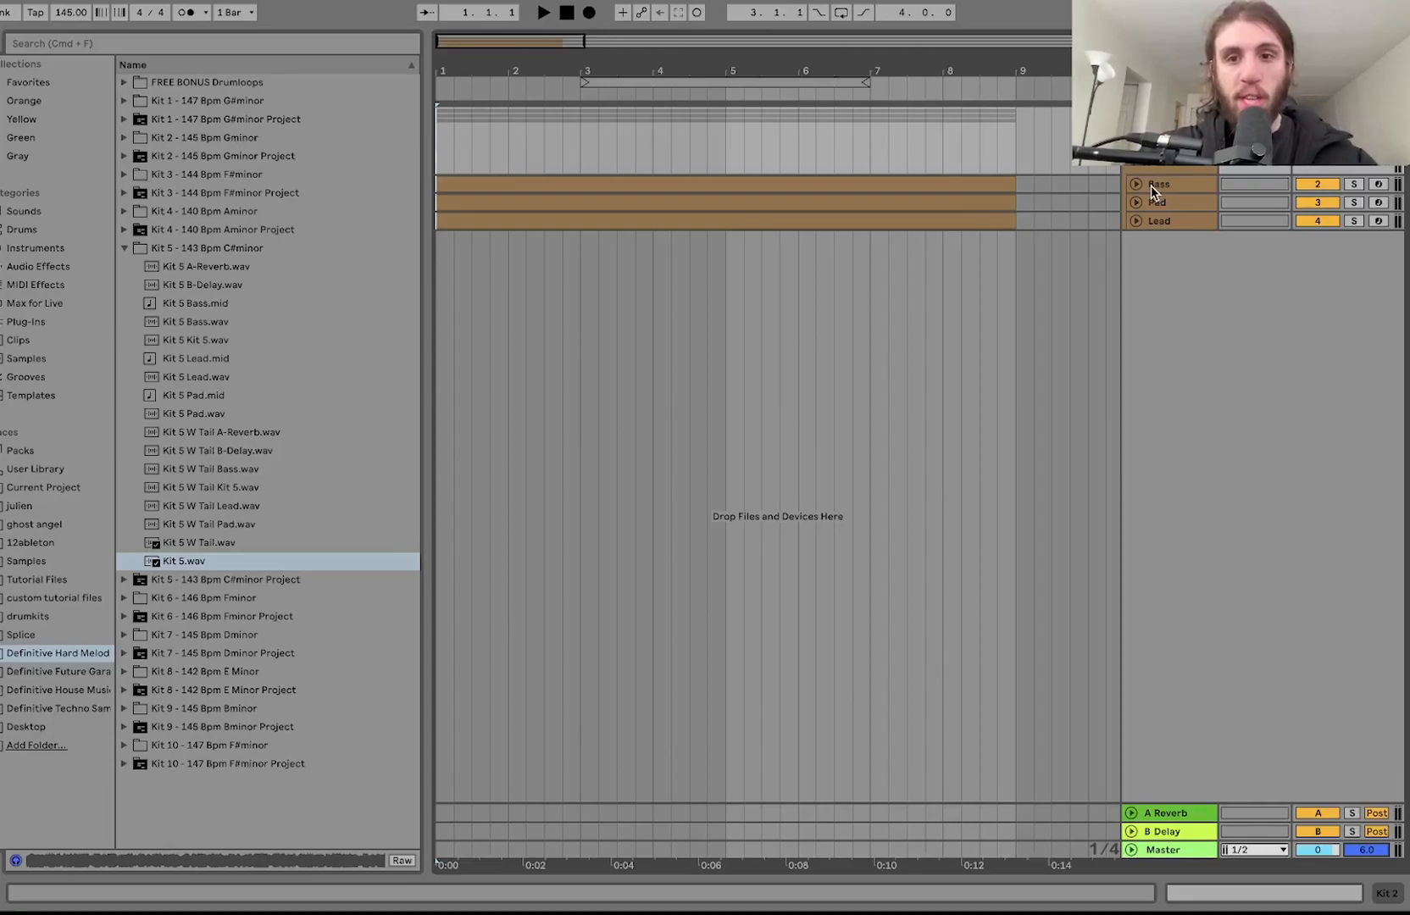
pyautogui.click(124, 248)
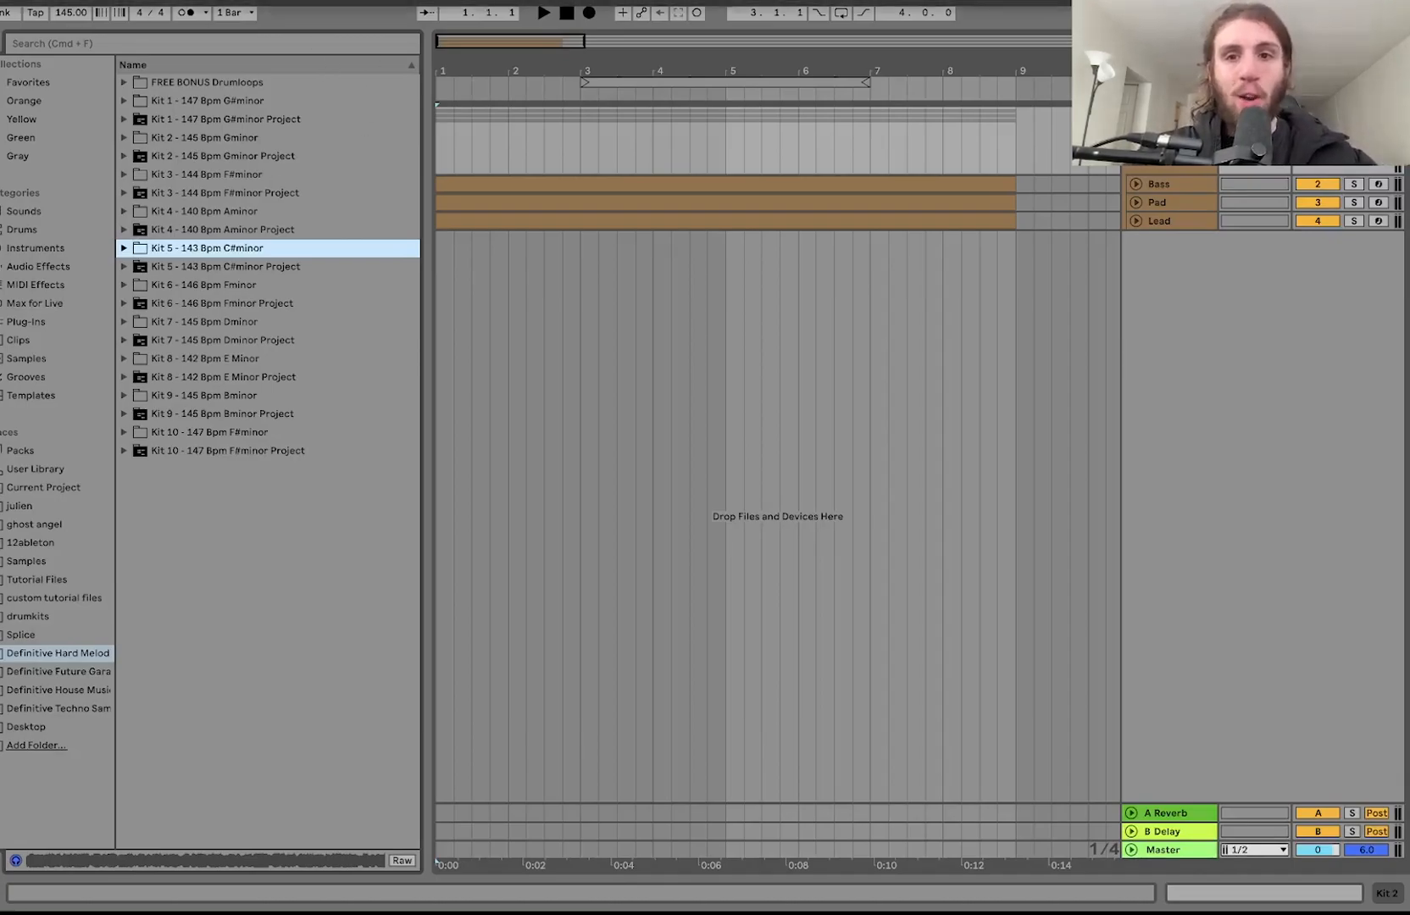
# - Unfold the Bass, Pad and Lead tracks and loop the arrangement over the full eight-bar Lead clip
pyautogui.click(1136, 185)
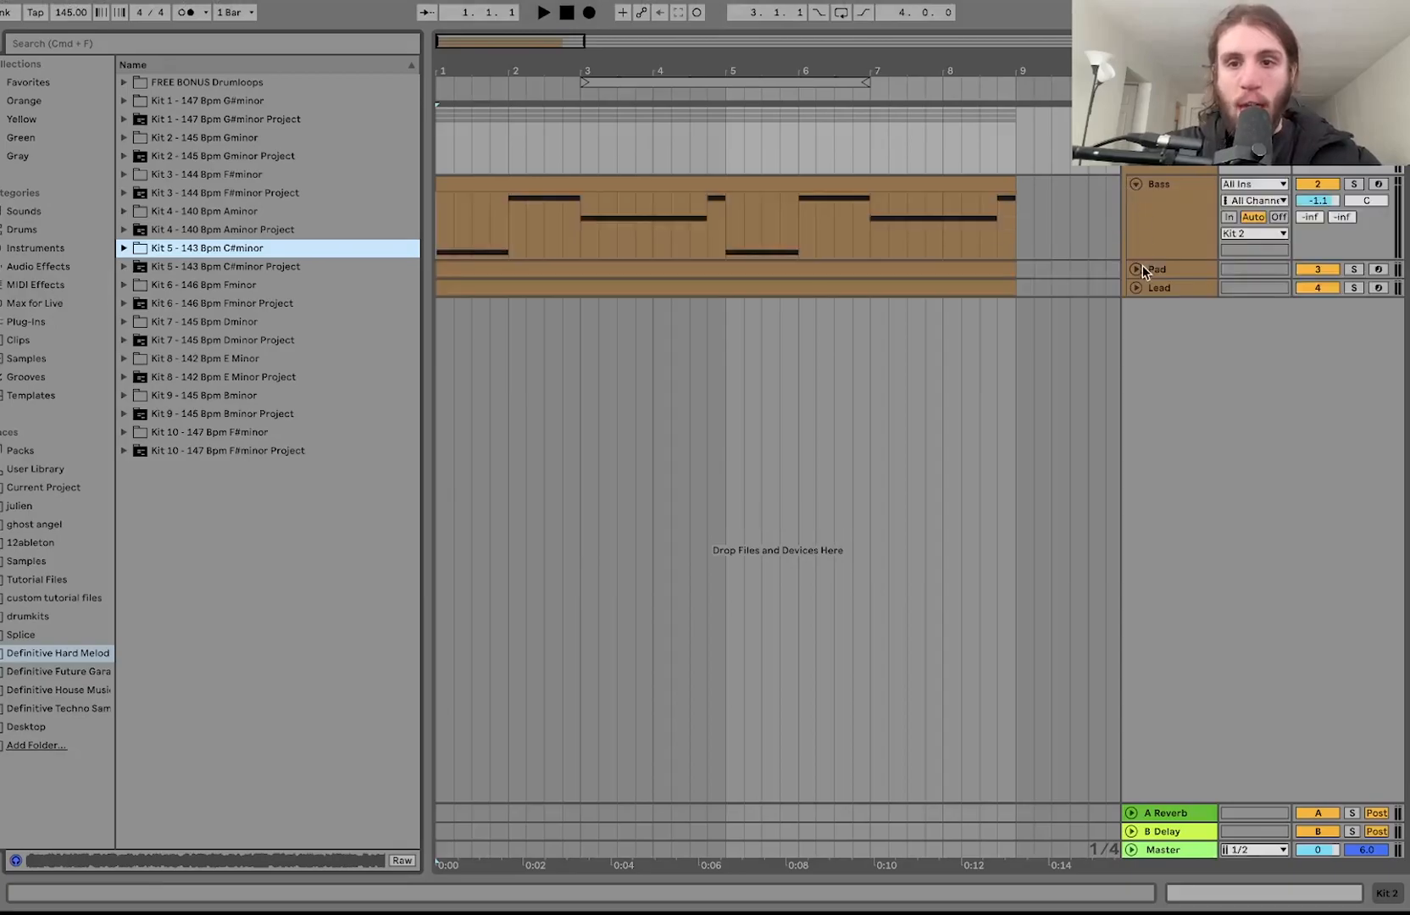
pyautogui.click(1137, 269)
pyautogui.click(1138, 353)
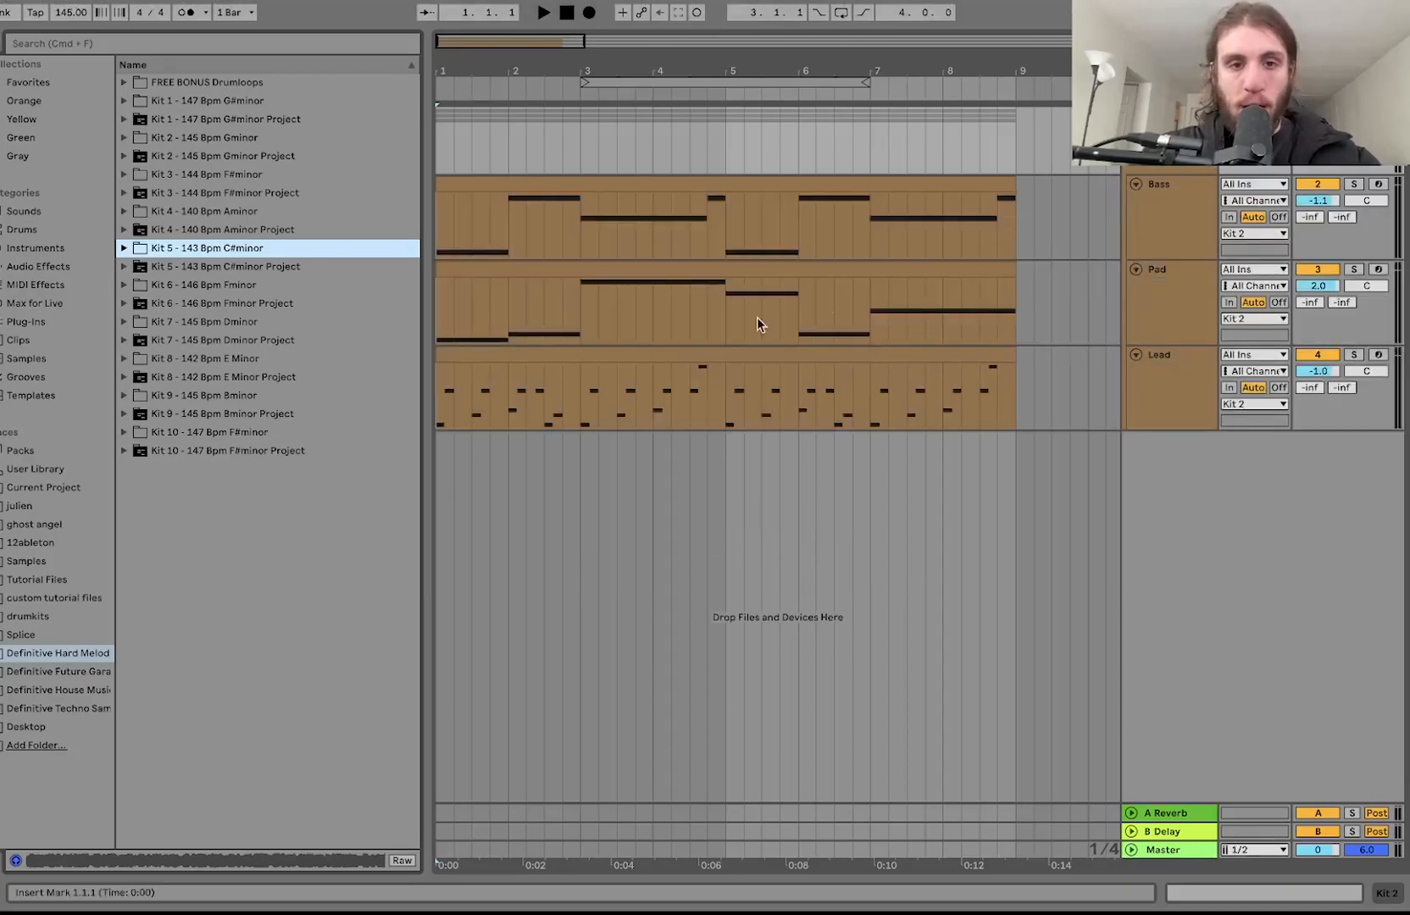
pyautogui.click(766, 356)
pyautogui.press('super+l')
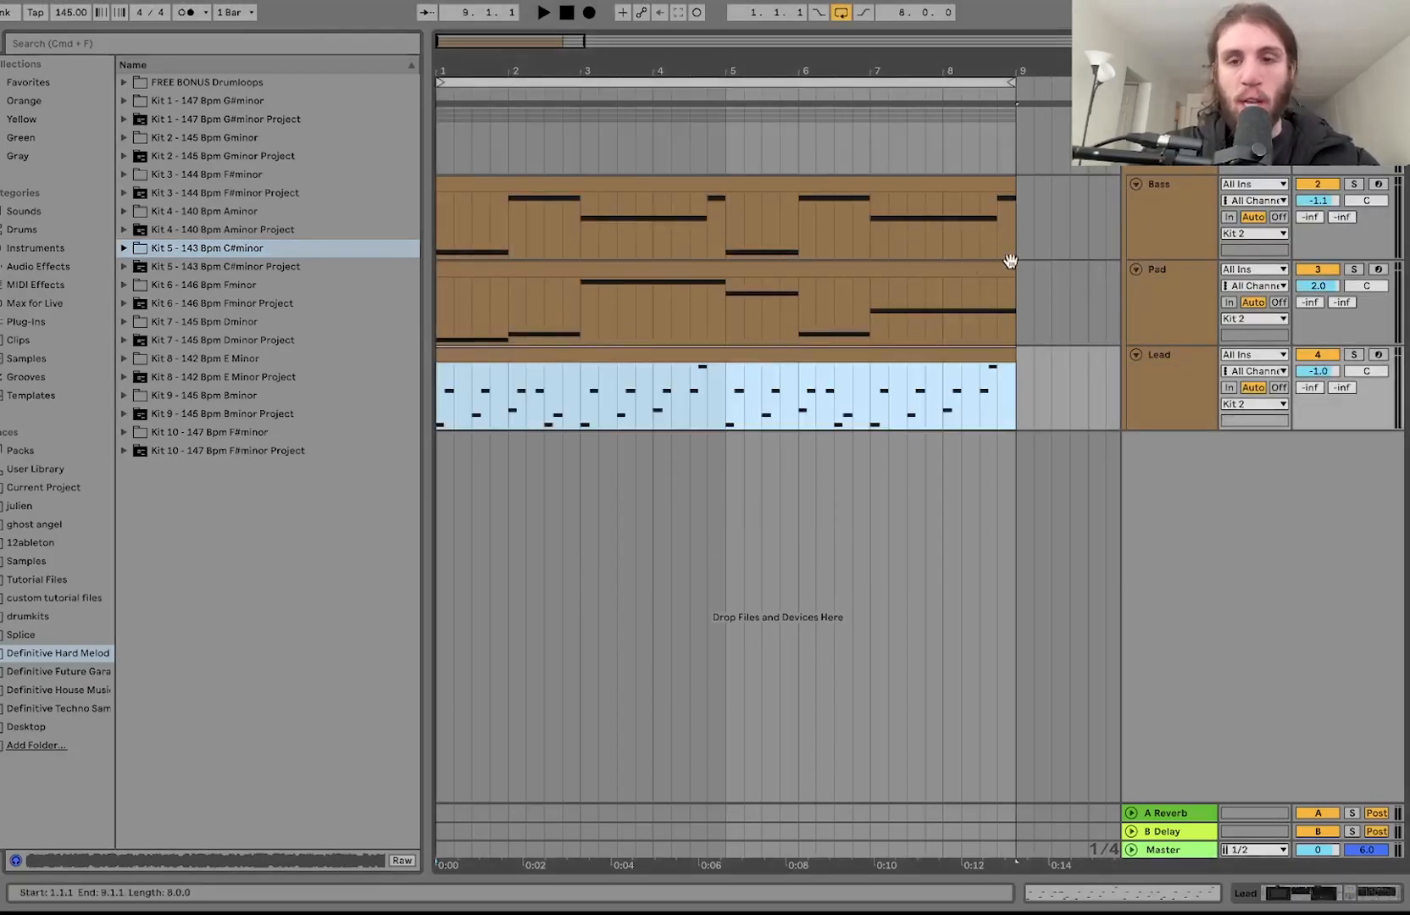
# - Listen to the loop with the Bass track soloed, and again with the Lead soloed alongside it
pyautogui.click(1353, 184)
pyautogui.press('space')
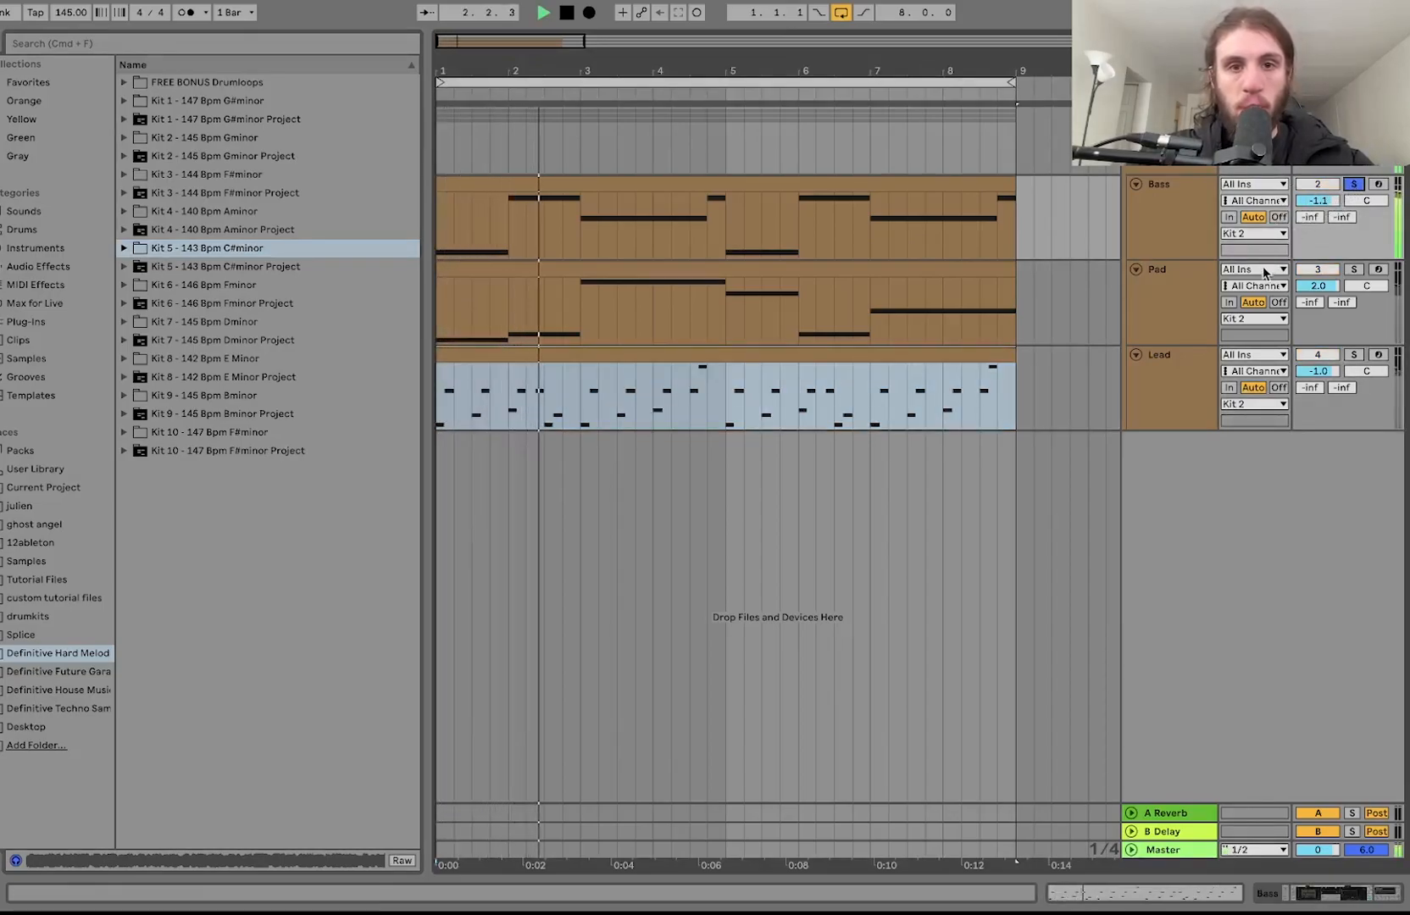
pyautogui.press('space')
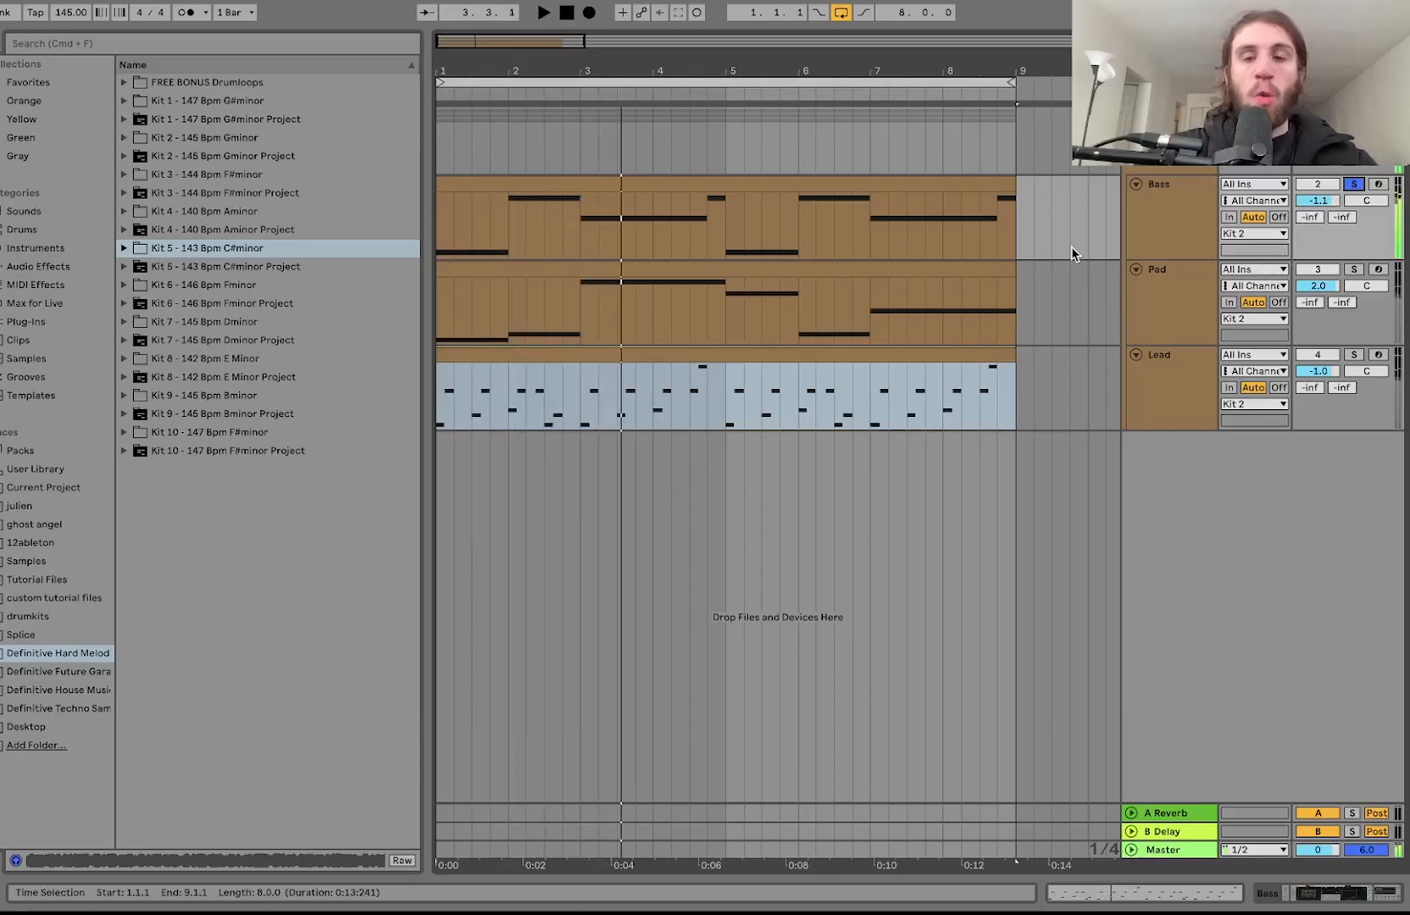
pyautogui.click(1356, 354)
pyautogui.press('space')
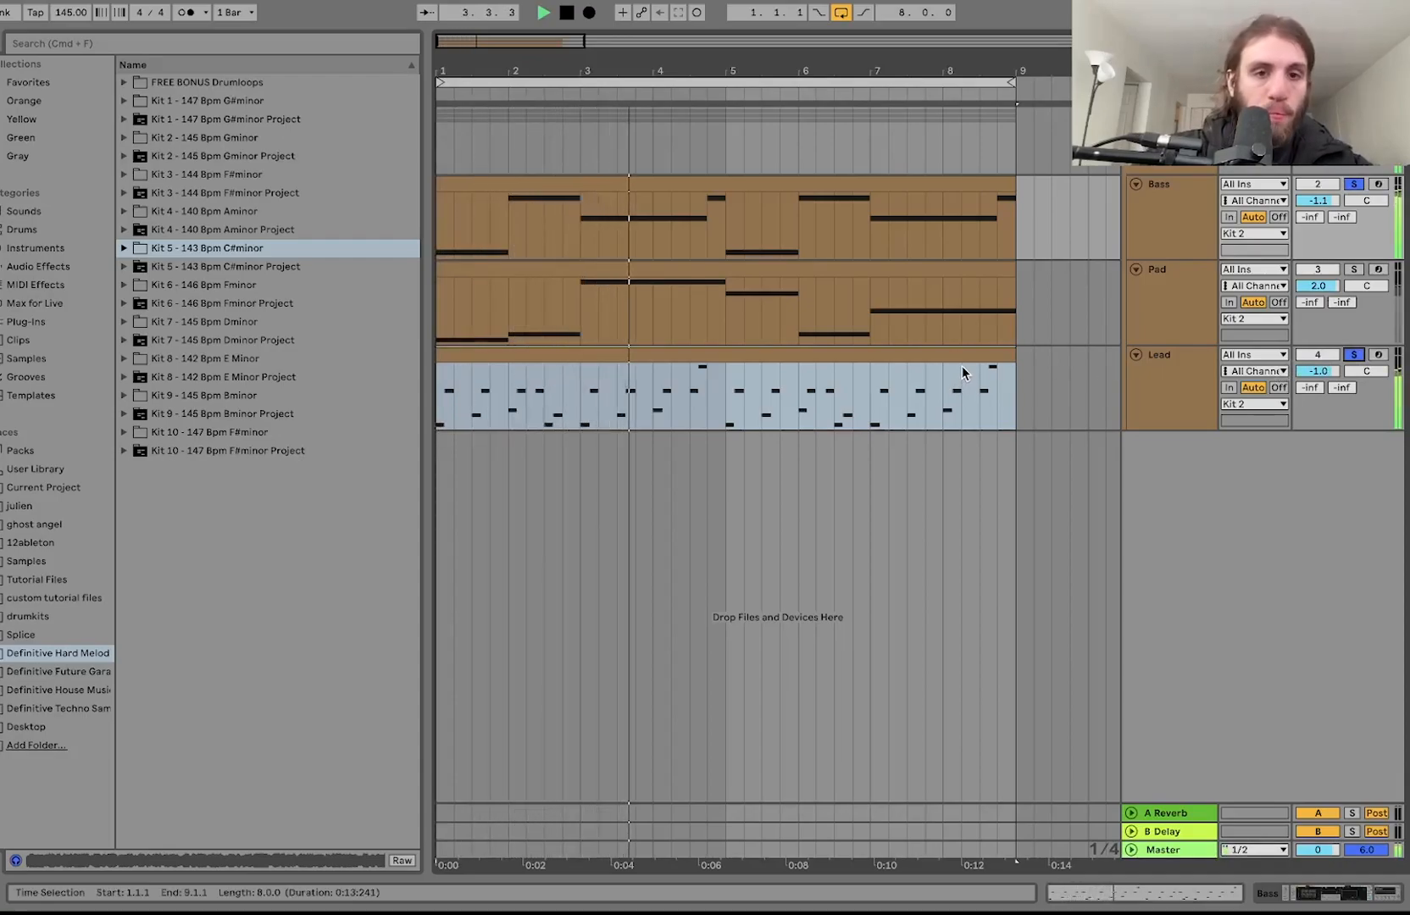
pyautogui.press('space')
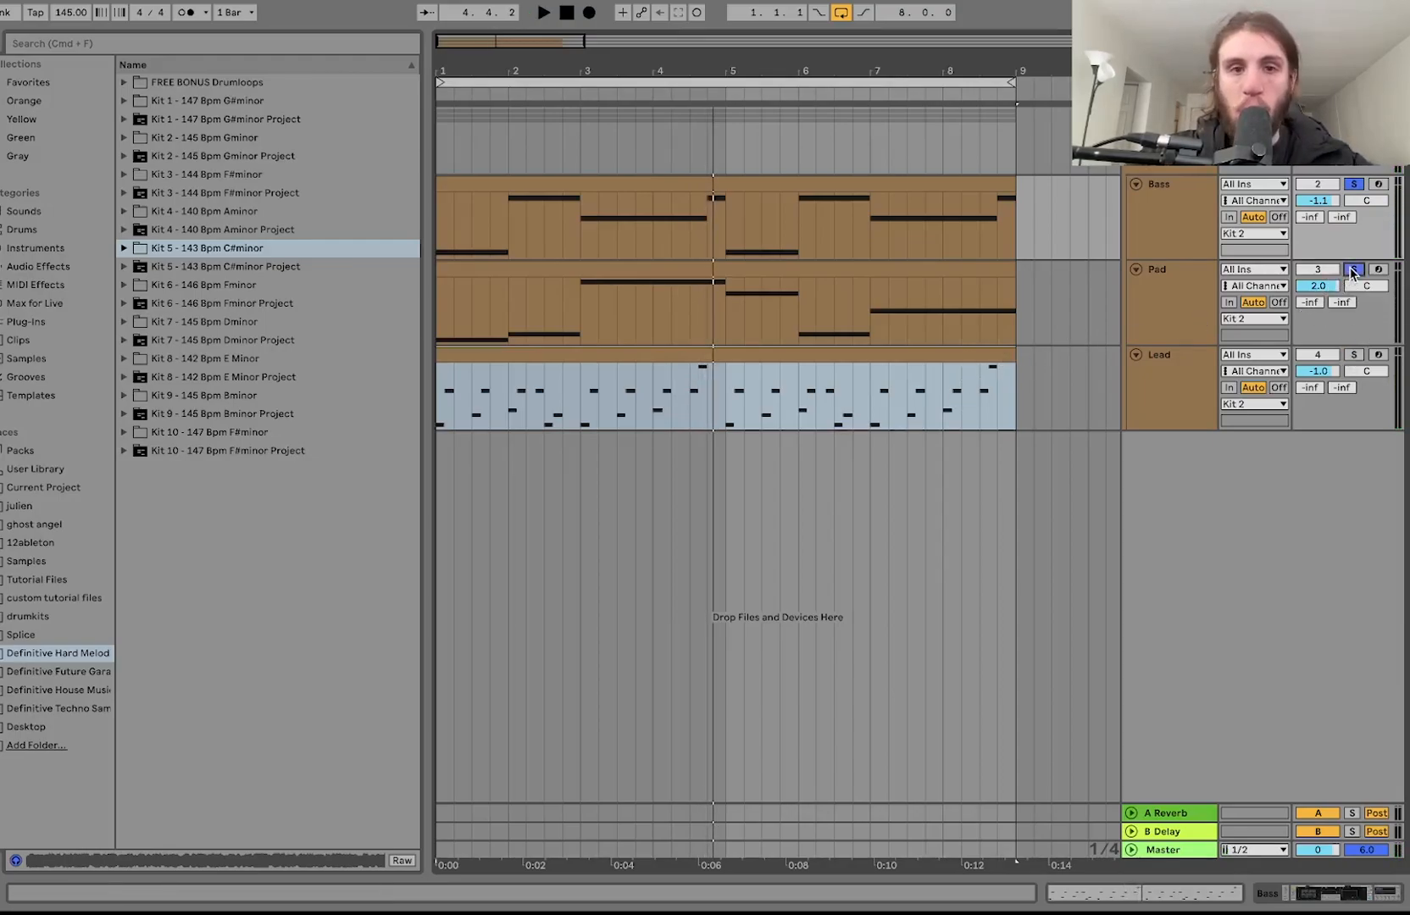
# - Play the loop with the Pad soloed with the Bass in place of the Lead, and unsolo the Bass
pyautogui.press('space')
pyautogui.click(1193, 278)
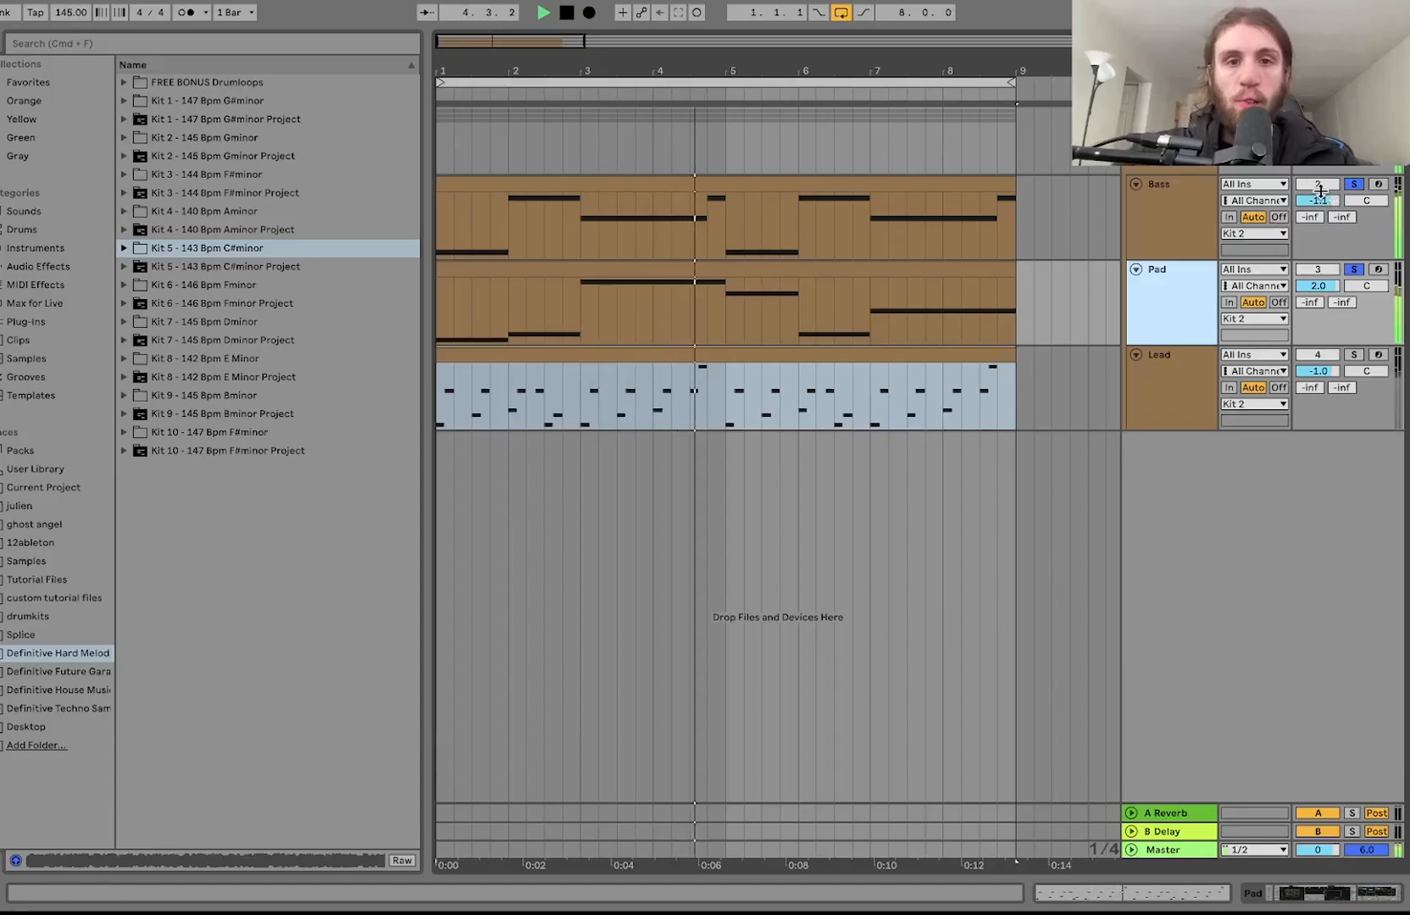
pyautogui.click(1354, 184)
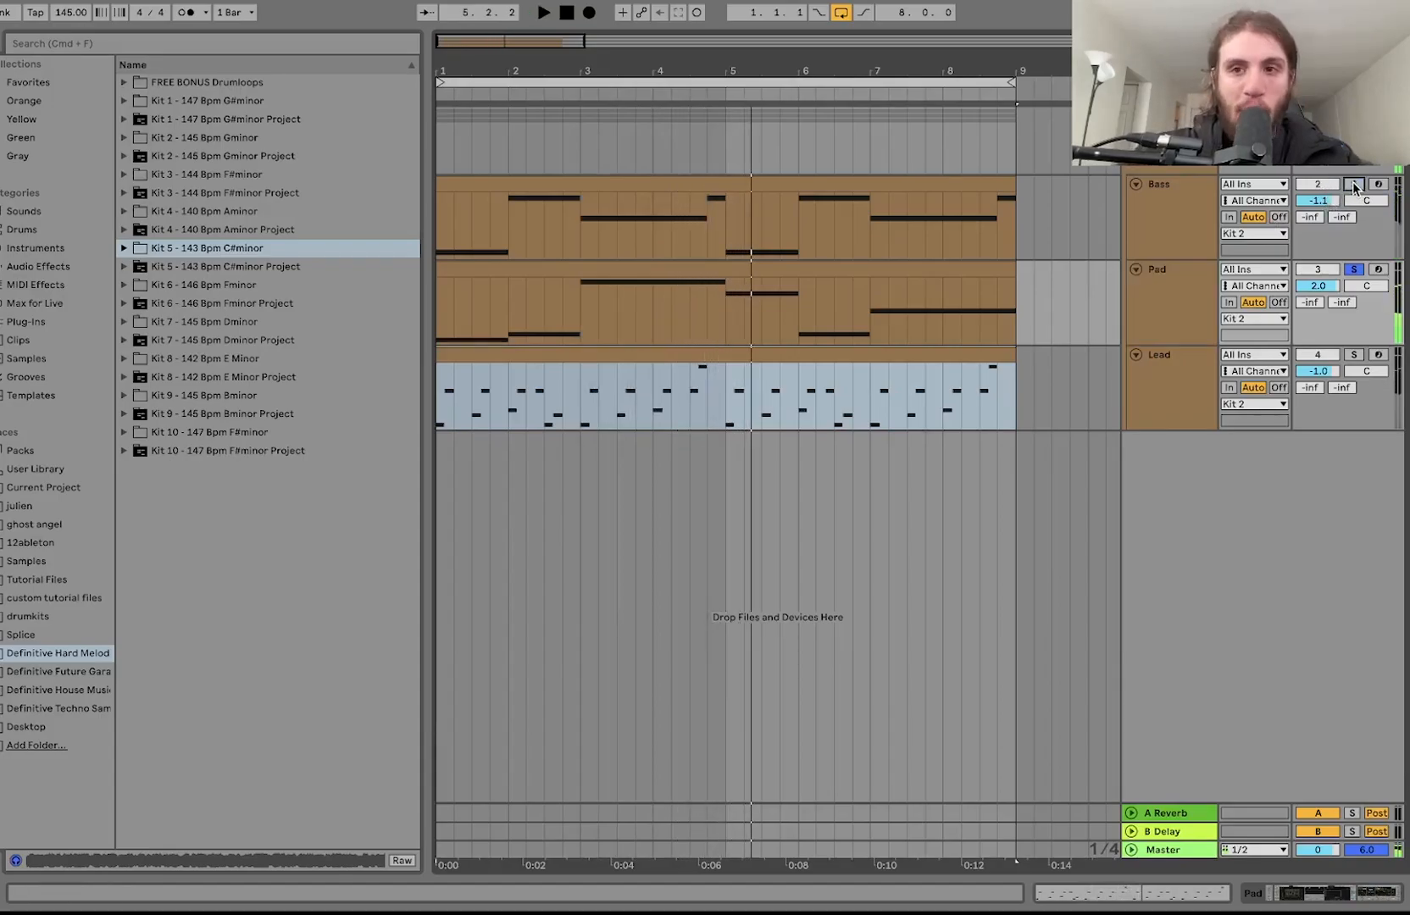
# - Open the Pad clip's notes and compare them with the notes in the Bass clip
pyautogui.doubleClick(844, 269)
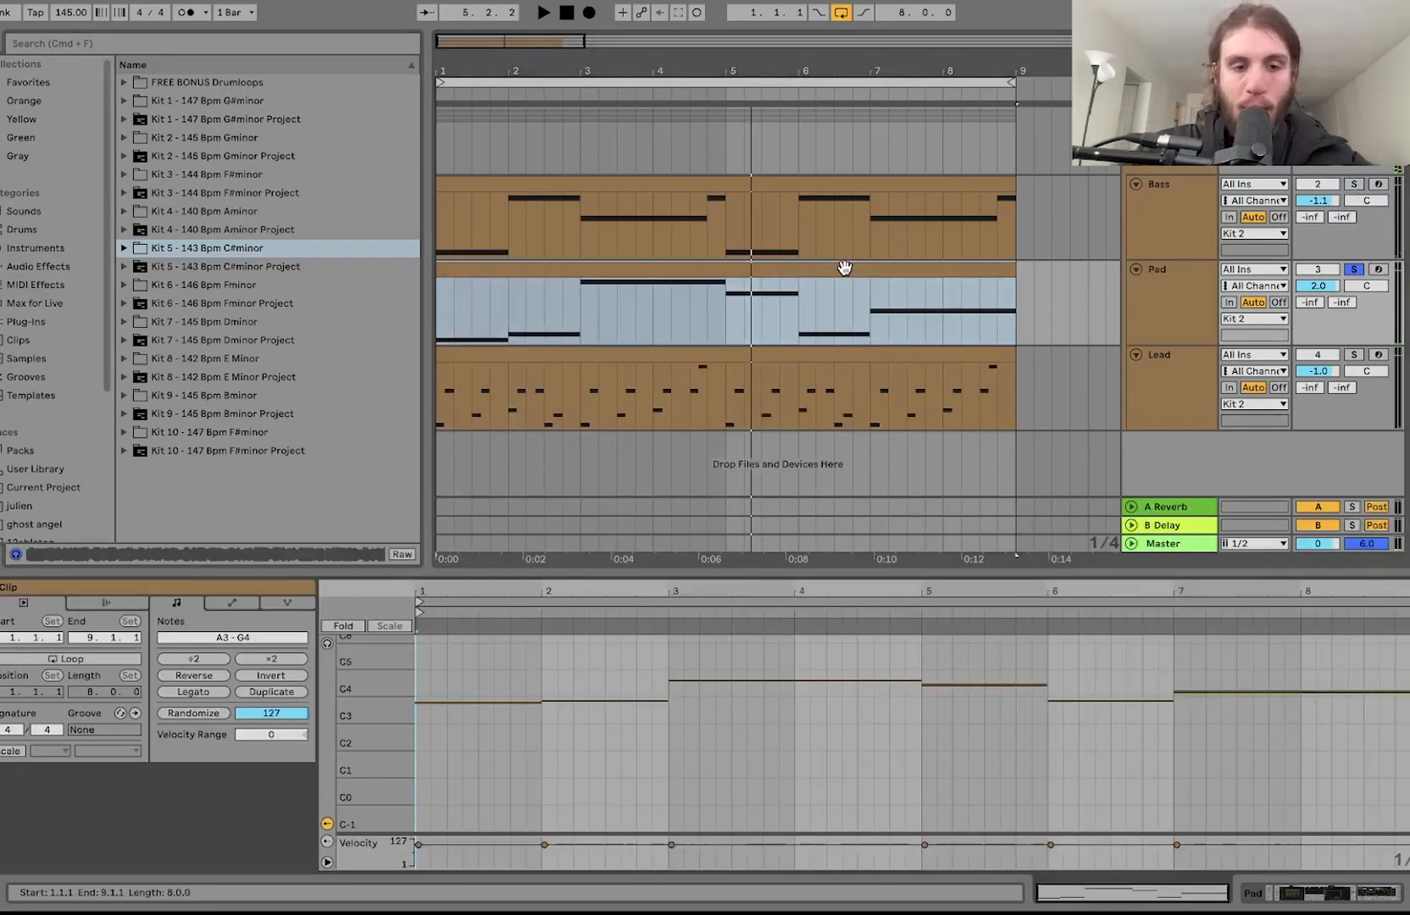
pyautogui.moveTo(365, 750)
pyautogui.mouseDown()
pyautogui.moveTo(415, 754)
pyautogui.moveTo(414, 873)
pyautogui.moveTo(380, 740)
pyautogui.mouseUp()
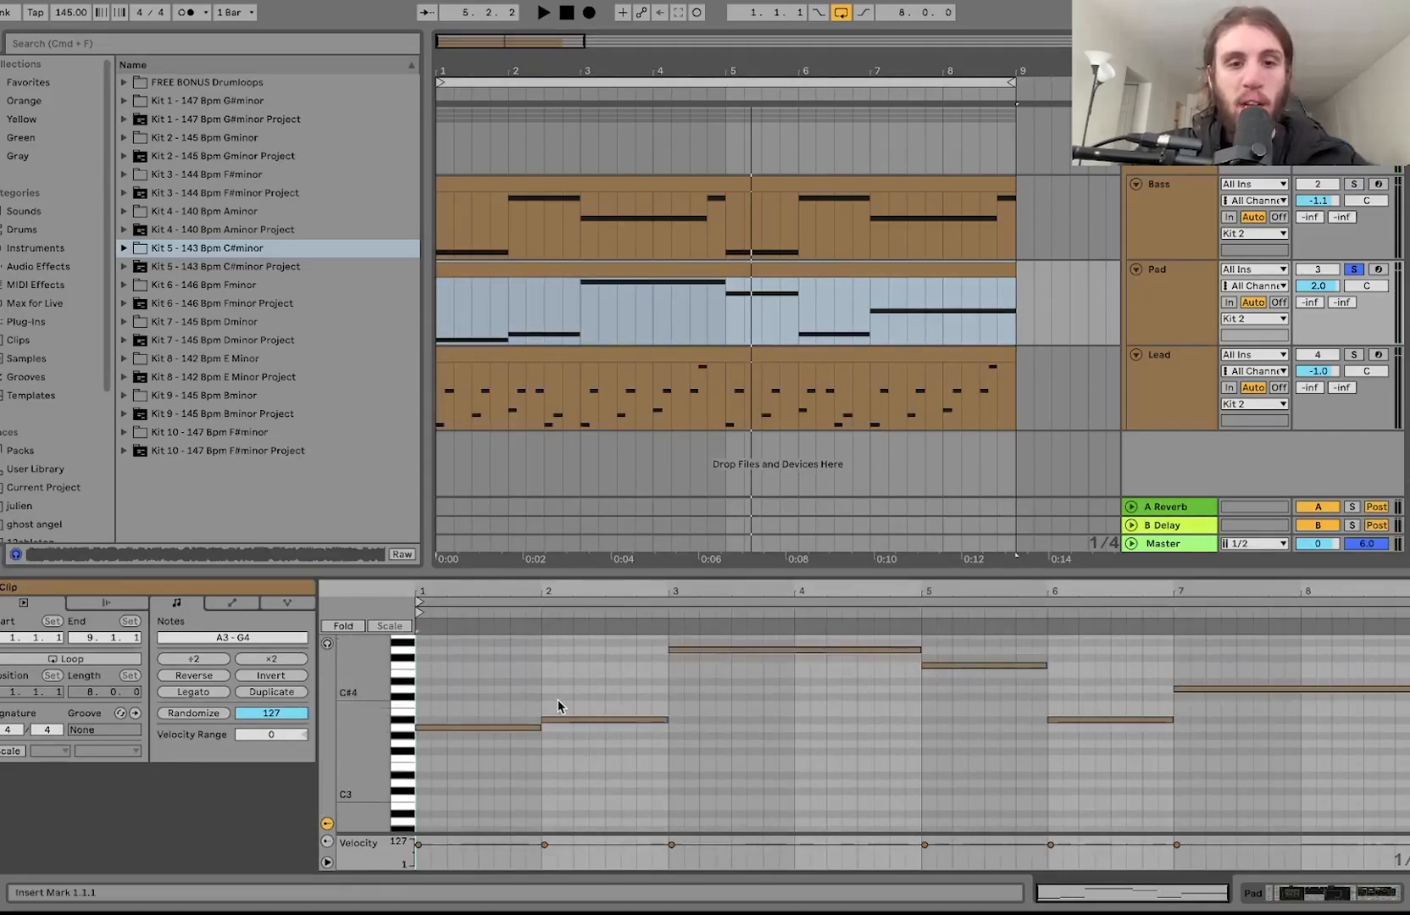
pyautogui.click(762, 182)
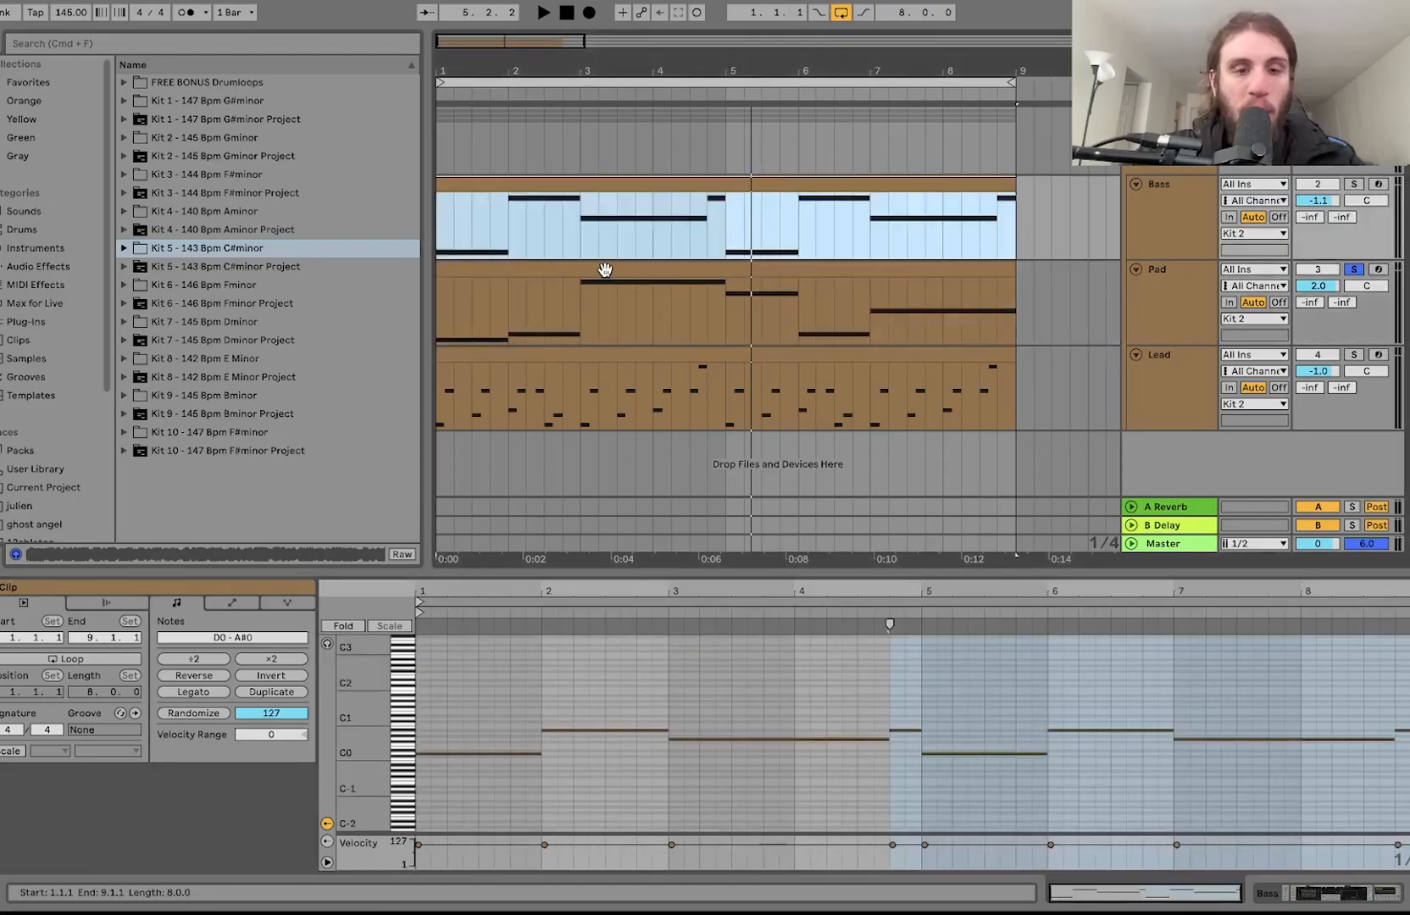
pyautogui.click(666, 271)
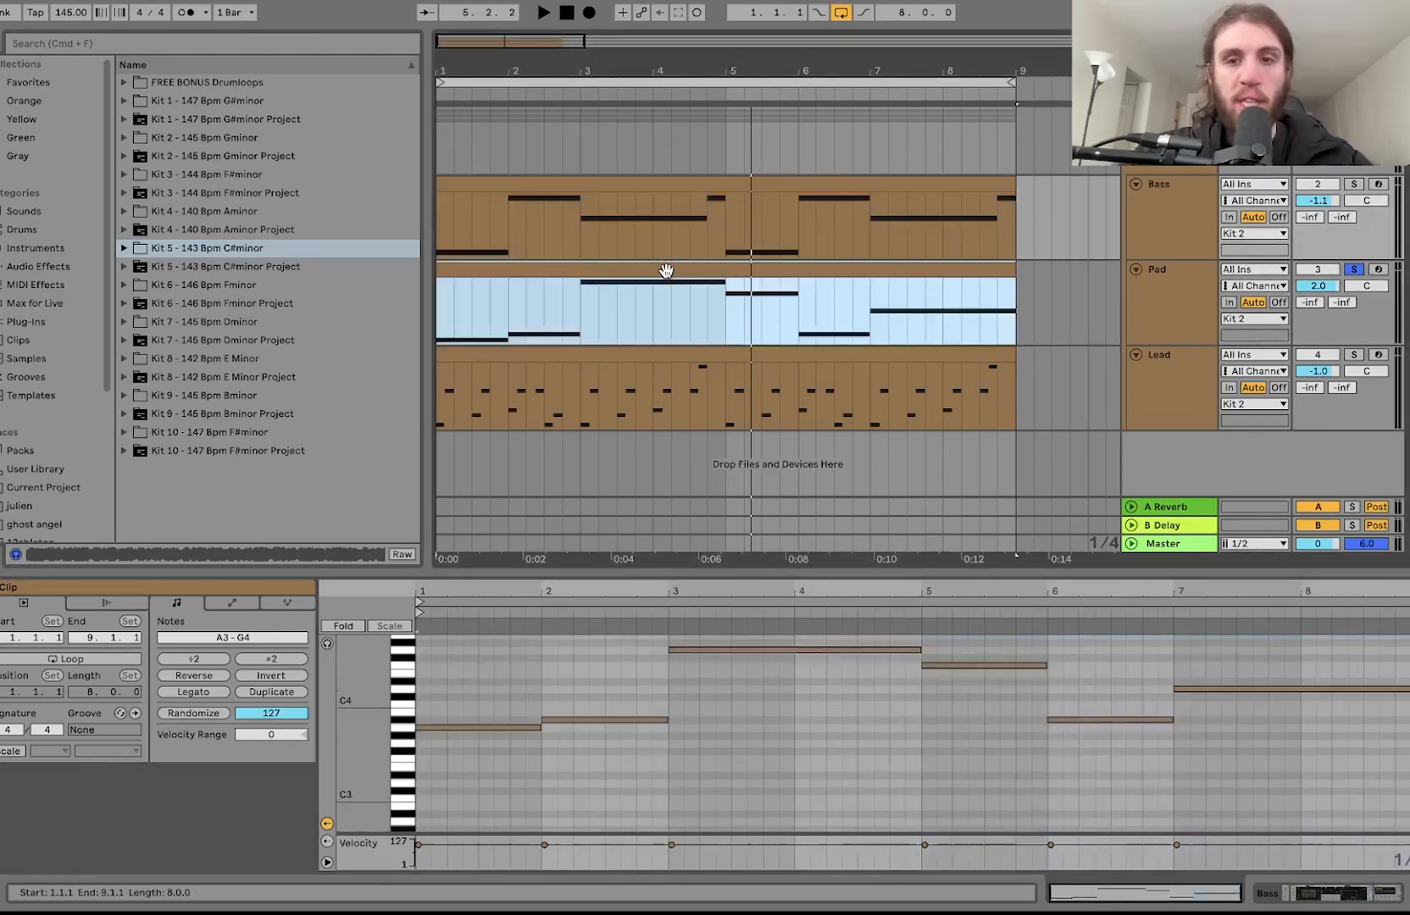
# - Solo the Bass alongside the Pad, play the loop, and view the Bass clip's notes to compare the parts
pyautogui.click(1352, 185)
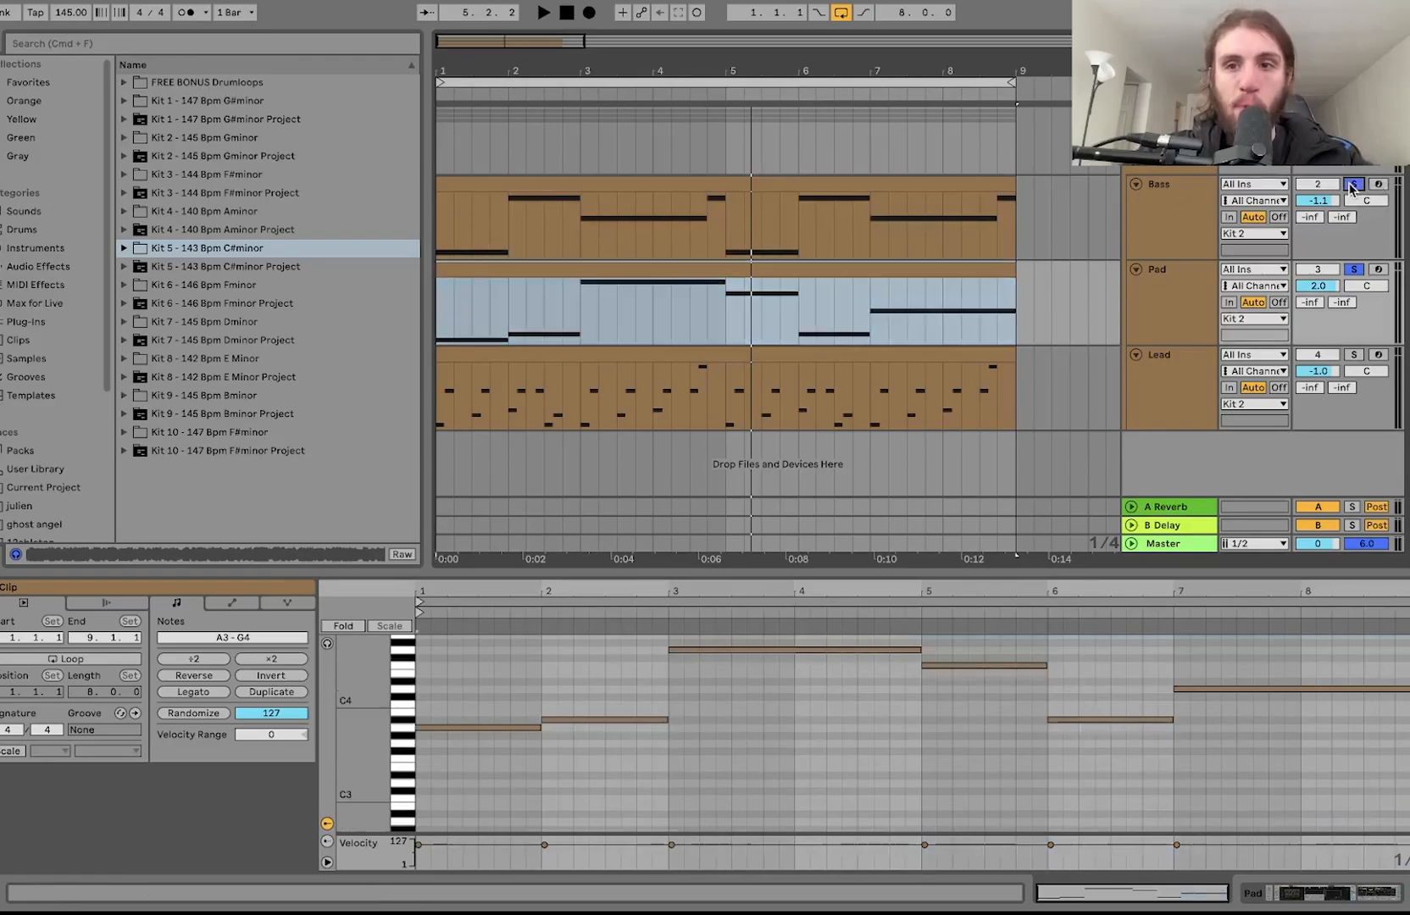
pyautogui.press('space')
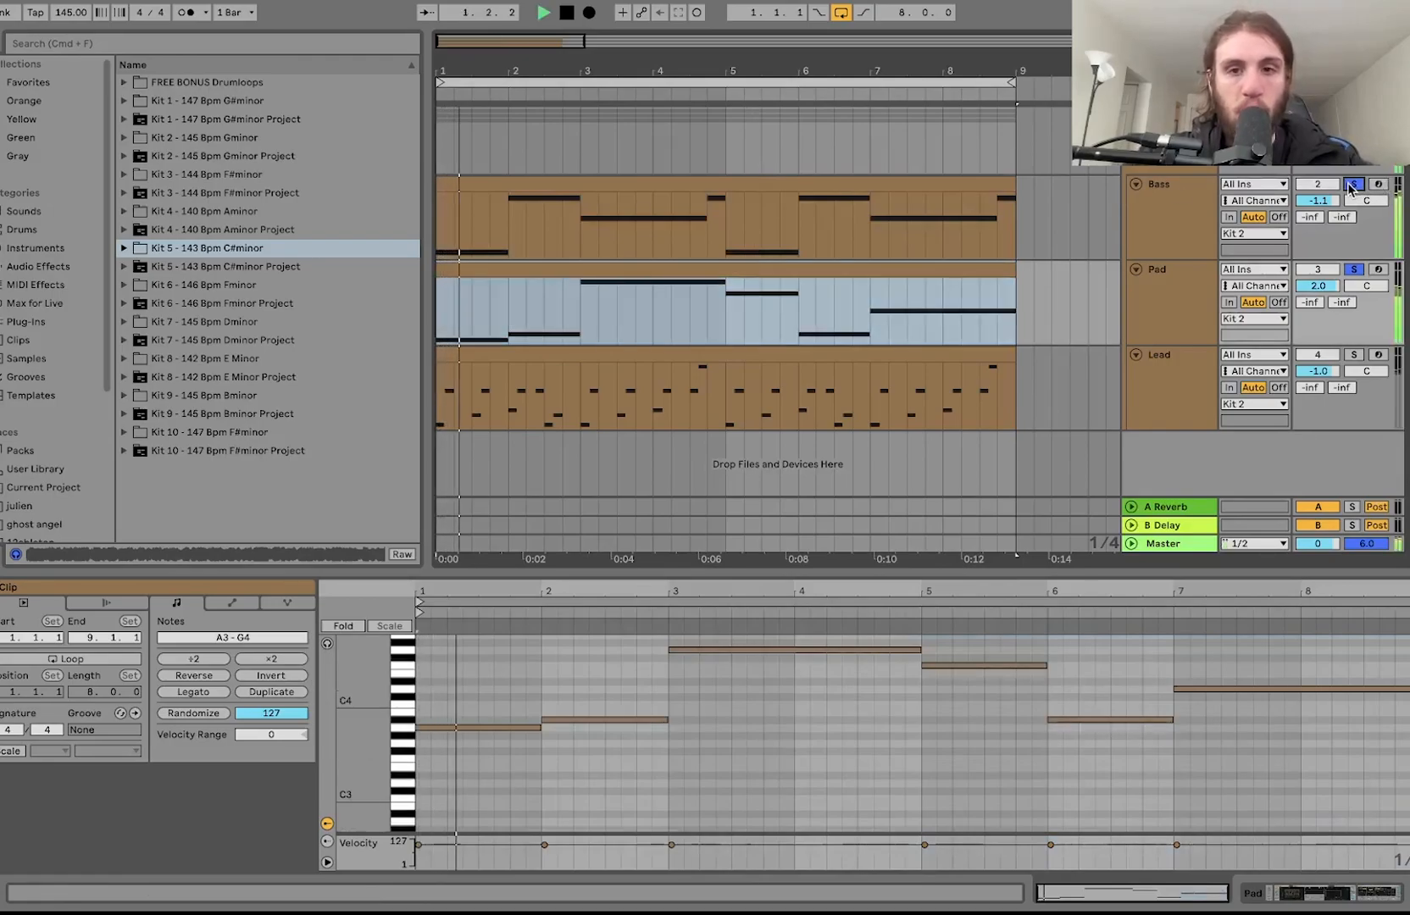
pyautogui.click(1175, 315)
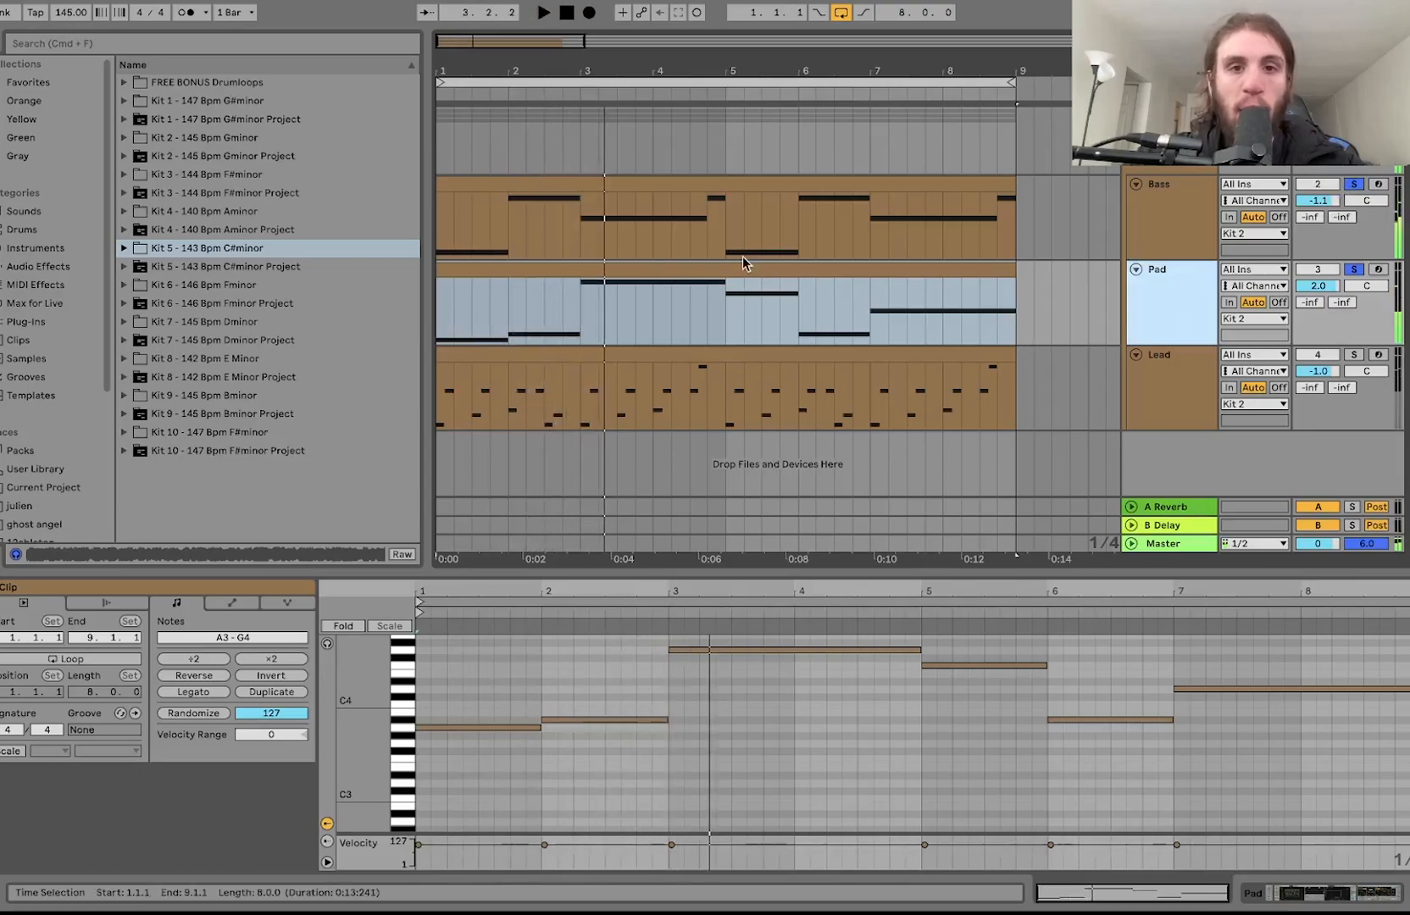
pyautogui.click(663, 203)
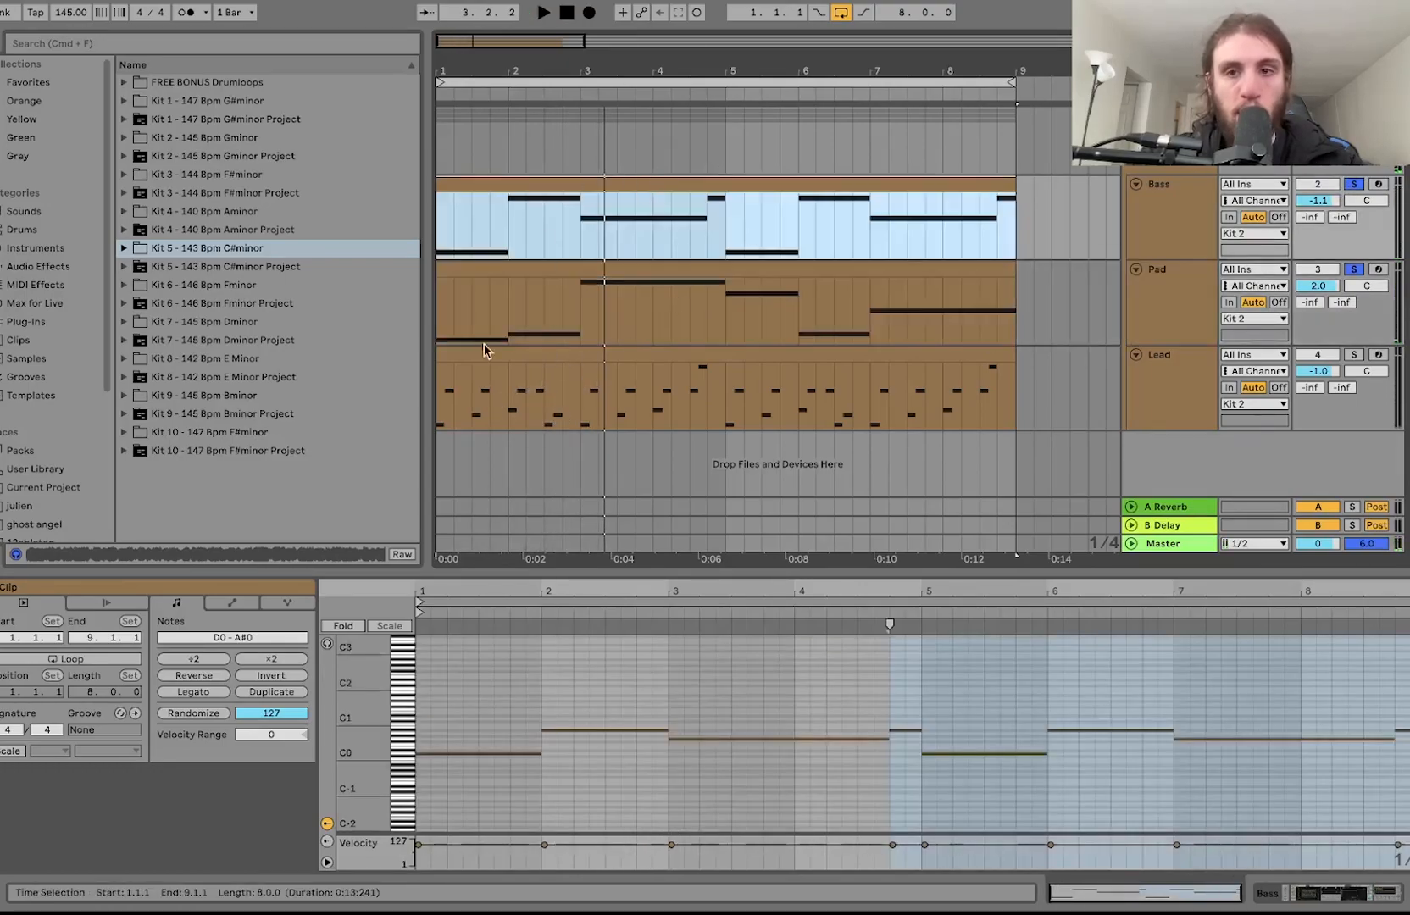
pyautogui.press('space')
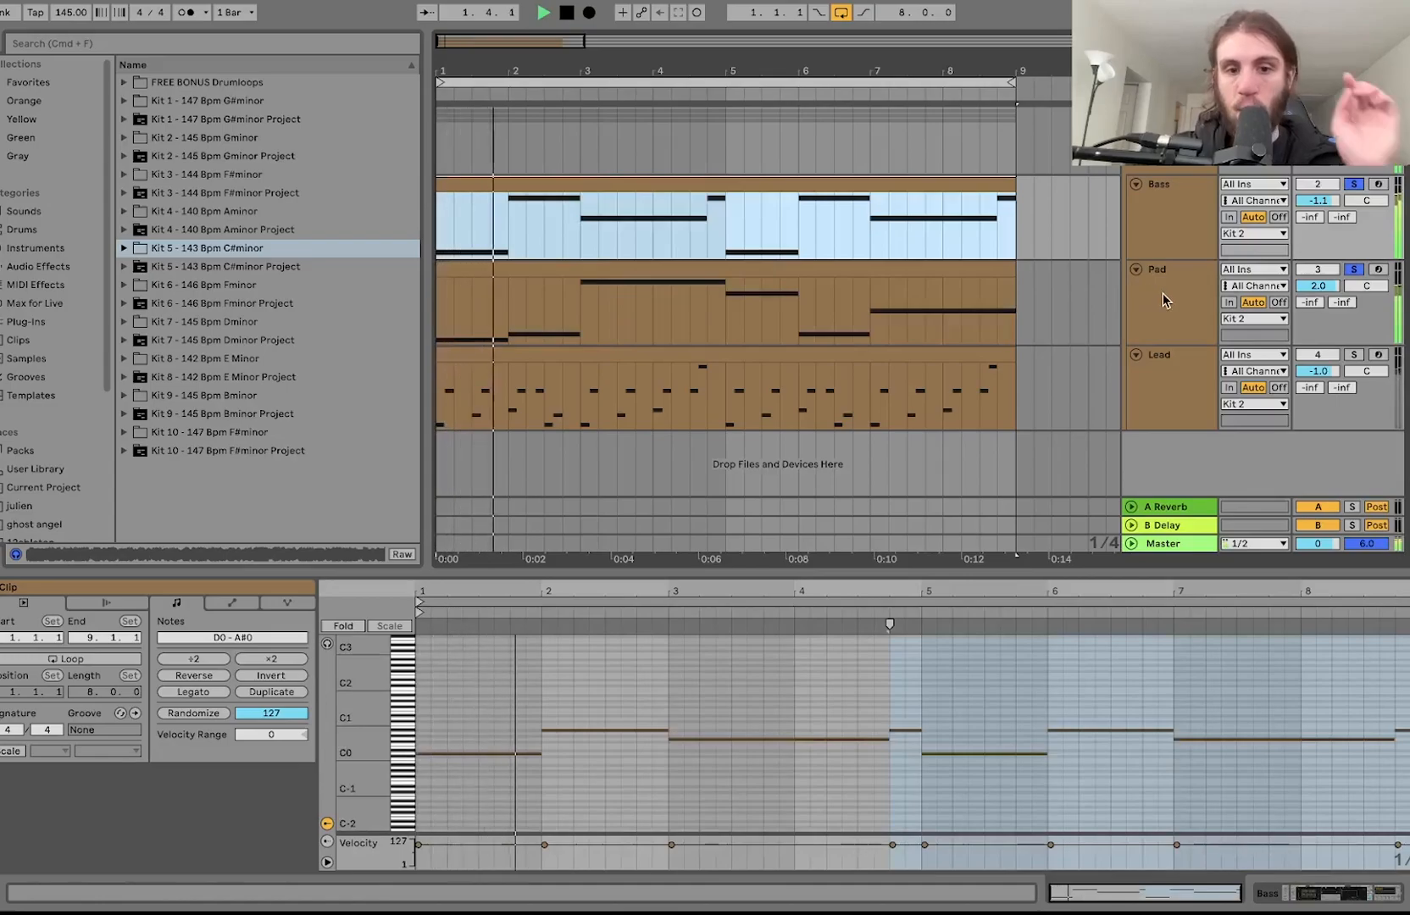
# - Examine the device chains of the Pad and Lead tracks while playing the loop, with all tracks unsoloed
pyautogui.click(1163, 248)
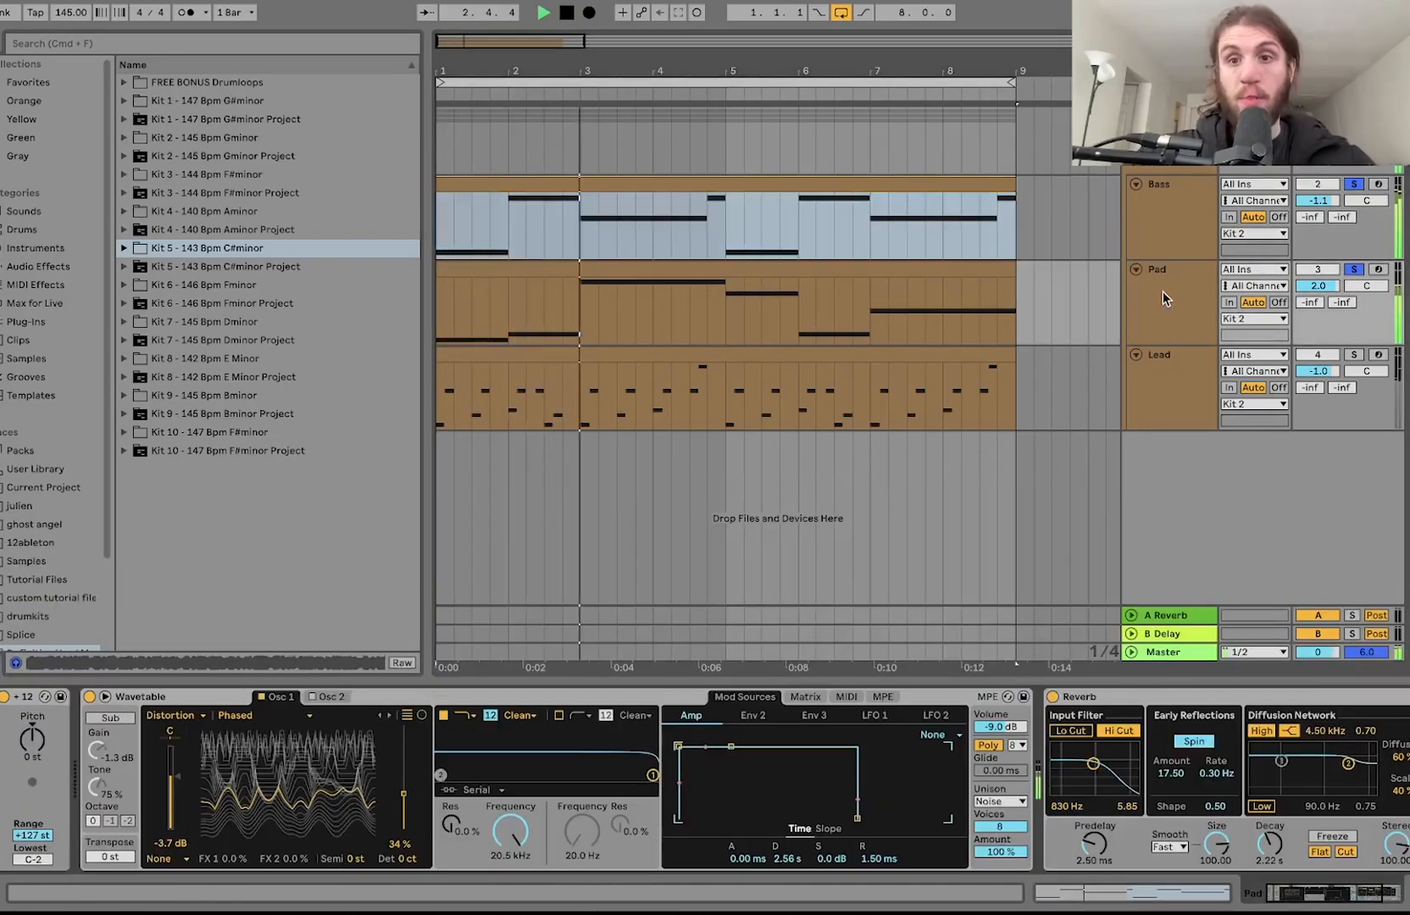
pyautogui.click(1174, 309)
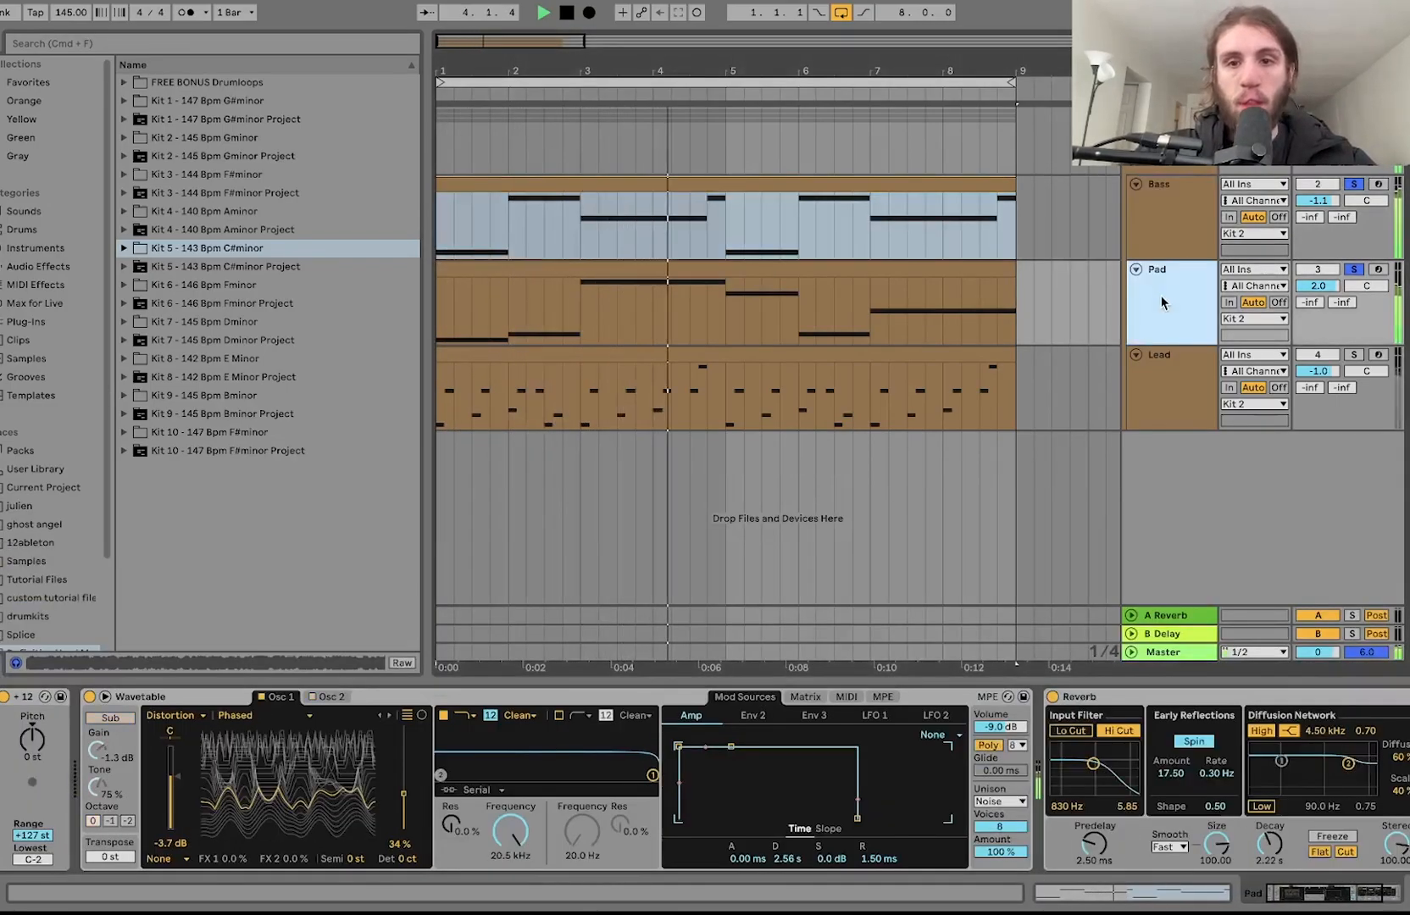
pyautogui.click(1186, 375)
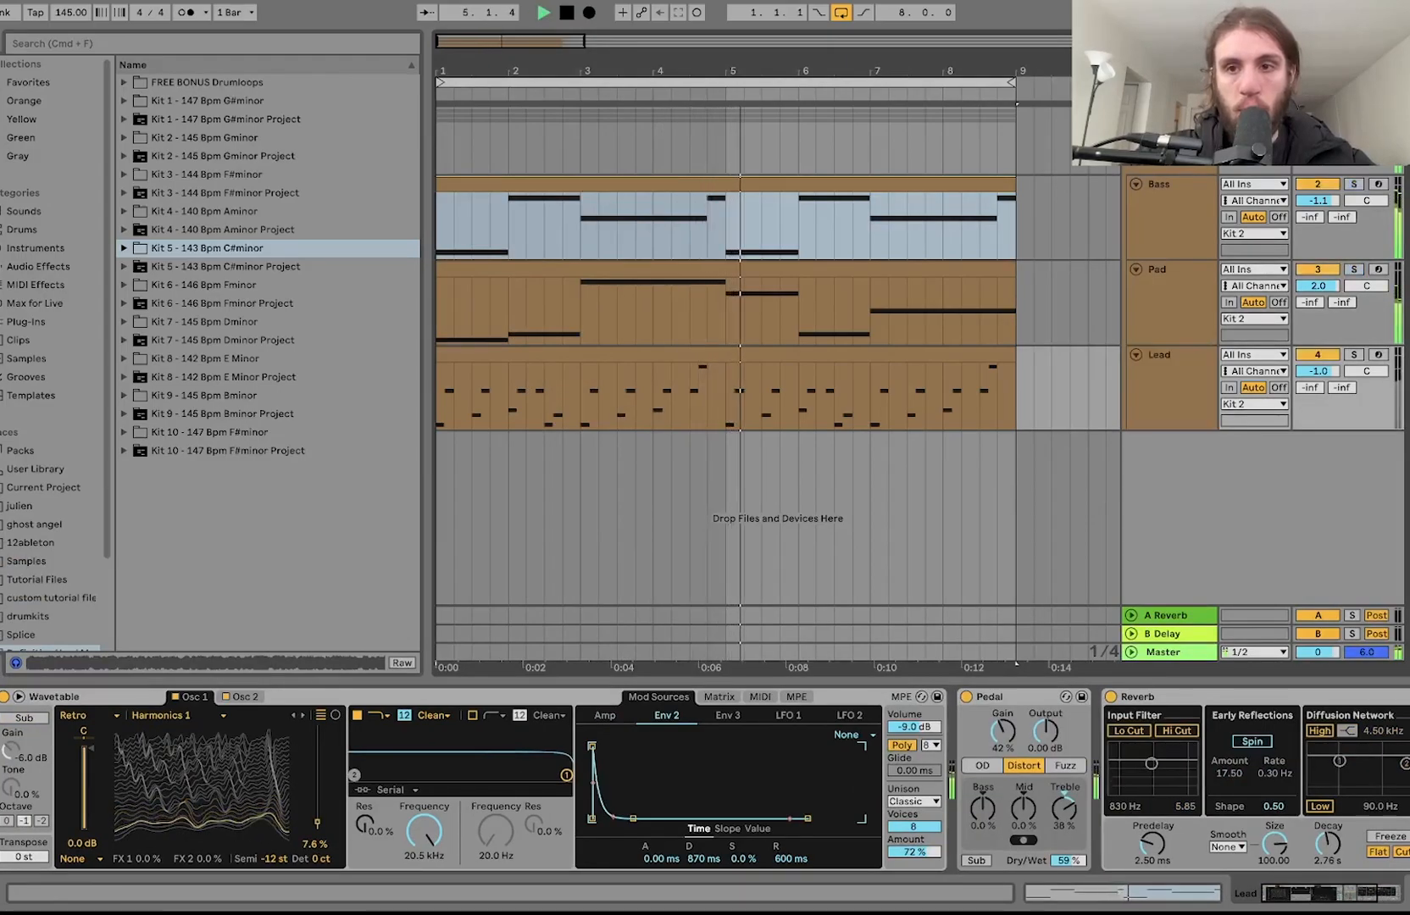
pyautogui.press('space')
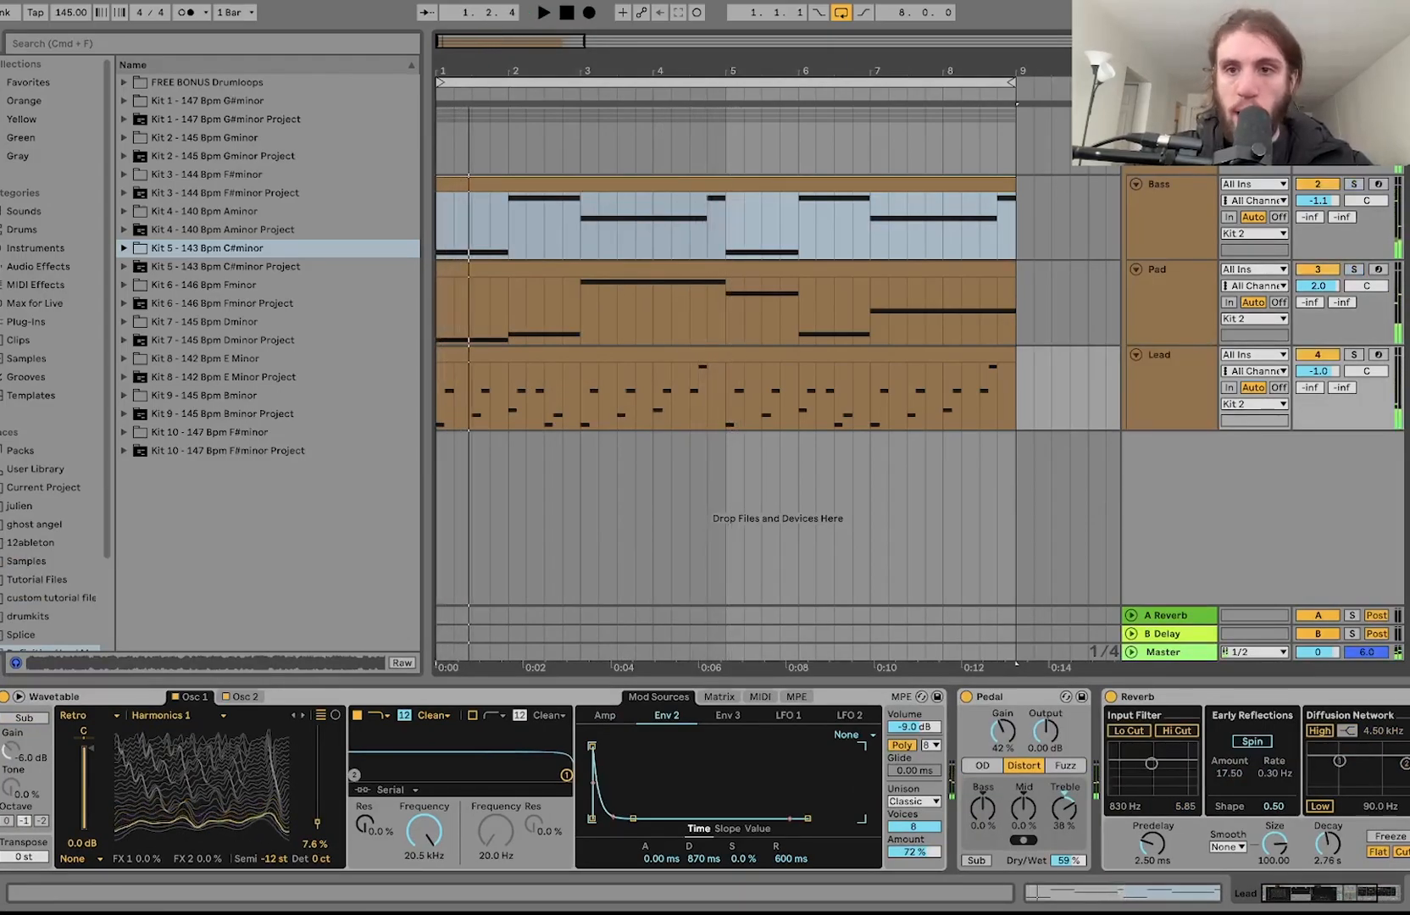
# - Fold the Kit 2 group, insert a new MIDI track and load the Wavetable instrument onto it
pyautogui.click(1136, 116)
pyautogui.press('super+shift+t')
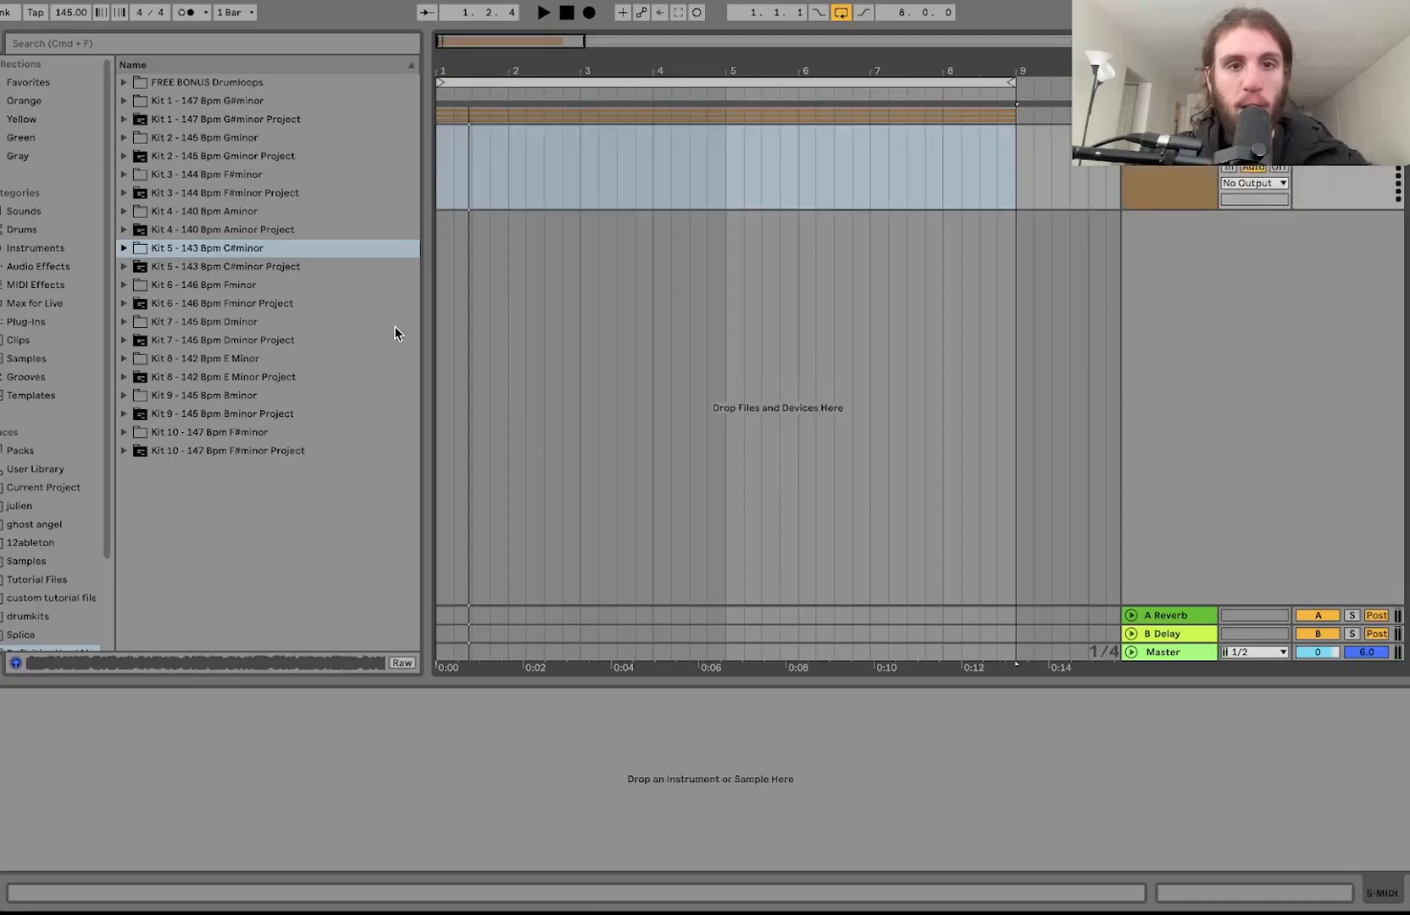
pyautogui.click(18, 253)
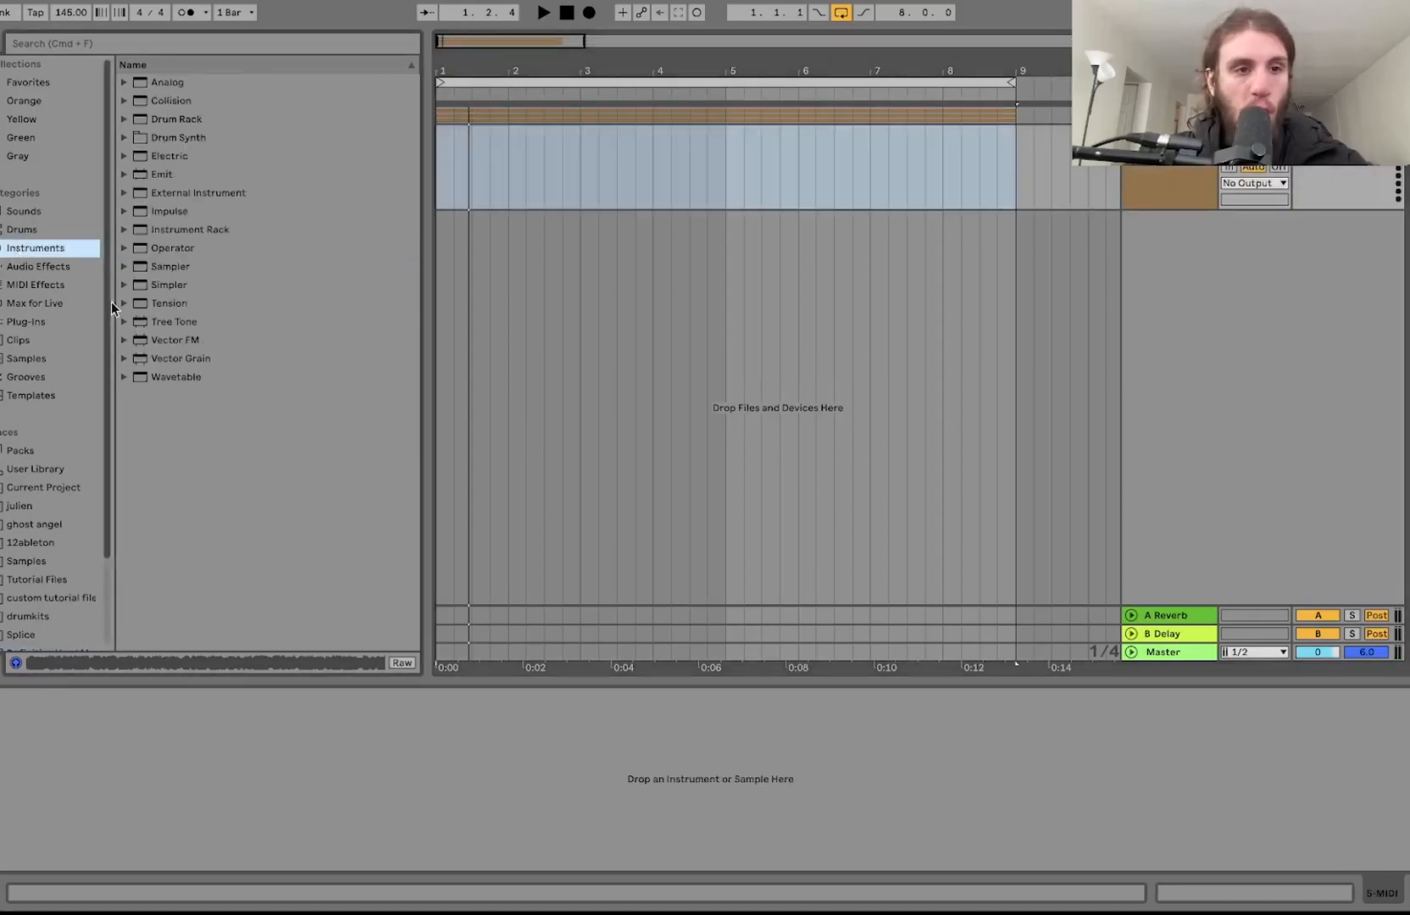
pyautogui.doubleClick(170, 379)
pyautogui.click(1377, 130)
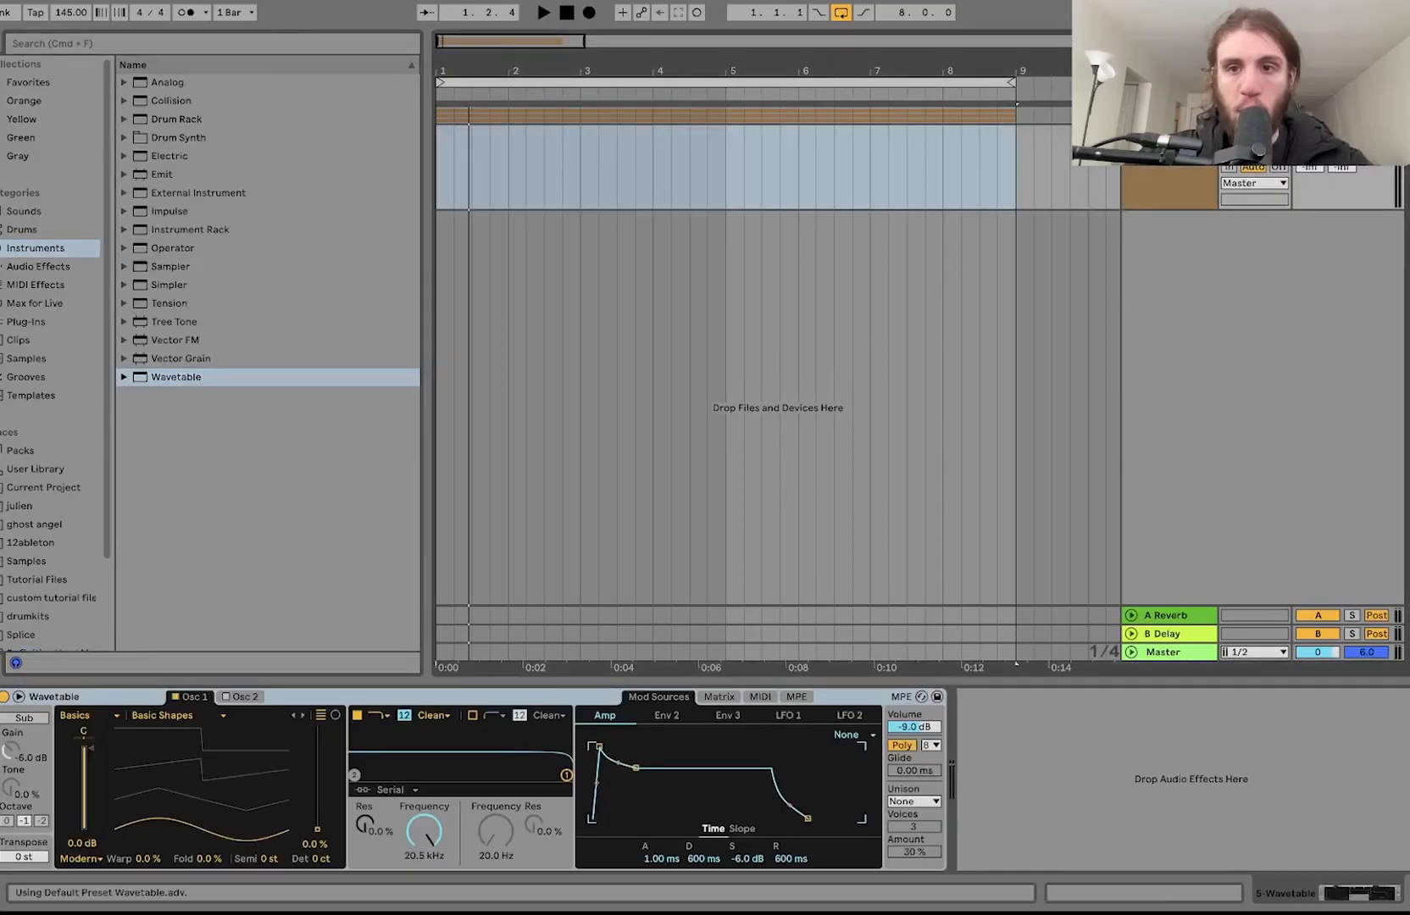
# - Set oscillator 1's wavetable position to 68% and shape the amp envelope with 0 ms attack, 0 dB sustain and 1.50 ms release
pyautogui.moveTo(211, 770); pyautogui.dragTo(123, 771)
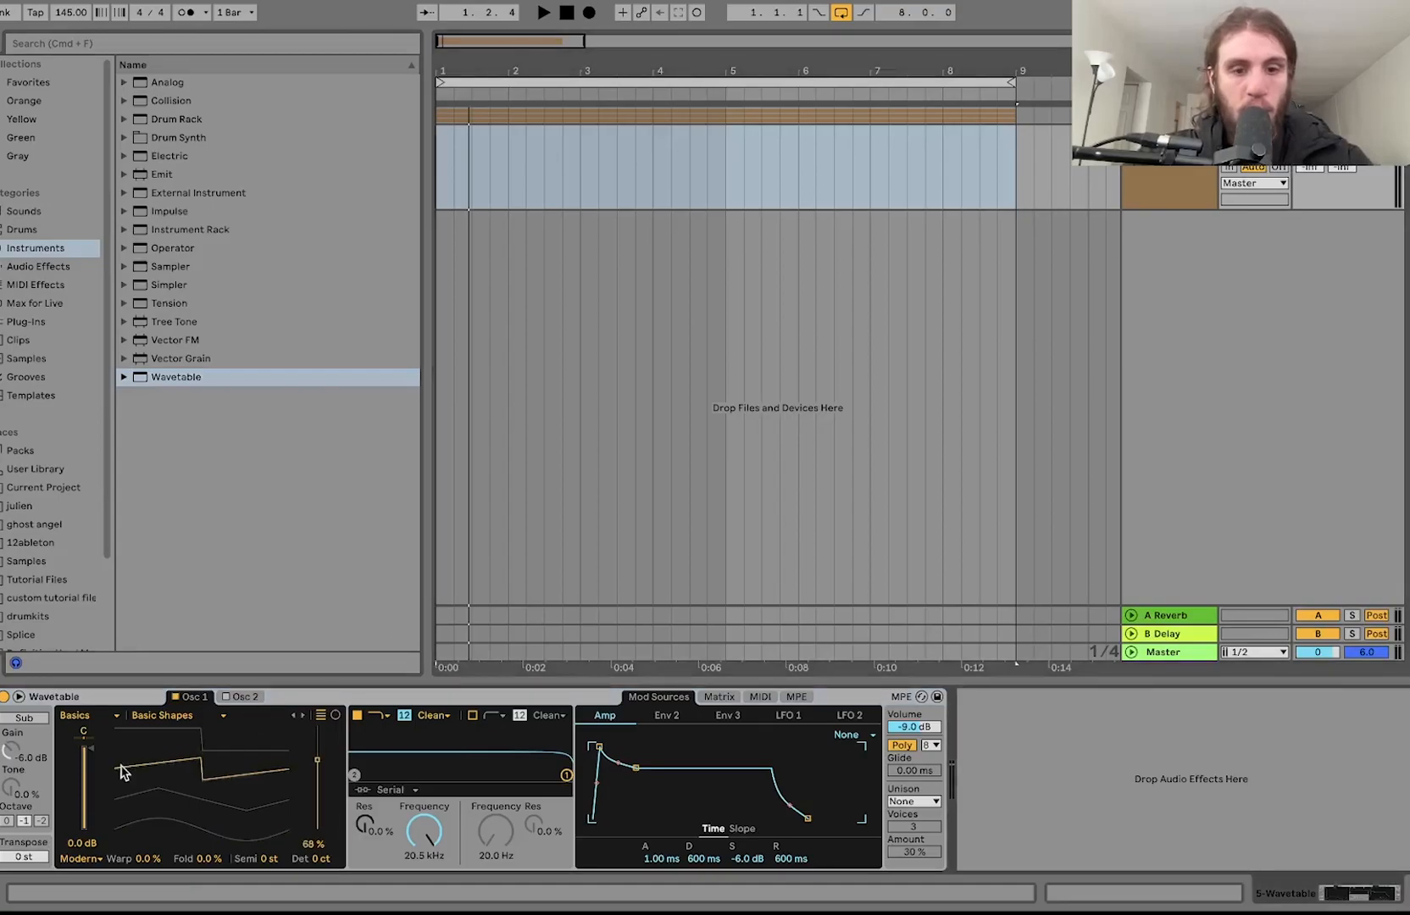
pyautogui.press('z')
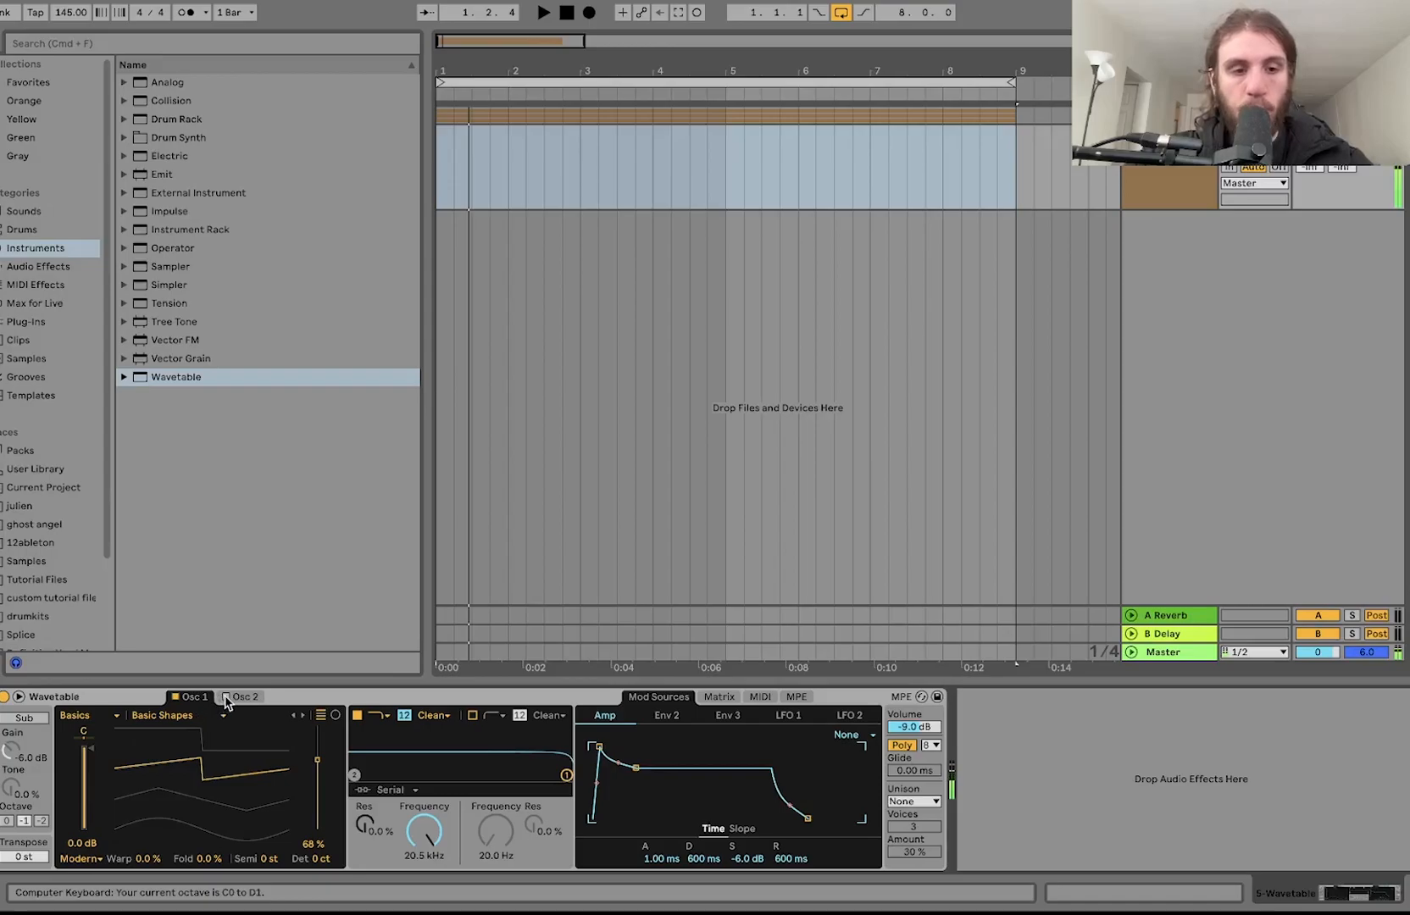
pyautogui.moveTo(802, 819); pyautogui.dragTo(771, 819)
pyautogui.moveTo(636, 768); pyautogui.dragTo(636, 747)
# - Enable oscillator 2 with the Freak wavetable from the Distortion category and set its position to 43%
pyautogui.click(240, 697)
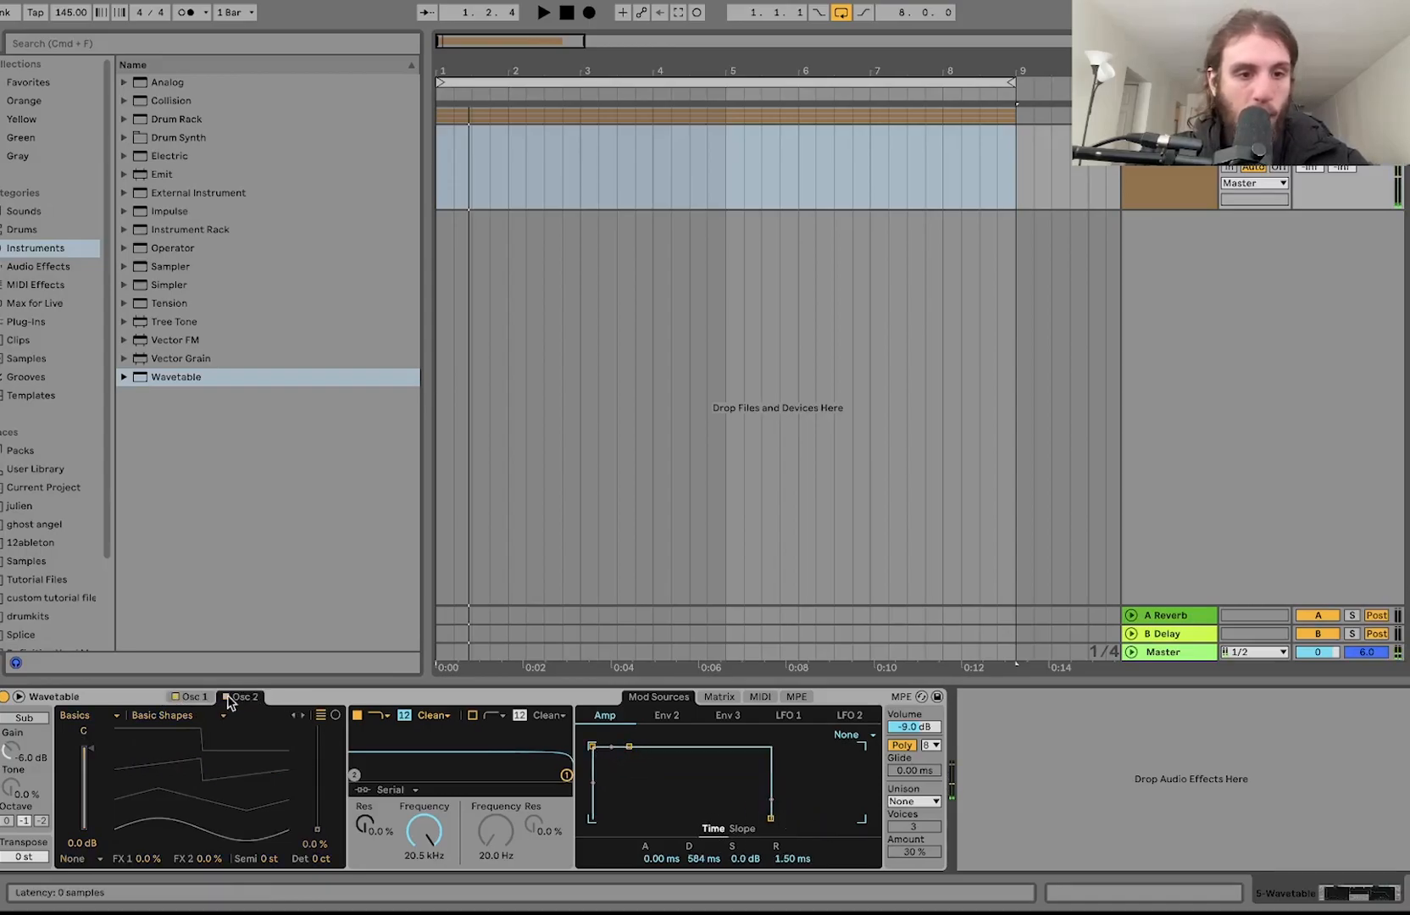
pyautogui.click(99, 721)
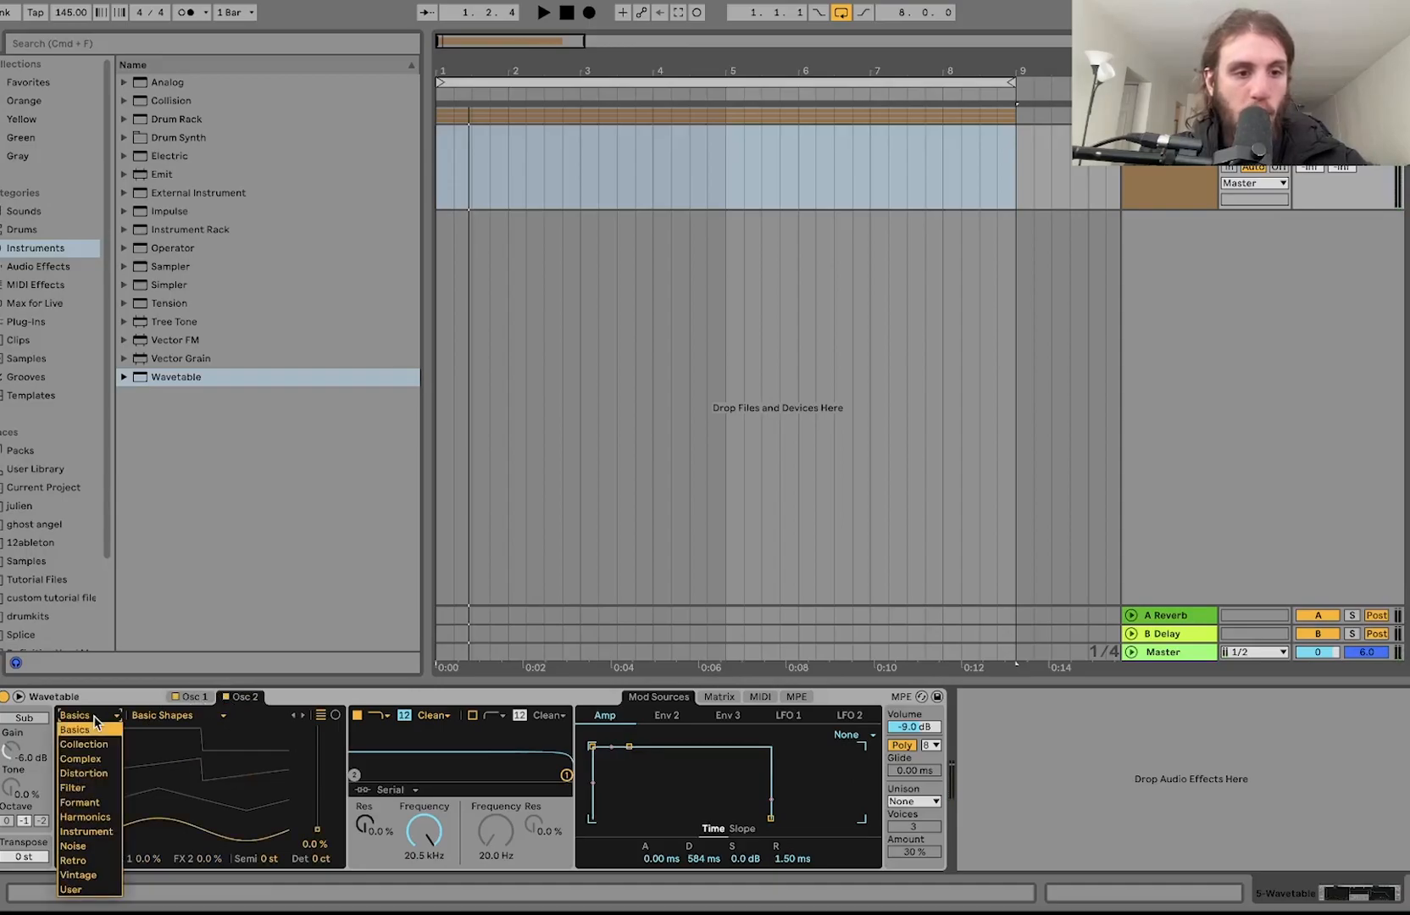
pyautogui.click(99, 780)
pyautogui.click(182, 721)
pyautogui.click(176, 802)
pyautogui.moveTo(200, 827); pyautogui.dragTo(199, 756)
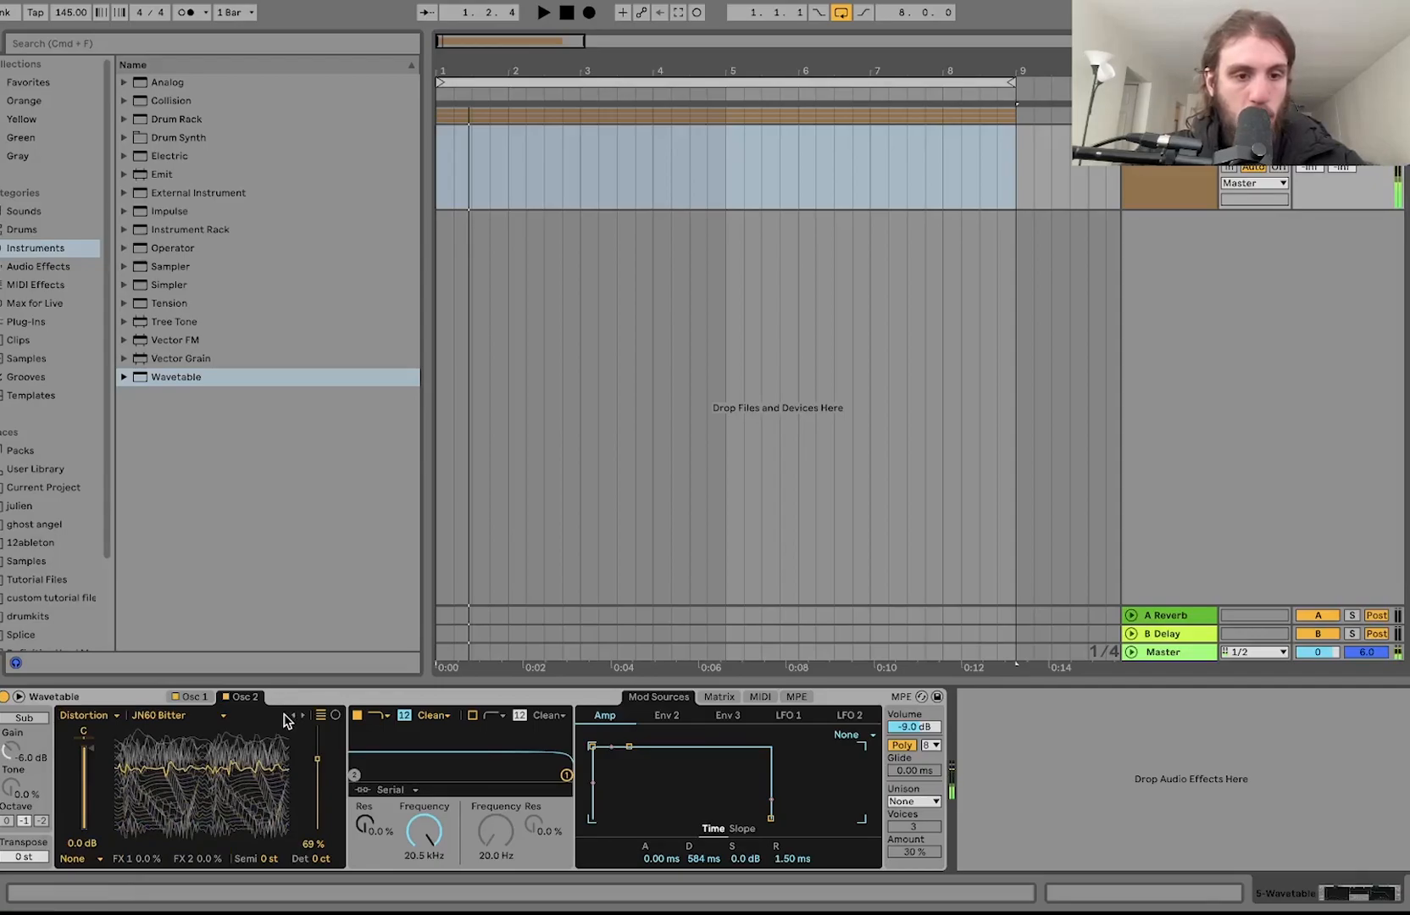
pyautogui.click(293, 716)
pyautogui.moveTo(280, 734); pyautogui.dragTo(279, 761)
# - Modulate oscillator 2's position with LFO 1 by 30, and set that oscillator's gain to -6.8 dB and detune to 17 ct
pyautogui.click(738, 696)
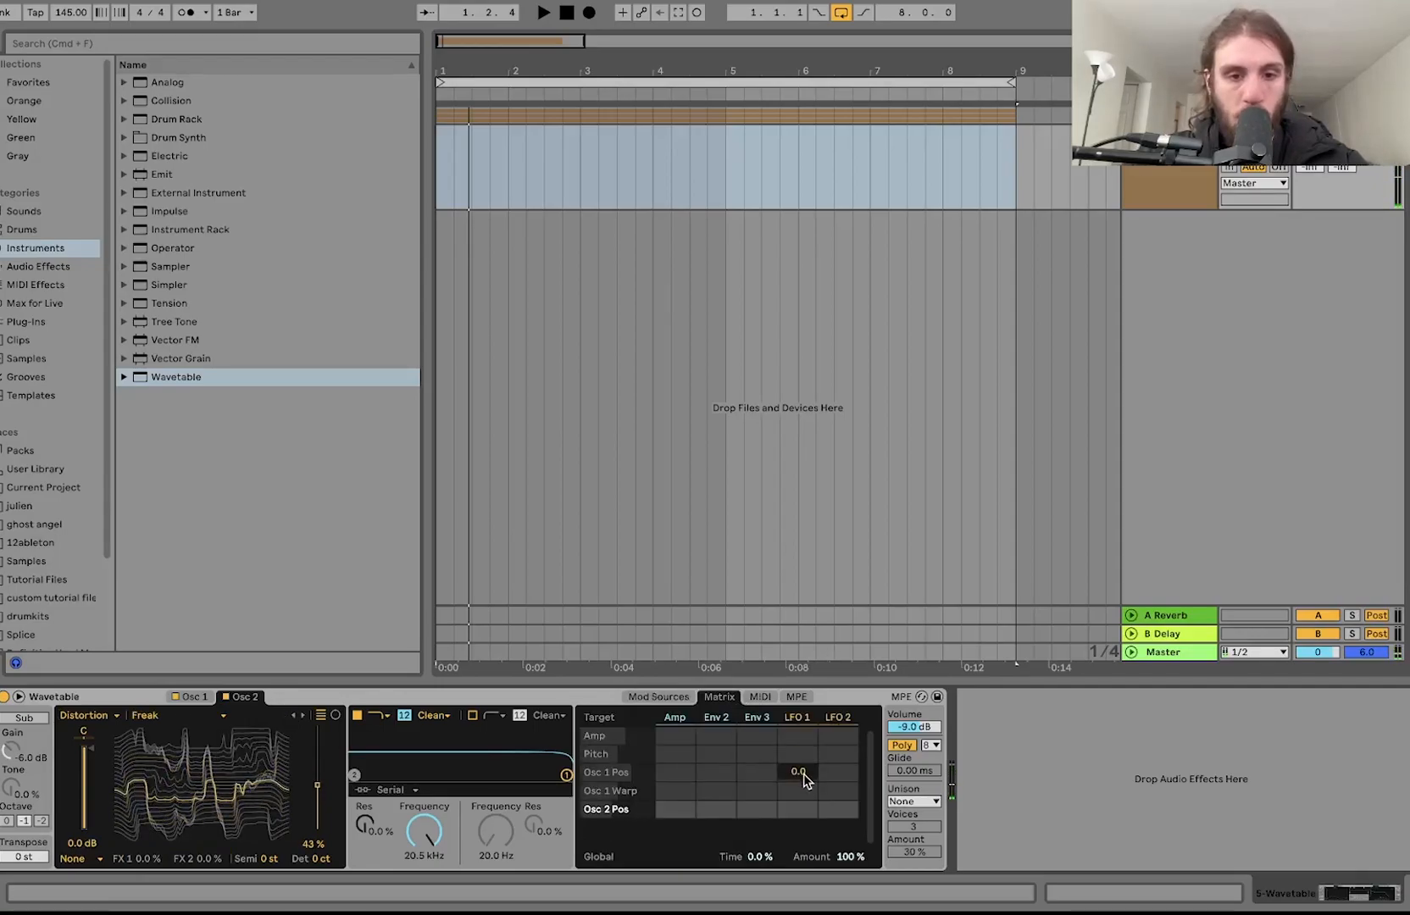
pyautogui.moveTo(797, 808); pyautogui.dragTo(797, 783)
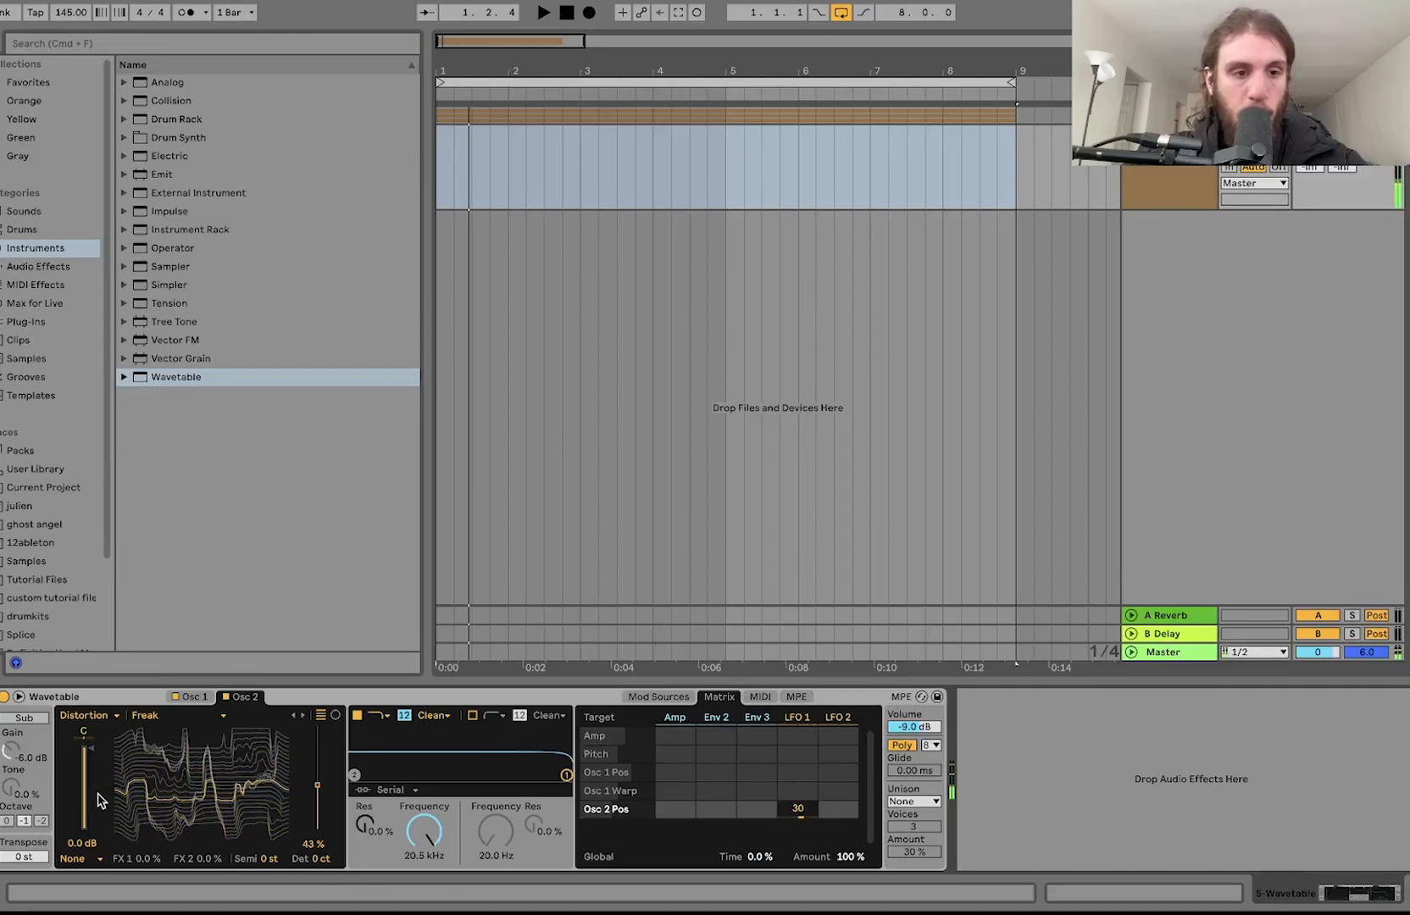
pyautogui.moveTo(99, 804); pyautogui.dragTo(99, 826)
pyautogui.moveTo(331, 861); pyautogui.dragTo(331, 847)
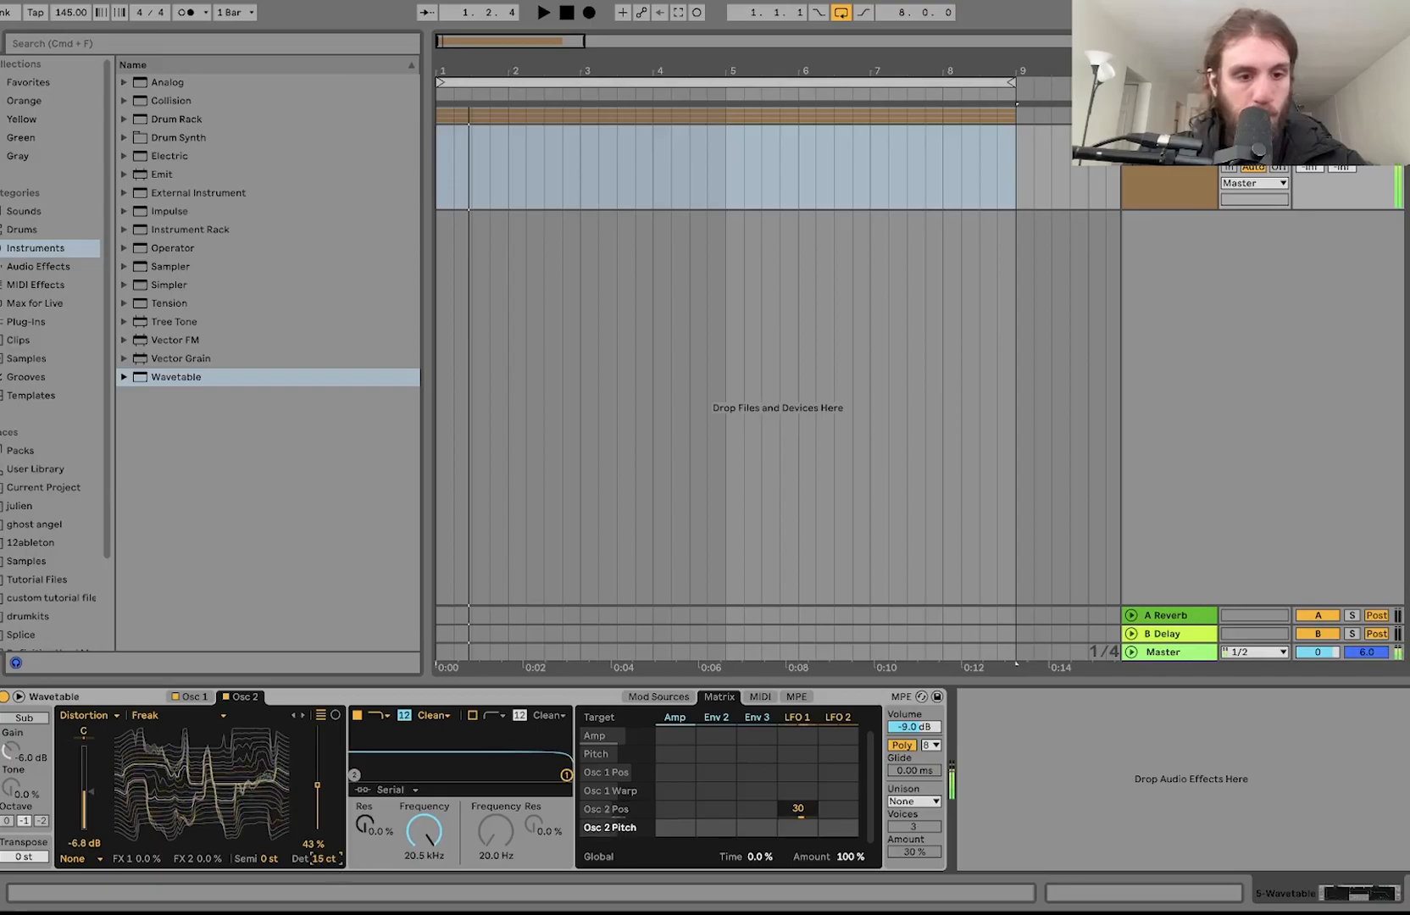
# - Set Classic unison with 4 voices at 71%, and enable the sub oscillator at octave 0 with 76% tone and -3.5 dB gain
pyautogui.click(920, 805)
pyautogui.click(921, 719)
pyautogui.moveTo(921, 829)
pyautogui.mouseDown()
pyautogui.moveTo(921, 801)
pyautogui.moveTo(922, 851)
pyautogui.mouseUp()
pyautogui.click(23, 719)
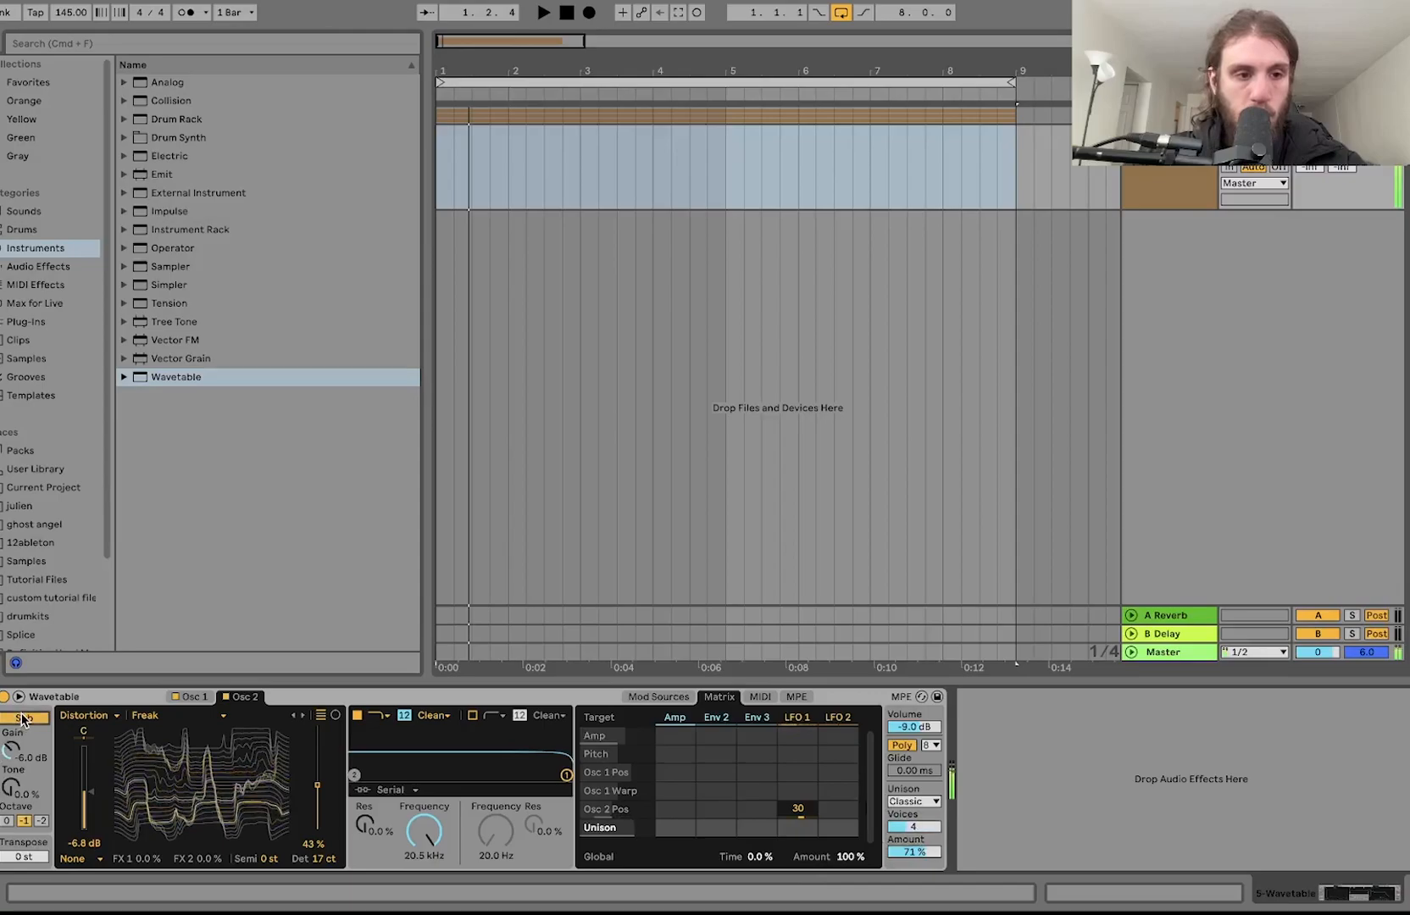
pyautogui.moveTo(12, 787); pyautogui.dragTo(11, 737)
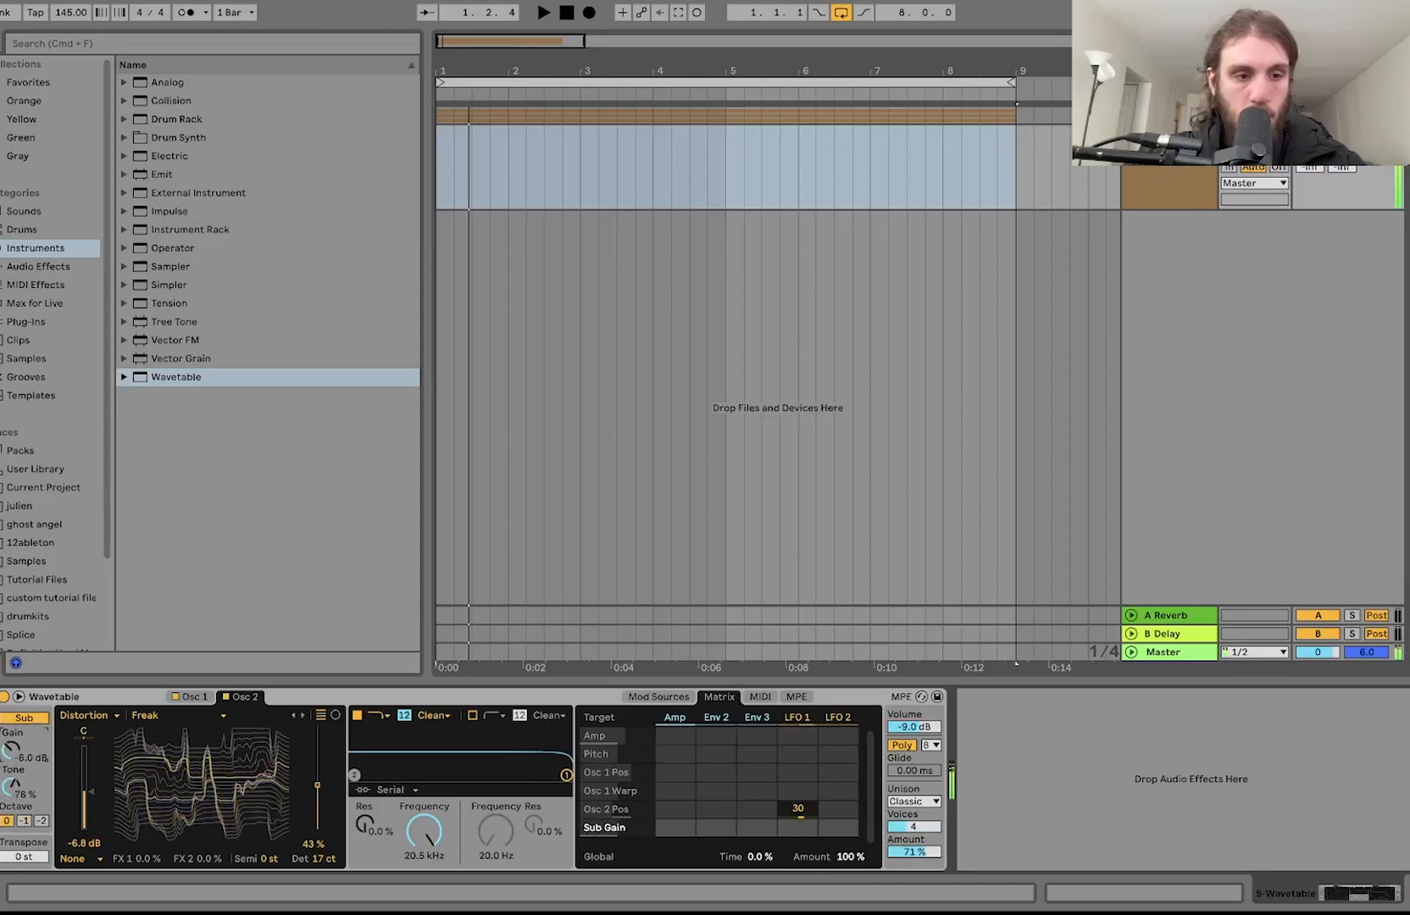
# - Add an Amp effect after Wavetable, using the Rock model with 22.2% dry/wet and Dual output
pyautogui.click(41, 266)
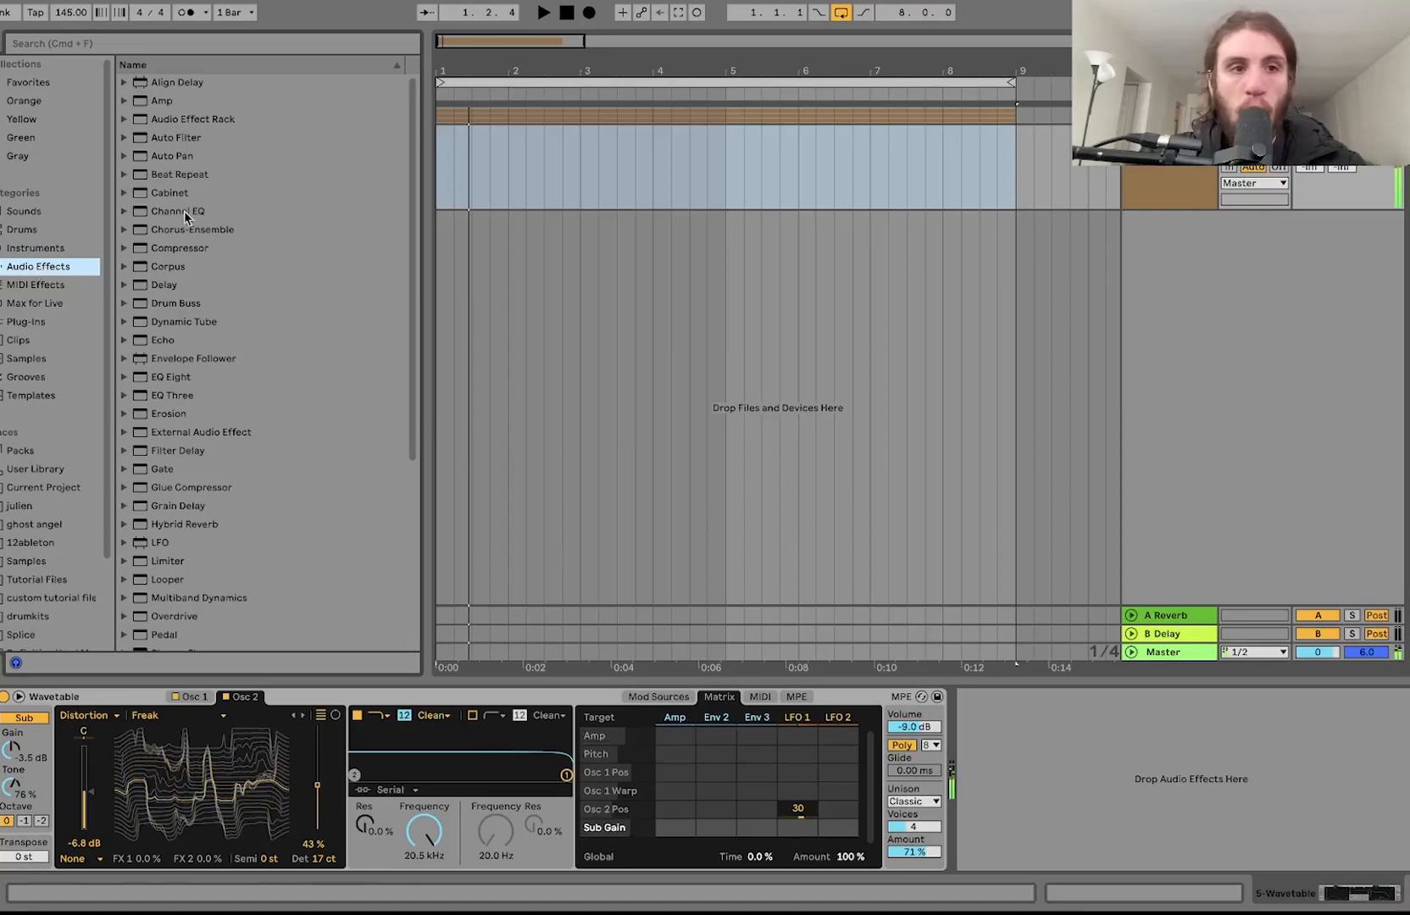
pyautogui.doubleClick(172, 103)
pyautogui.click(1085, 807)
pyautogui.moveTo(1239, 842); pyautogui.dragTo(1238, 890)
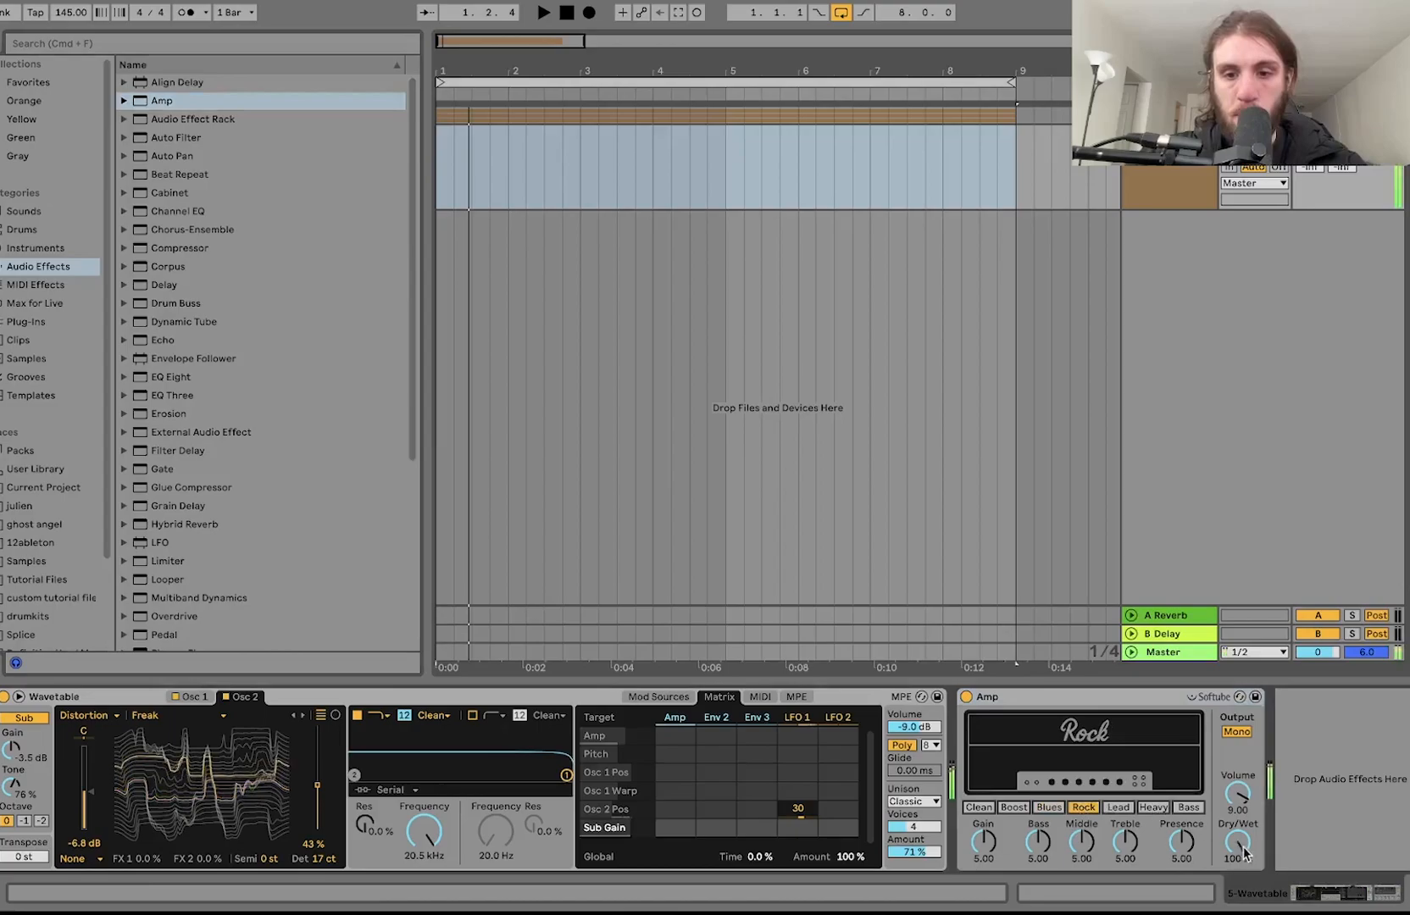
pyautogui.click(1237, 732)
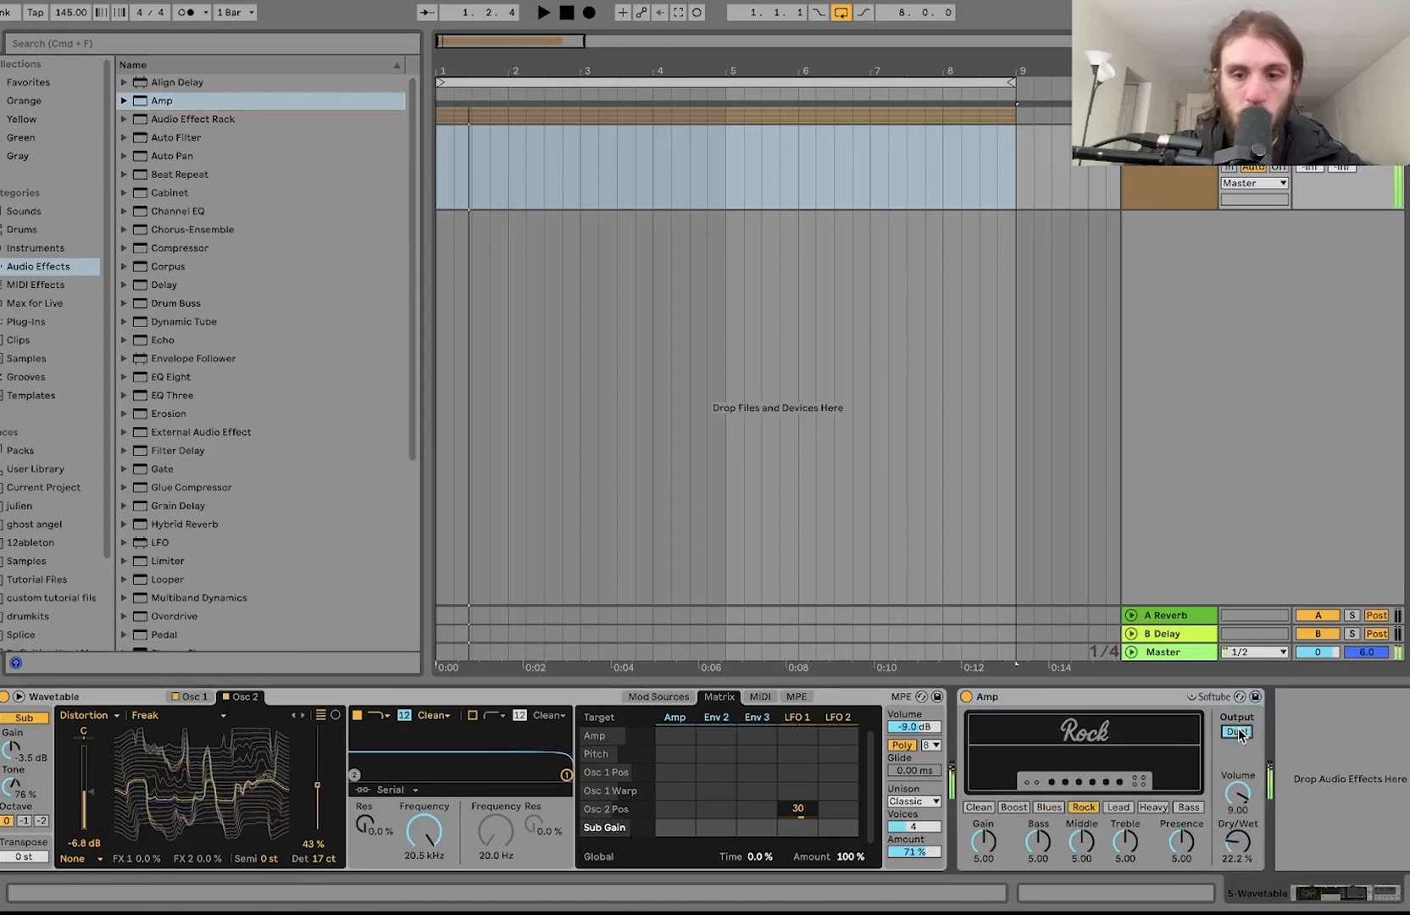
# - Add a Utility effect after the Amp and enable Bass Mono at 331 Hz
pyautogui.scroll(-5, 309, 558)
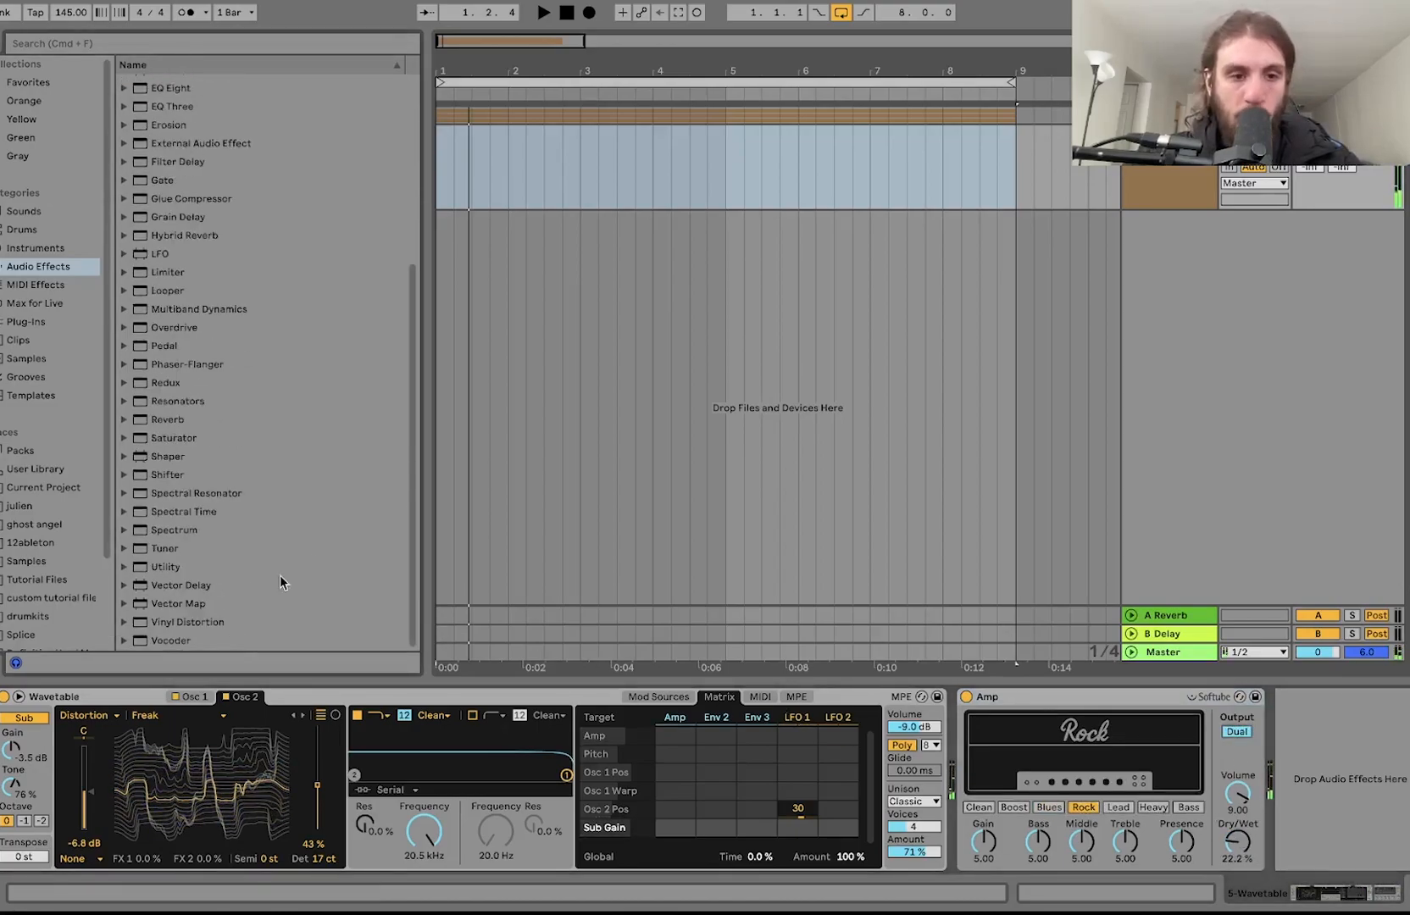
pyautogui.click(161, 568)
pyautogui.moveTo(161, 568); pyautogui.dragTo(1266, 766)
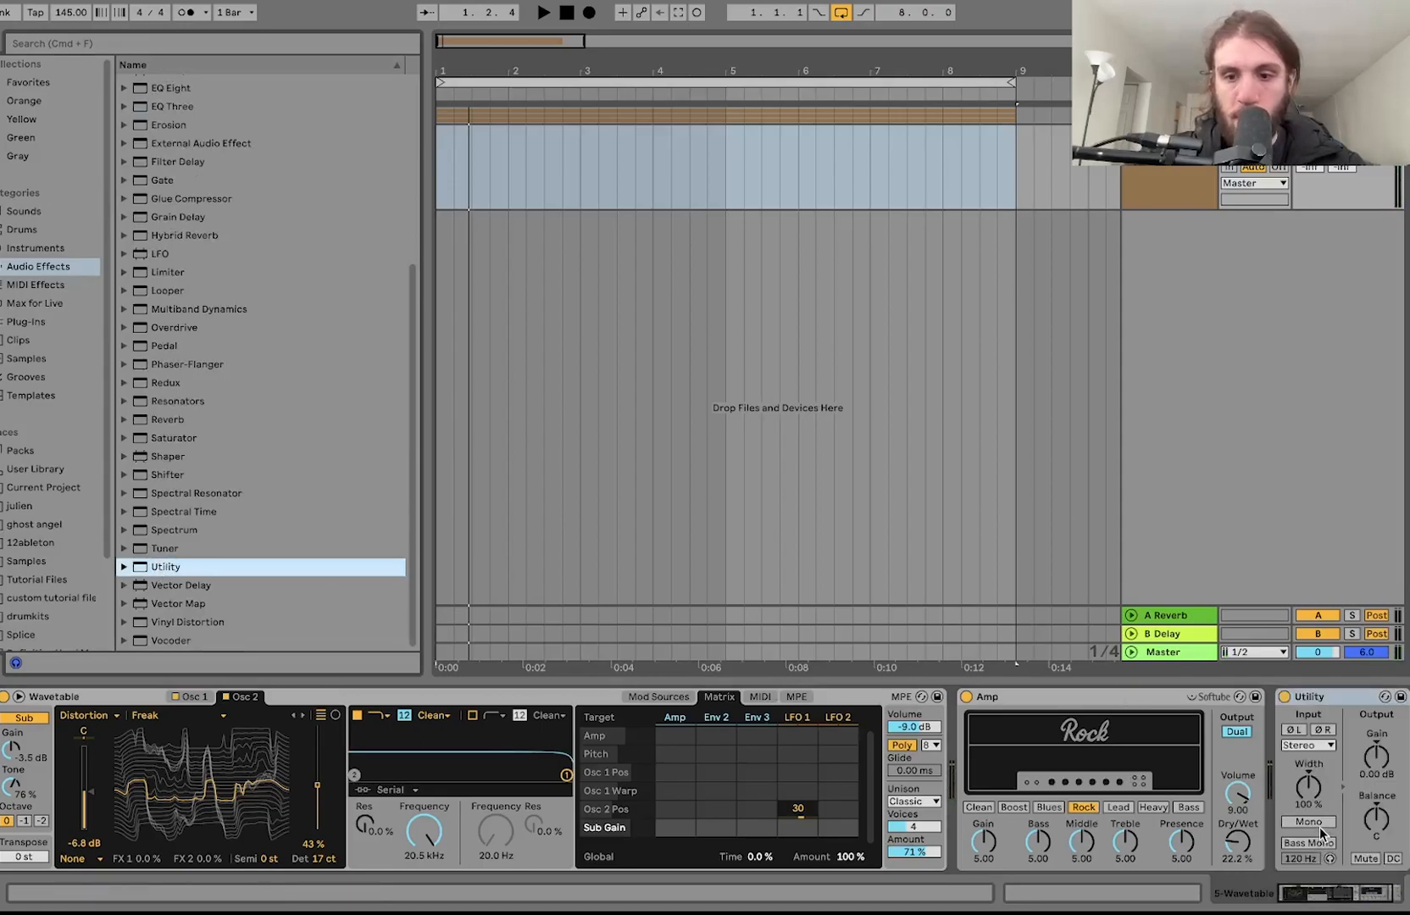
pyautogui.click(1310, 844)
pyautogui.moveTo(1301, 859); pyautogui.dragTo(1301, 862)
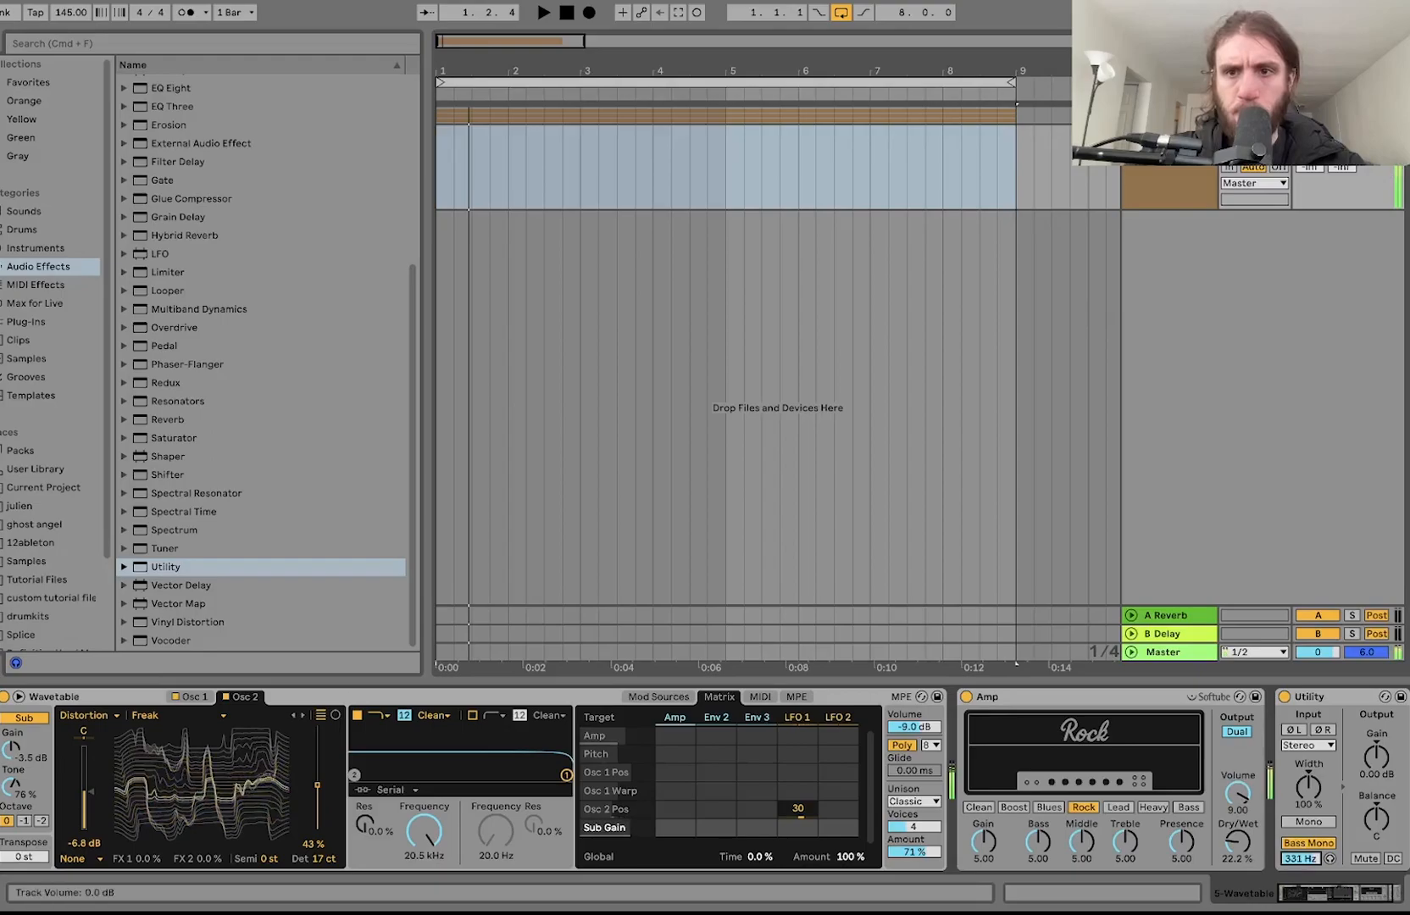
# - Create an empty eight-bar MIDI clip from bar 1 to bar 9 on the Wavetable track
pyautogui.click(1318, 151)
pyautogui.moveTo(1013, 167); pyautogui.dragTo(802, 165)
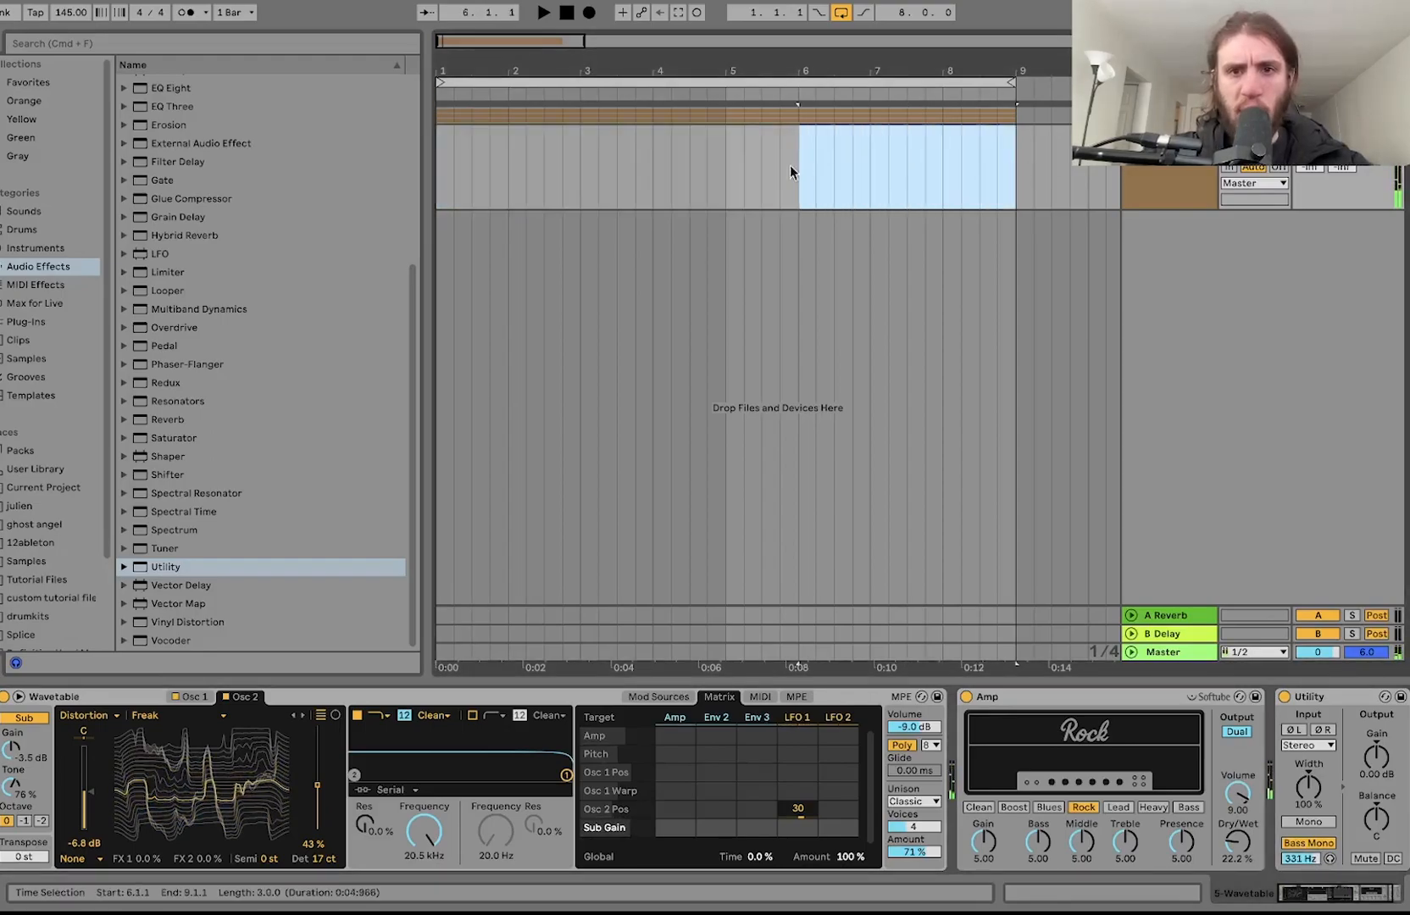
pyautogui.moveTo(1017, 182); pyautogui.dragTo(346, 135)
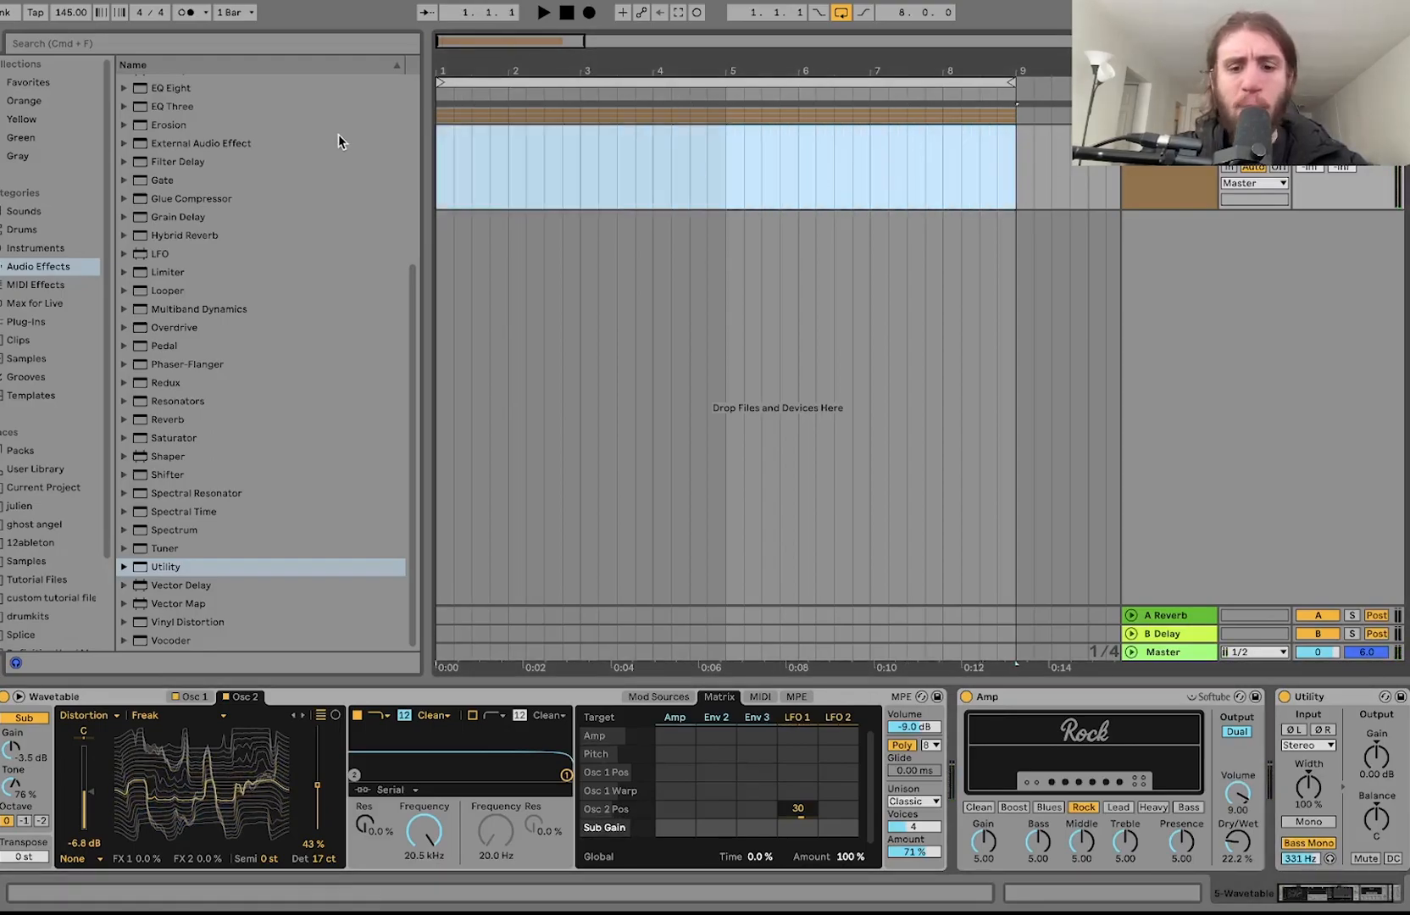
pyautogui.press('super+shift+m')
pyautogui.click(336, 711)
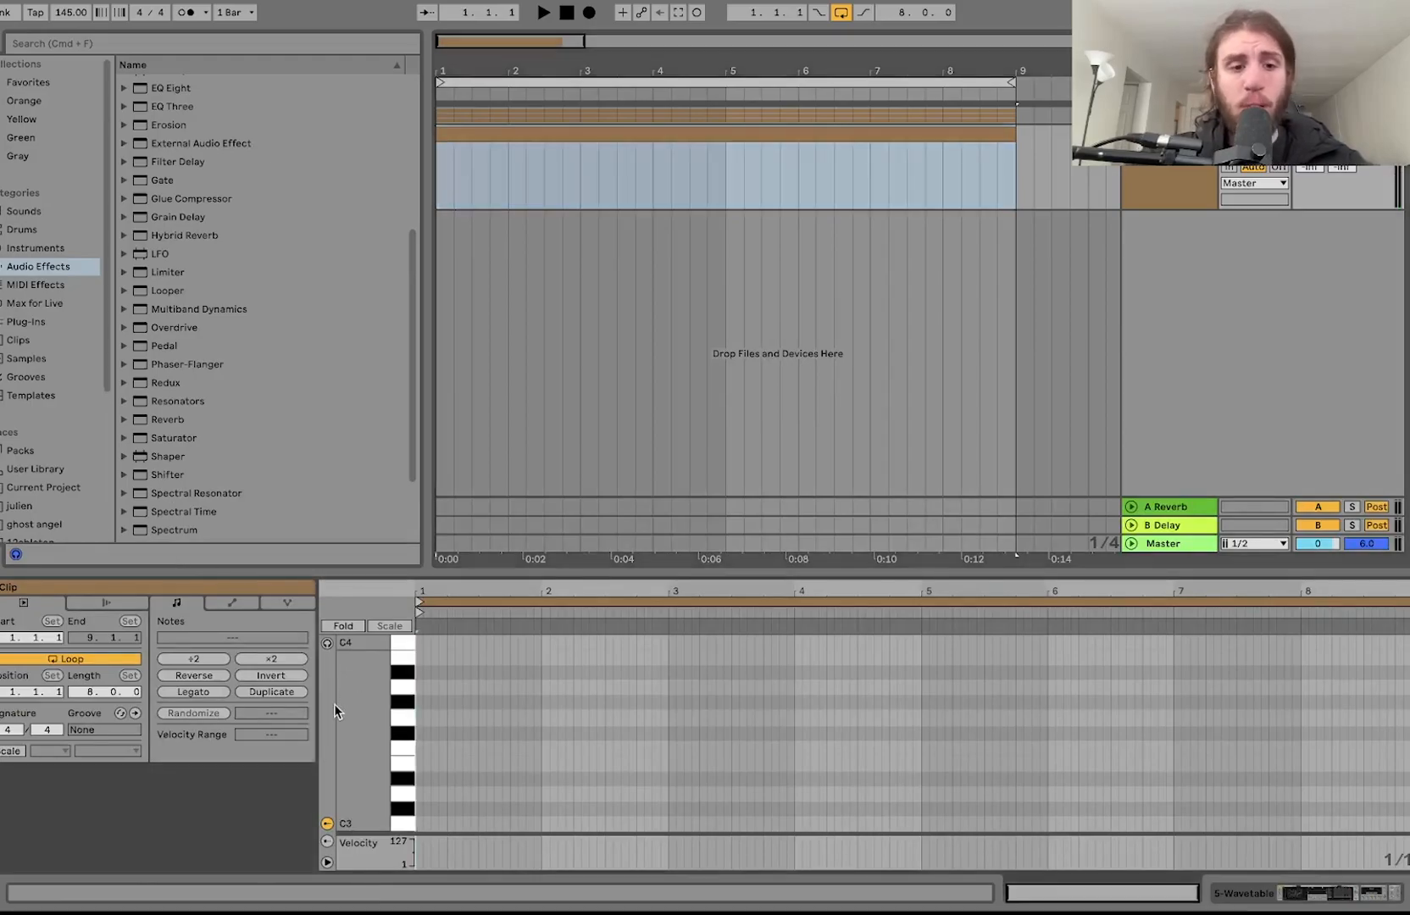
# - Stack short notes of the G minor scale from G0 up to G1 at the start of the clip
pyautogui.moveTo(364, 713); pyautogui.dragTo(330, 585)
pyautogui.click(406, 800)
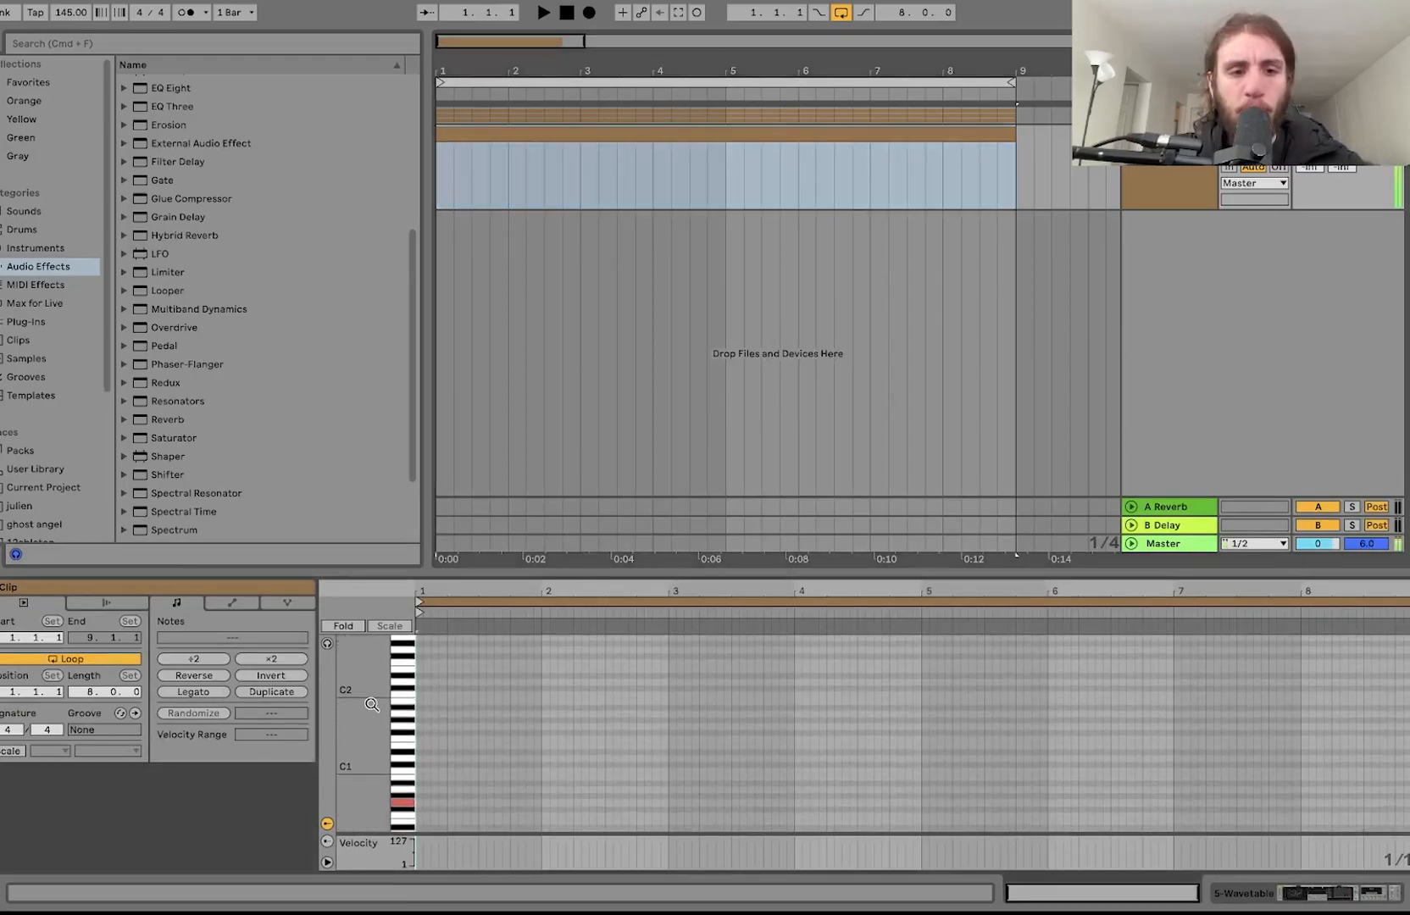
pyautogui.scroll(3, 424, 805)
pyautogui.click(423, 793)
pyautogui.doubleClick(423, 789)
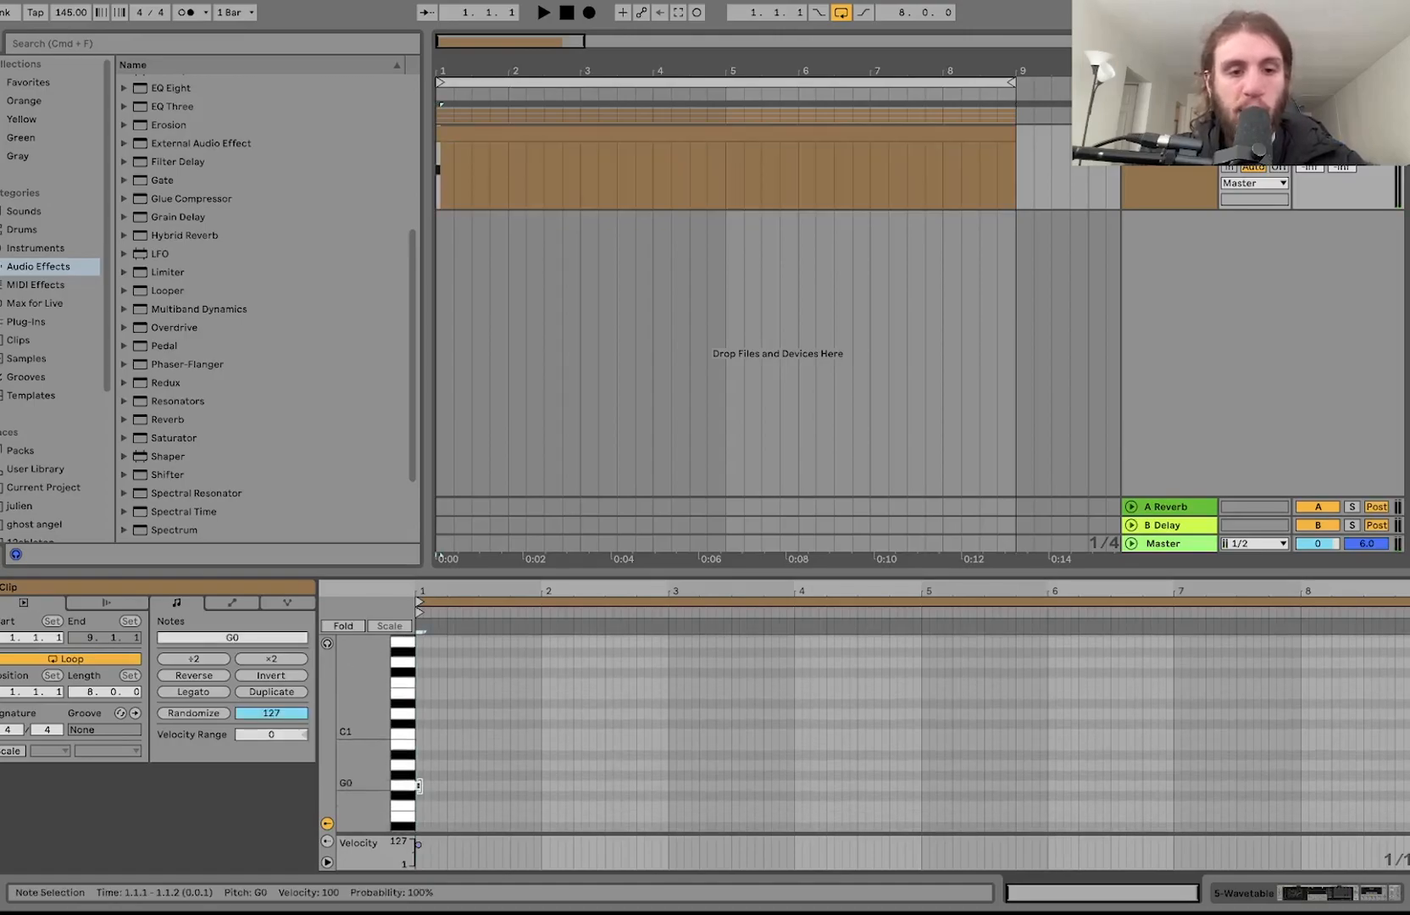
pyautogui.press('Up')
pyautogui.press('Up')
pyautogui.press('Up')
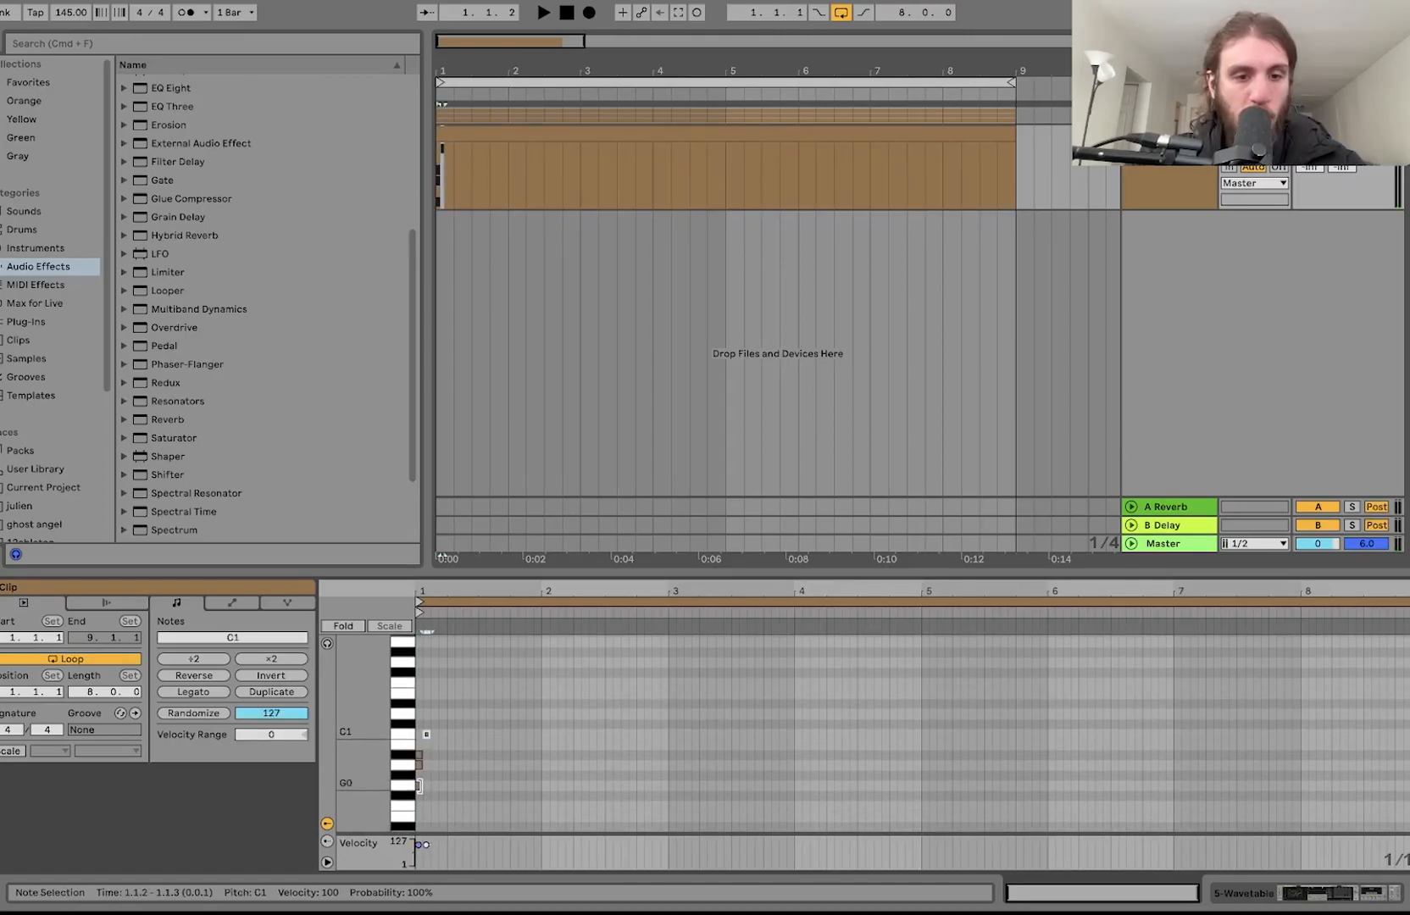
pyautogui.doubleClick(427, 713)
pyautogui.press('Up')
pyautogui.press('Up')
pyautogui.press('Up')
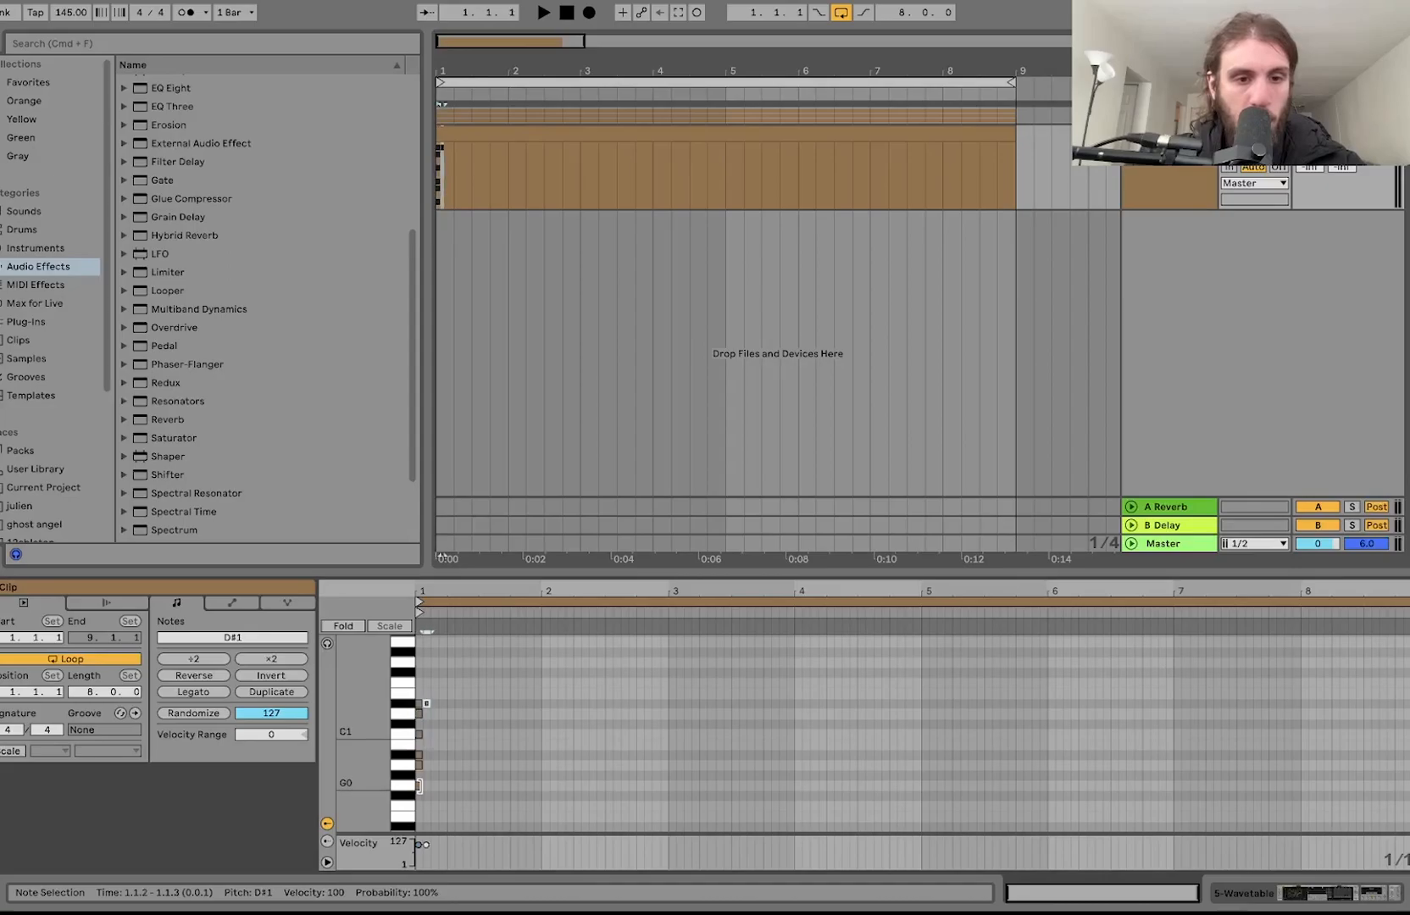
# - Shift each successive scale note one sixteenth further right so the notes form an ascending run from G0 to G1
pyautogui.moveTo(444, 773); pyautogui.dragTo(391, 579)
pyautogui.press('Right')
pyautogui.moveTo(455, 750); pyautogui.dragTo(421, 649)
pyautogui.press('Right')
pyautogui.click(424, 743)
pyautogui.moveTo(425, 744); pyautogui.dragTo(479, 566)
pyautogui.press('Right')
pyautogui.moveTo(434, 724); pyautogui.dragTo(511, 564)
pyautogui.press('Right')
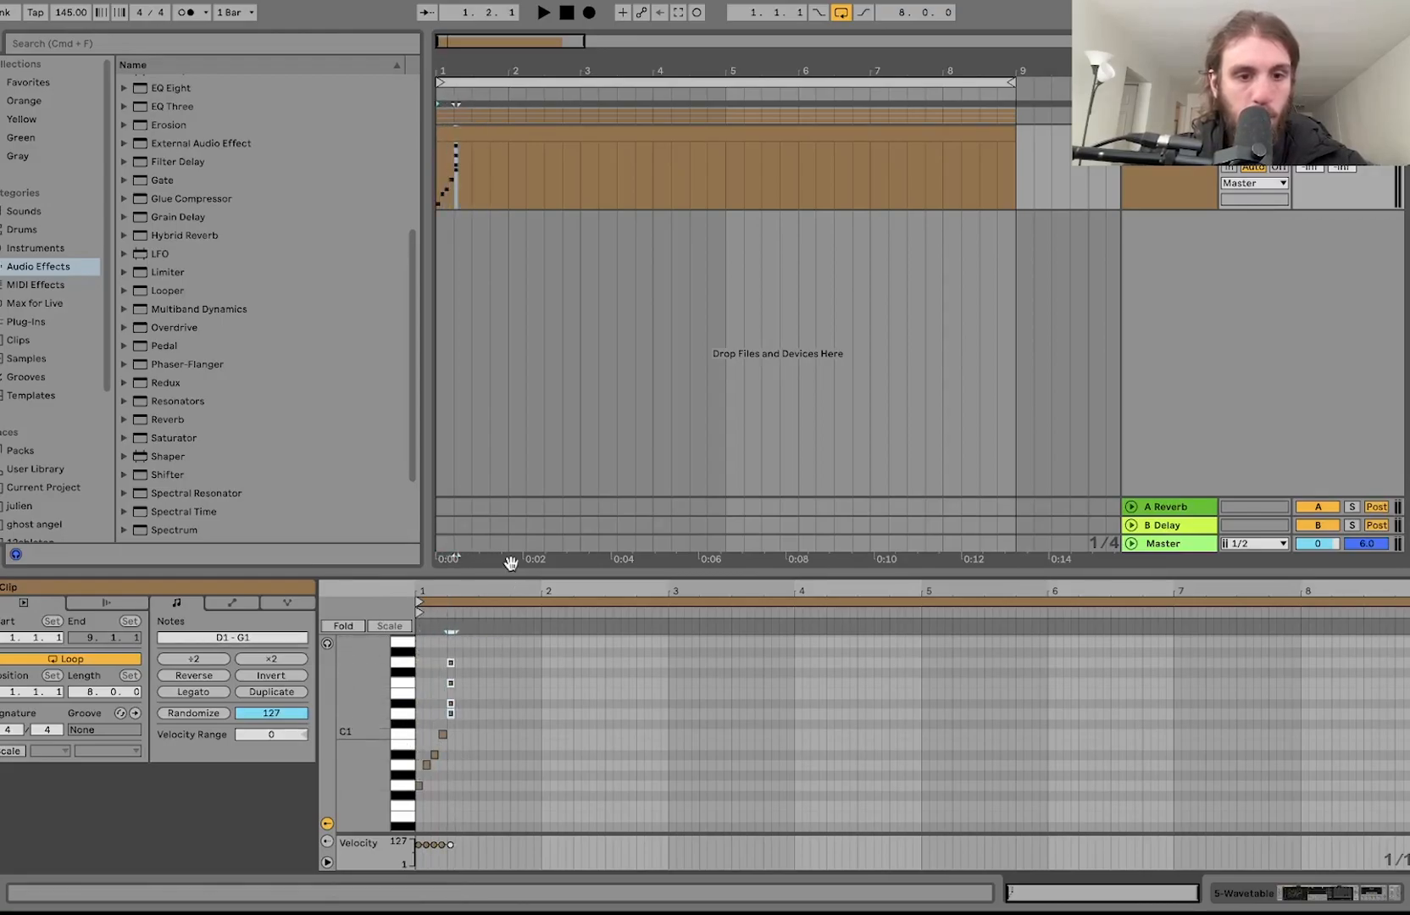
pyautogui.moveTo(438, 700); pyautogui.dragTo(487, 640)
pyautogui.press('Right')
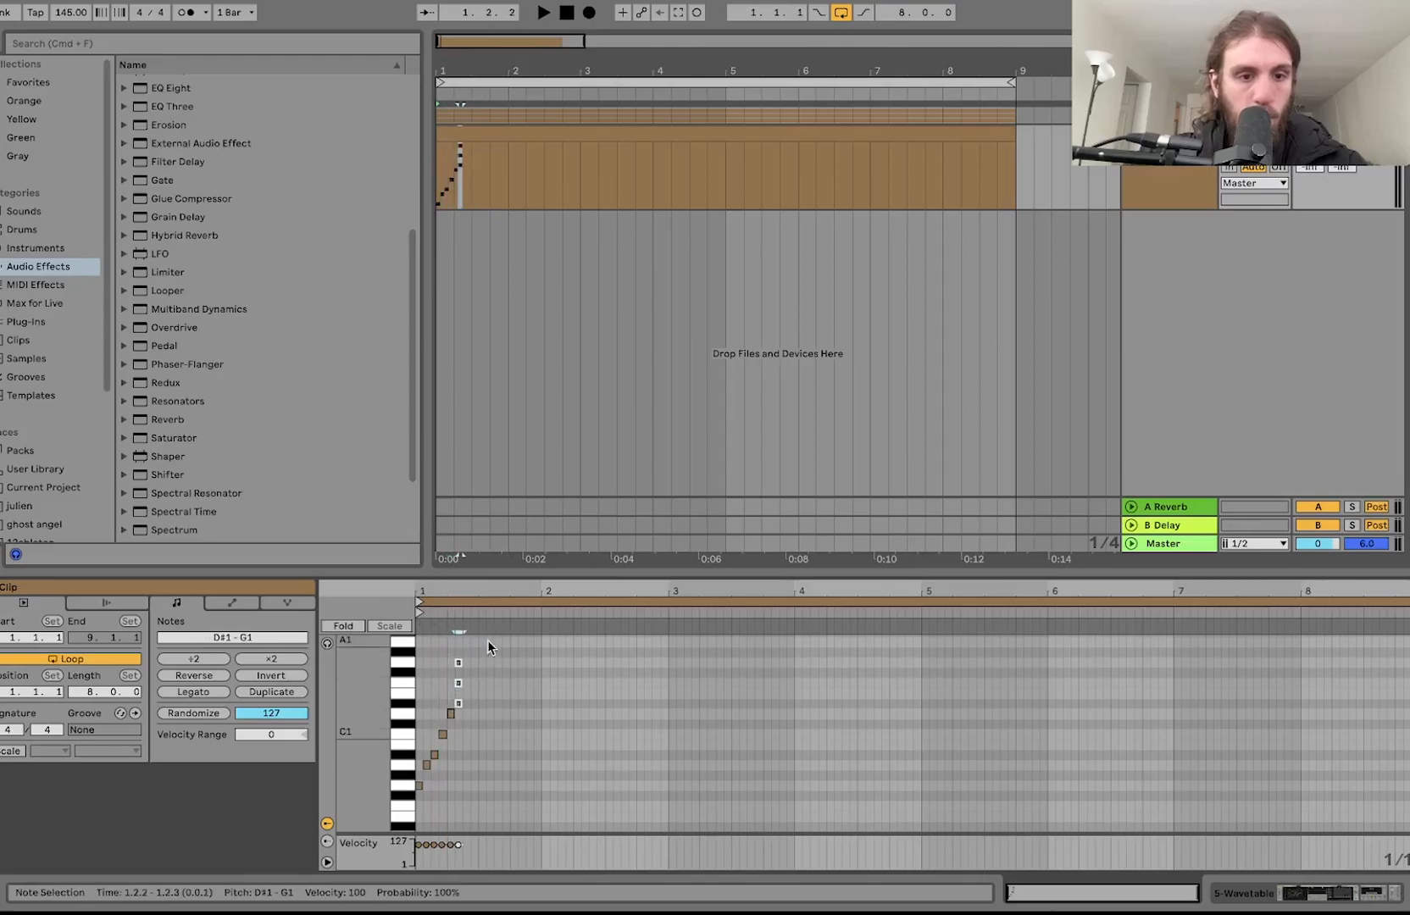
pyautogui.moveTo(447, 695); pyautogui.dragTo(512, 667)
pyautogui.press('Right')
pyautogui.press('Right')
# - Audition the scale run at its original pitch and transposed two octaves up, and delete its notes
pyautogui.press('space')
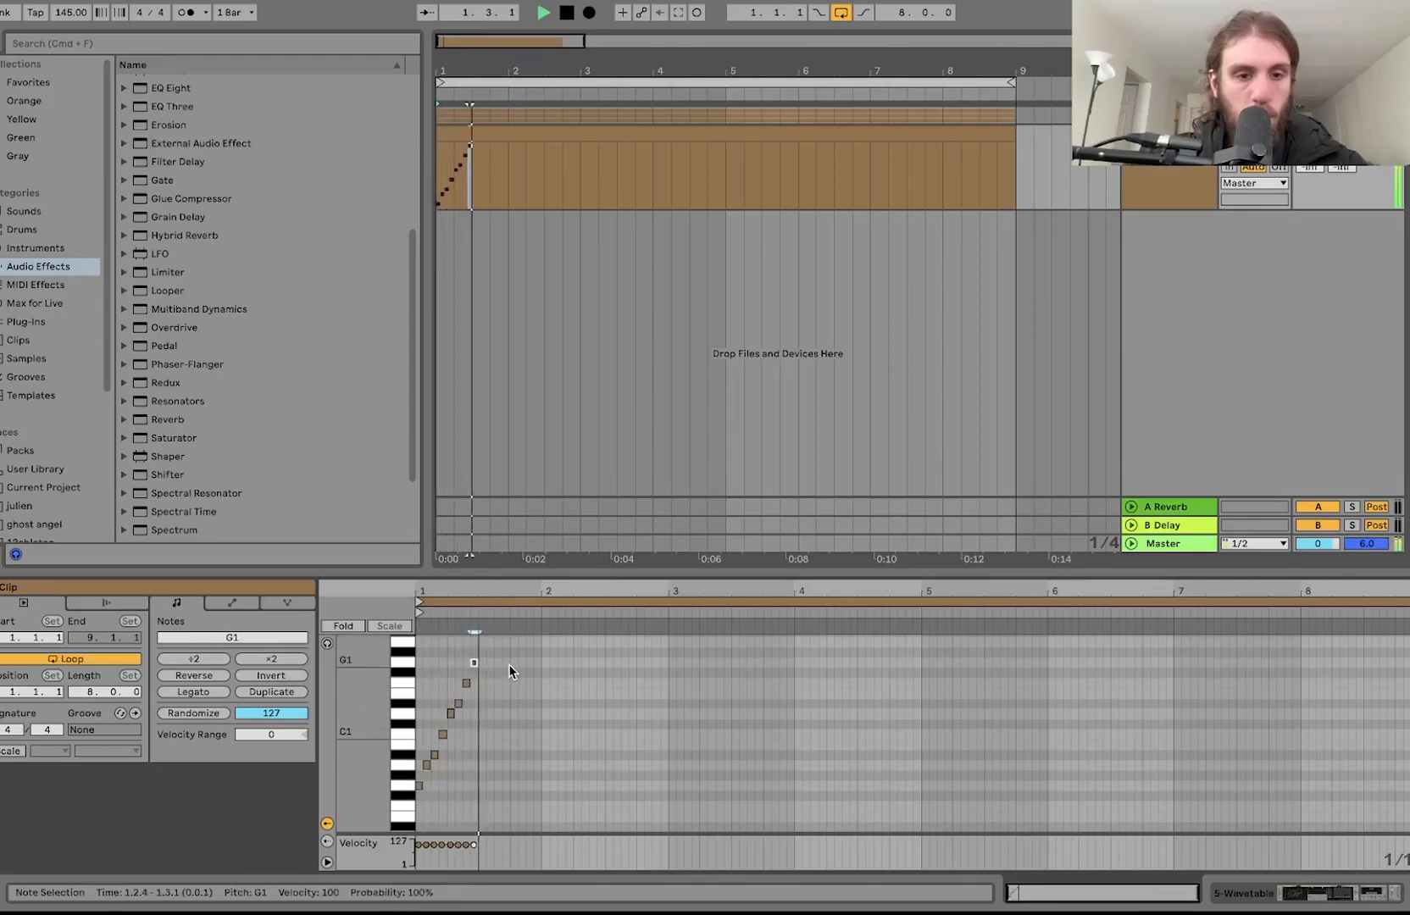
pyautogui.press('space')
pyautogui.press('super+a')
pyautogui.hotkey('shift', 'Up')
pyautogui.hotkey('shift', 'Up')
pyautogui.press('space')
pyautogui.press('space')
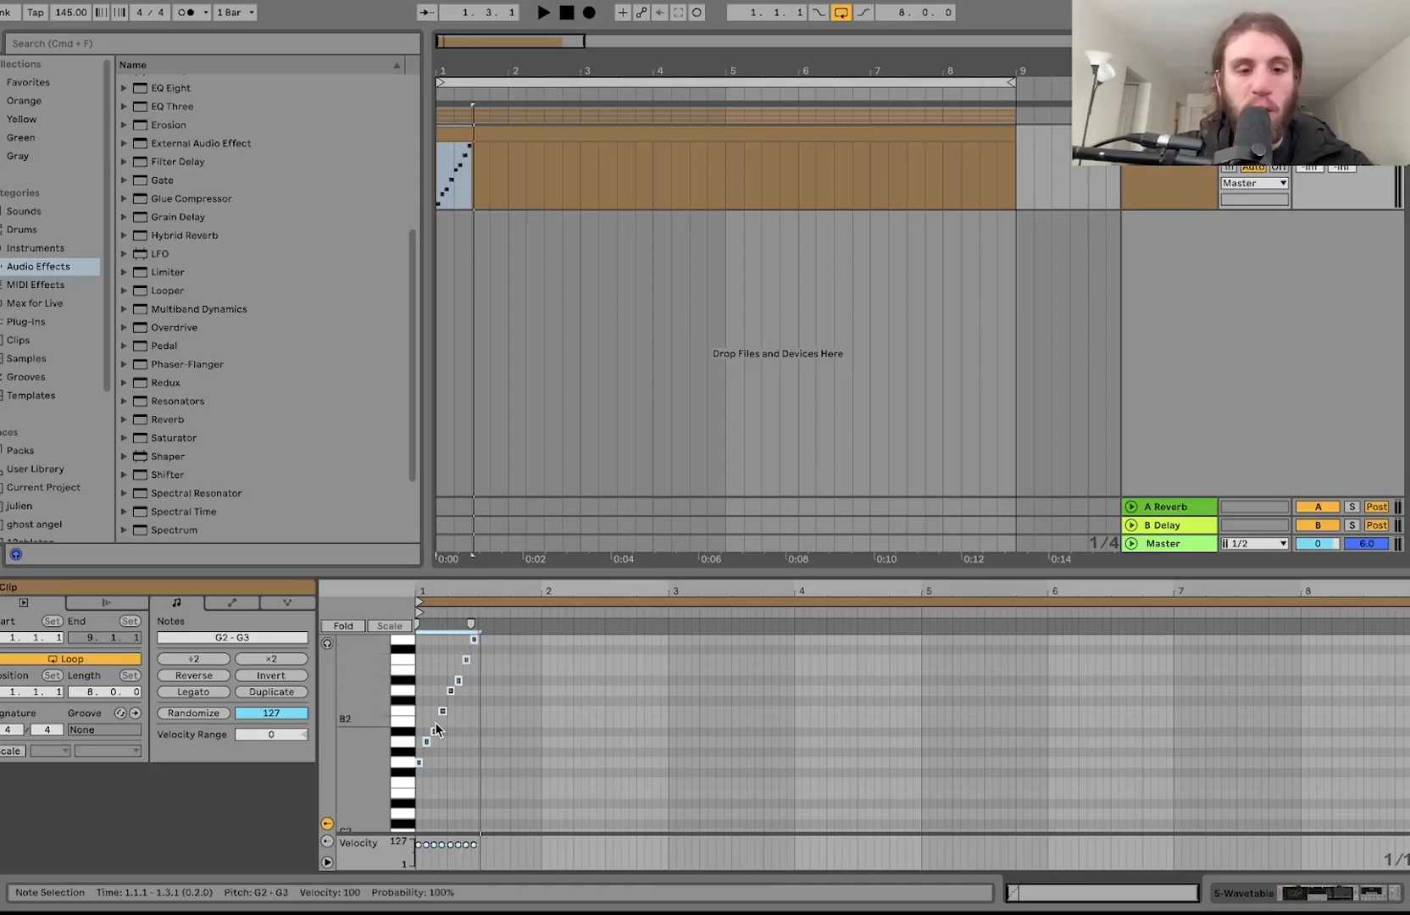
pyautogui.press('Delete')
# - Enter a one-bar G0 note at the start of the clip and play it back
pyautogui.scroll(-5, 435, 721)
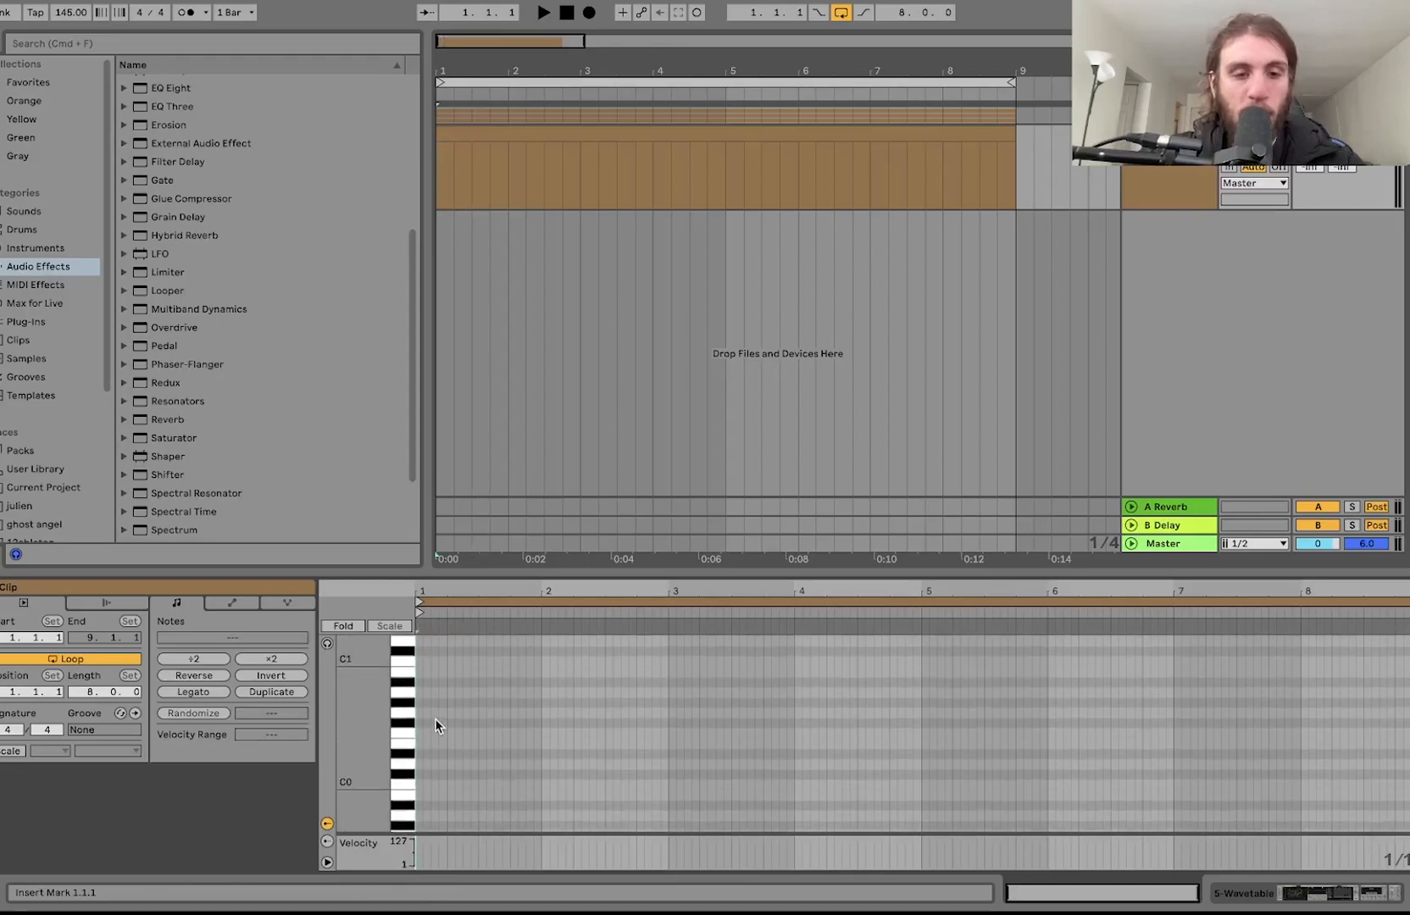
pyautogui.doubleClick(422, 714)
pyautogui.hotkey('shift', 'Right')
pyautogui.hotkey('shift', 'Right')
pyautogui.hotkey('shift', 'Right')
pyautogui.hotkey('shift', 'Right')
pyautogui.hotkey('shift', 'Right')
pyautogui.hotkey('shift', 'Right')
pyautogui.hotkey('shift', 'Right')
pyautogui.hotkey('shift', 'Right')
pyautogui.hotkey('shift', 'Right')
pyautogui.hotkey('shift', 'Right')
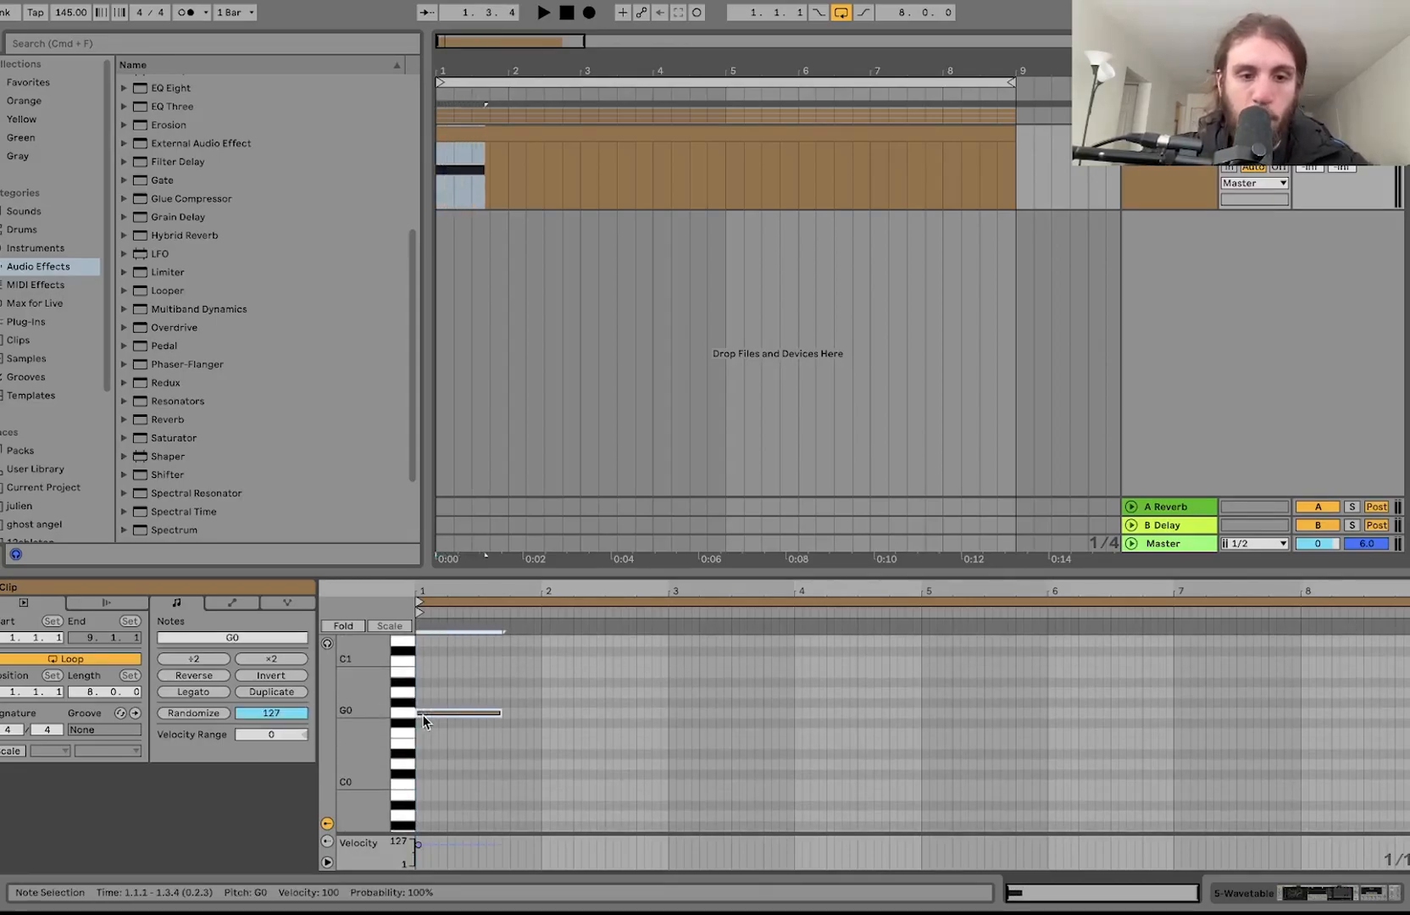
pyautogui.hotkey('shift', 'Right')
pyautogui.hotkey('shift', 'Right')
pyautogui.hotkey('shift', 'Right')
pyautogui.hotkey('shift', 'Right')
pyautogui.hotkey('shift', 'Right')
pyautogui.press('space')
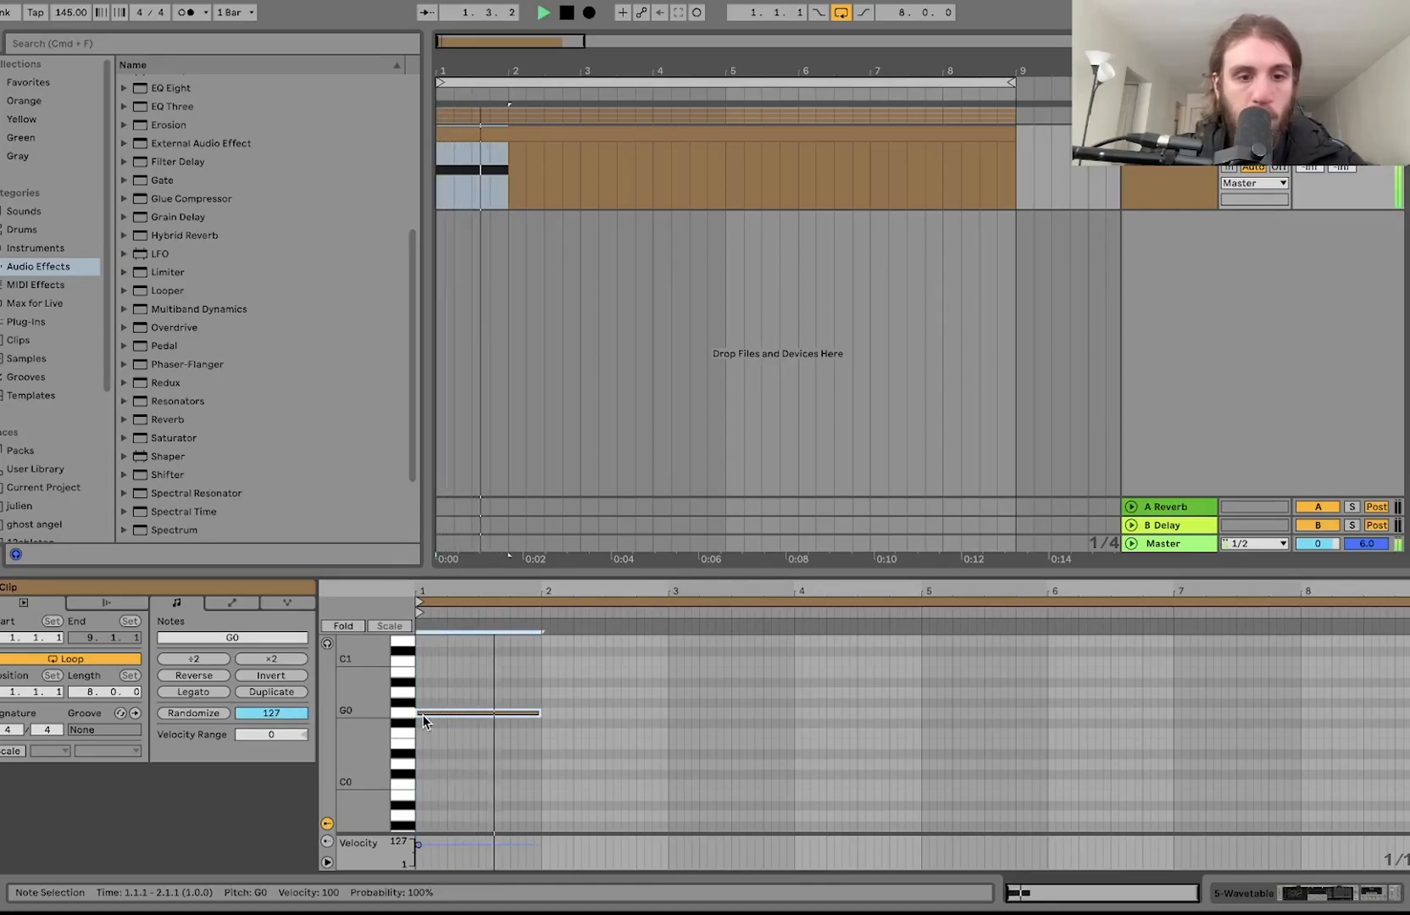
pyautogui.press('space')
# - Duplicate the G0 note into bar 2, raise the copy to D#1 and play the two notes
pyautogui.press('super+d')
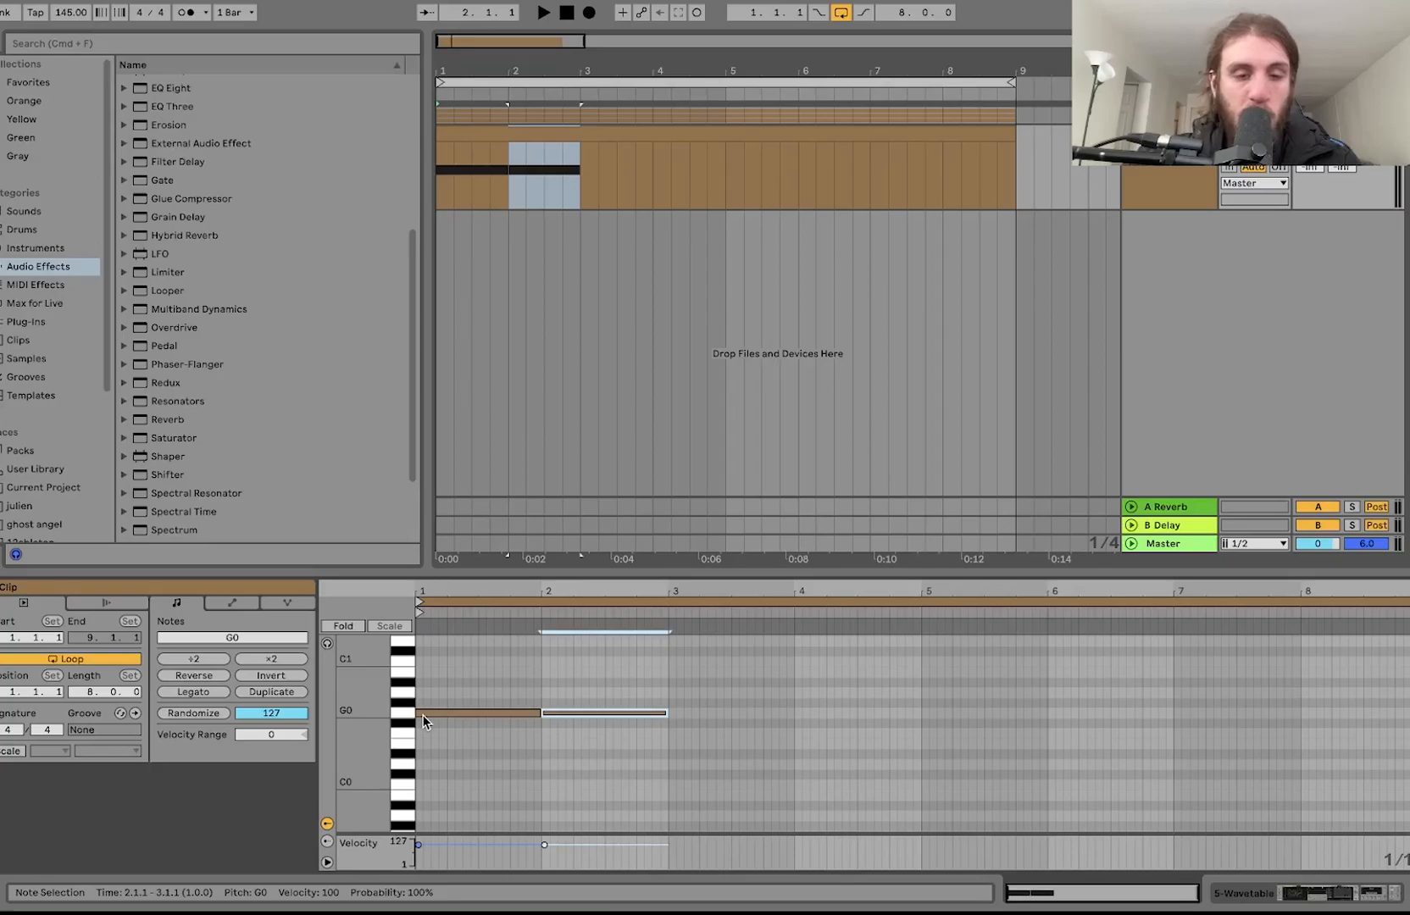
pyautogui.press('Up')
pyautogui.press('Up')
pyautogui.press('Up')
pyautogui.press('Up')
pyautogui.press('Up')
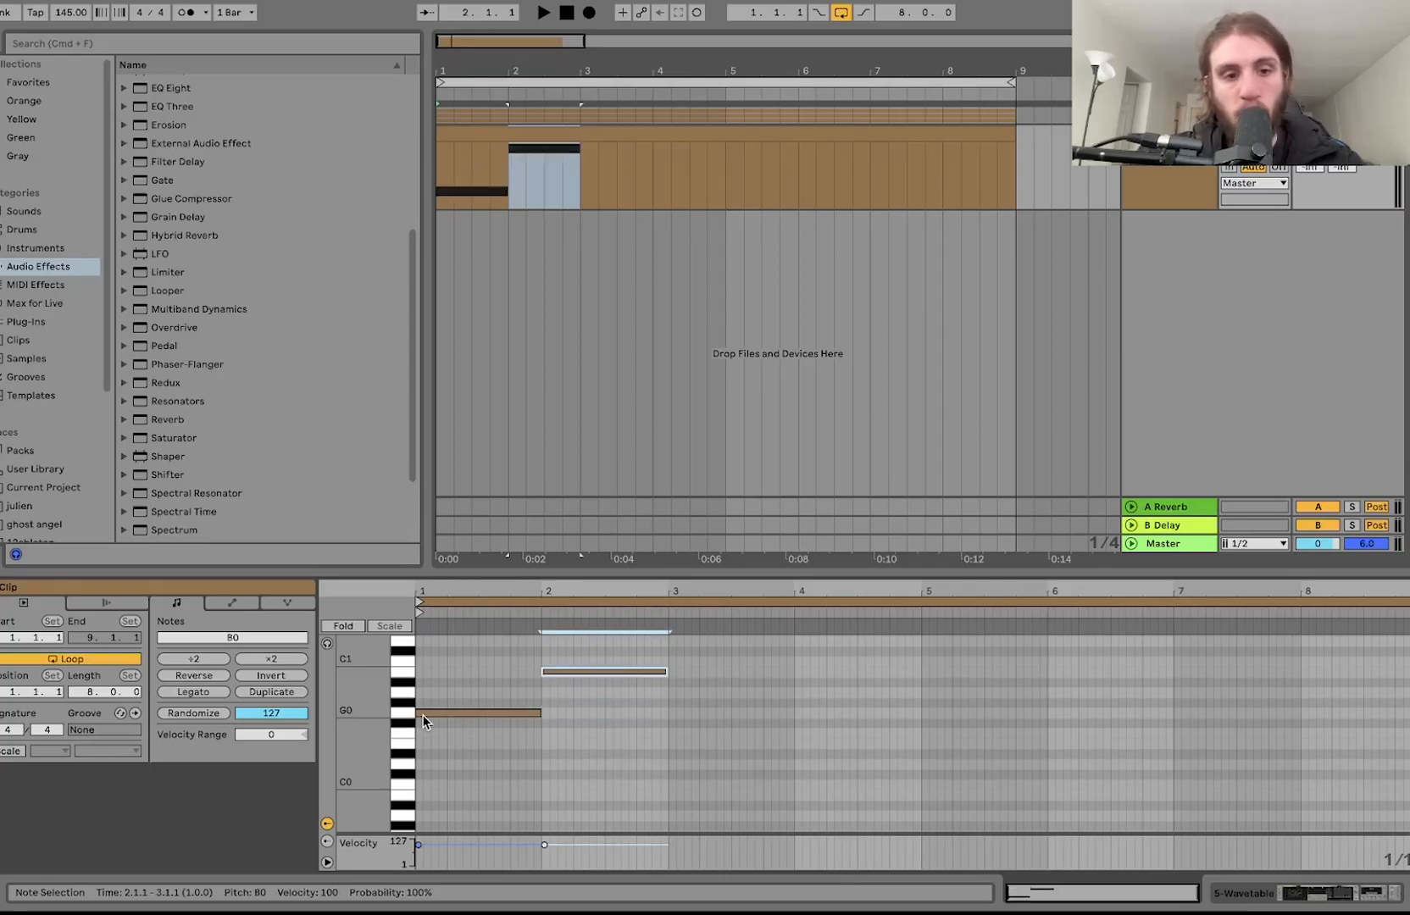
pyautogui.press('Up')
pyautogui.press('Up')
pyautogui.press('Up')
pyautogui.press('space')
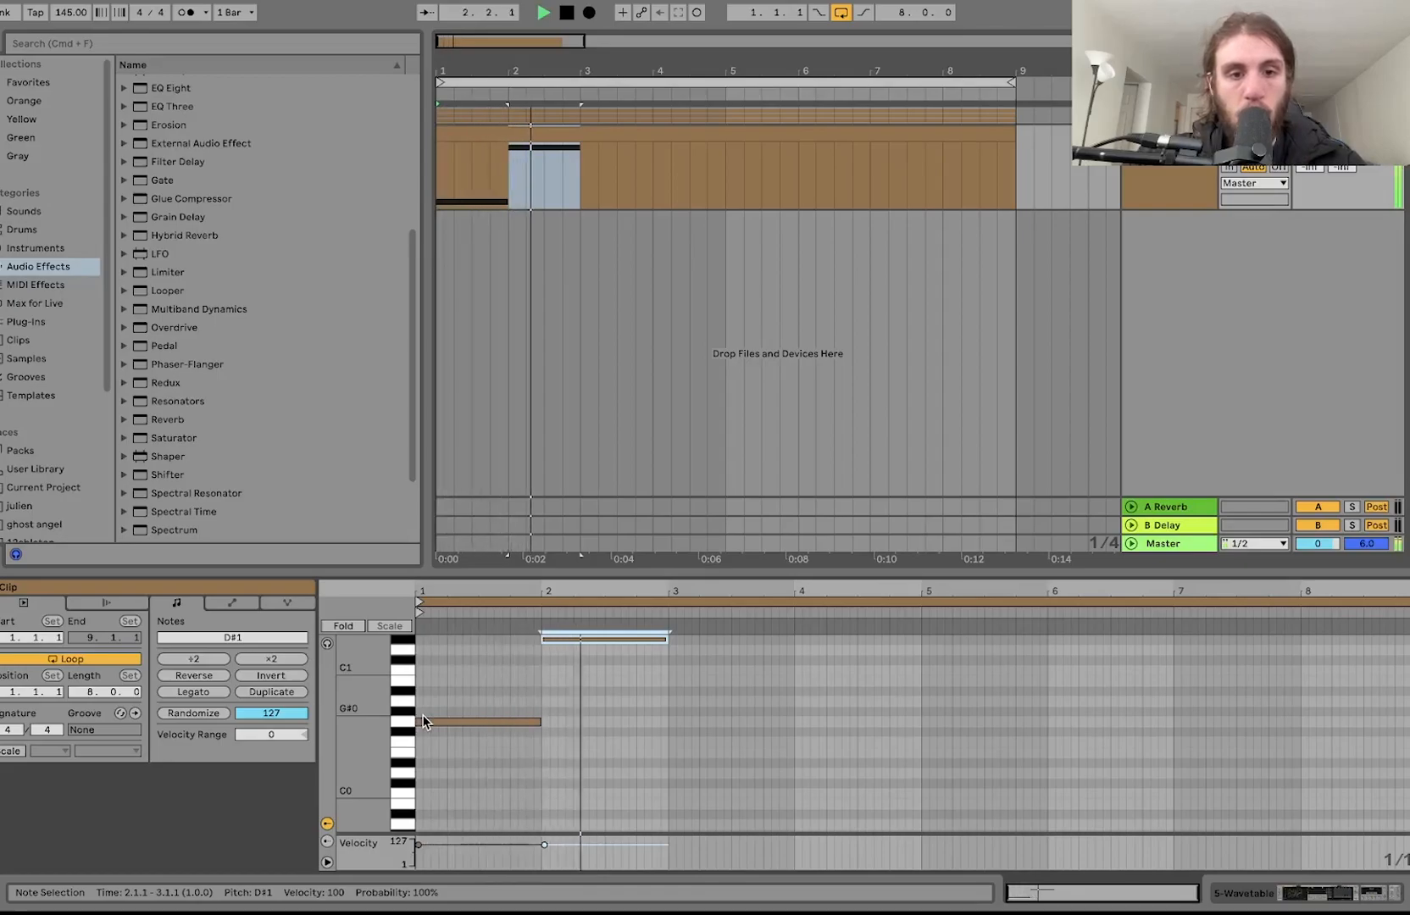
pyautogui.press('space')
# - Duplicate the D#1 note into bar 3, lower the copy to C1 and lengthen it to two bars
pyautogui.press('super+d')
pyautogui.press('Down')
pyautogui.press('Down')
pyautogui.press('Down')
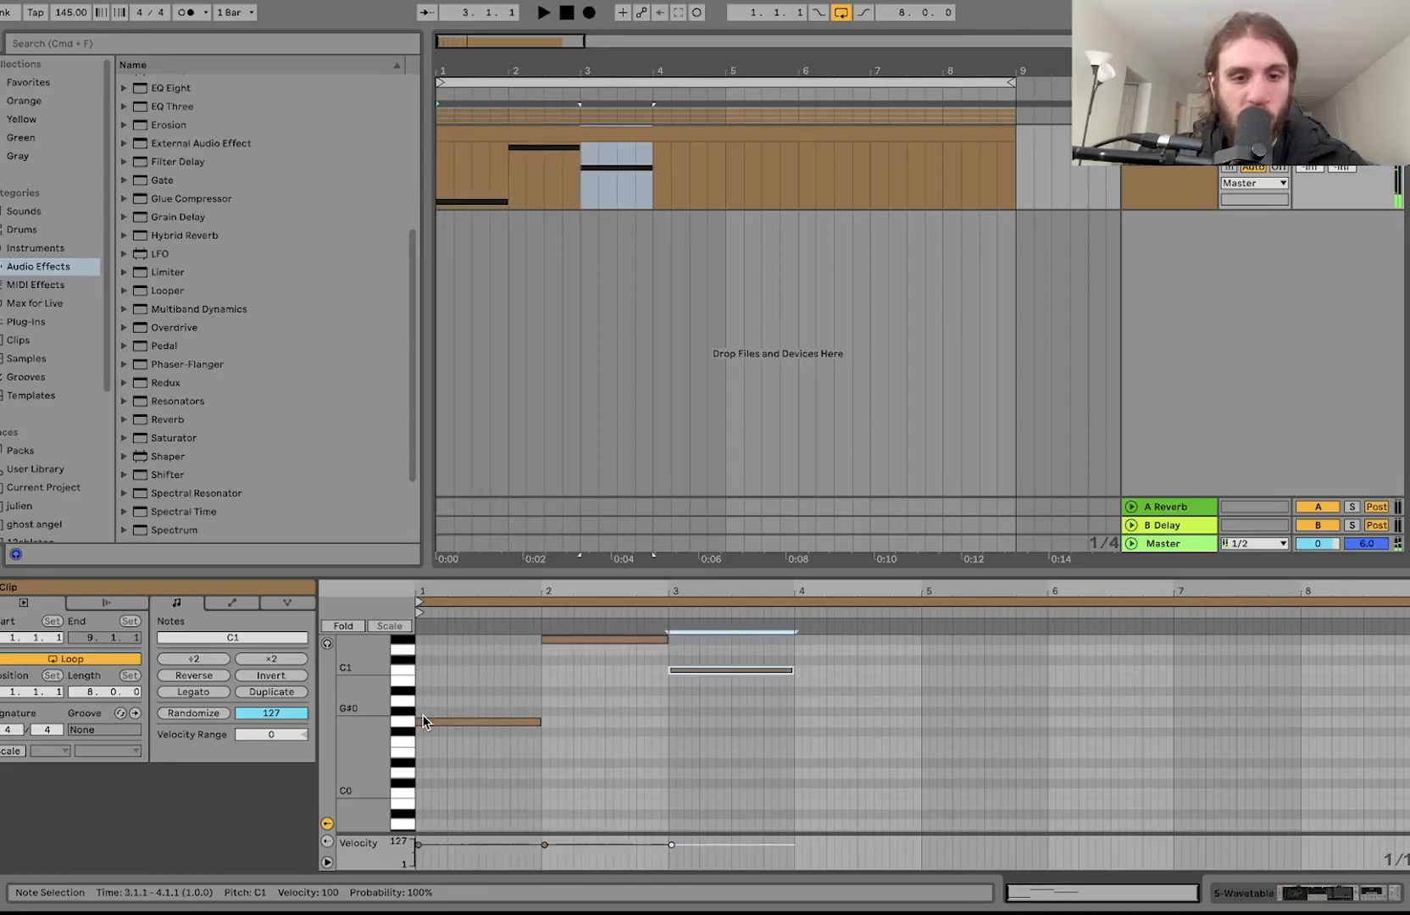
pyautogui.hotkey('shift', 'Right')
pyautogui.hotkey('shift', 'Right')
pyautogui.hotkey('shift', 'Right')
pyautogui.hotkey('shift', 'Right')
pyautogui.hotkey('shift', 'Right')
pyautogui.hotkey('shift', 'Right')
pyautogui.hotkey('shift', 'Right')
pyautogui.hotkey('shift', 'Right')
pyautogui.hotkey('shift', 'Right')
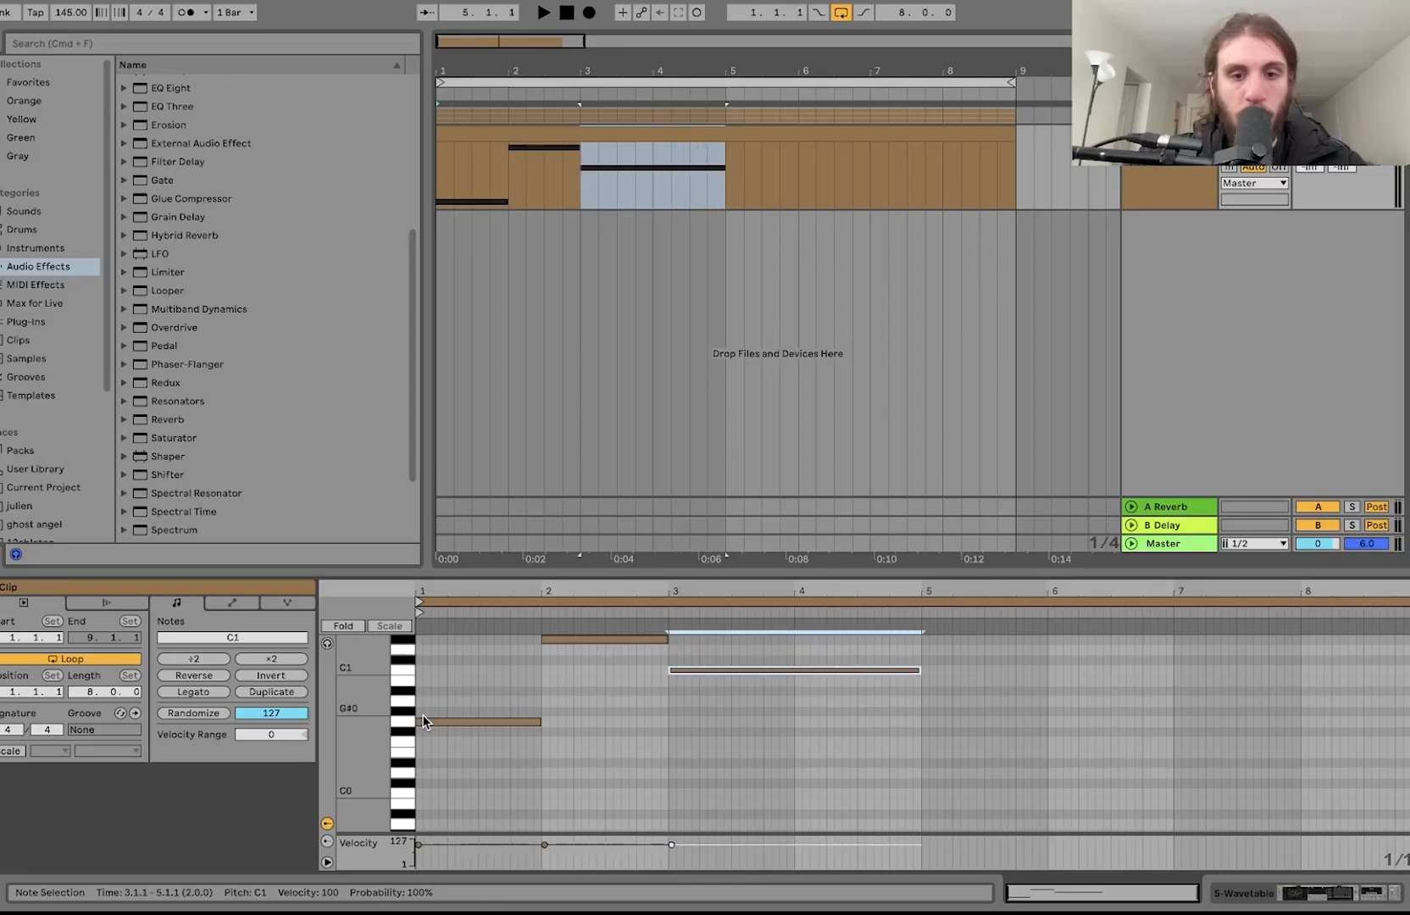
# - Duplicate the whole four-bar bass phrase into bars 5 to 8 and play the bass line back
pyautogui.press('space')
pyautogui.press('super+a')
pyautogui.press('super+d')
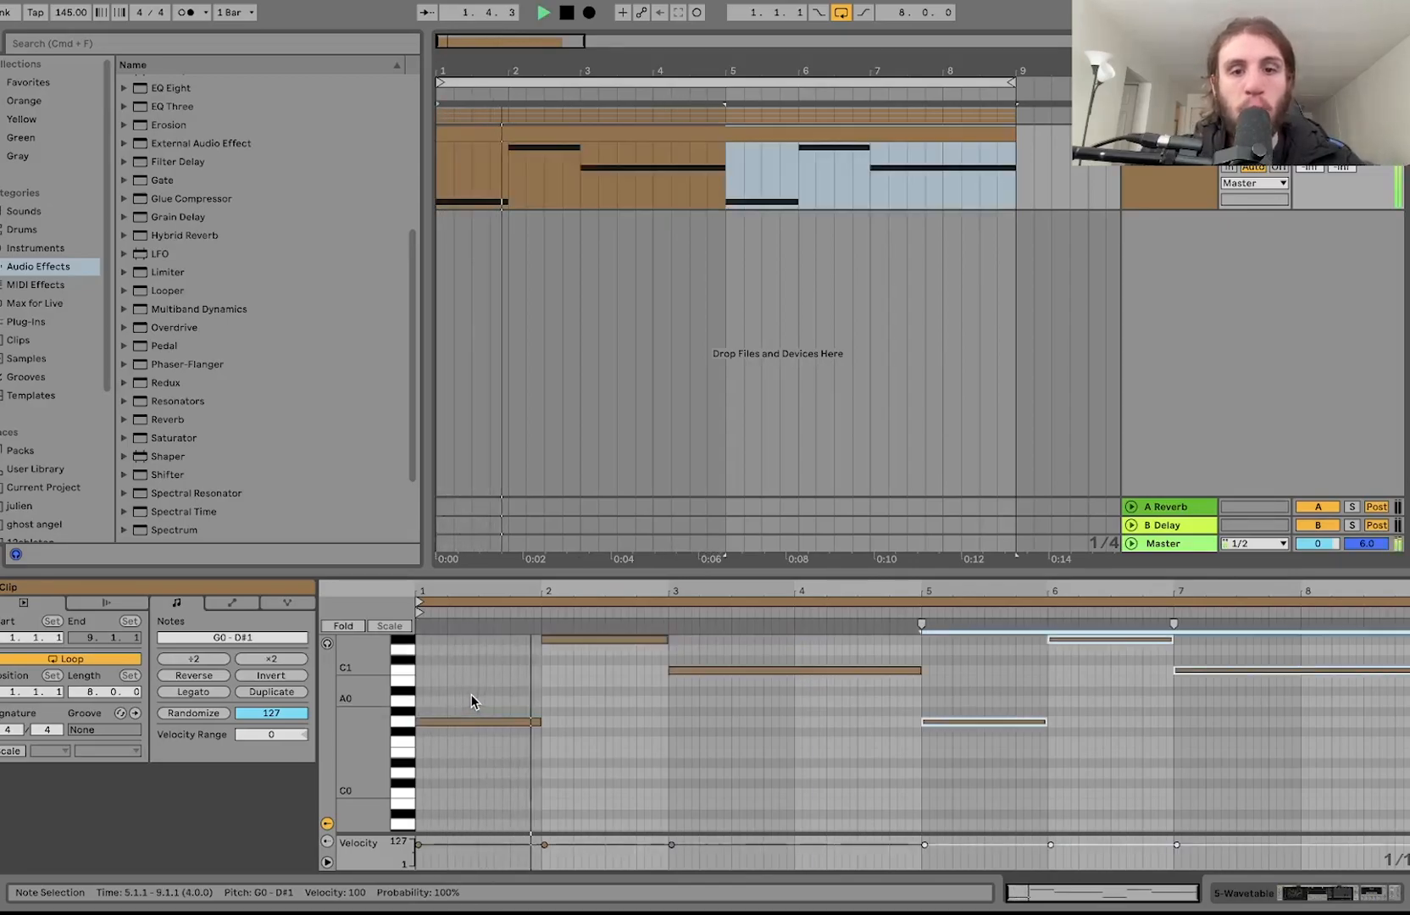
pyautogui.hotkey('shift', 'Tab')
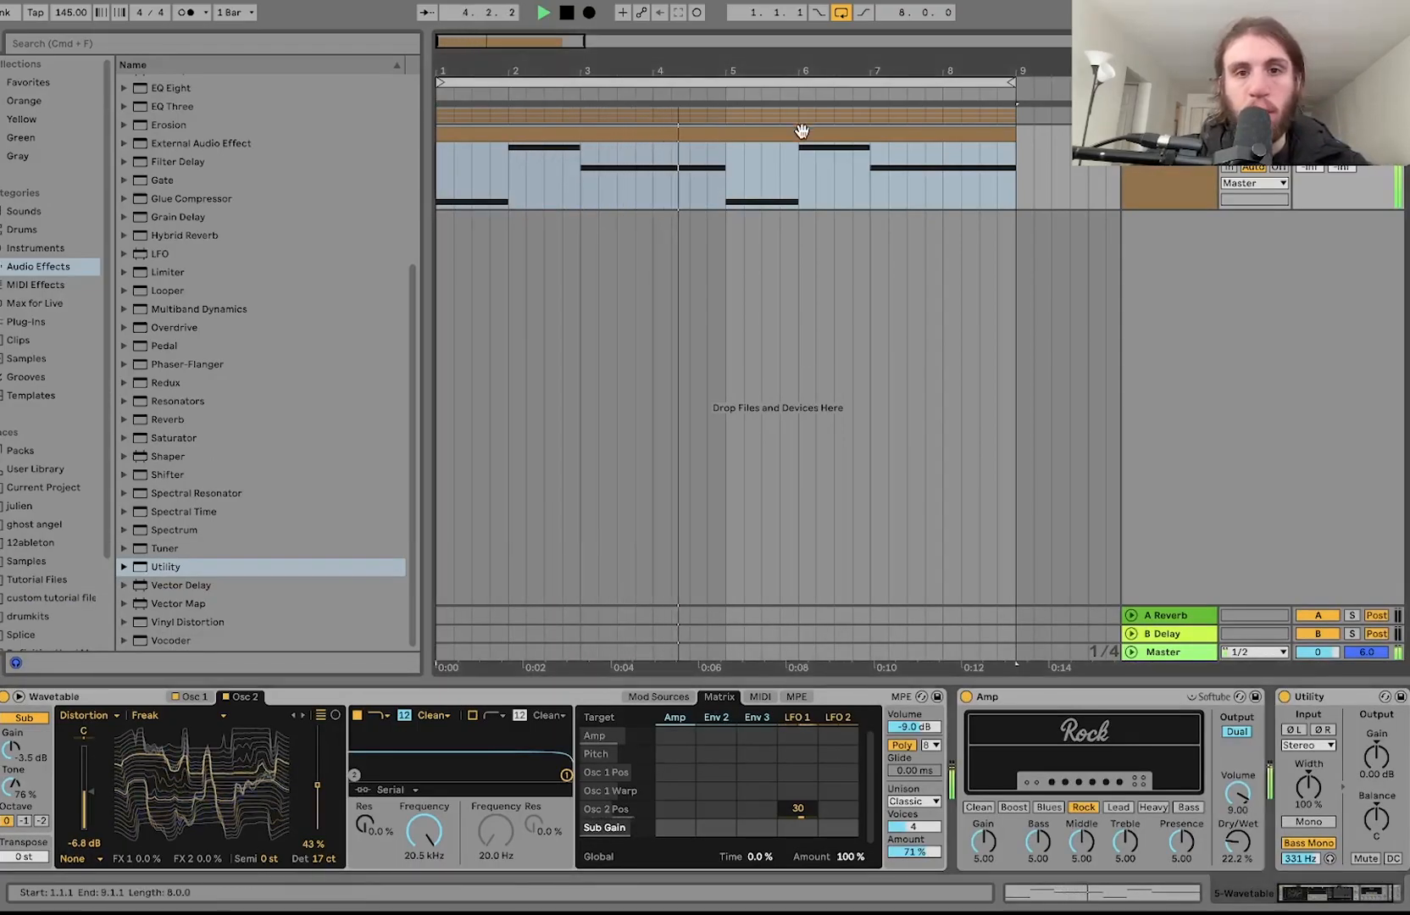
pyautogui.hotkey('shift', 'Tab')
pyautogui.press('space')
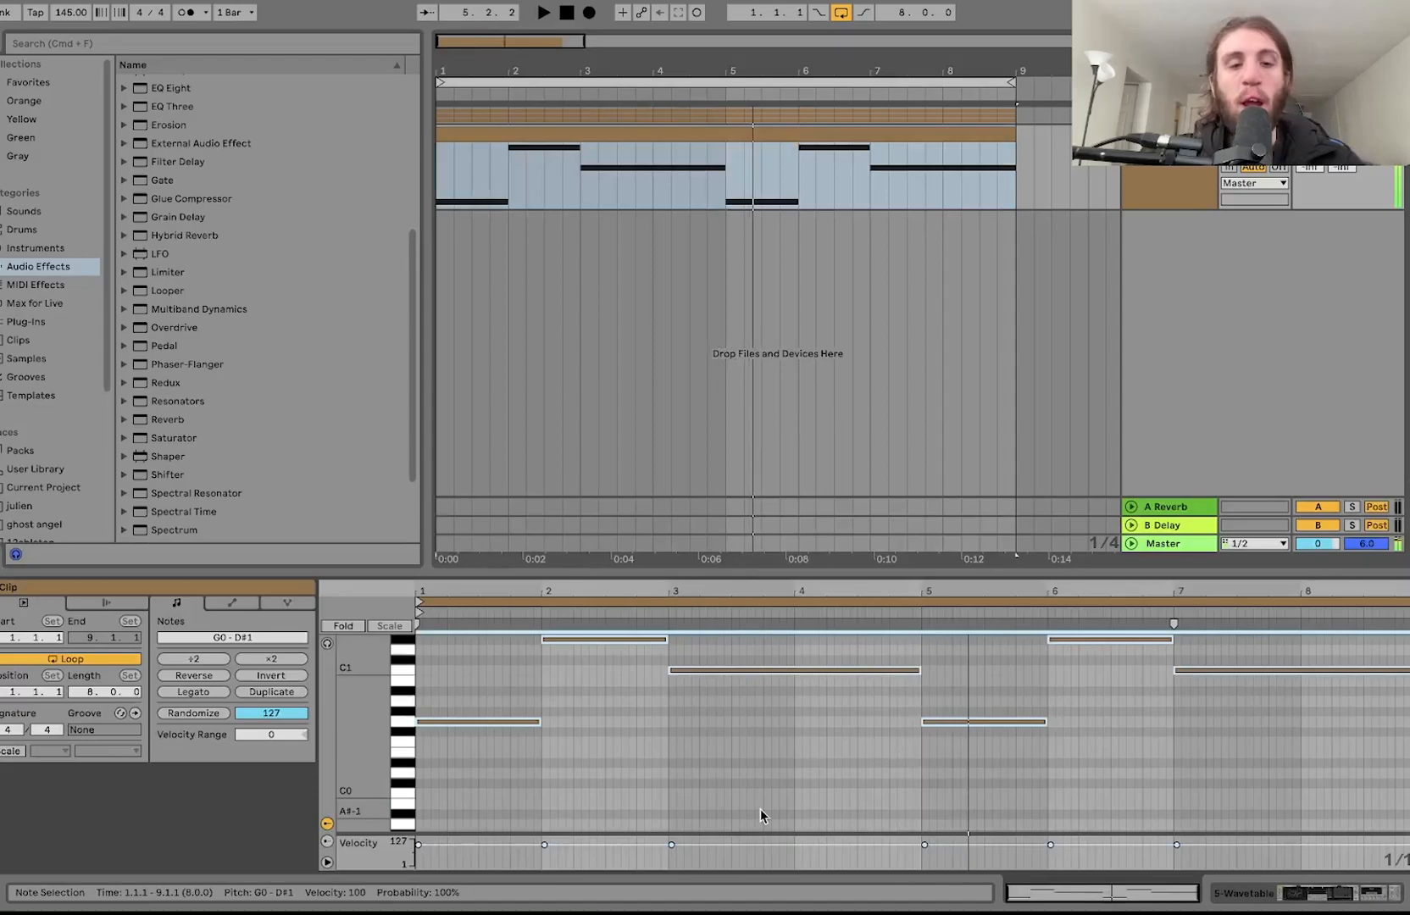
pyautogui.press('space')
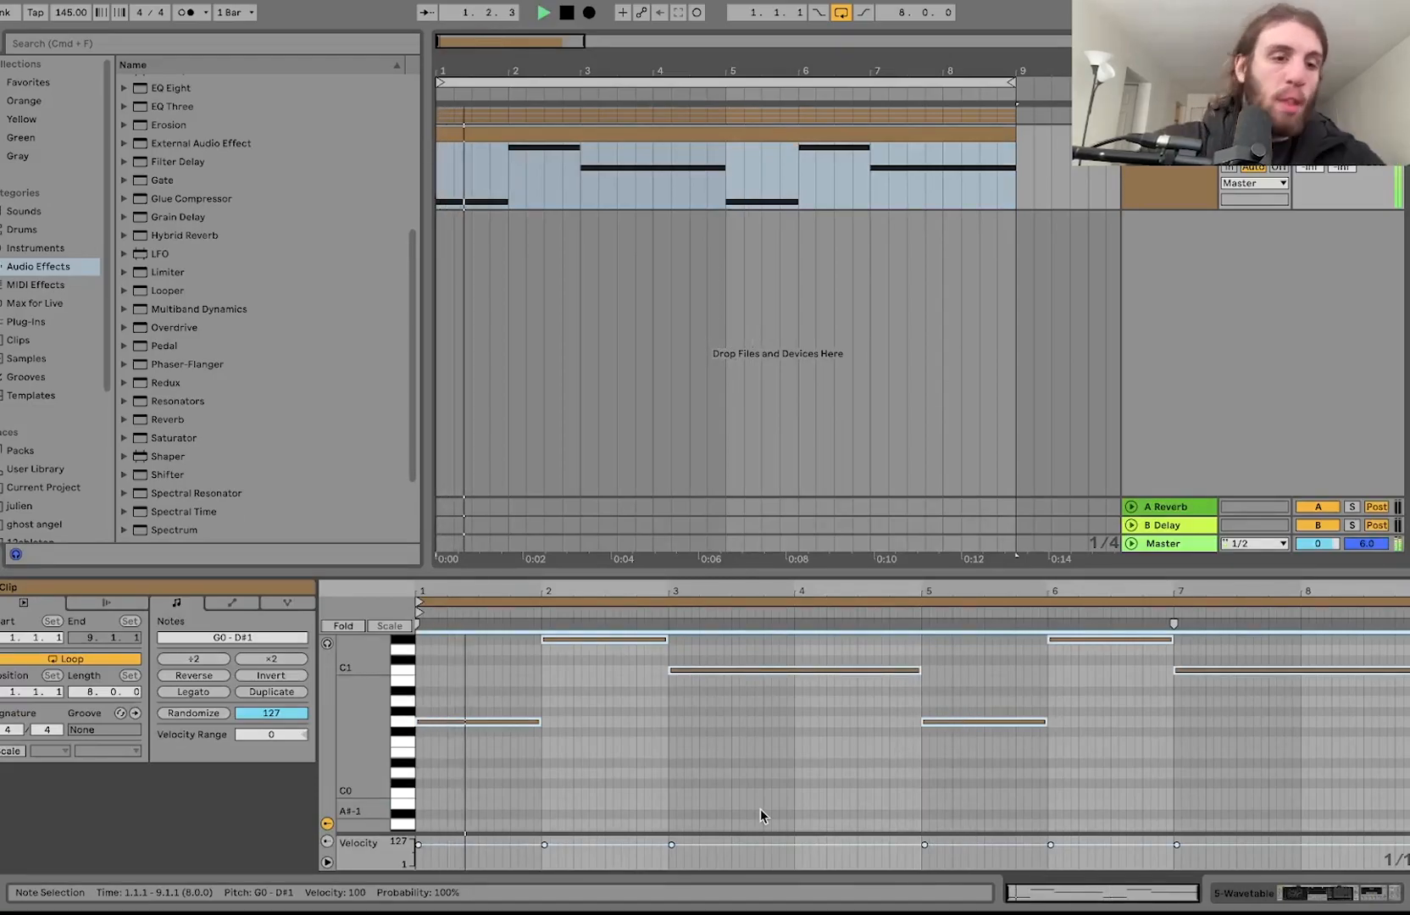
pyautogui.press('space')
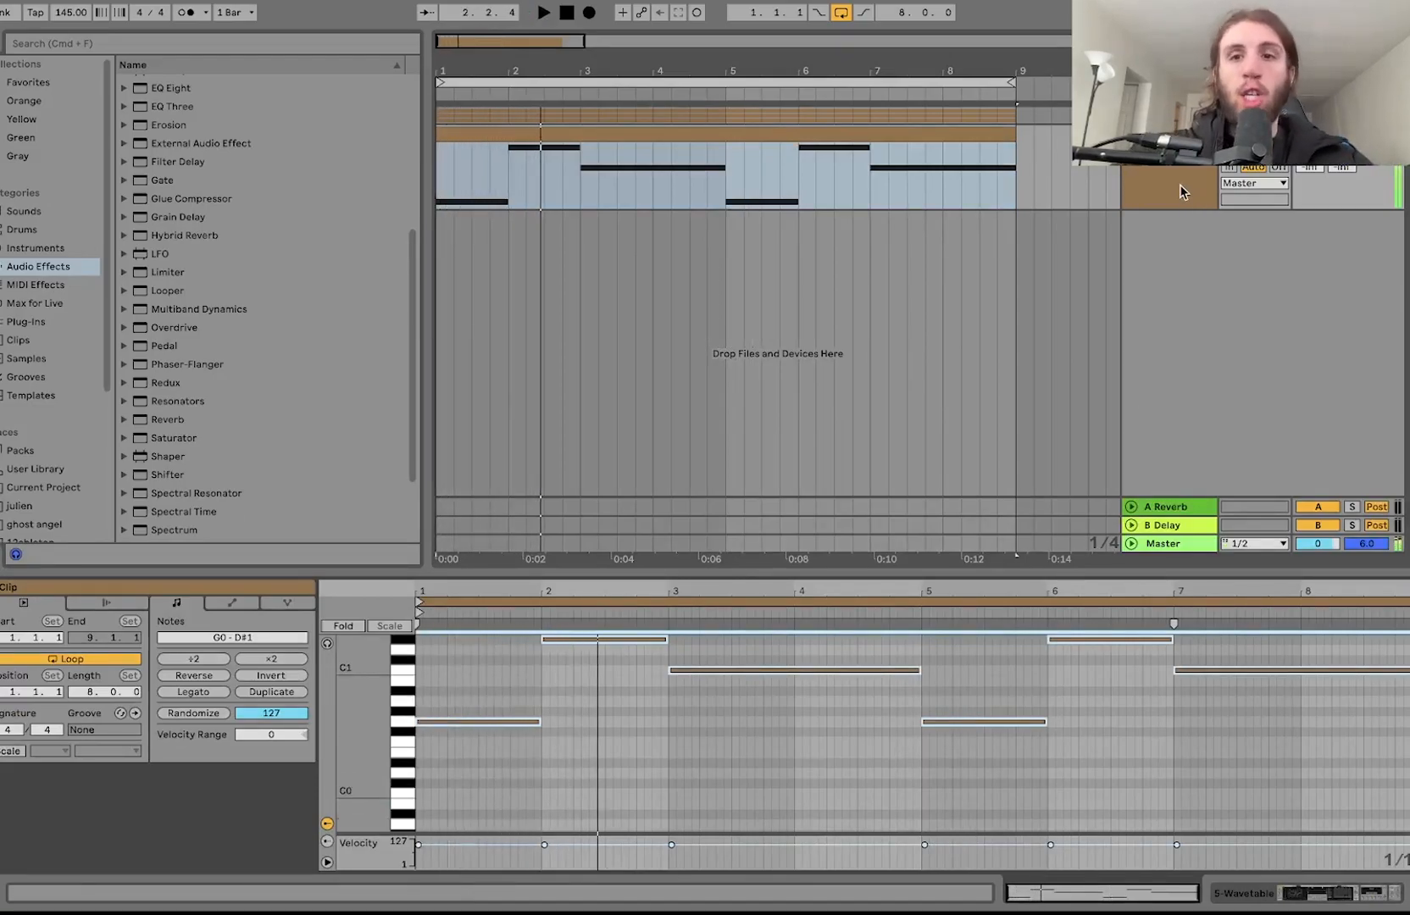
# - Add a new MIDI track below the bass with a default Wavetable and reset the track volume to 0
pyautogui.click(1184, 190)
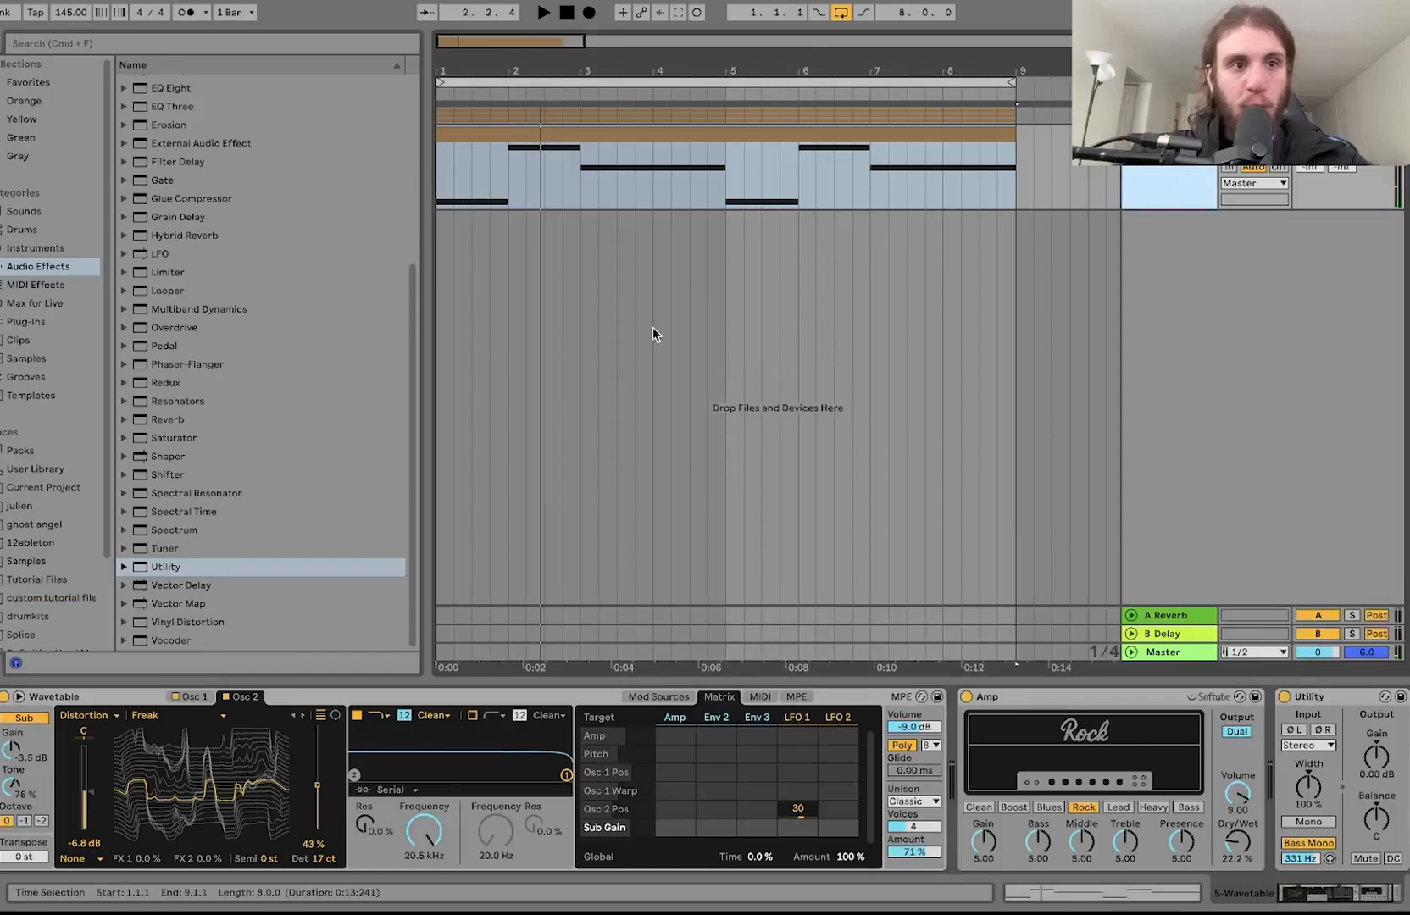
pyautogui.press('super+shift+t')
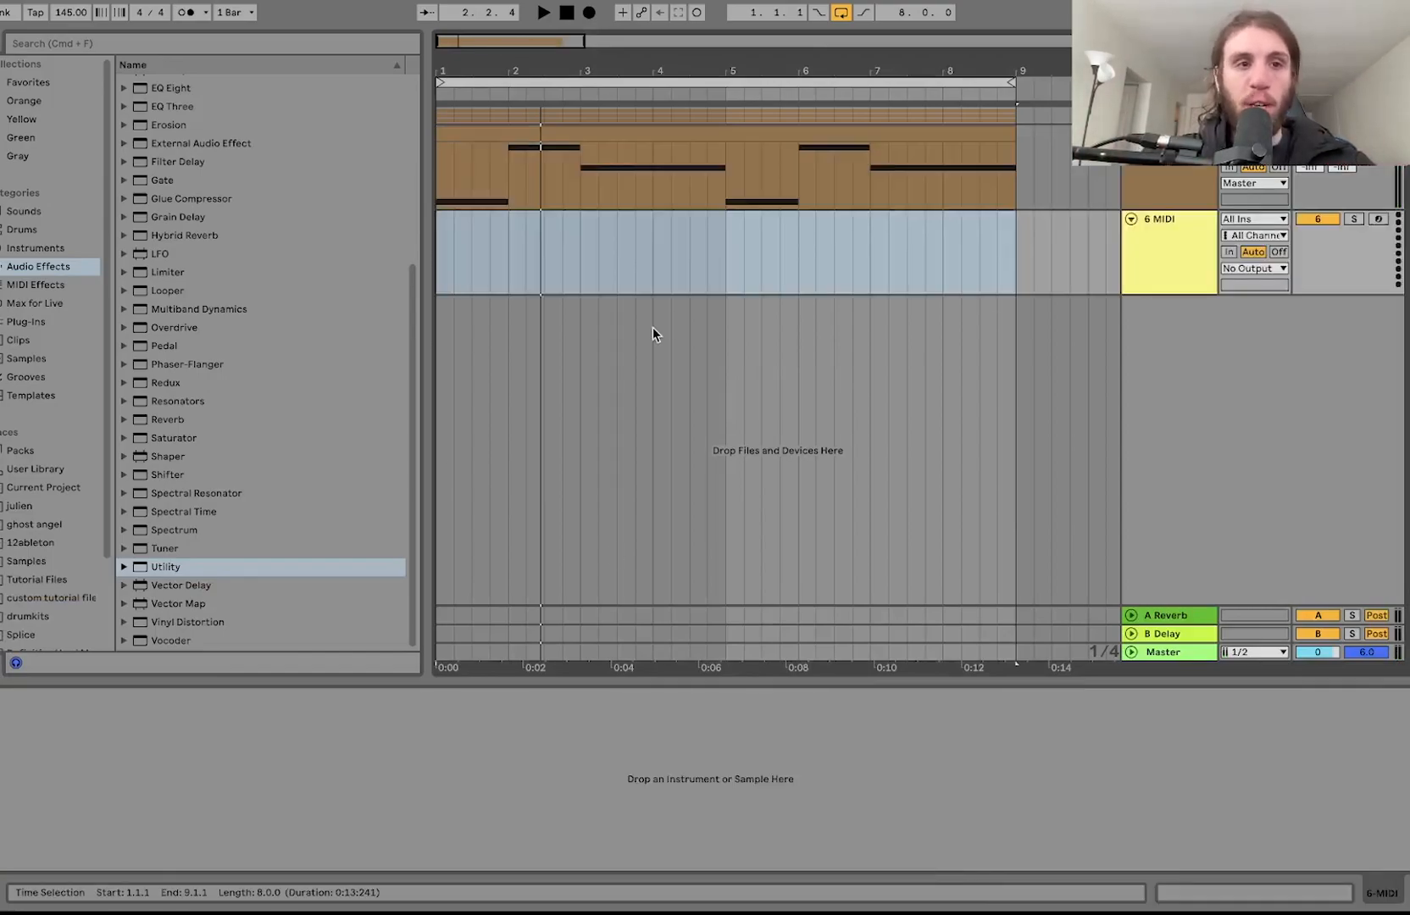
pyautogui.click(38, 248)
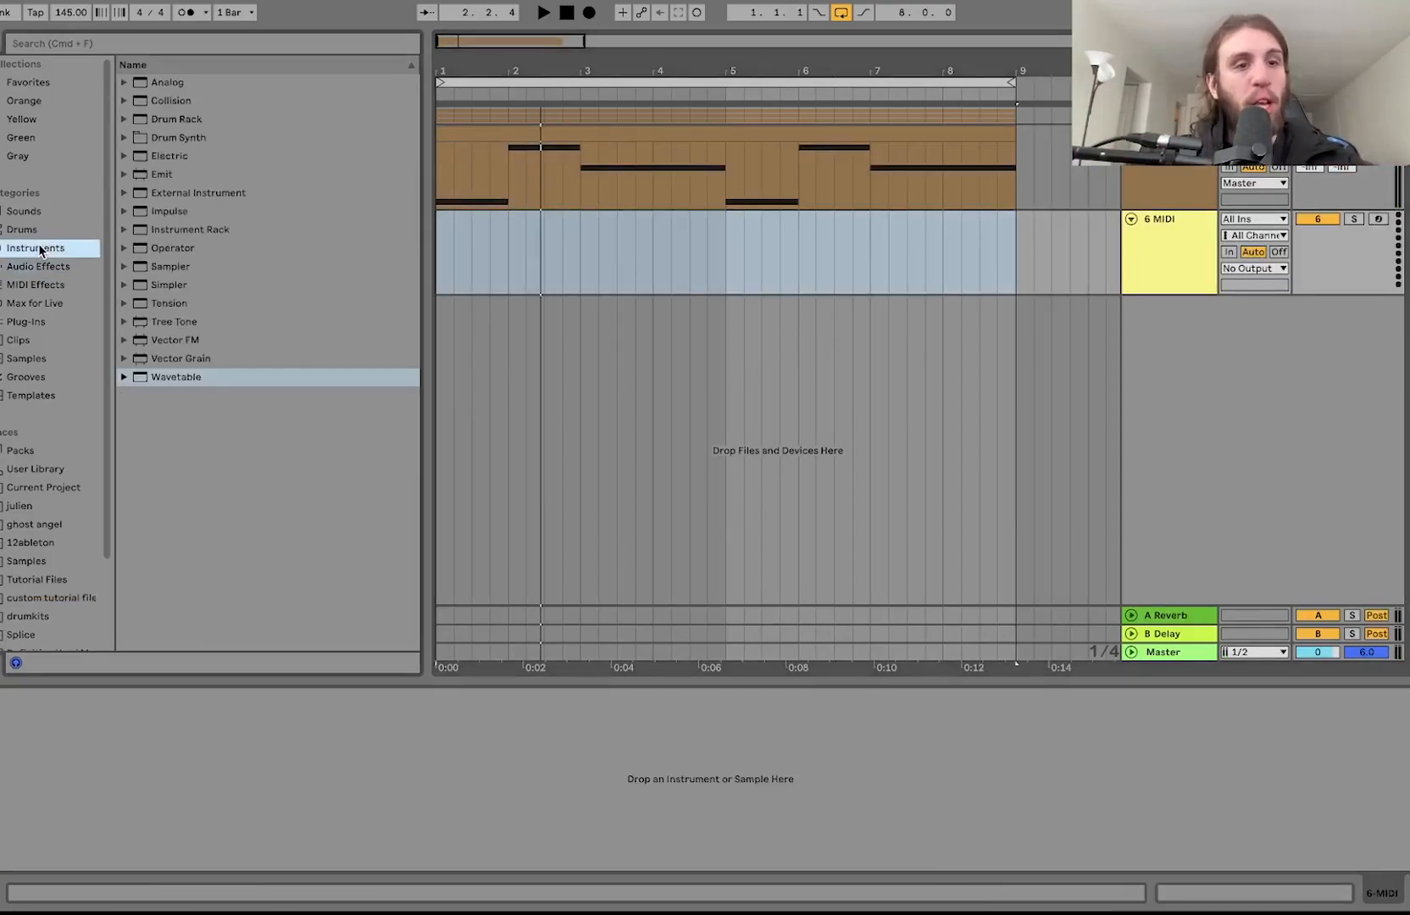
pyautogui.doubleClick(187, 374)
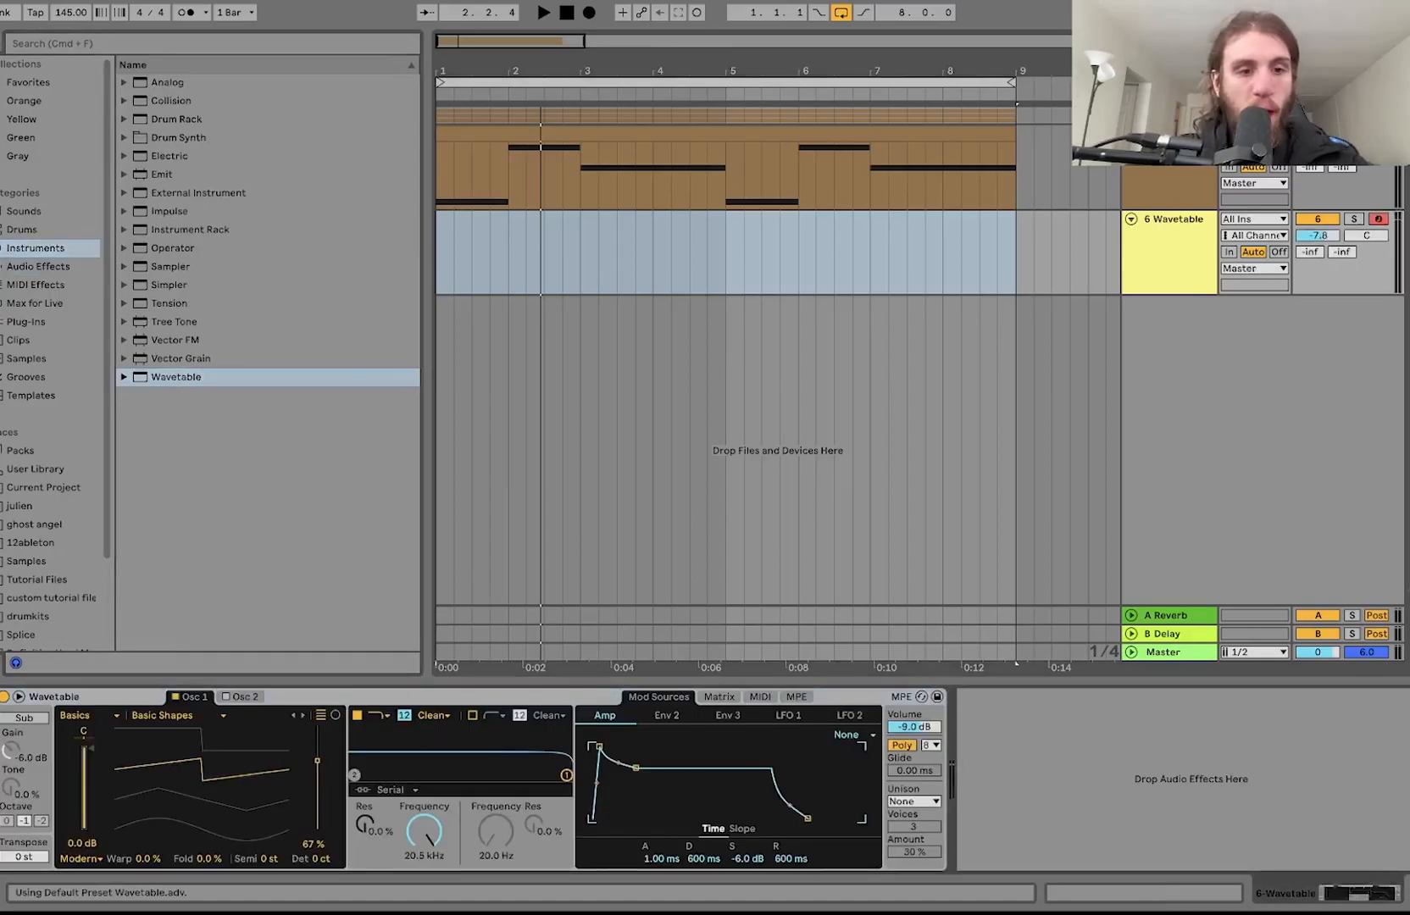
pyautogui.press('z')
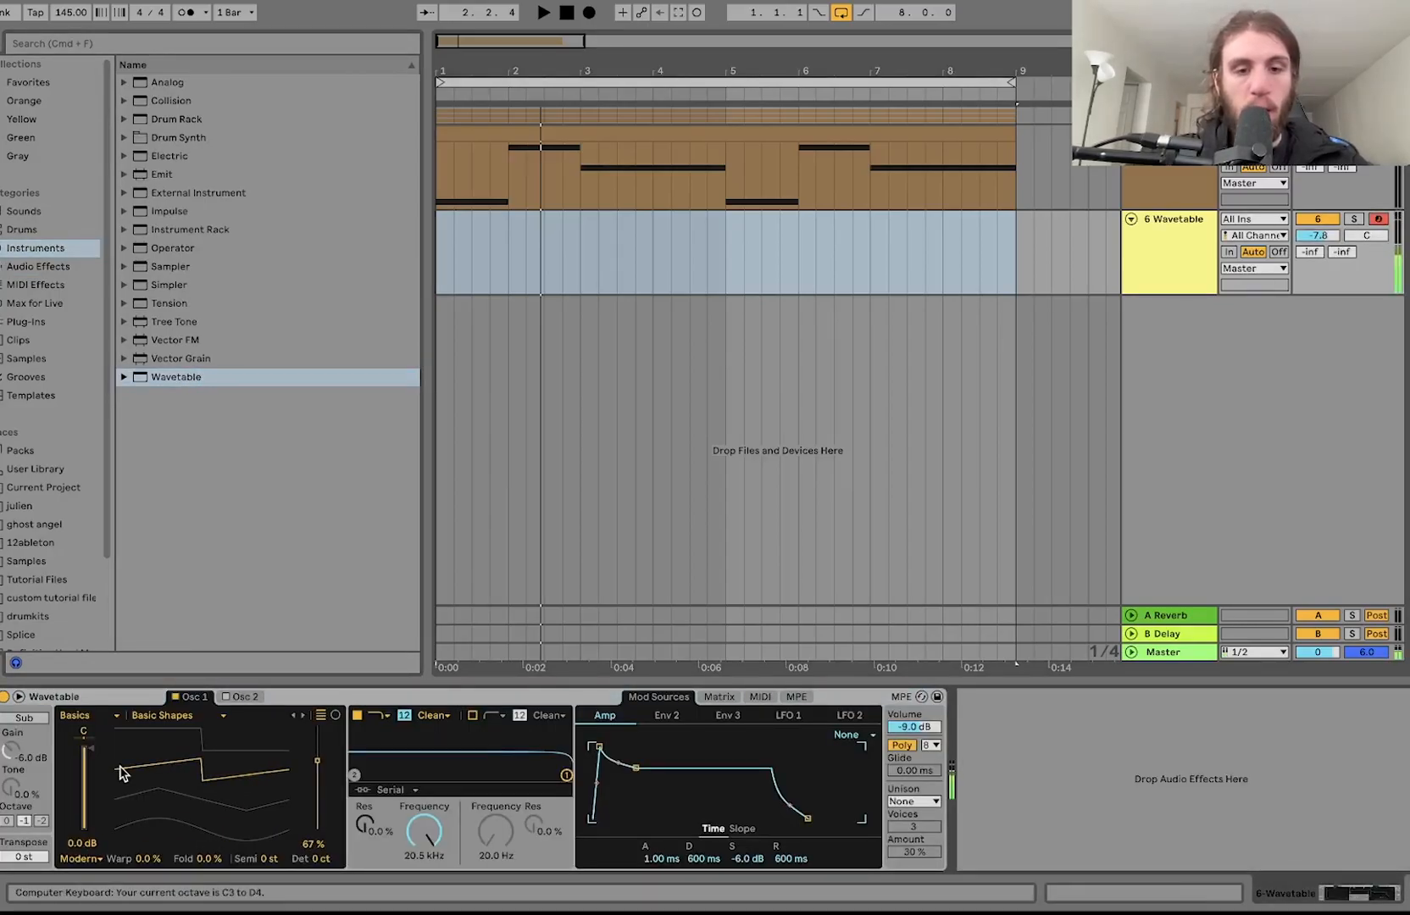
pyautogui.doubleClick(1331, 238)
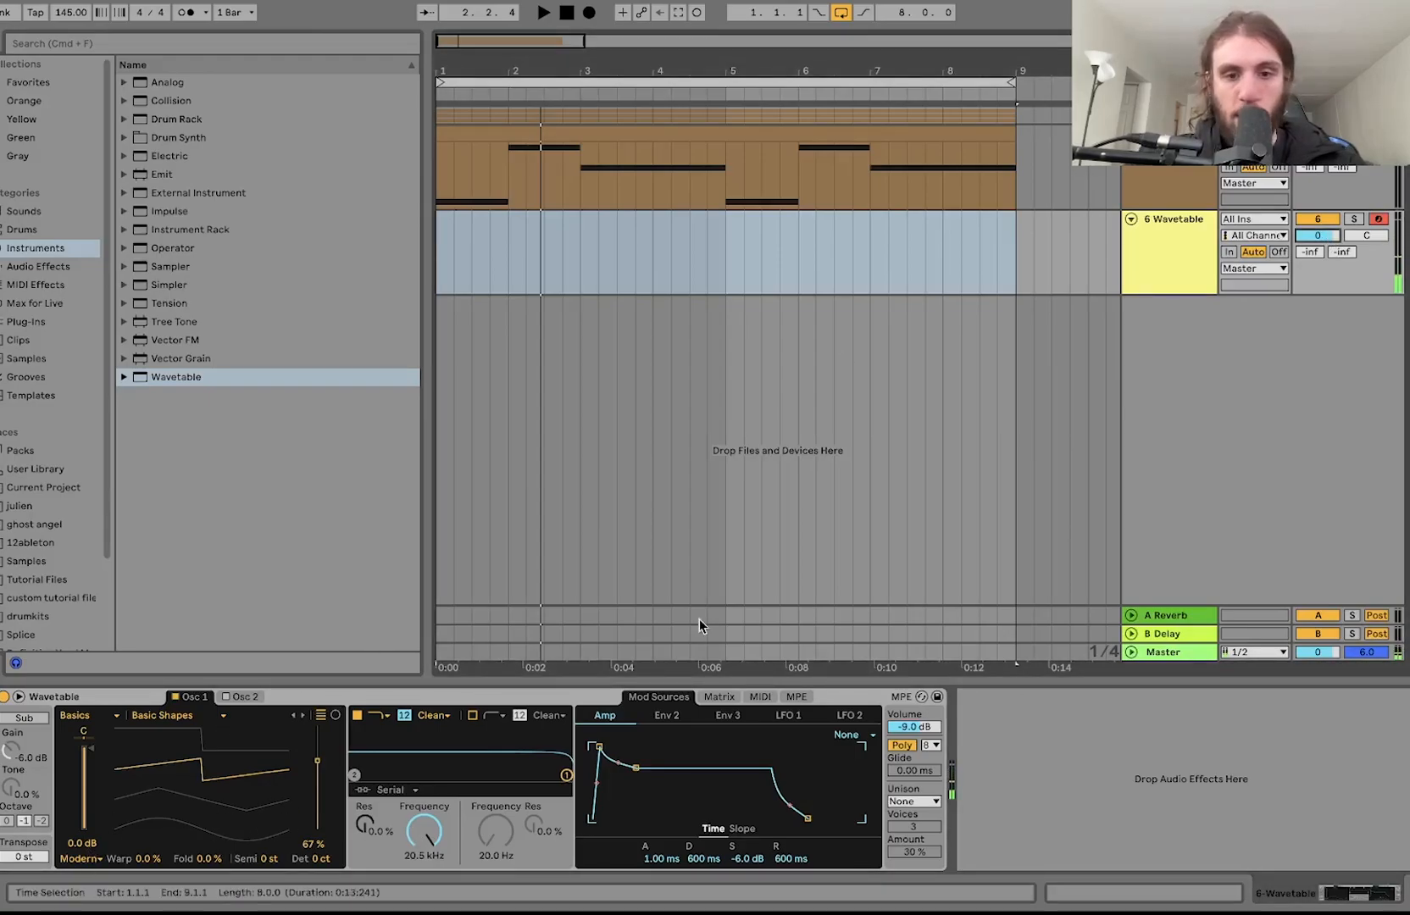
# - Set Wavetable's unison to Noise and shape the amp envelope with 0 ms attack, 2.04 s decay and -inf dB sustain
pyautogui.click(912, 800)
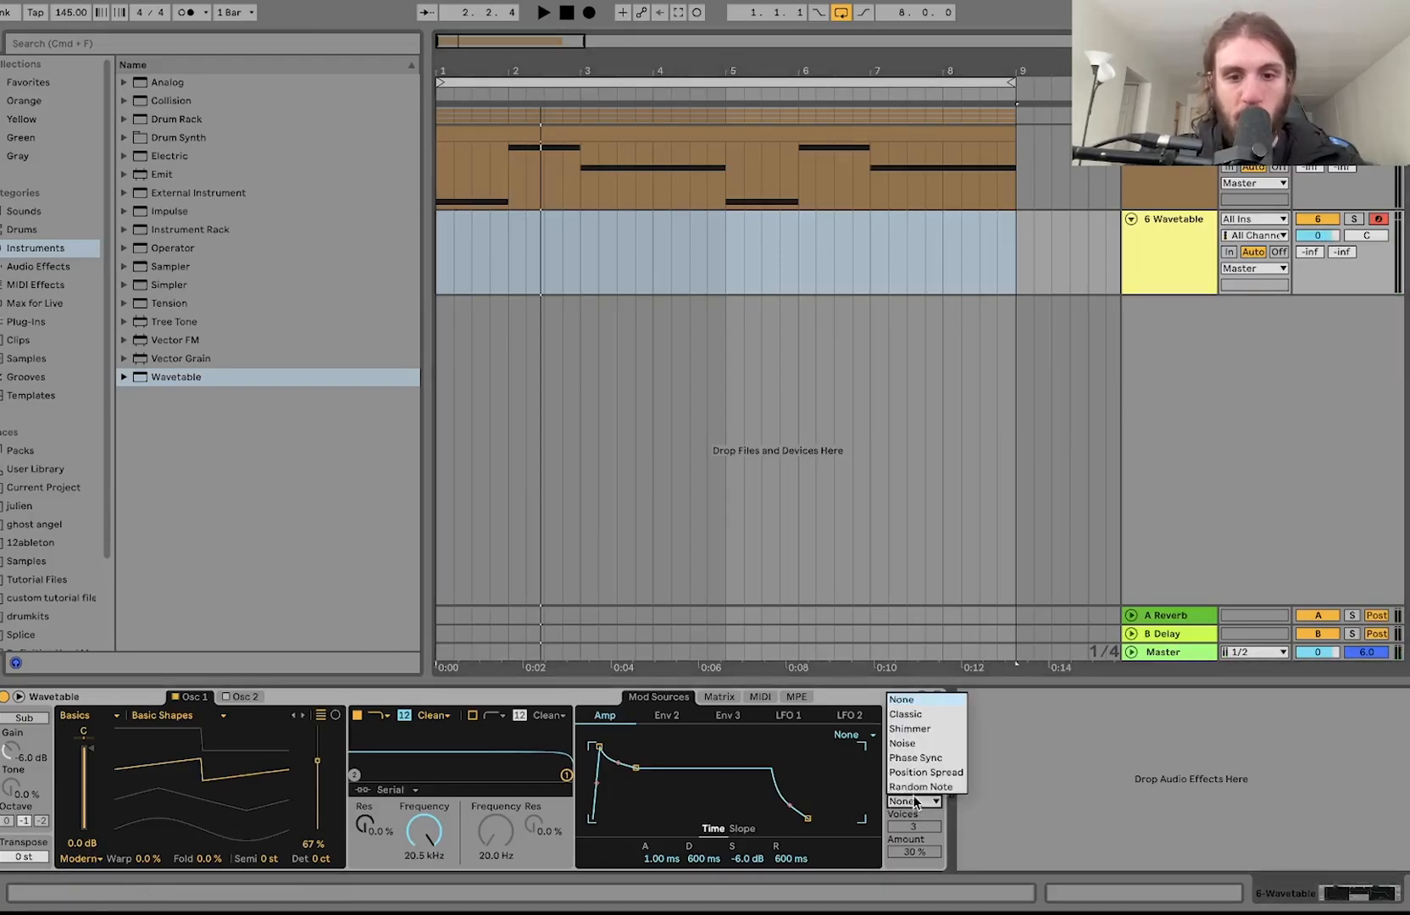
pyautogui.click(903, 743)
pyautogui.moveTo(600, 746); pyautogui.dragTo(632, 819)
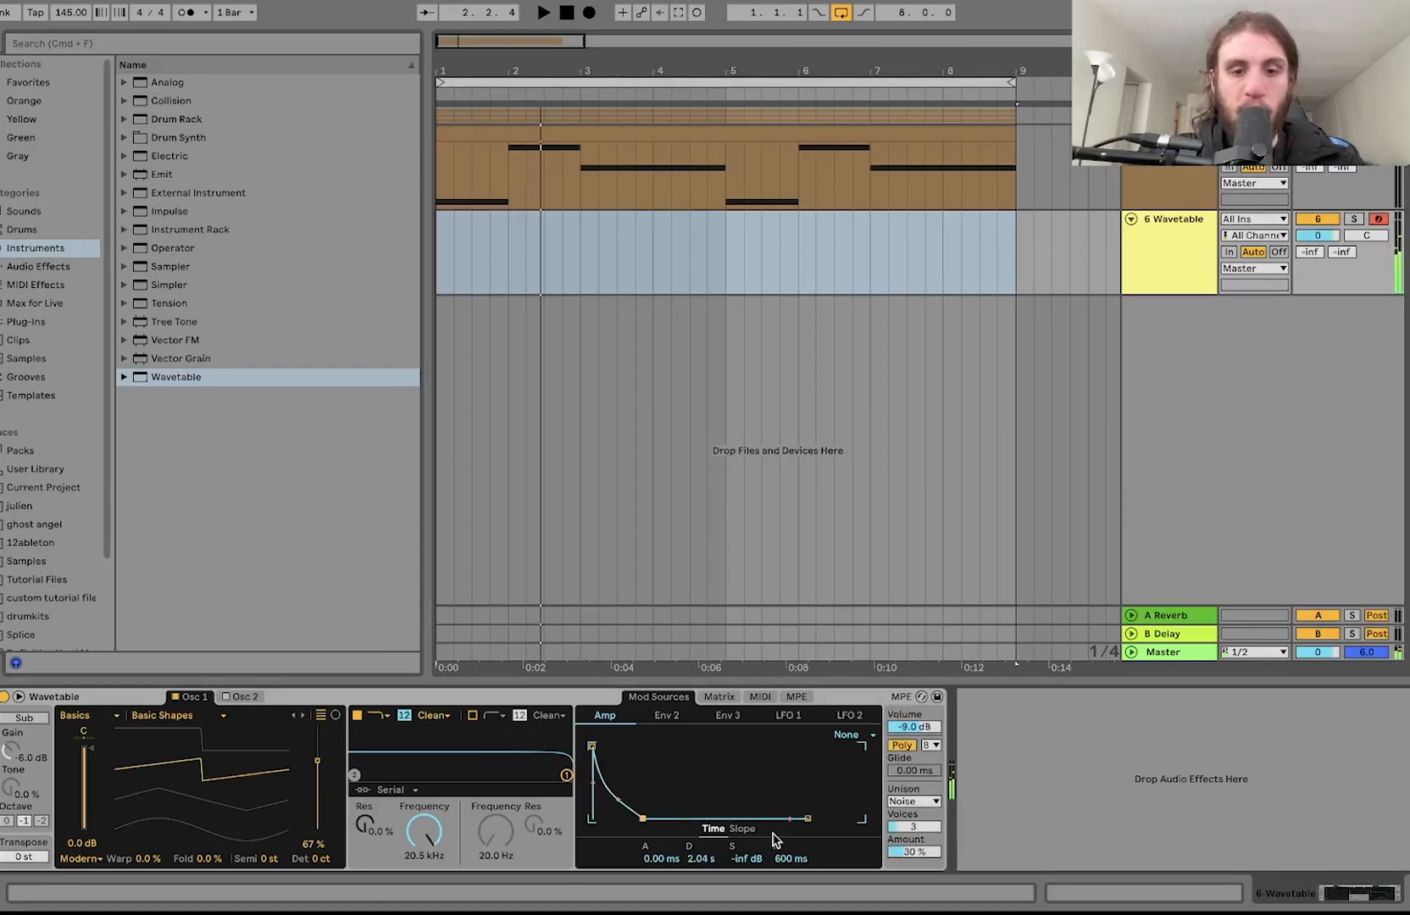
# - Switch Osc 1's effect mode to Fm and set its Tune to 1.6 %
pyautogui.click(85, 859)
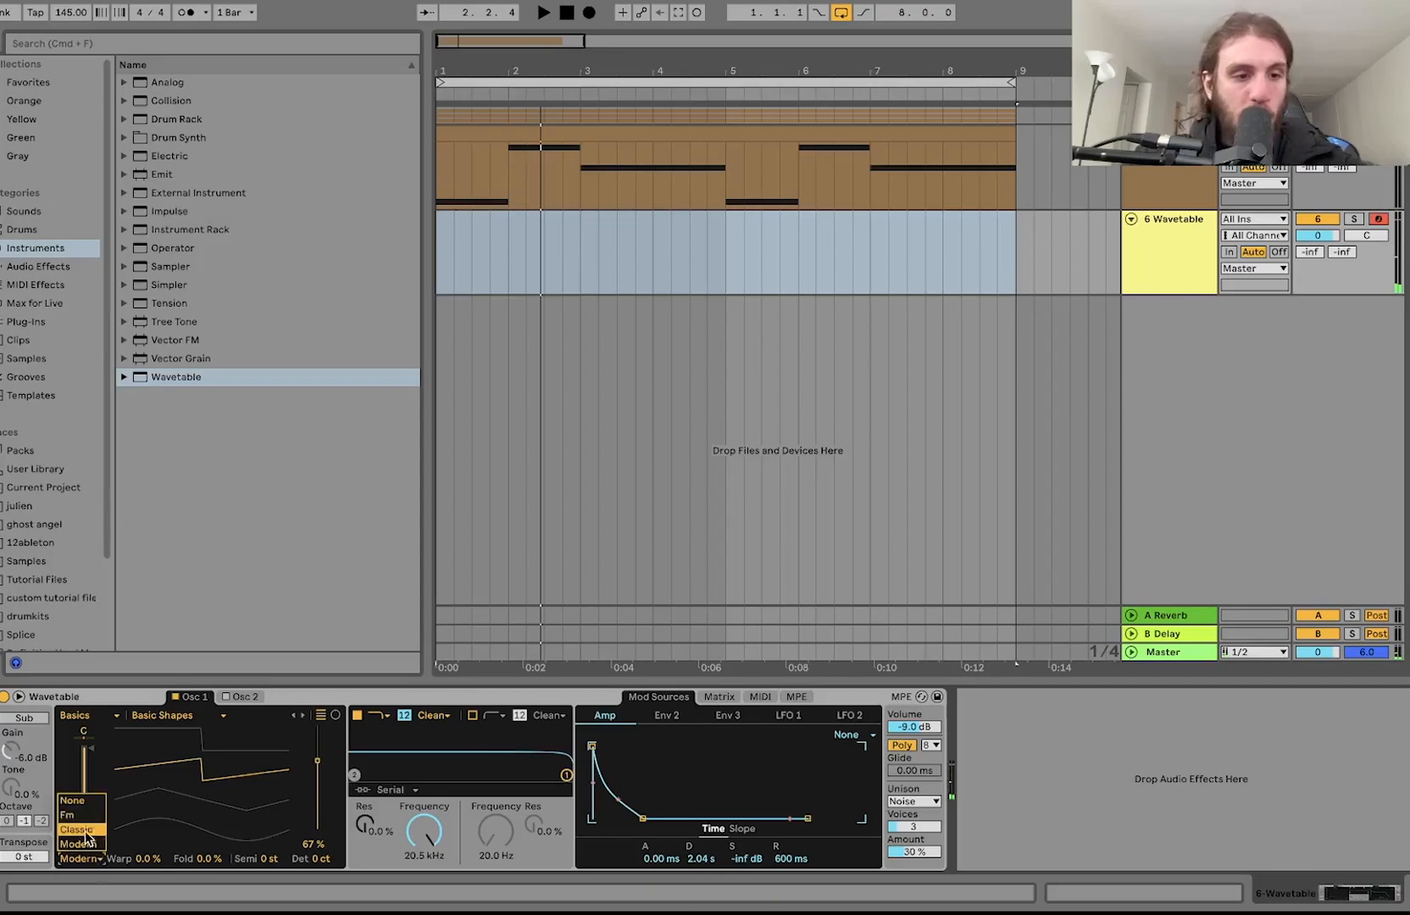
pyautogui.click(86, 822)
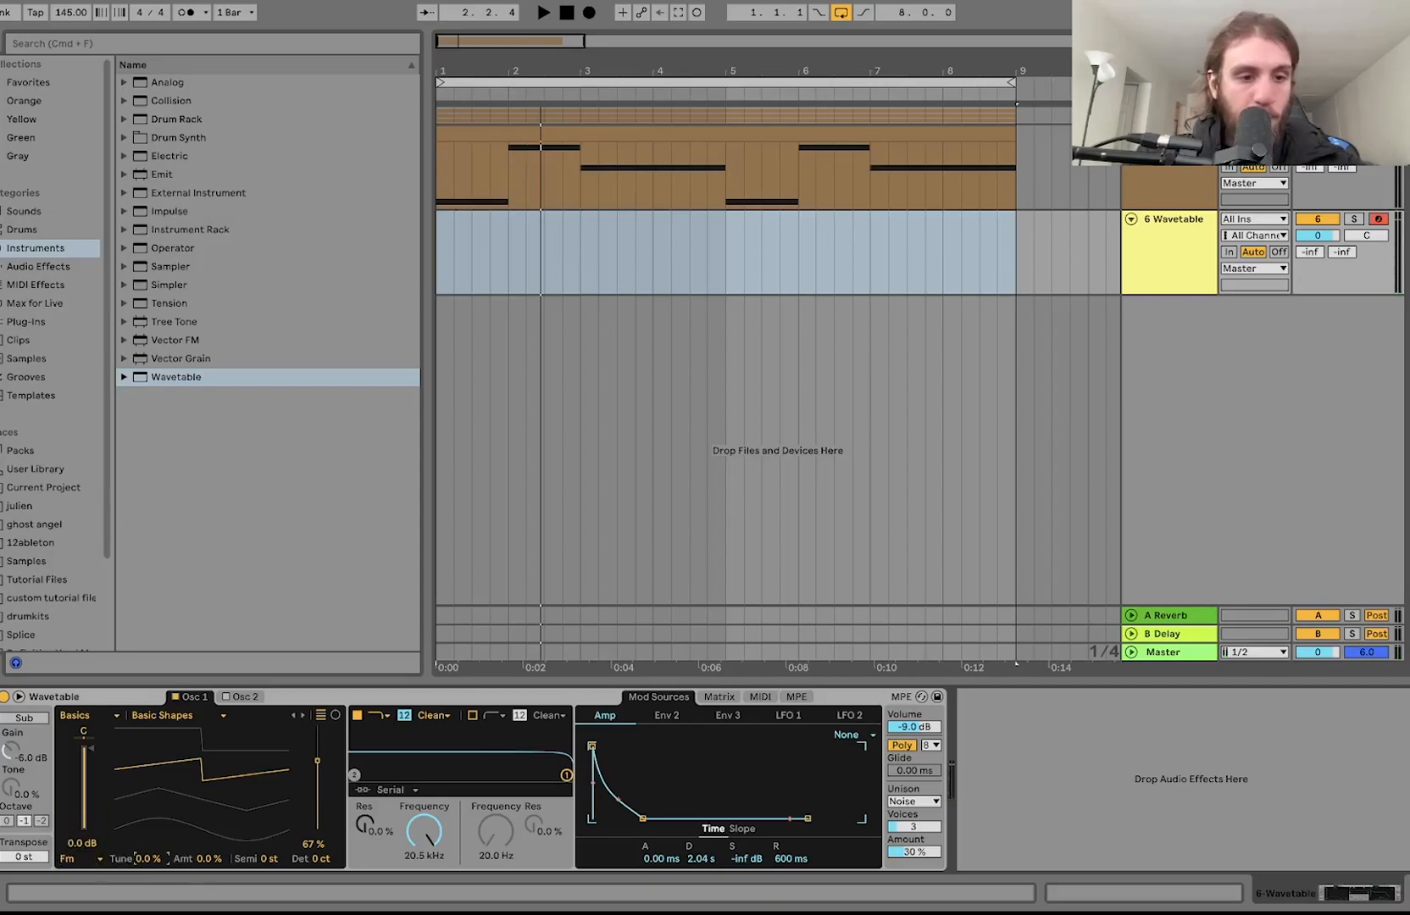
pyautogui.moveTo(213, 858)
pyautogui.mouseDown()
pyautogui.moveTo(213, 813)
pyautogui.moveTo(213, 859)
pyautogui.mouseUp()
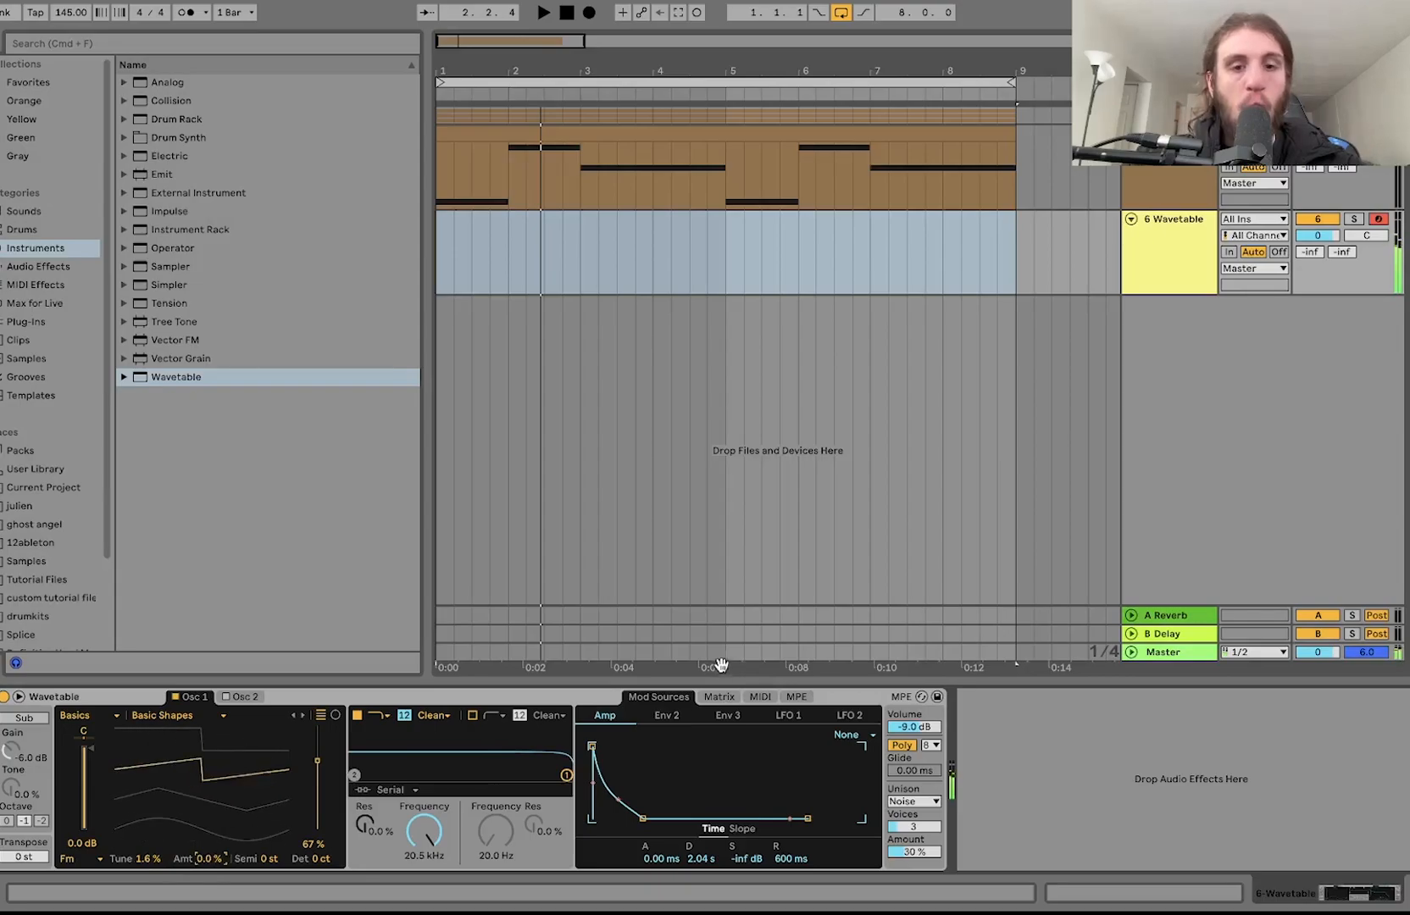
# - Modulate Osc 1's FM amount with Env 2 at 42, and give Env 2 0 ms attack, 1.15 s decay and 0 % sustain
pyautogui.click(721, 697)
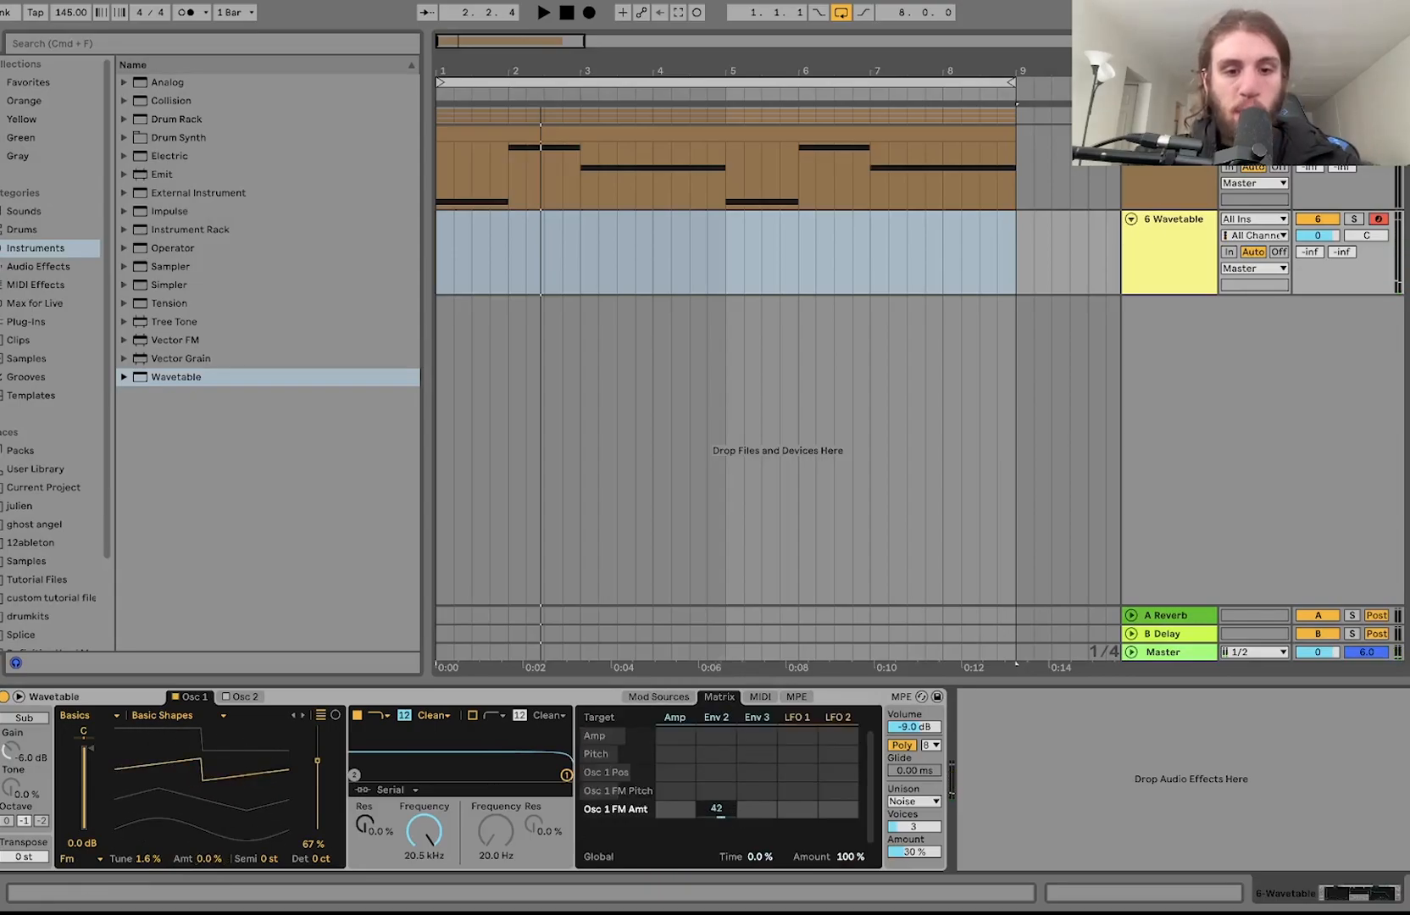
pyautogui.click(715, 718)
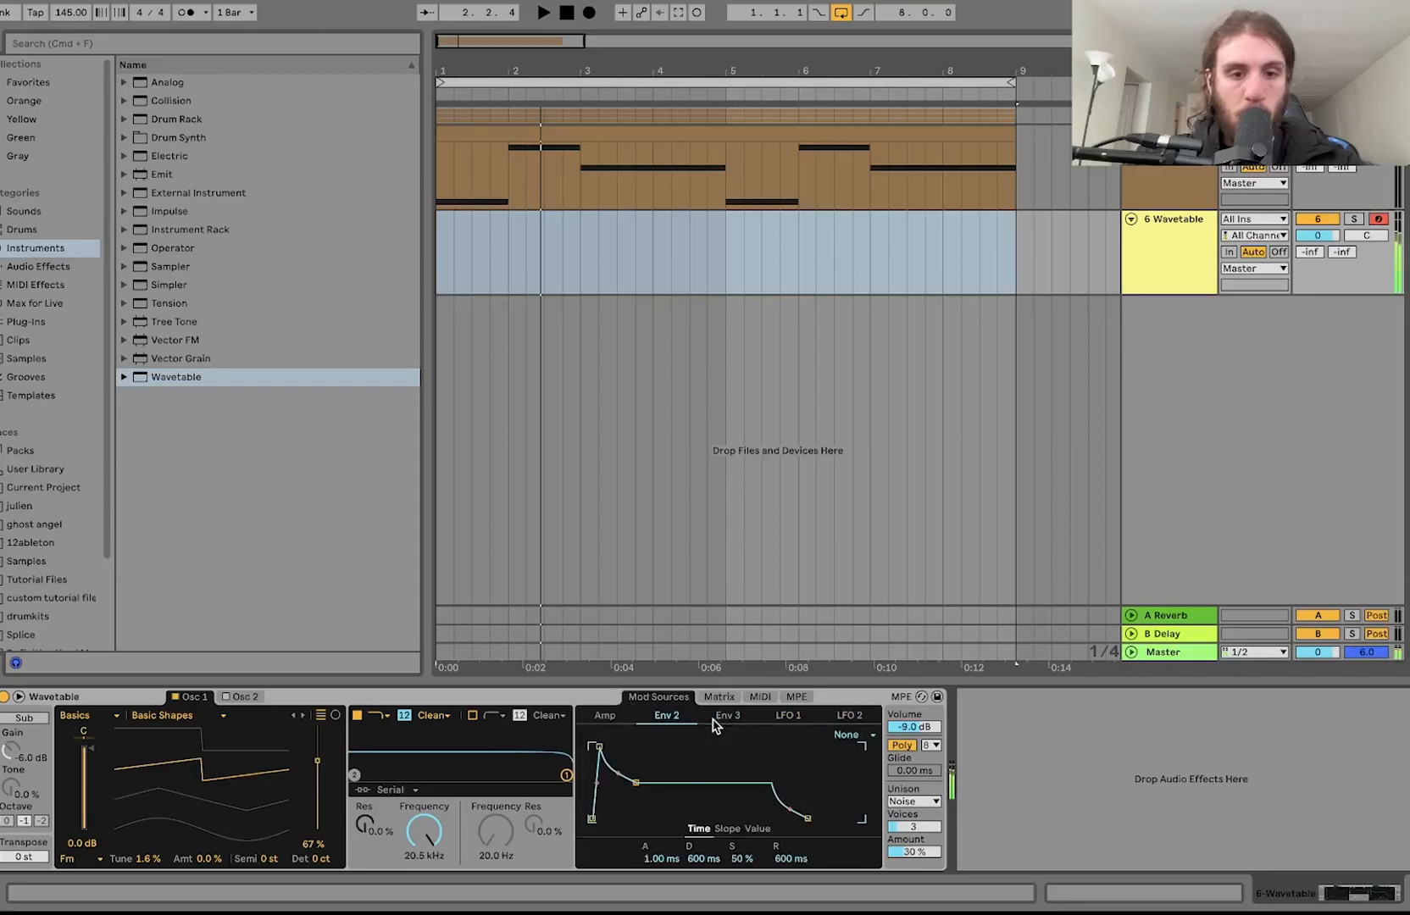
pyautogui.moveTo(639, 792); pyautogui.dragTo(646, 825)
pyautogui.moveTo(600, 751); pyautogui.dragTo(592, 750)
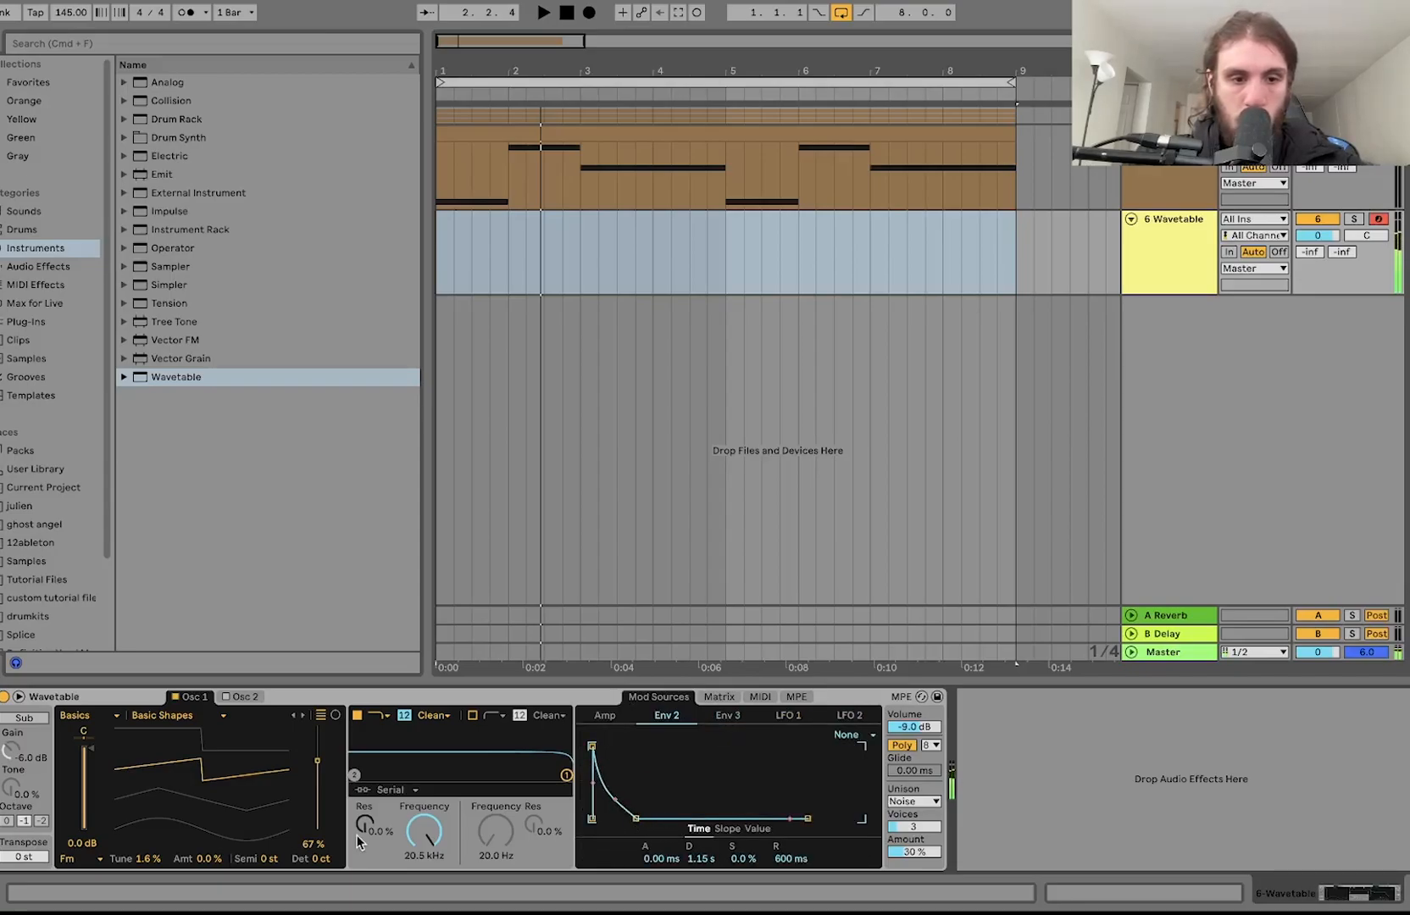
# - Set Osc 1's FM amount to 8.6 % and raise its Env 2 modulation to 100
pyautogui.moveTo(211, 858); pyautogui.dragTo(210, 844)
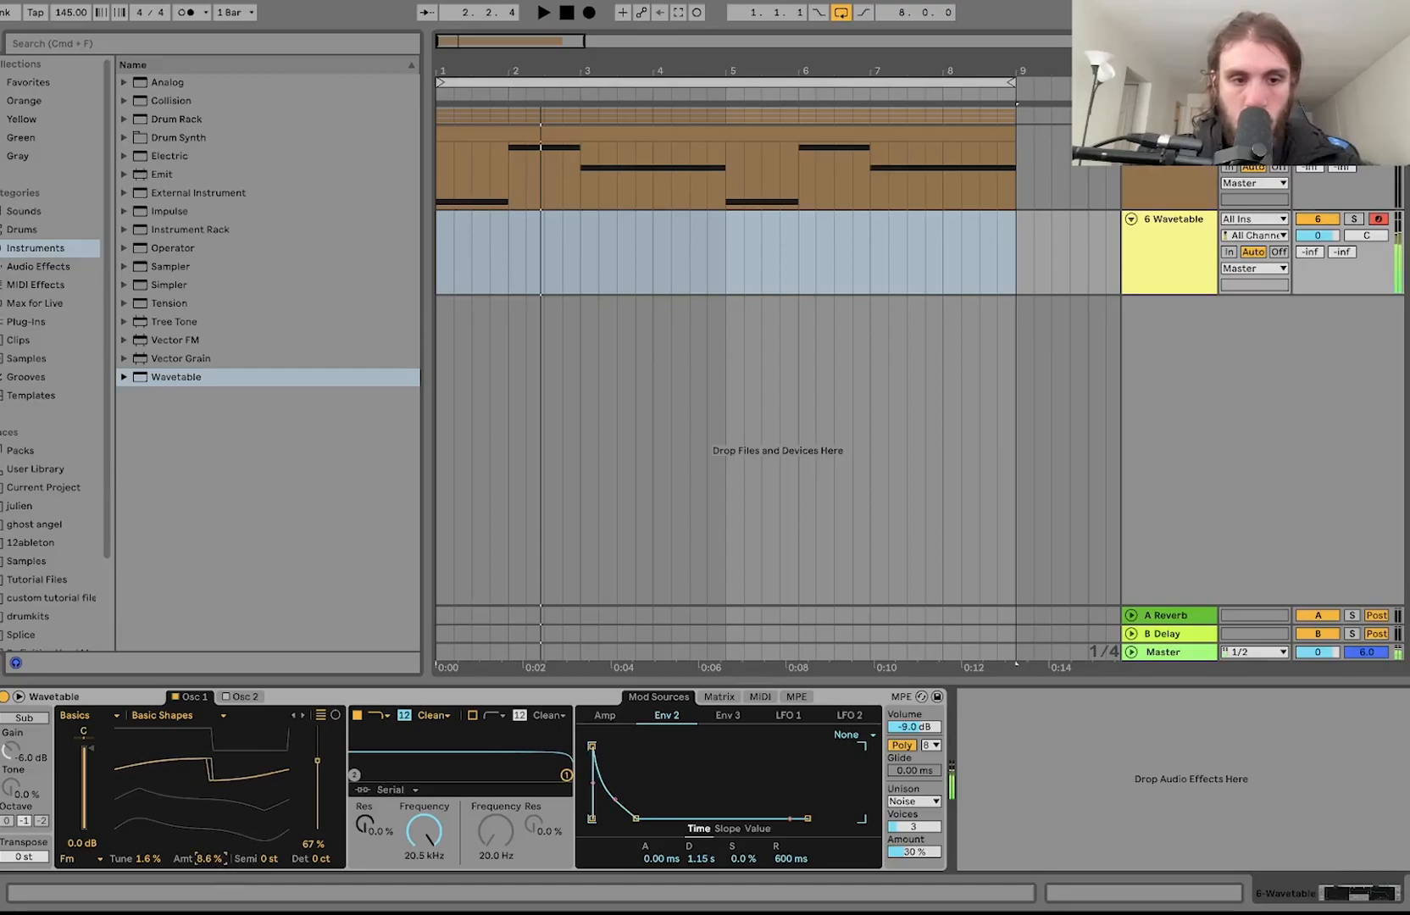
pyautogui.click(719, 696)
pyautogui.moveTo(716, 809); pyautogui.dragTo(716, 771)
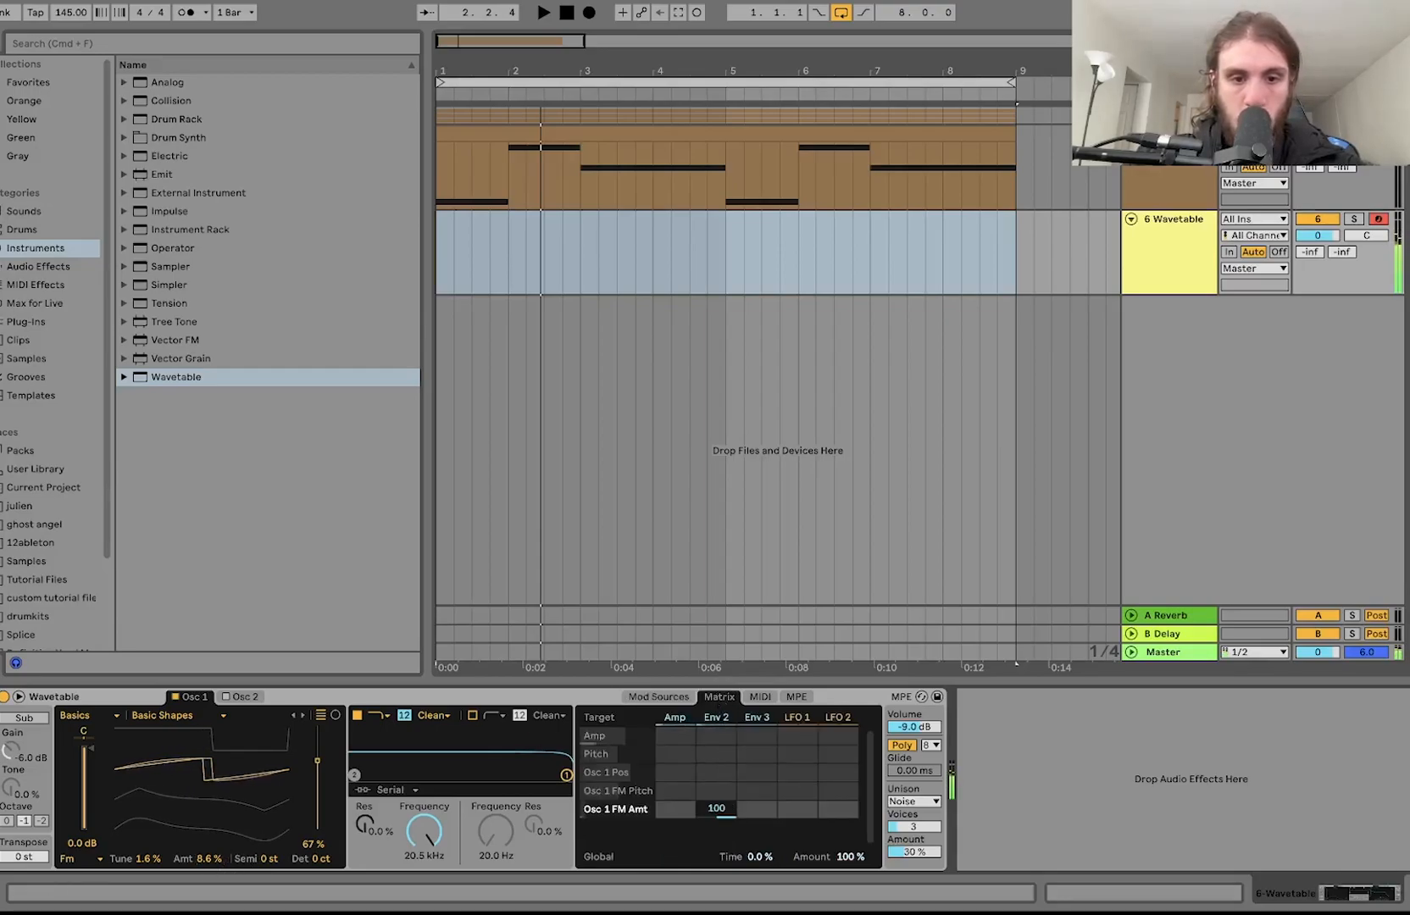
pyautogui.click(660, 697)
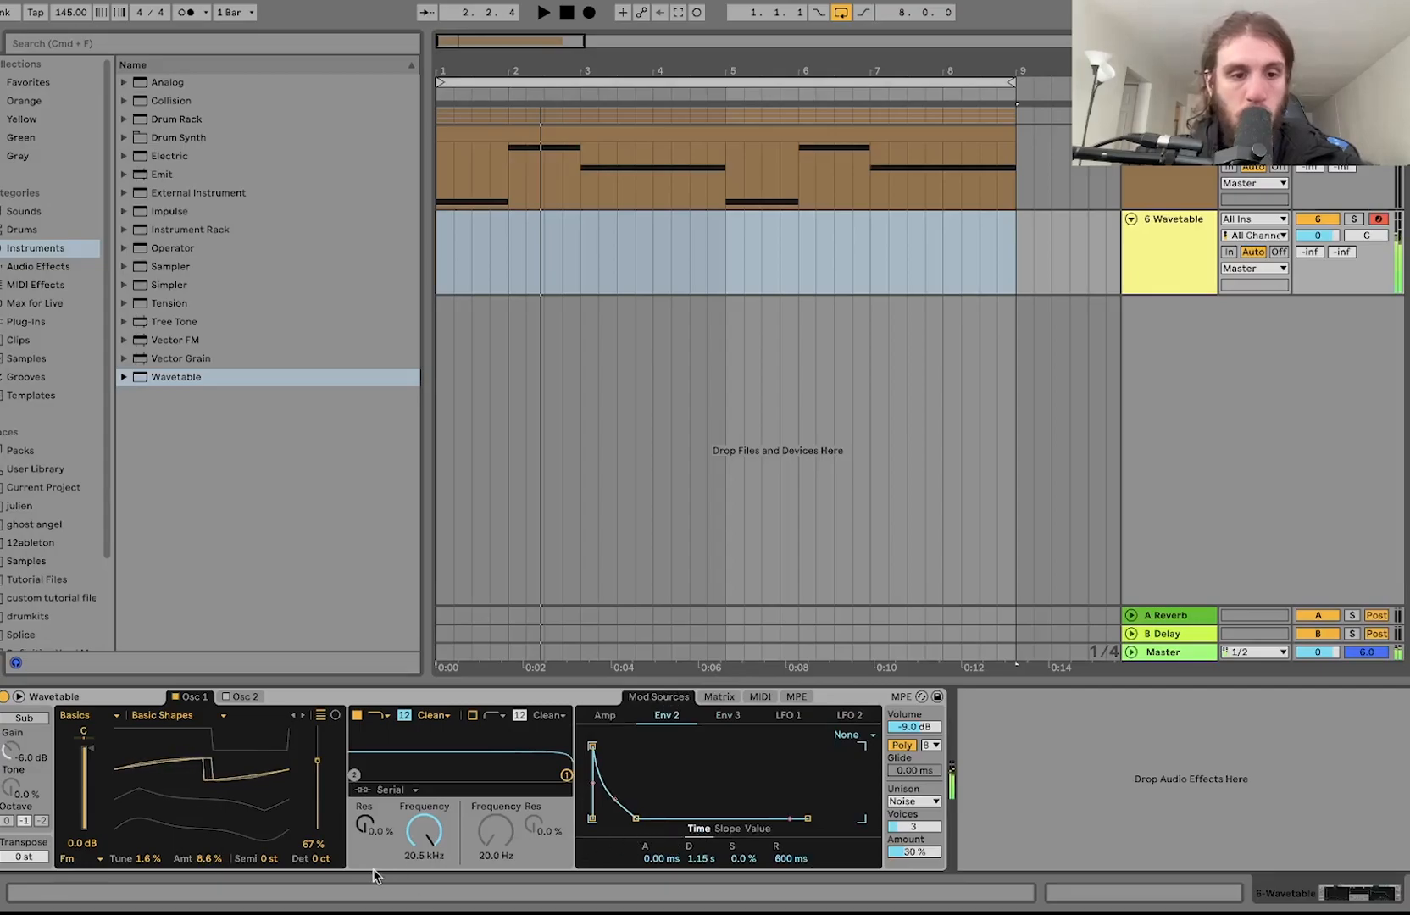
pyautogui.moveTo(206, 859); pyautogui.dragTo(206, 848)
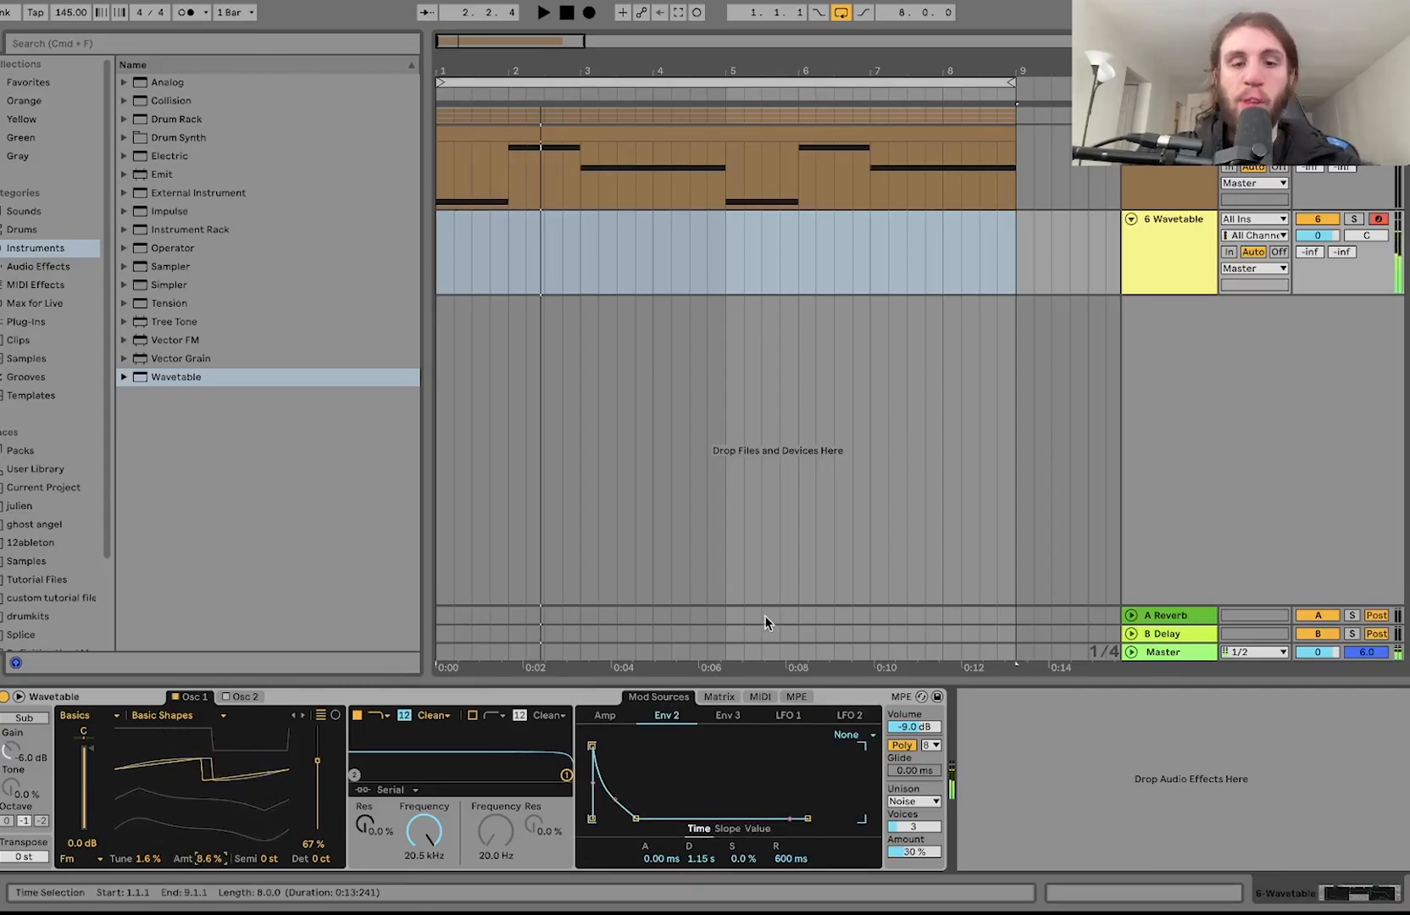
# - Add Echo after Wavetable with 19 % dry/wet, a 125 Hz high-pass filter and 42 % reverb
pyautogui.click(38, 266)
pyautogui.scroll(-3, 195, 271)
pyautogui.scroll(5, 164, 375)
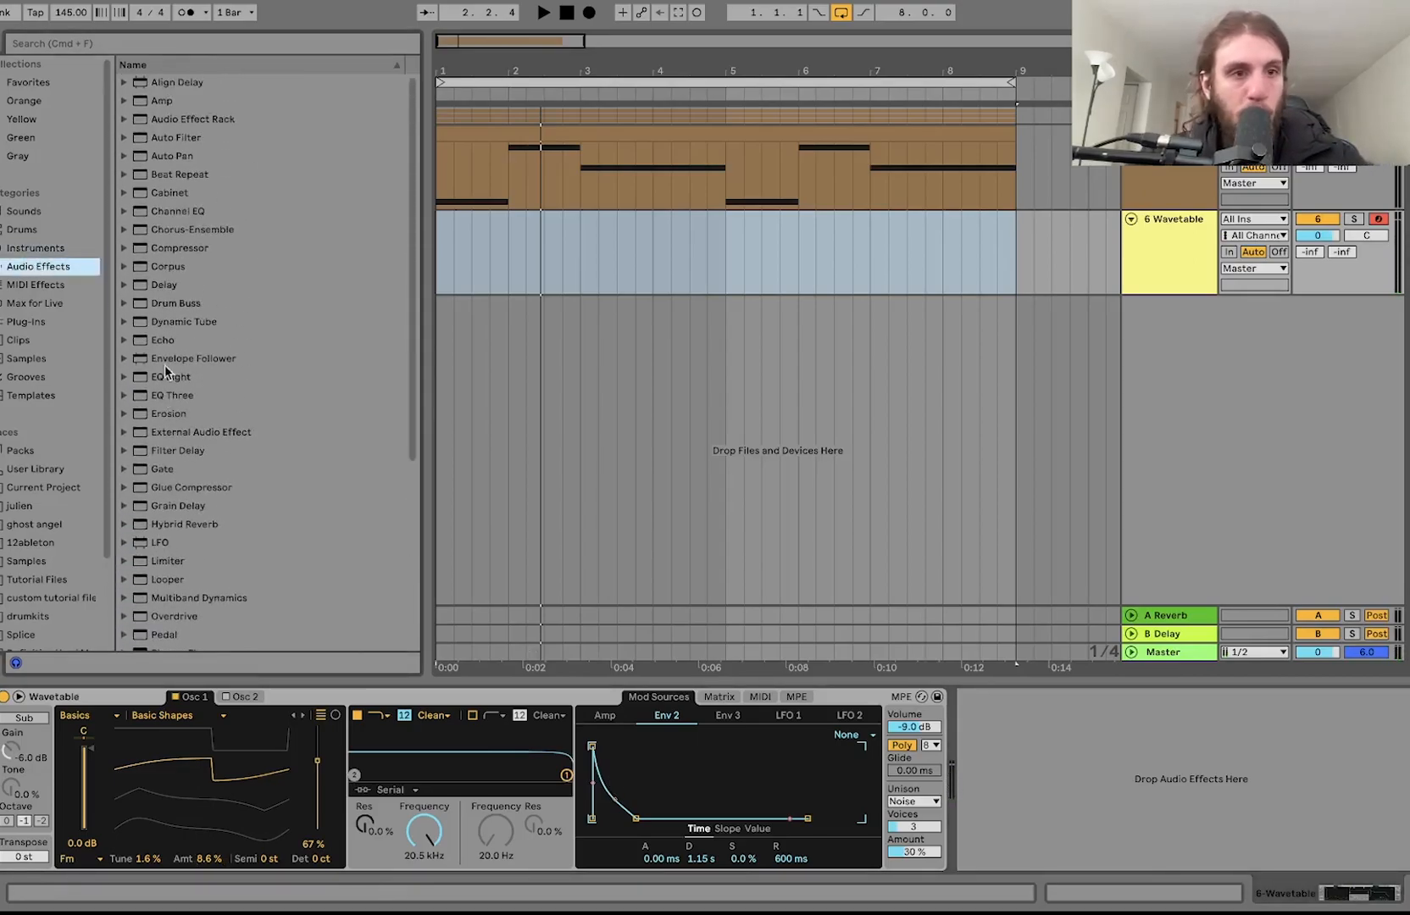
pyautogui.moveTo(176, 346); pyautogui.dragTo(1391, 860)
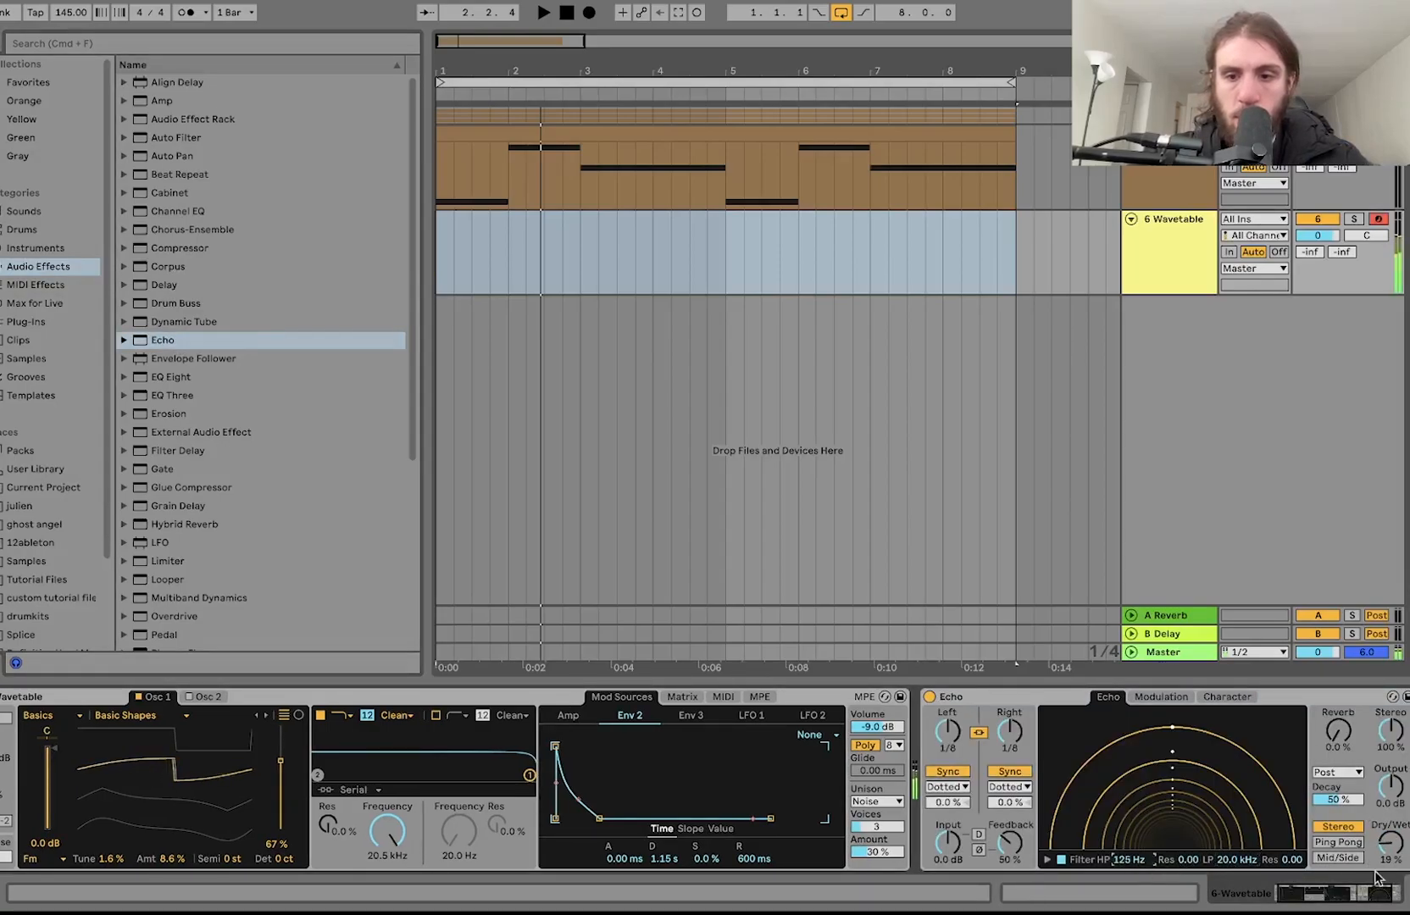
pyautogui.moveTo(1332, 757); pyautogui.dragTo(1333, 720)
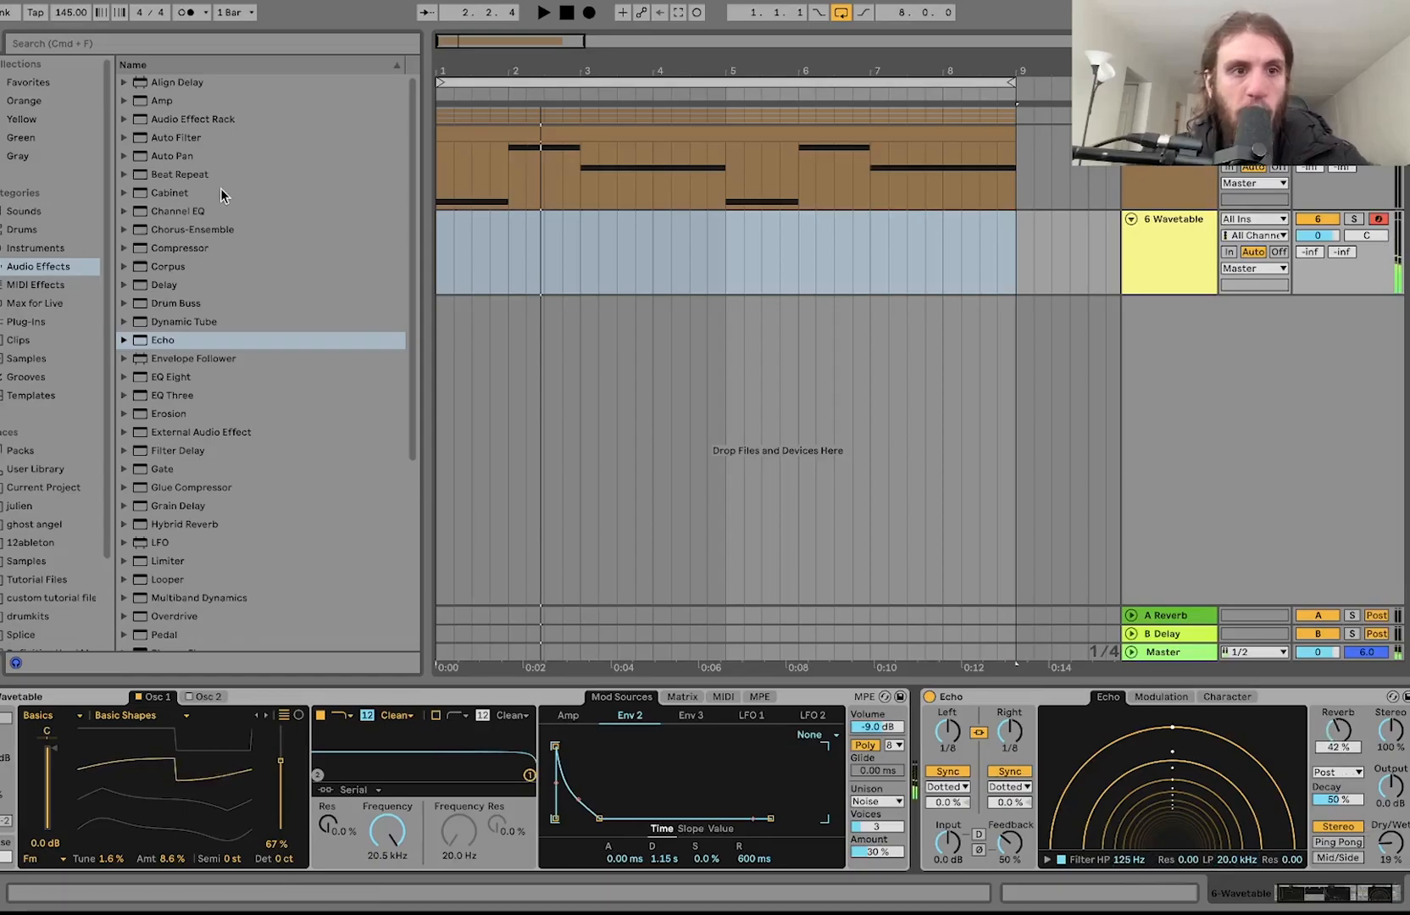
# - Add Drum Buss after Echo with 37 % dry/wet and 23 % crunch
pyautogui.moveTo(176, 303); pyautogui.dragTo(1319, 739)
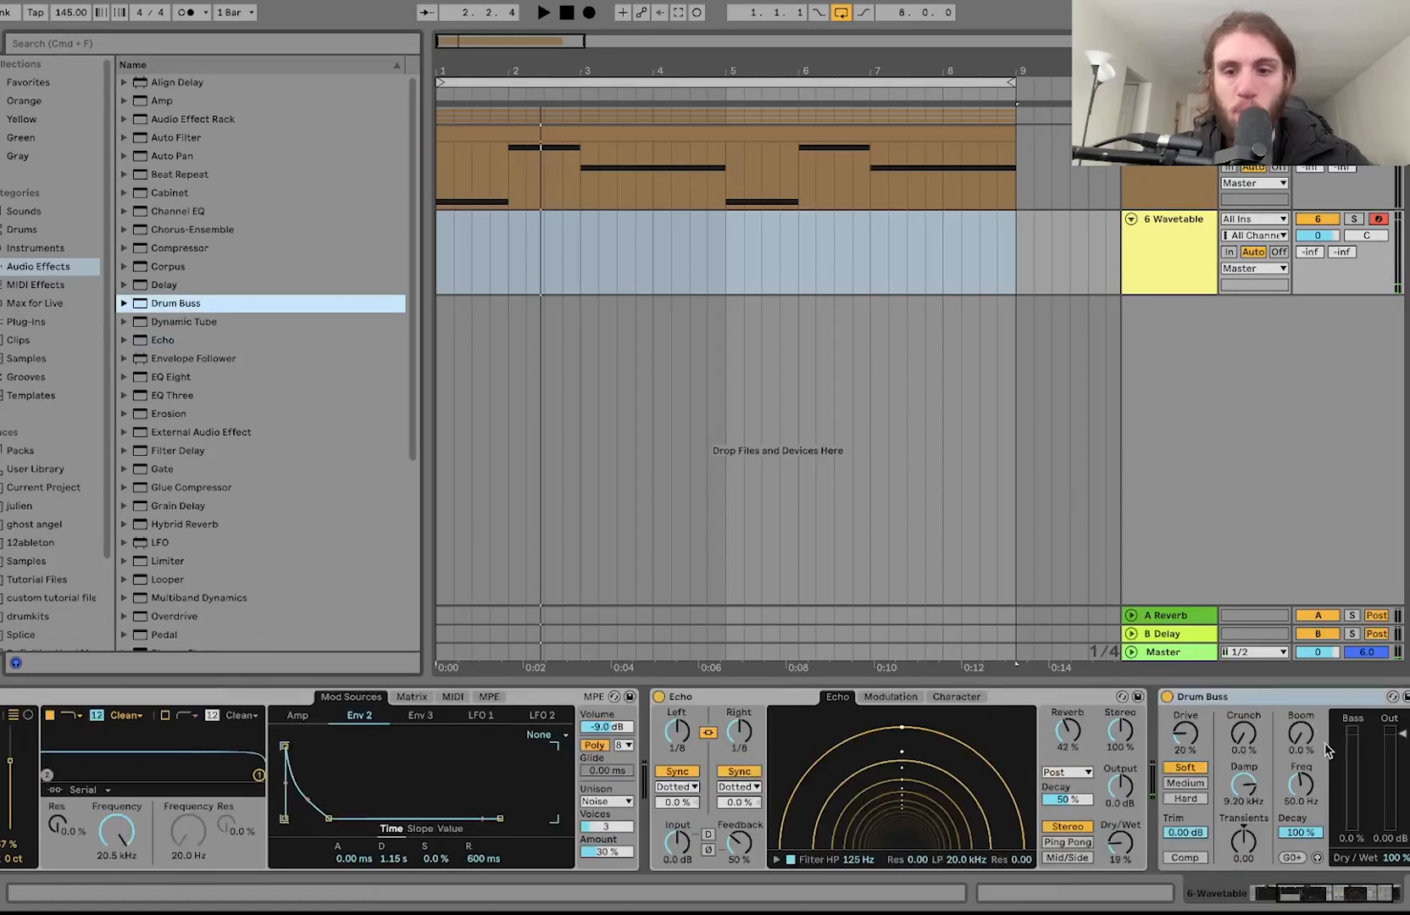
pyautogui.moveTo(1396, 858); pyautogui.dragTo(1396, 911)
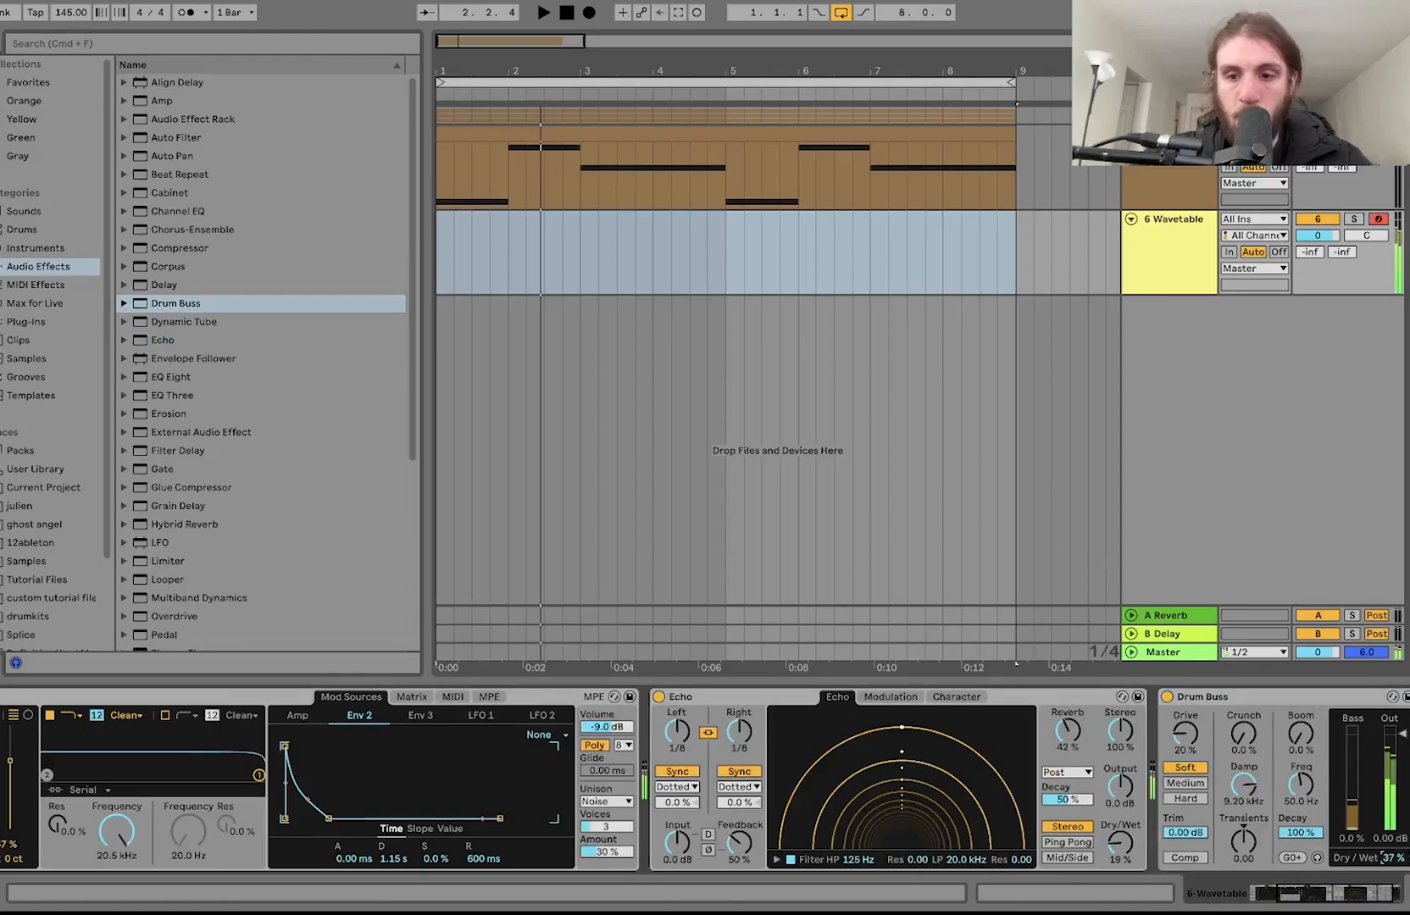
pyautogui.moveTo(1256, 754); pyautogui.dragTo(1256, 729)
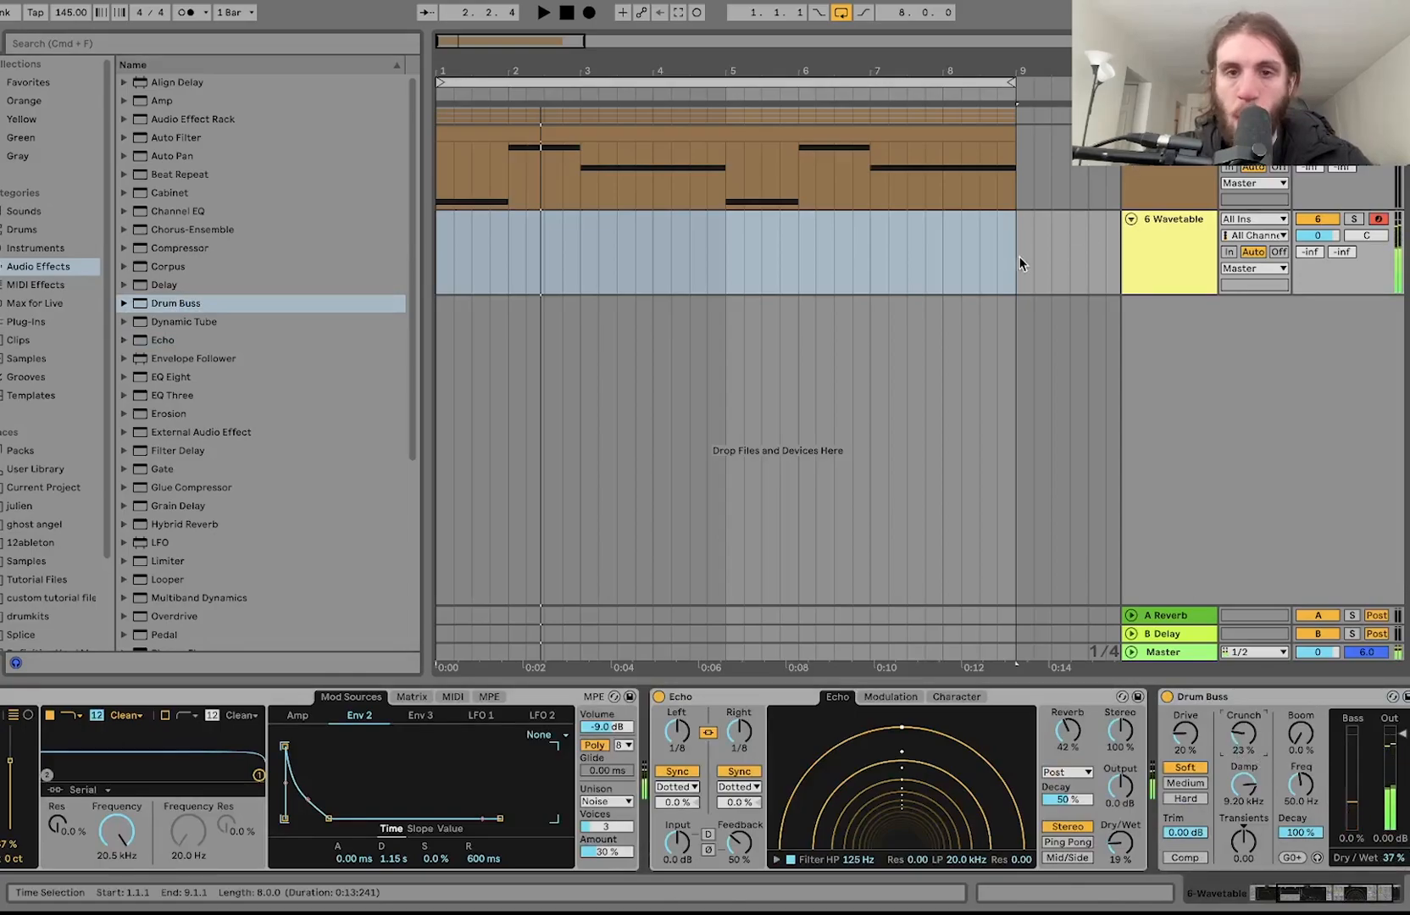
# - Create an empty eight-bar MIDI clip on the new Wavetable track and enlarge its note editor
pyautogui.moveTo(1017, 275); pyautogui.dragTo(353, 246)
pyautogui.press('super+shift+m')
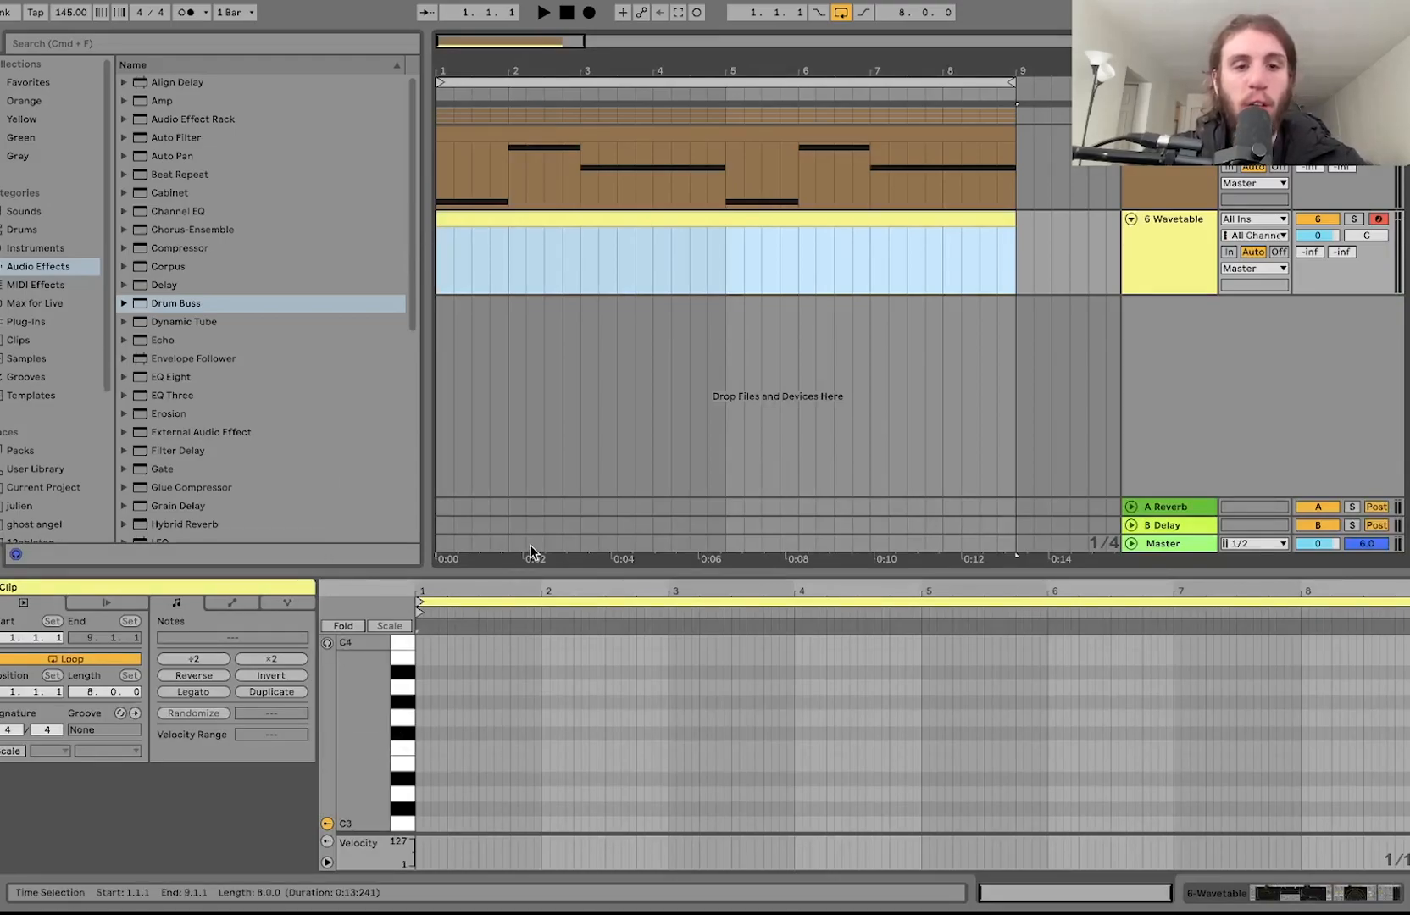
pyautogui.moveTo(530, 577); pyautogui.dragTo(550, 380)
# - Enter an eighth-note G3 at 1.1.3, duplicate it to 1.2.1 raised to C4, and start playback
pyautogui.click(448, 542)
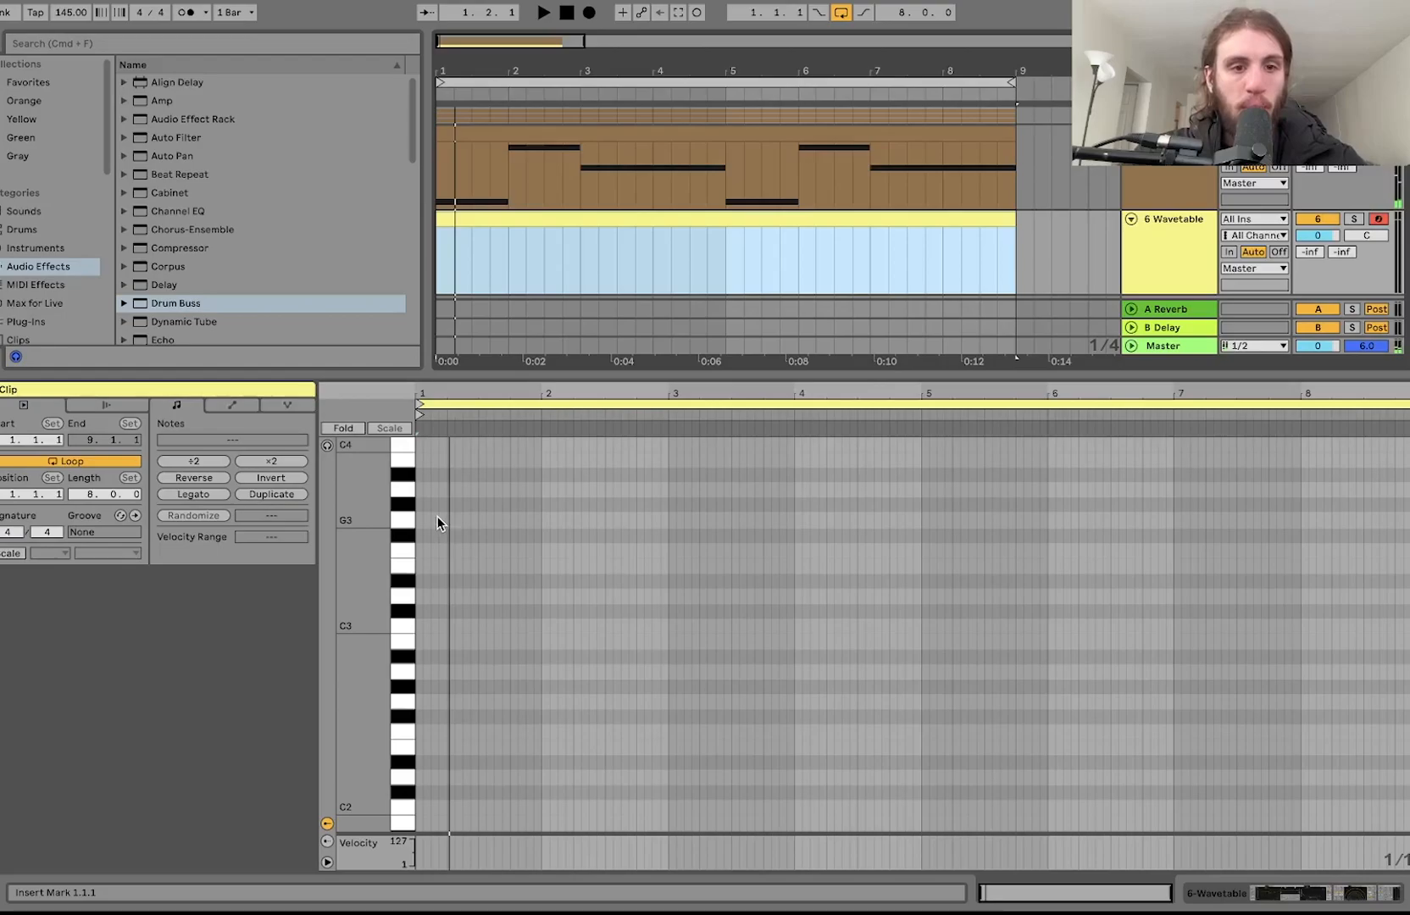
pyautogui.click(435, 518)
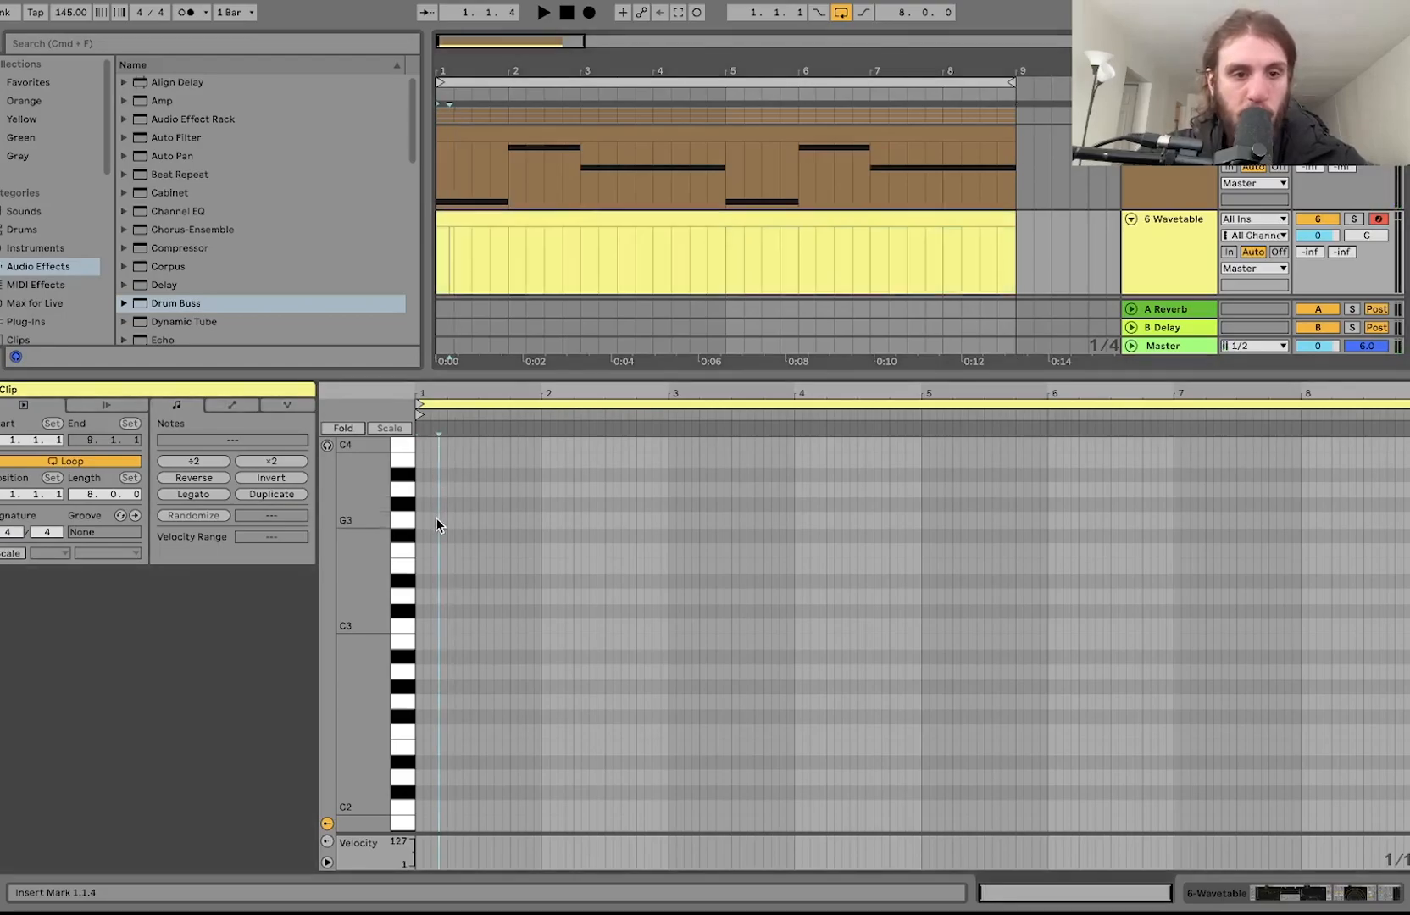
pyautogui.doubleClick(435, 518)
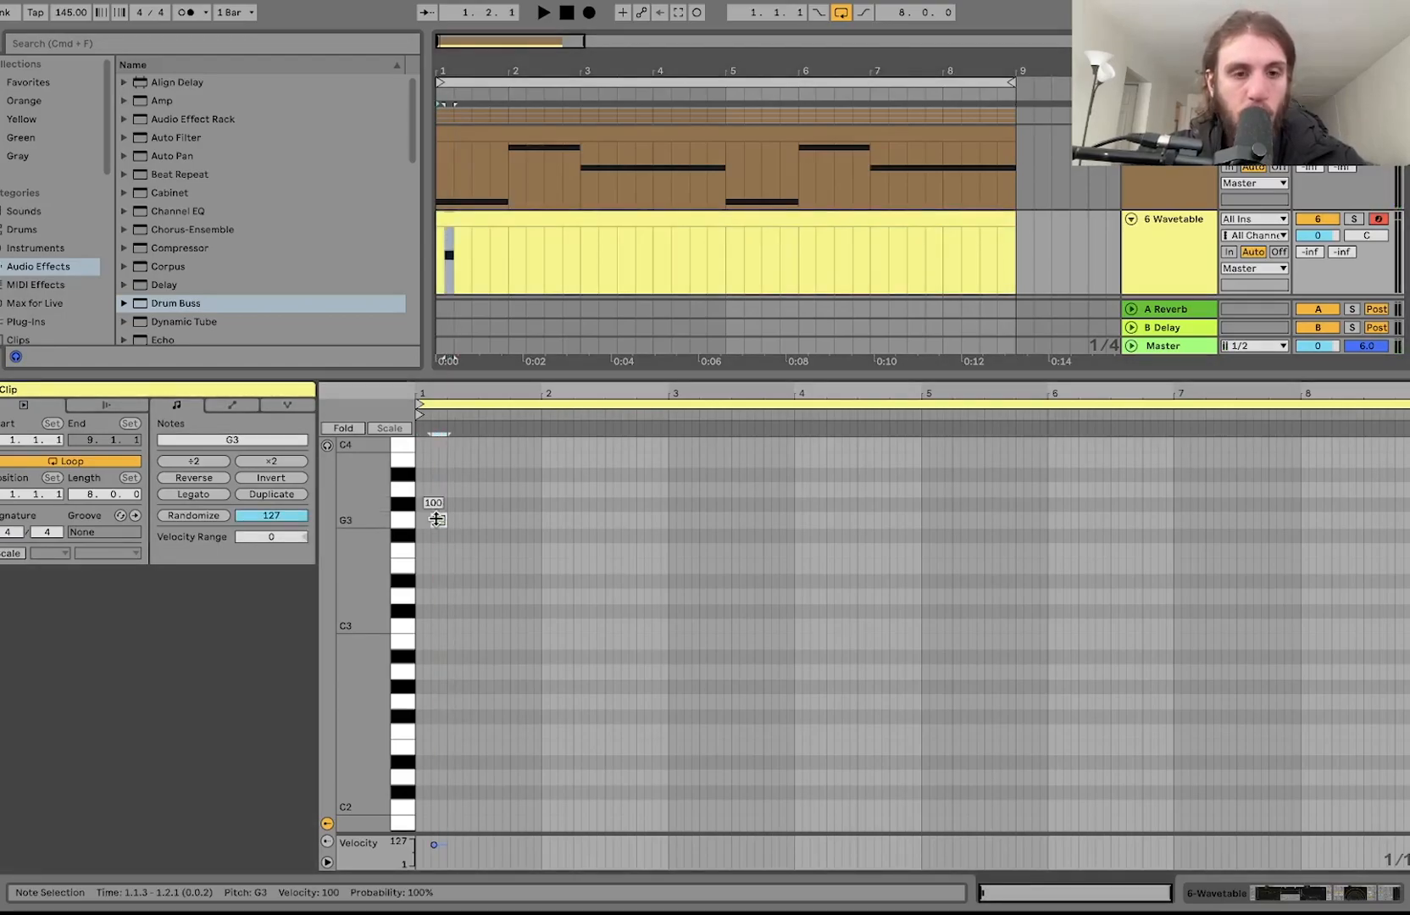
pyautogui.press('super+d')
pyautogui.press('Up')
pyautogui.press('Up')
pyautogui.press('Up')
pyautogui.press('Up')
pyautogui.press('Up')
pyautogui.press('space')
pyautogui.scroll(3, 436, 518)
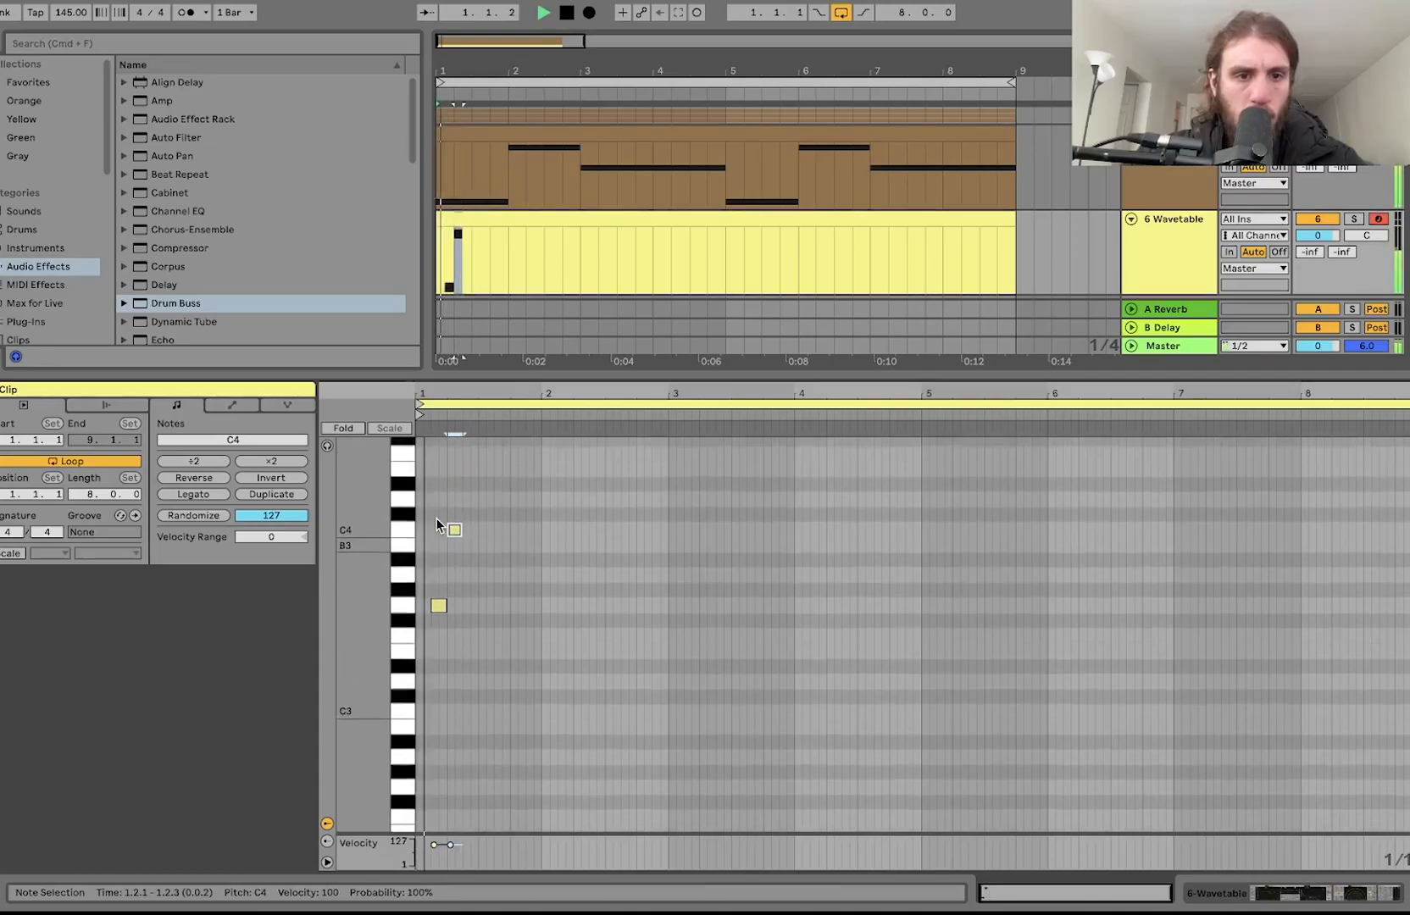
# - Add an eighth-note D#4 on beat 3 of bar 1 and duplicate it right after, lowered to D4
pyautogui.doubleClick(480, 488)
pyautogui.press('super+d')
pyautogui.press('Down')
# - Add an eighth-note C4 at 1.4.3 and duplicate it to the start of bar 2, raised to D4
pyautogui.click(527, 534)
pyautogui.doubleClick(528, 531)
pyautogui.press('super+d')
pyautogui.press('Up')
pyautogui.press('Up')
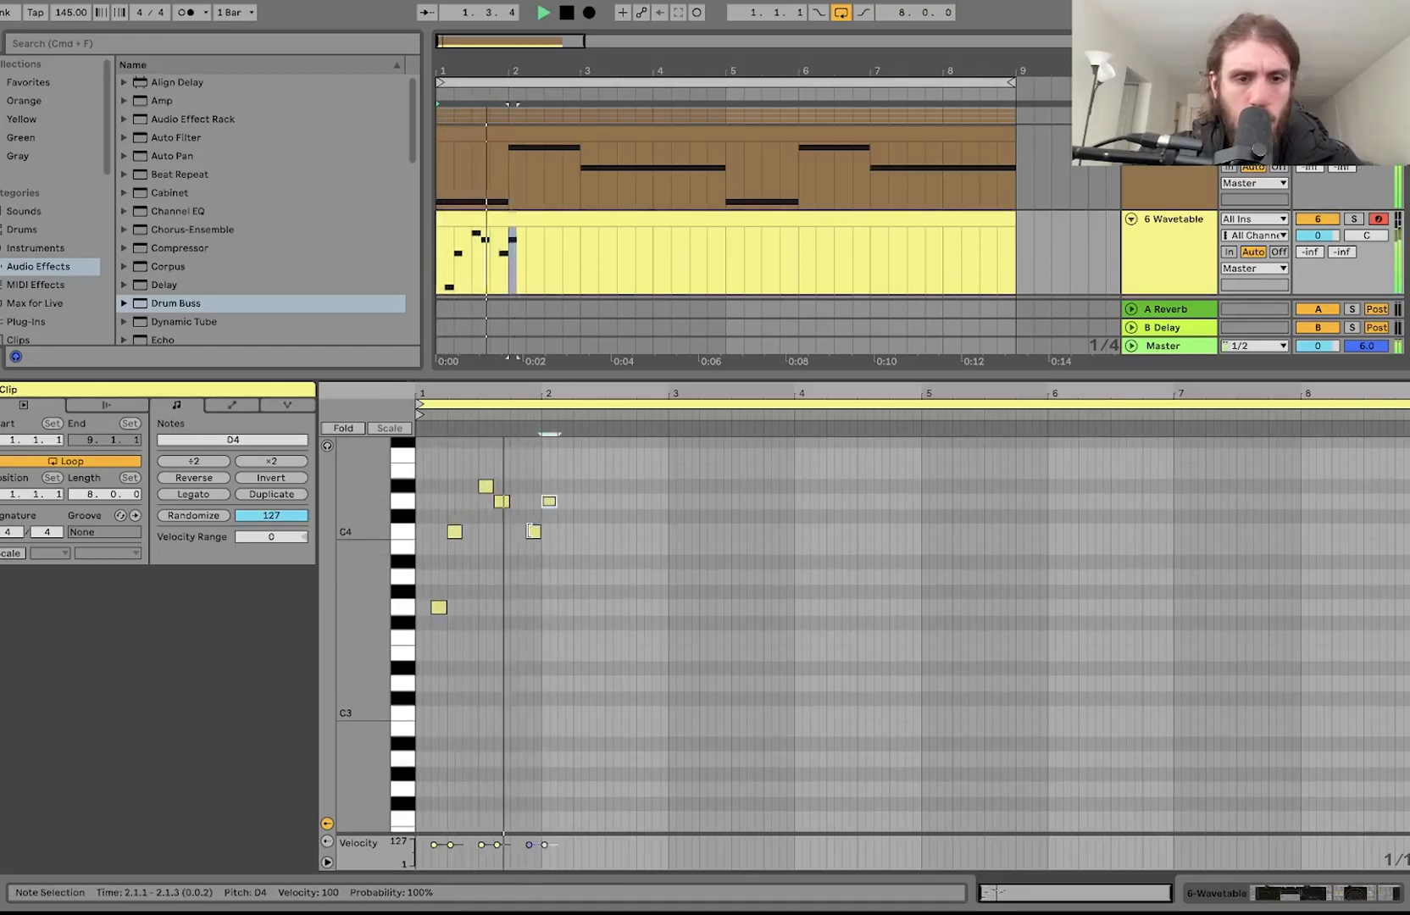
# - Add an eighth-note A#3 on beat 3 of bar 2 and duplicate it right after, raised to C4
pyautogui.doubleClick(606, 592)
pyautogui.press('Up')
pyautogui.press('Up')
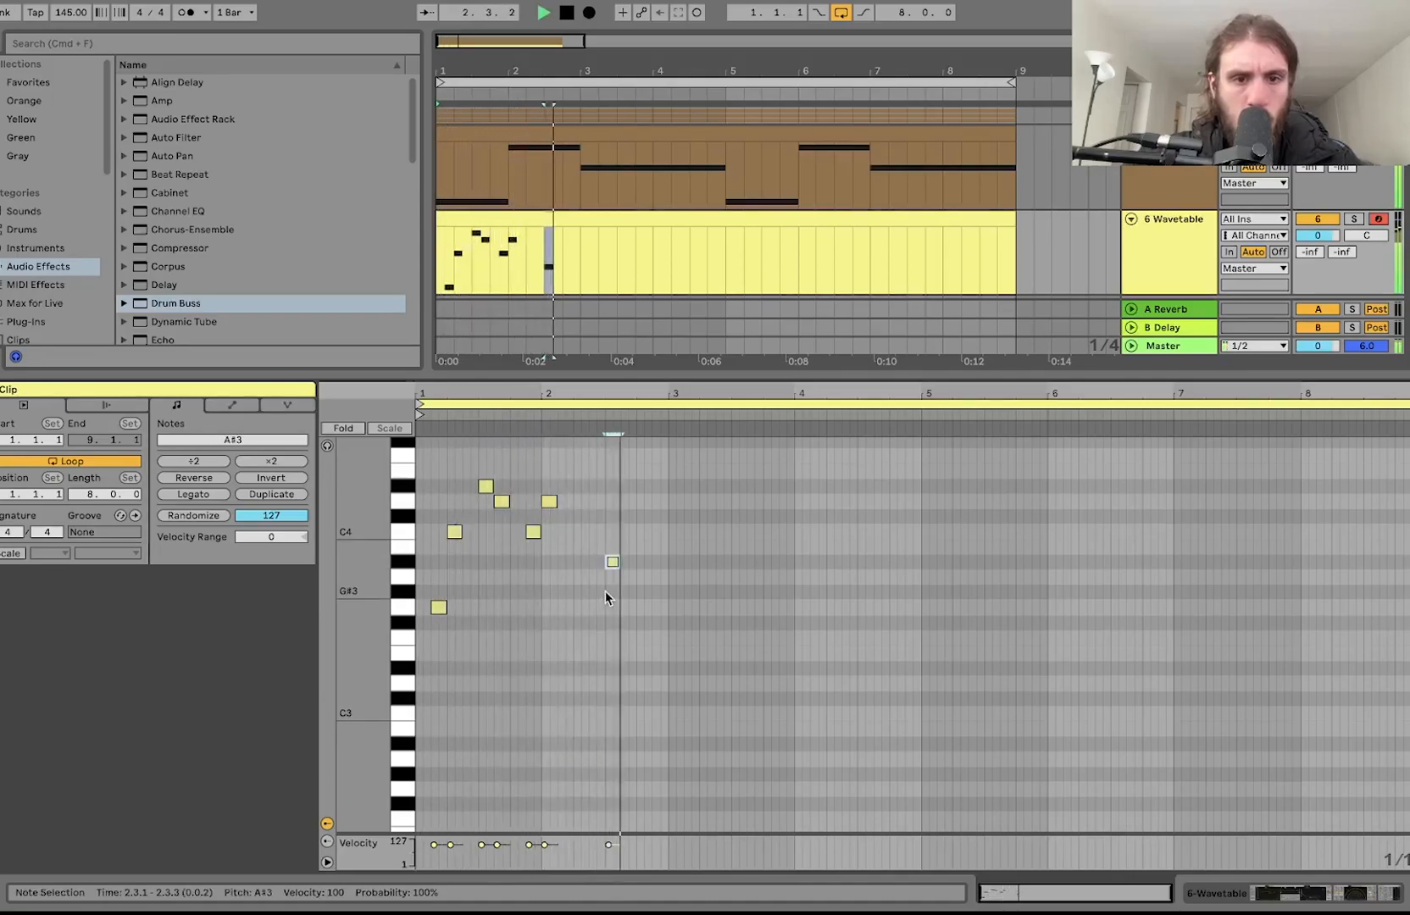
pyautogui.press('super+d')
pyautogui.press('Up')
pyautogui.press('Up')
pyautogui.press('Up')
pyautogui.press('Up')
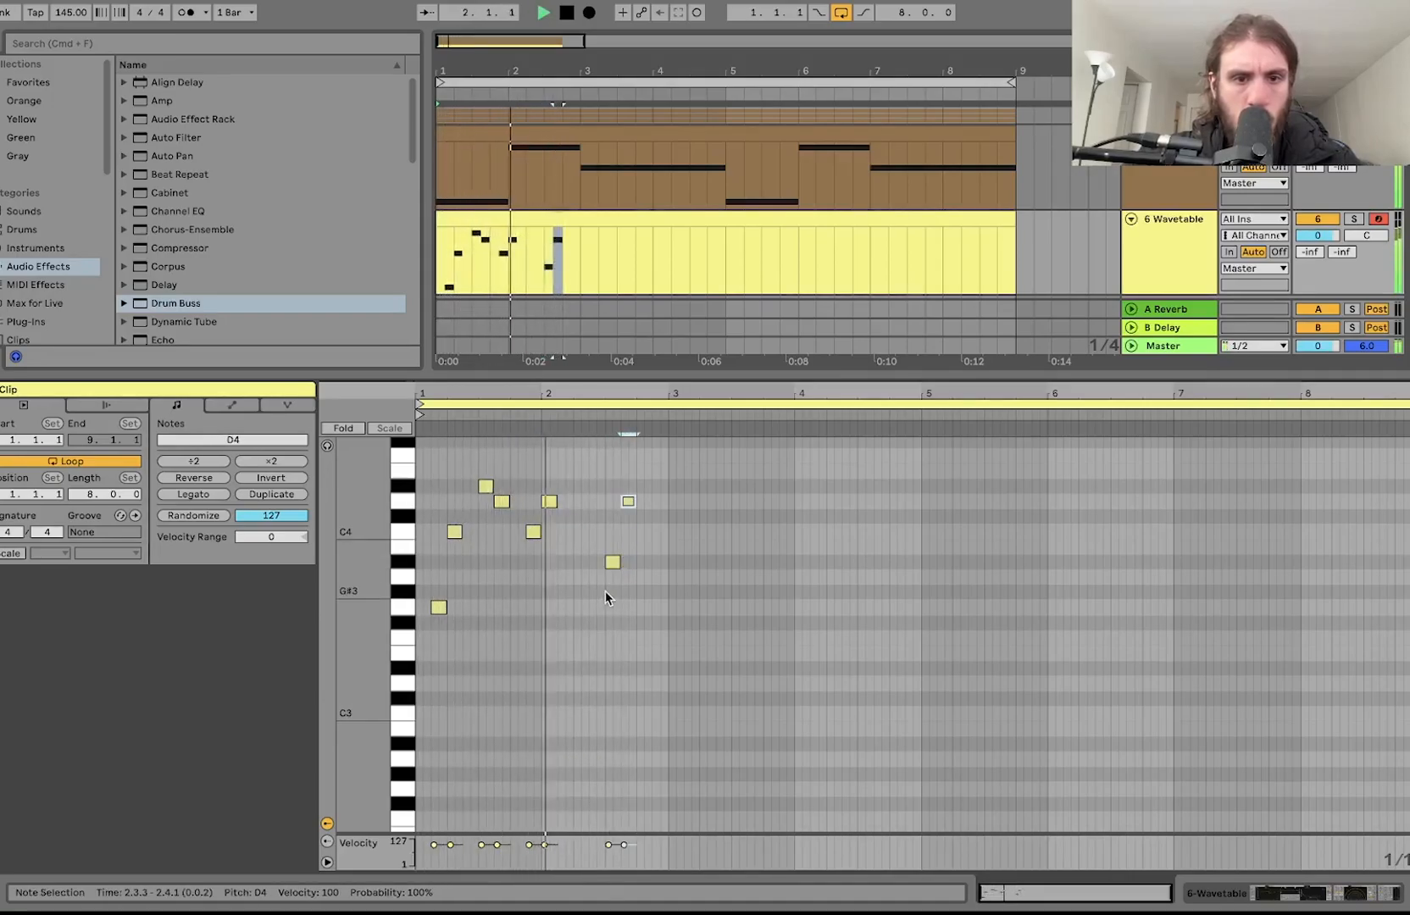
pyautogui.press('Down')
pyautogui.press('Down')
# - Duplicate the whole two-bar phrase so the copy starts at 3.1.3
pyautogui.press('super+a')
pyautogui.press('super+d')
pyautogui.press('Right')
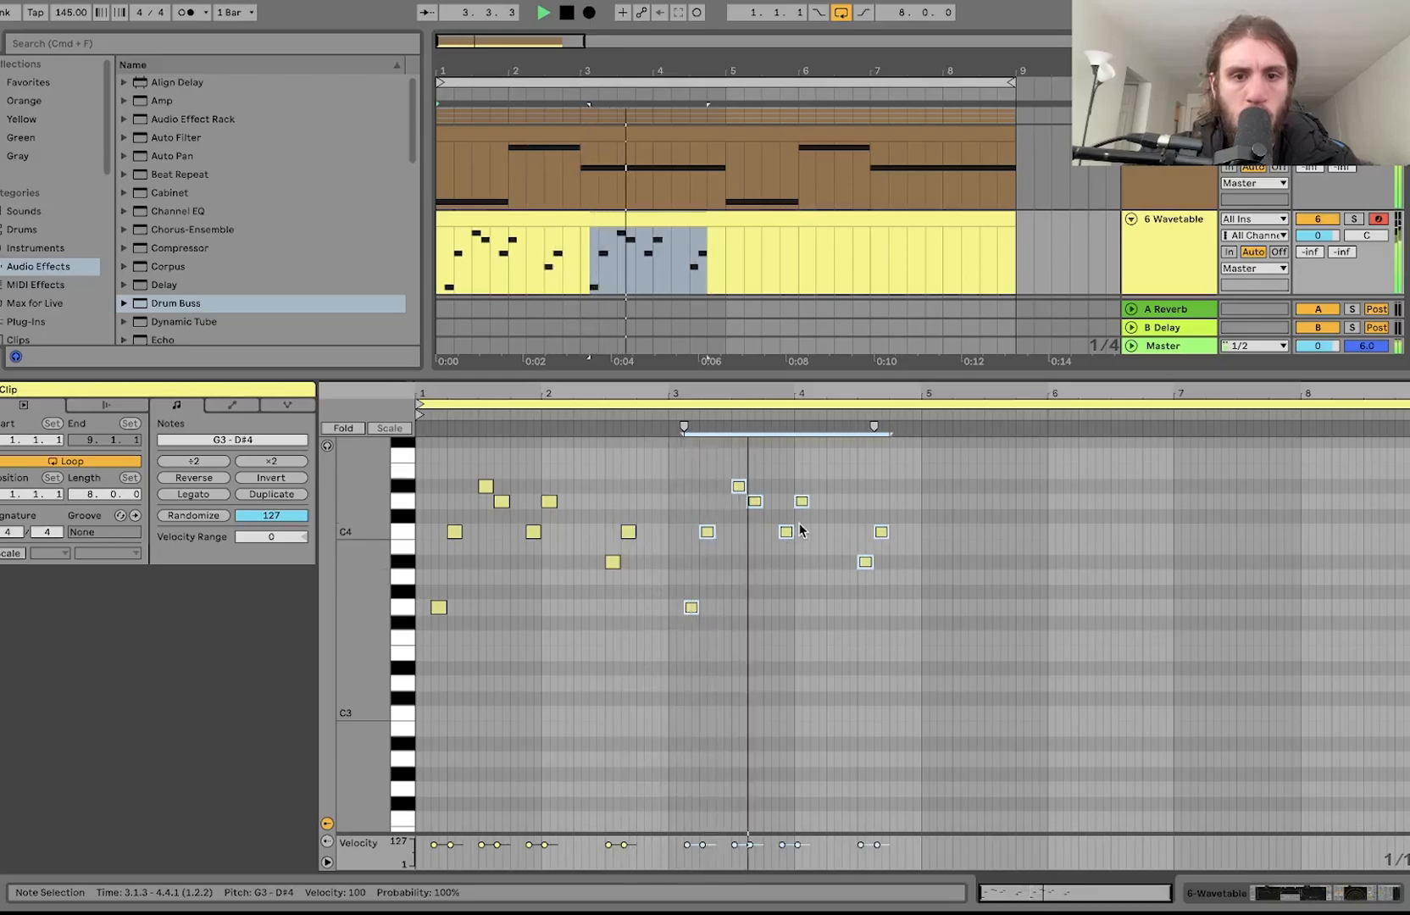
# - Transpose the last two notes of the copied phrase in bar 4 to F3 and G3
pyautogui.press('space')
pyautogui.click(844, 506)
pyautogui.moveTo(844, 506); pyautogui.dragTo(889, 579)
pyautogui.press('Up')
pyautogui.press('Up')
pyautogui.press('Up')
pyautogui.press('Up')
pyautogui.press('Up')
pyautogui.press('space')
pyautogui.press('Up')
pyautogui.press('Up')
pyautogui.scroll(5, 885, 456)
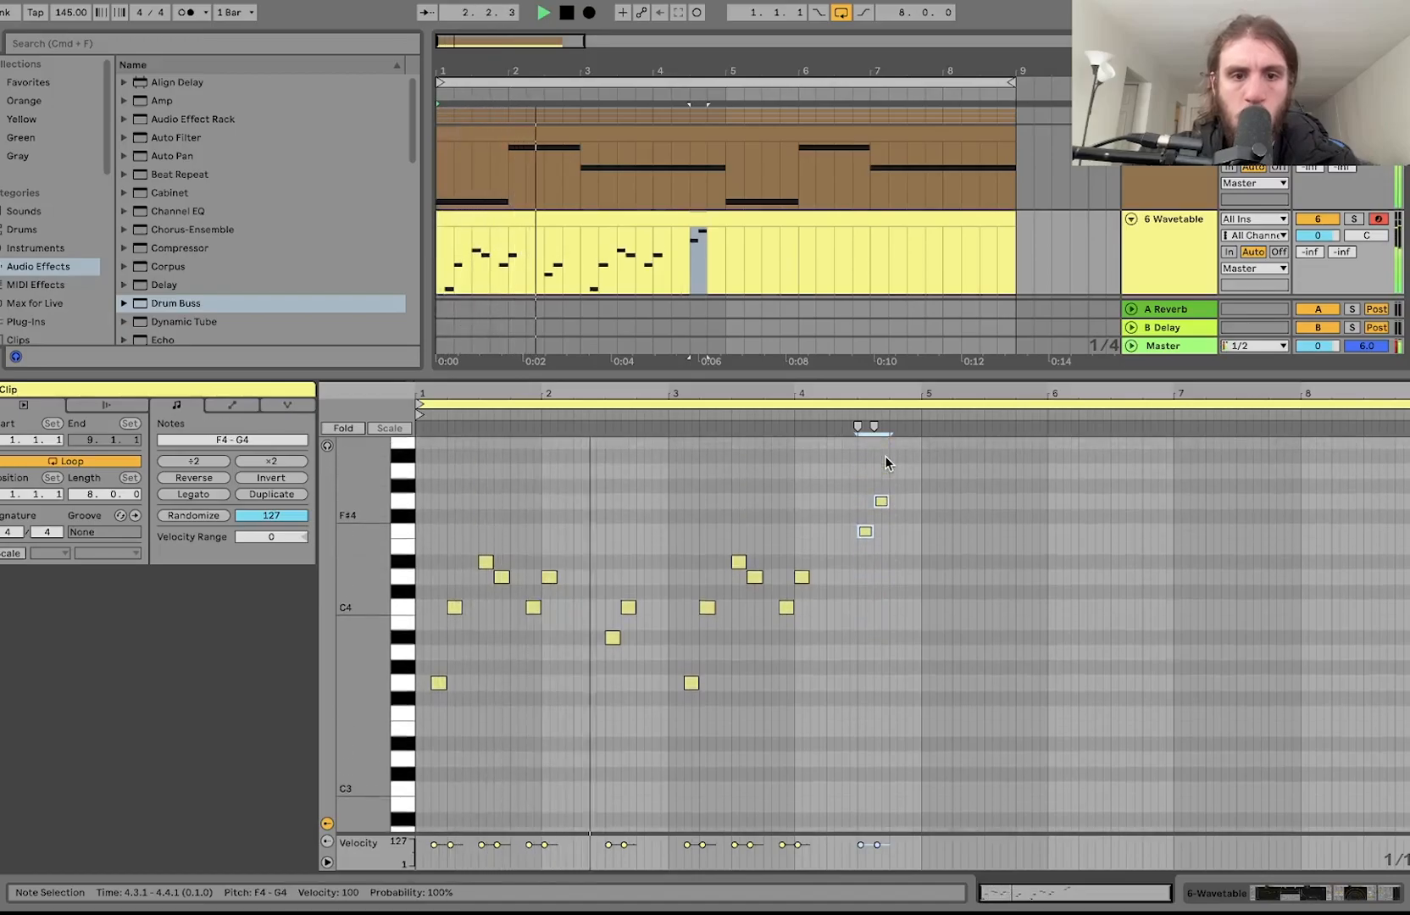
pyautogui.hotkey('shift', 'Down')
# - Inspect which melody notes fall on G3, C4, D#4 and D4 by selecting them pitch by pitch
pyautogui.press('super+a')
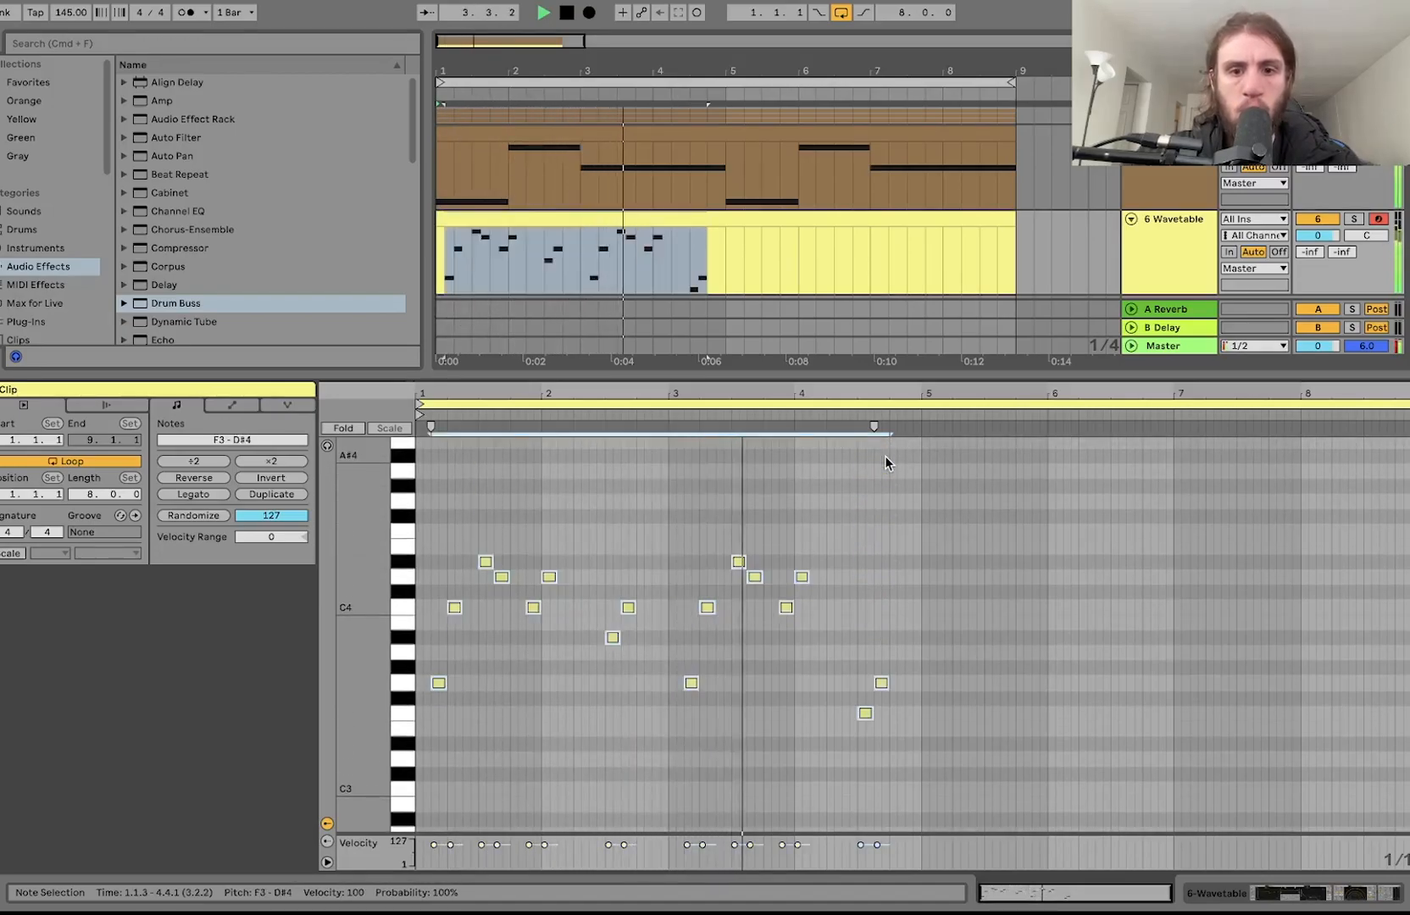
pyautogui.click(842, 580)
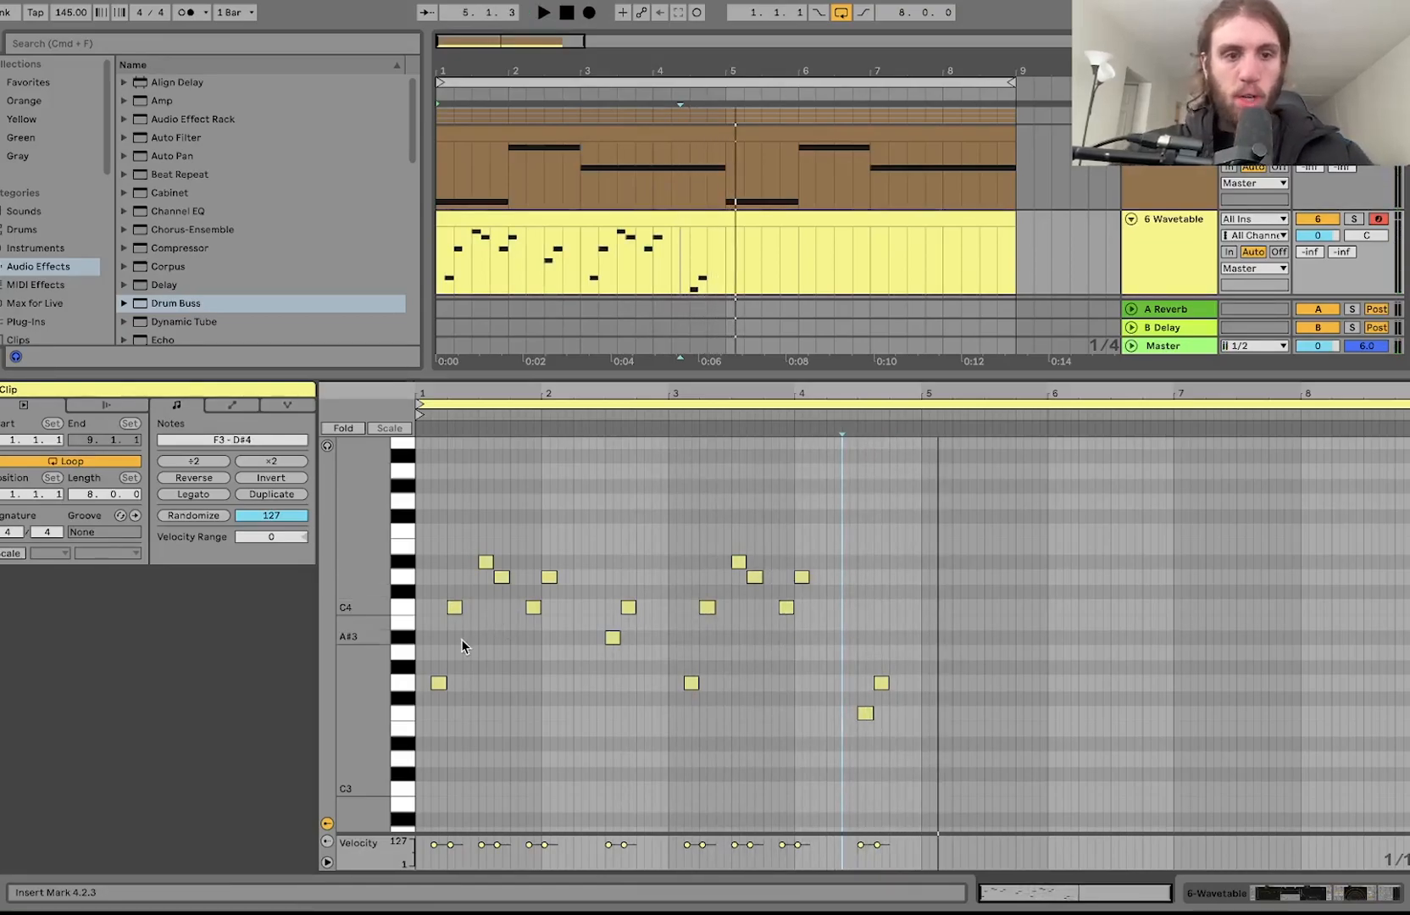
pyautogui.click(407, 689)
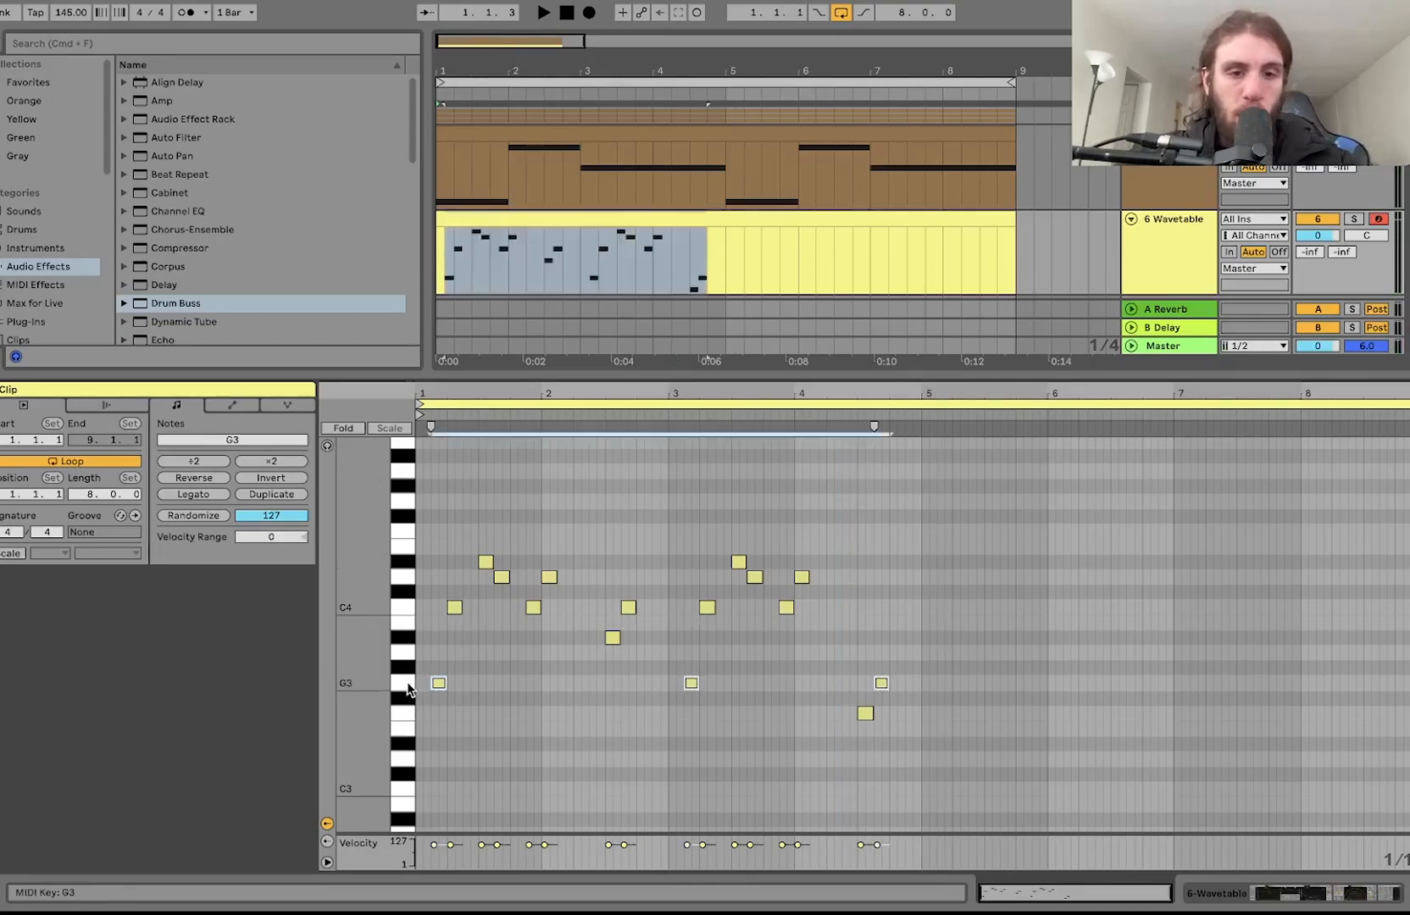
pyautogui.click(402, 612)
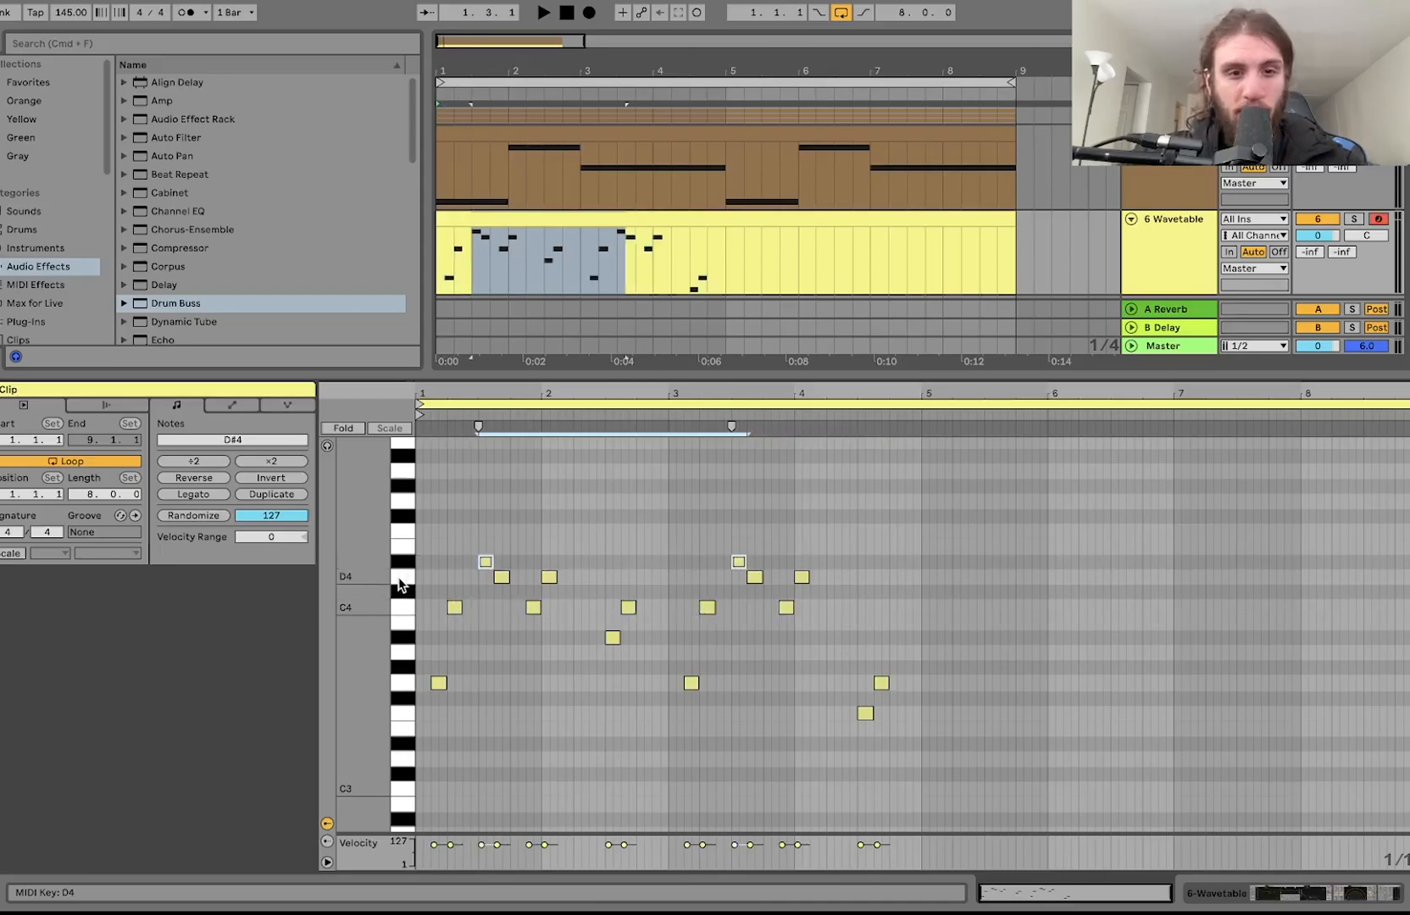
pyautogui.click(403, 583)
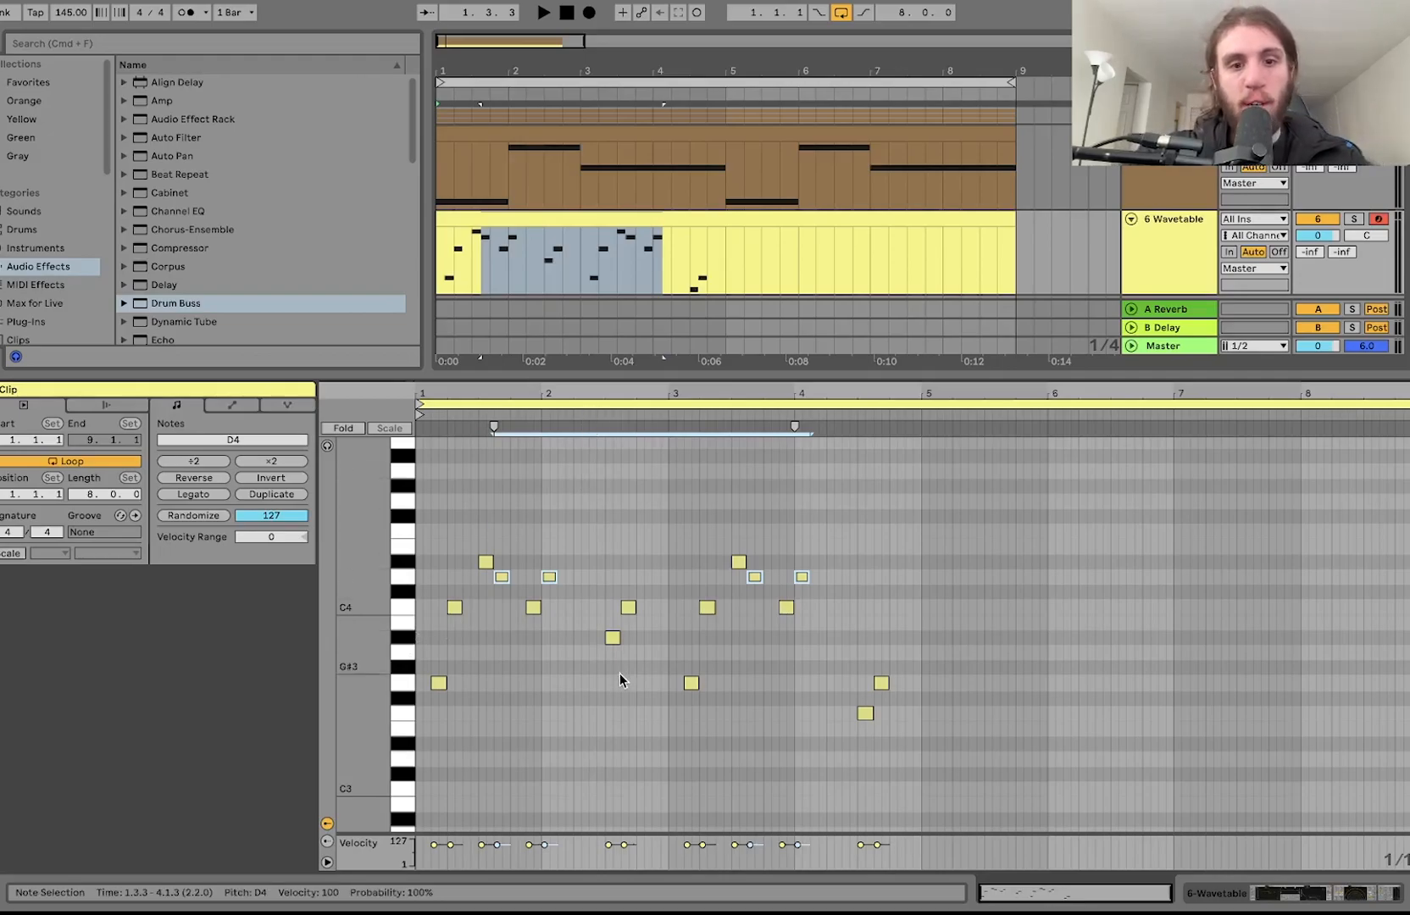
# - Compare the two-note phrase endings by playing from the middle of bar 2 and the middle of bar 4
pyautogui.click(591, 419)
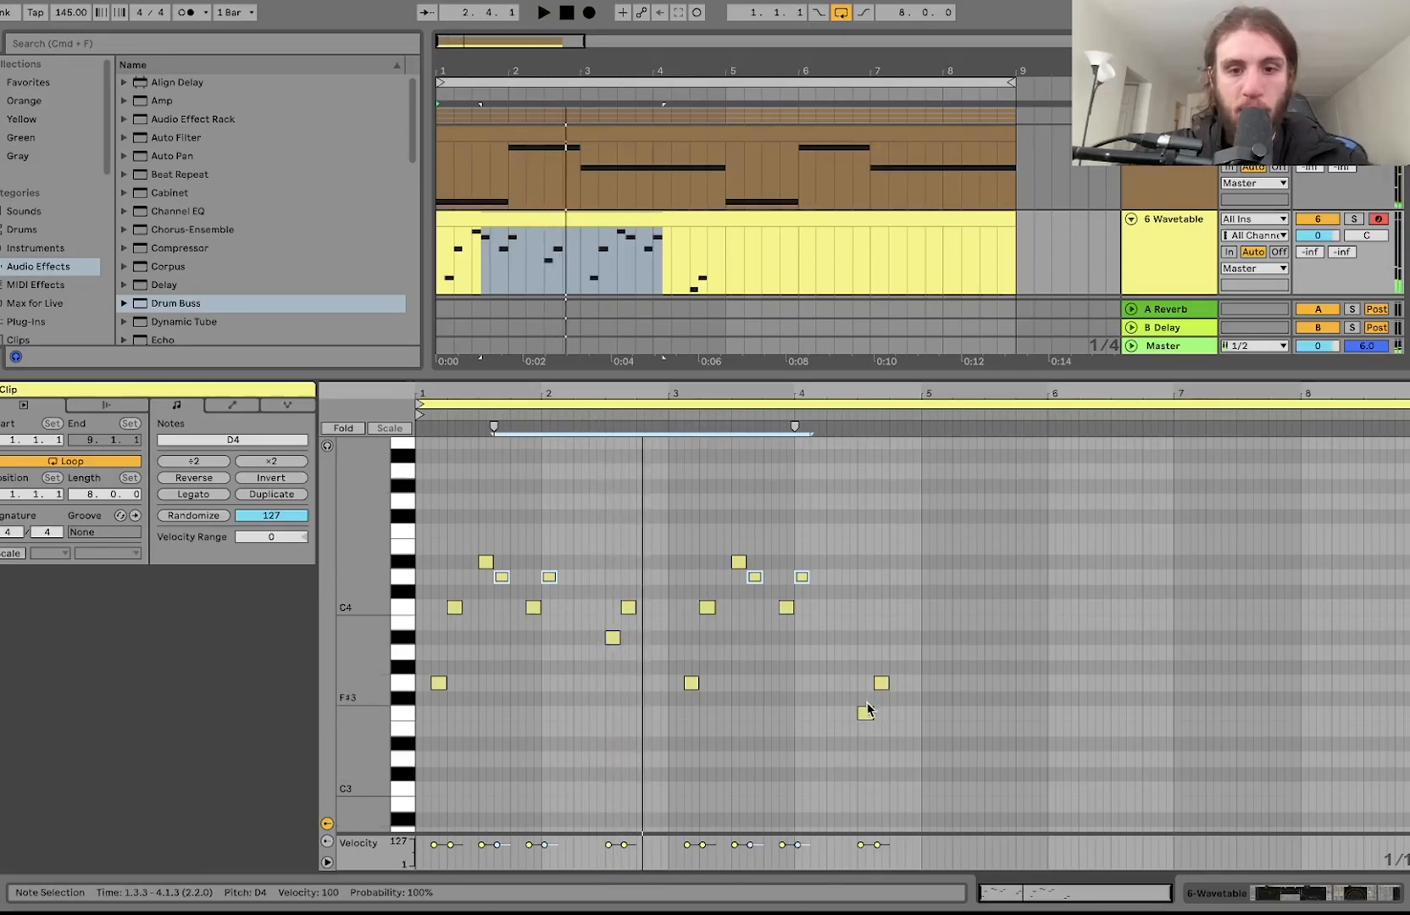
pyautogui.click(837, 417)
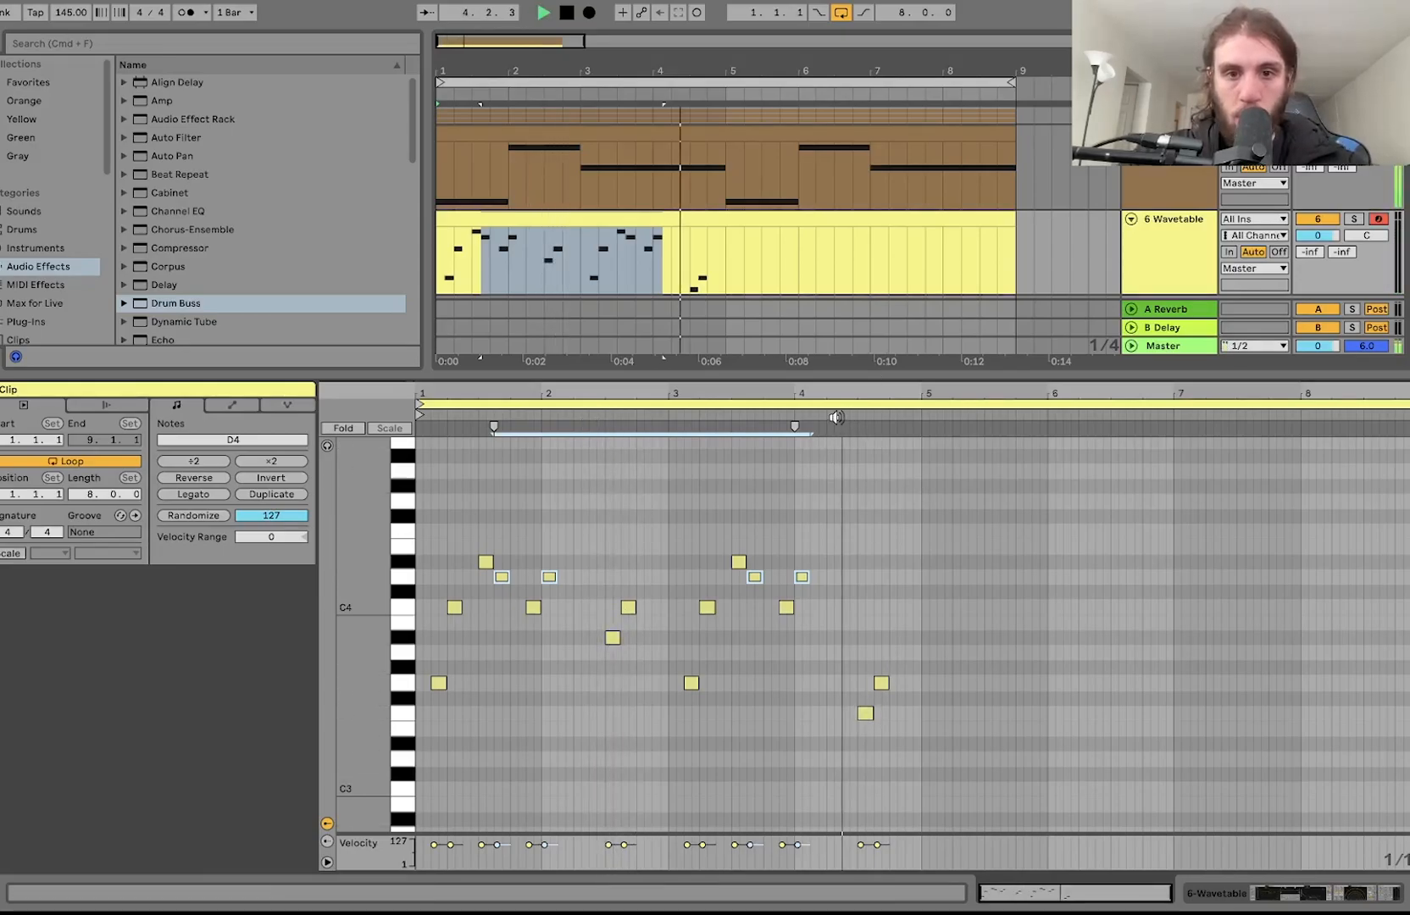
pyautogui.press('space')
pyautogui.click(591, 414)
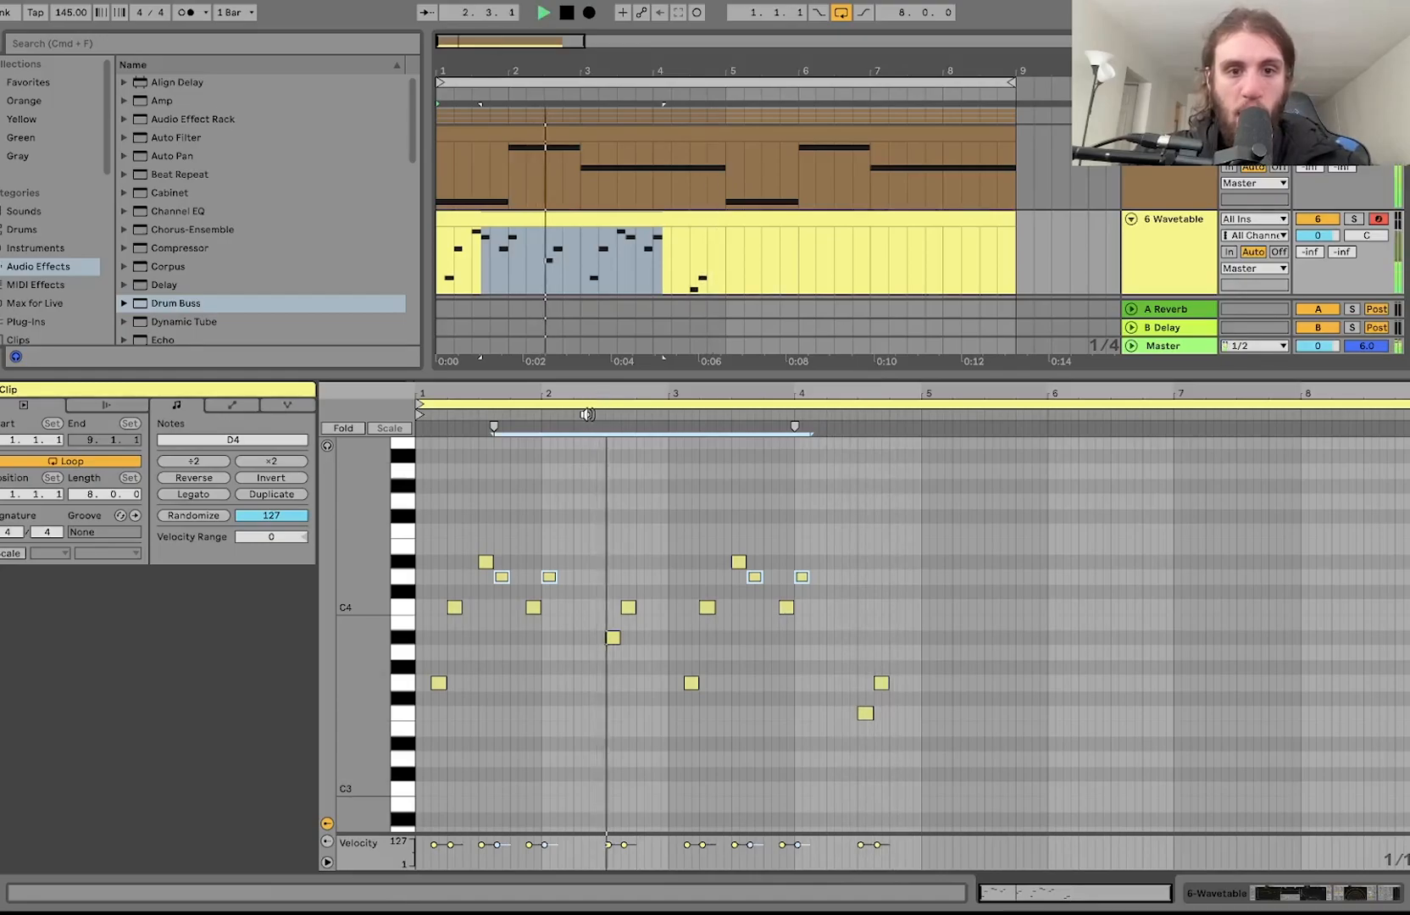
pyautogui.press('space')
pyautogui.click(845, 415)
pyautogui.press('space')
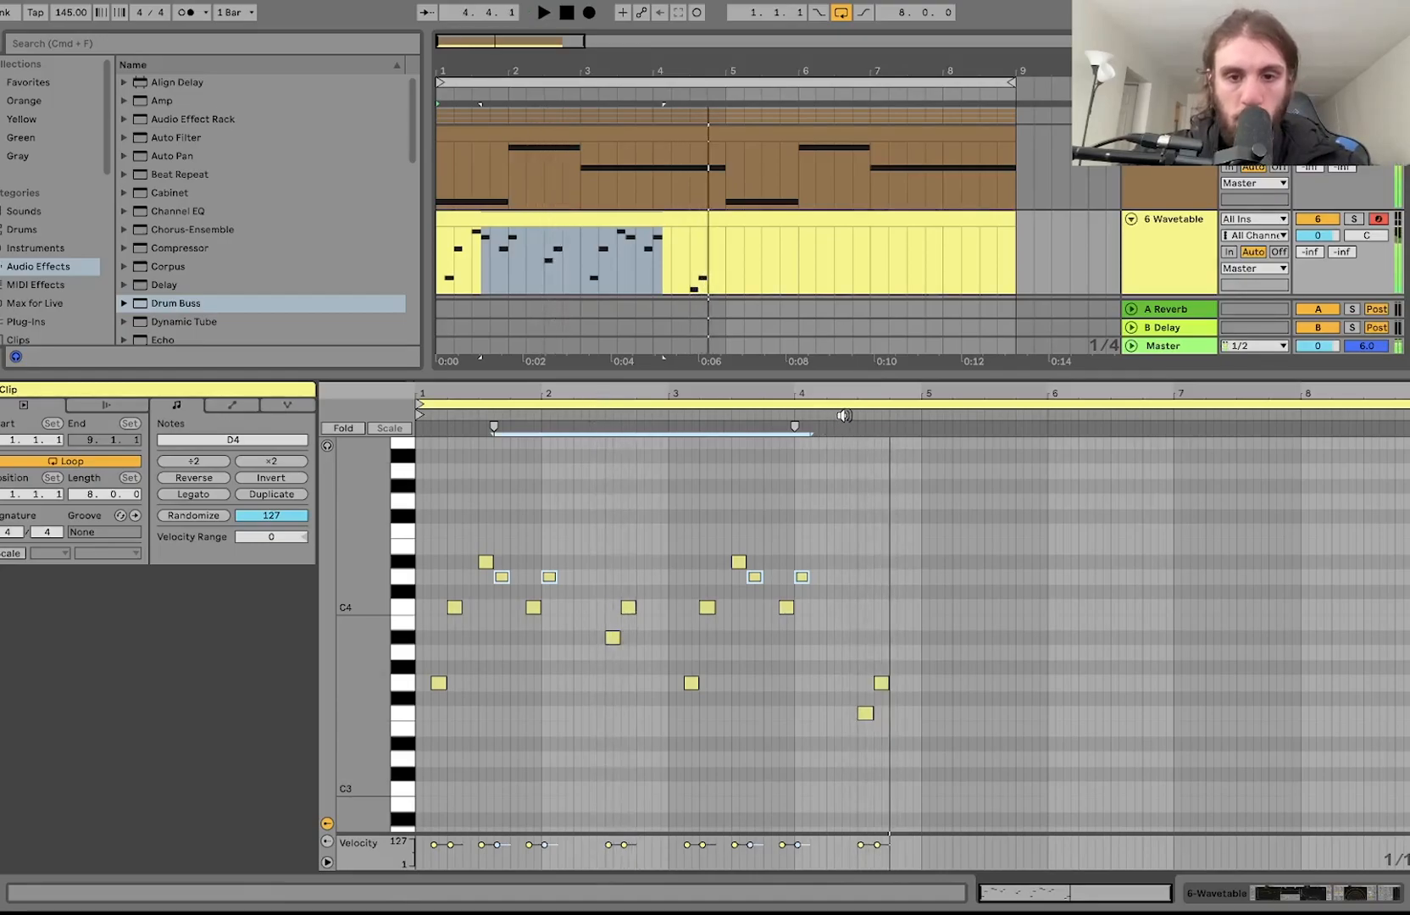
pyautogui.press('space')
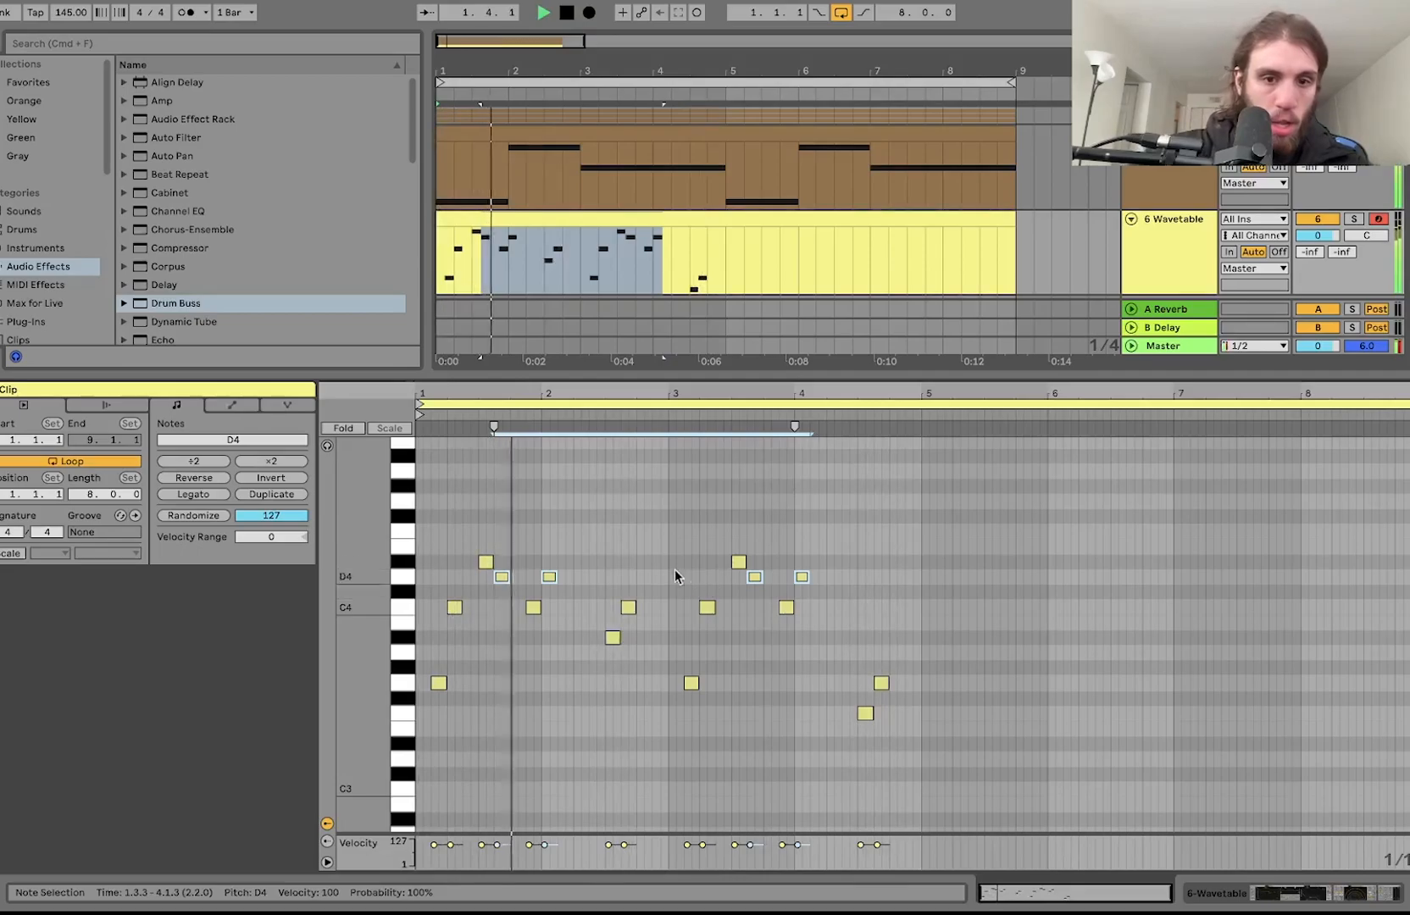
# - Duplicate the full four-bar melody so the copy starts at 5.1.3, filling the eight-bar clip
pyautogui.click(659, 551)
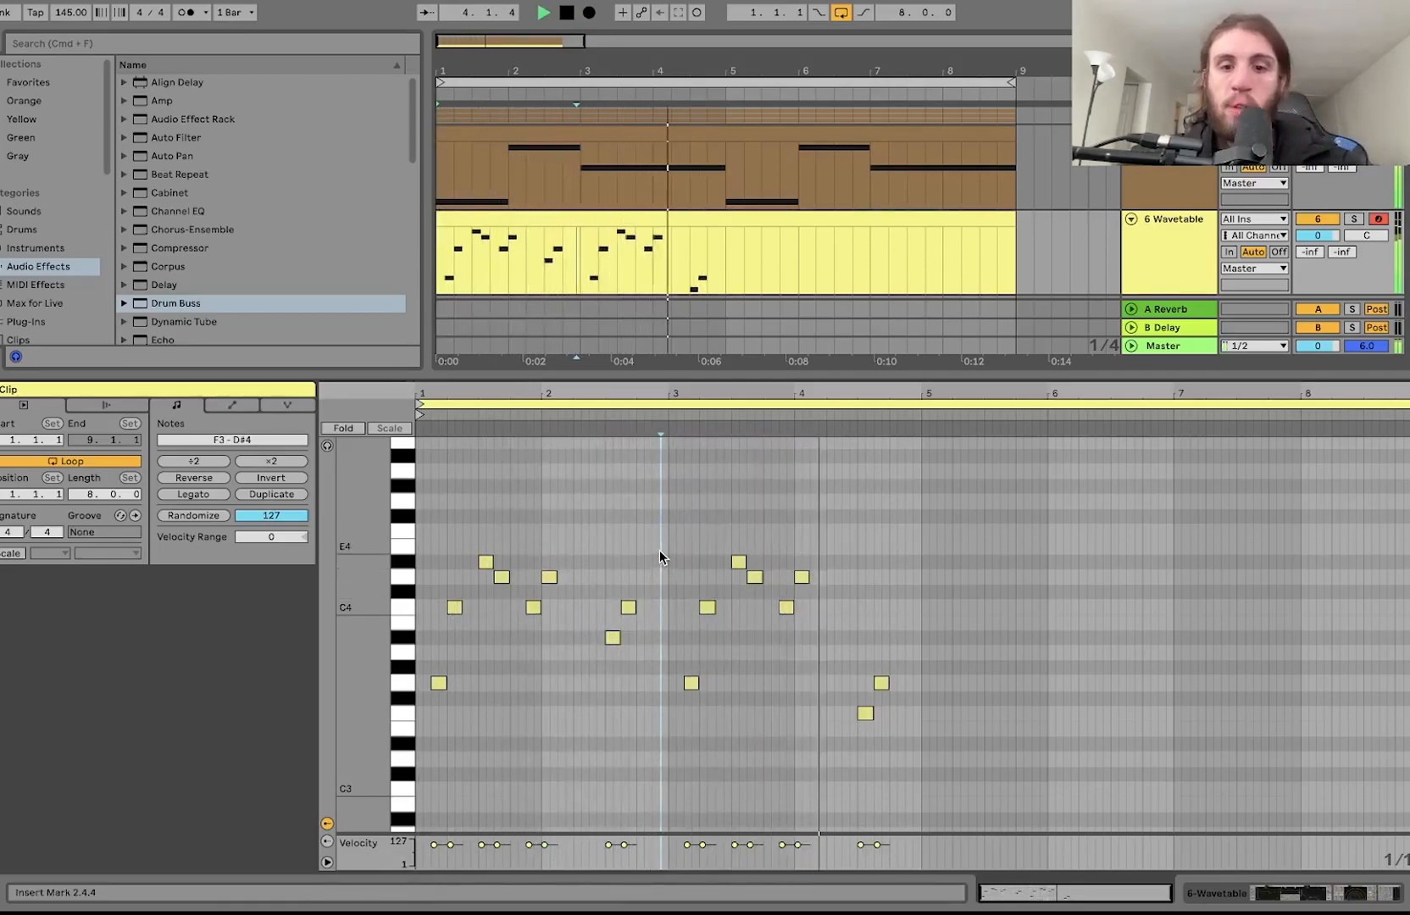
pyautogui.press('super+a')
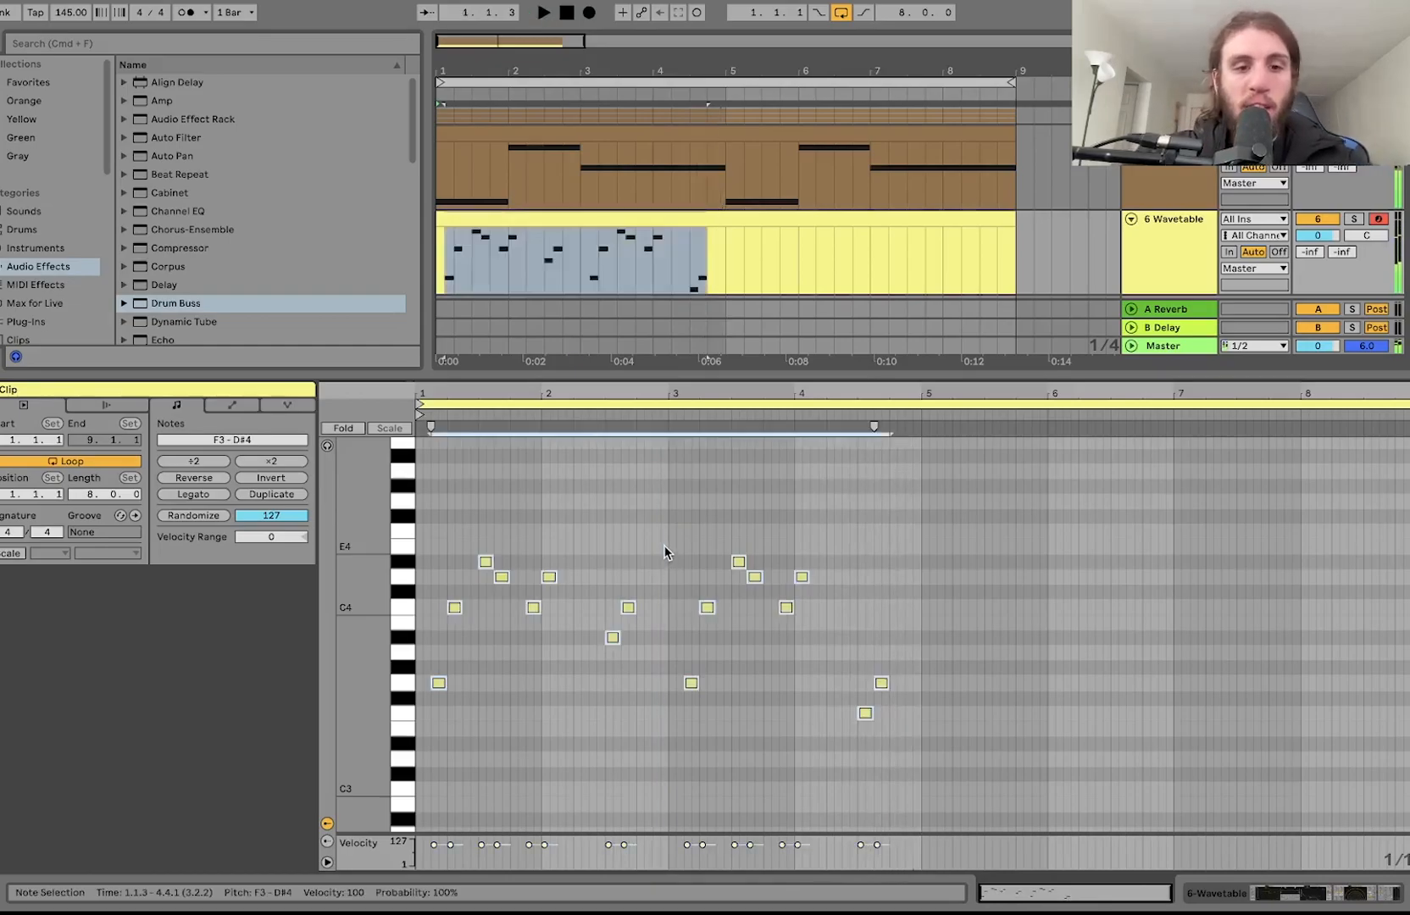
pyautogui.press('super+d')
pyautogui.press('Right')
pyautogui.press('Right')
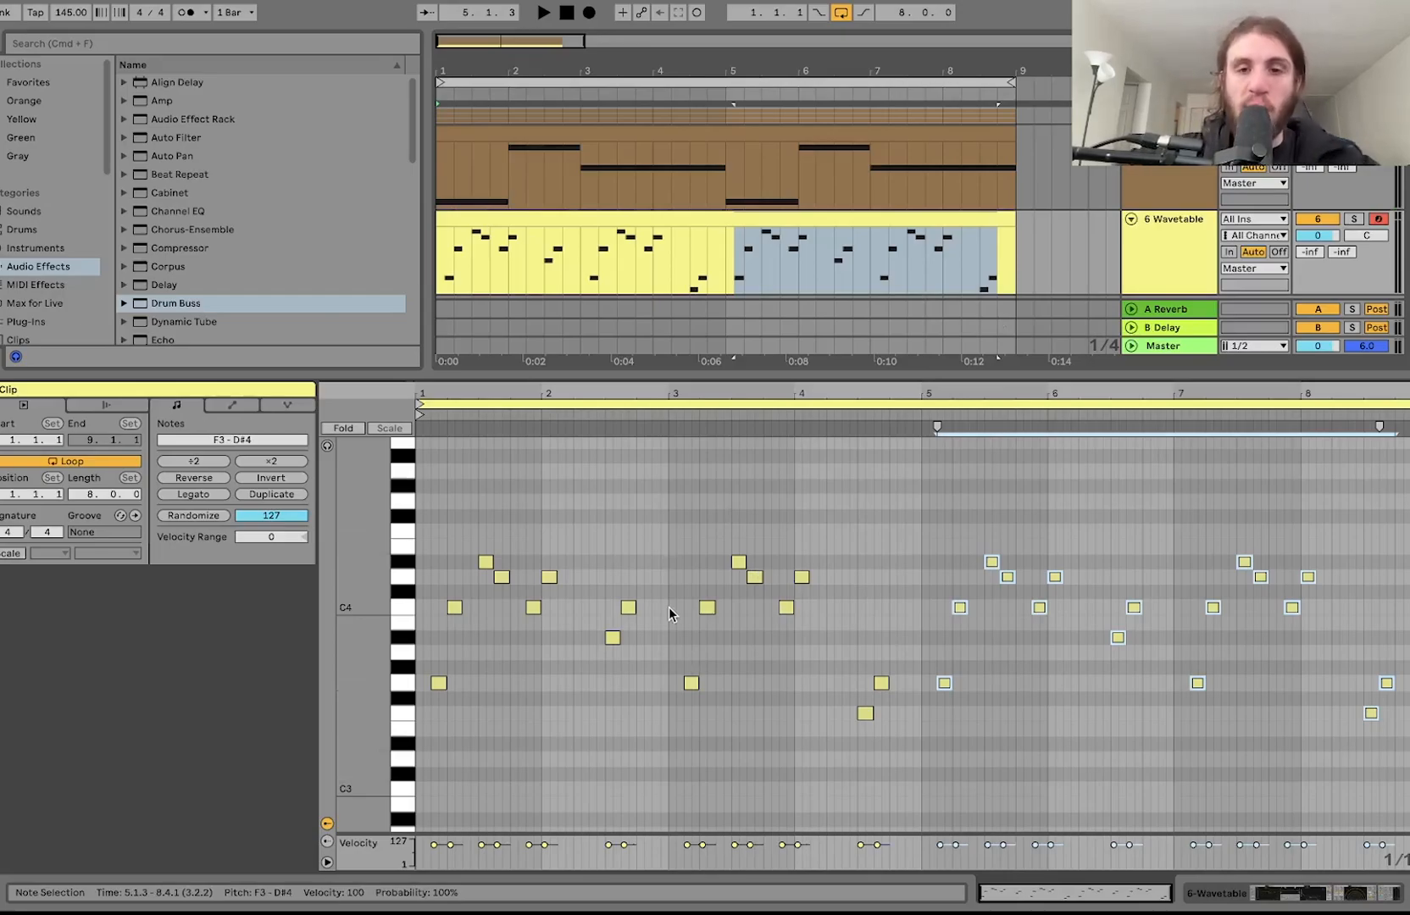
# - Try the whole melody one octave higher during playback and return it to its original octave
pyautogui.click(747, 220)
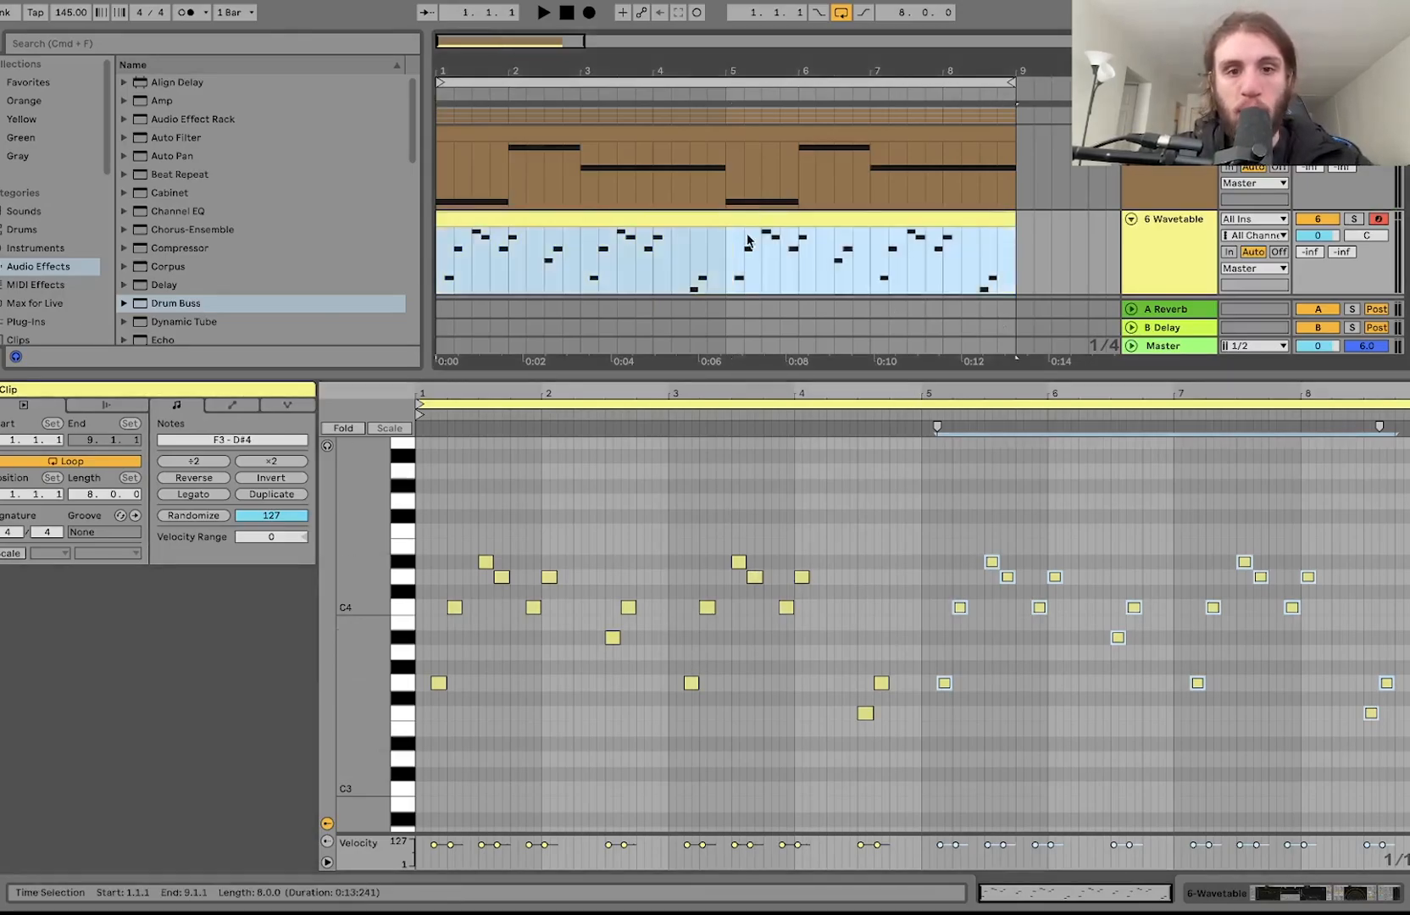
pyautogui.press('space')
pyautogui.click(658, 573)
pyautogui.press('super+a')
pyautogui.hotkey('shift', 'Up')
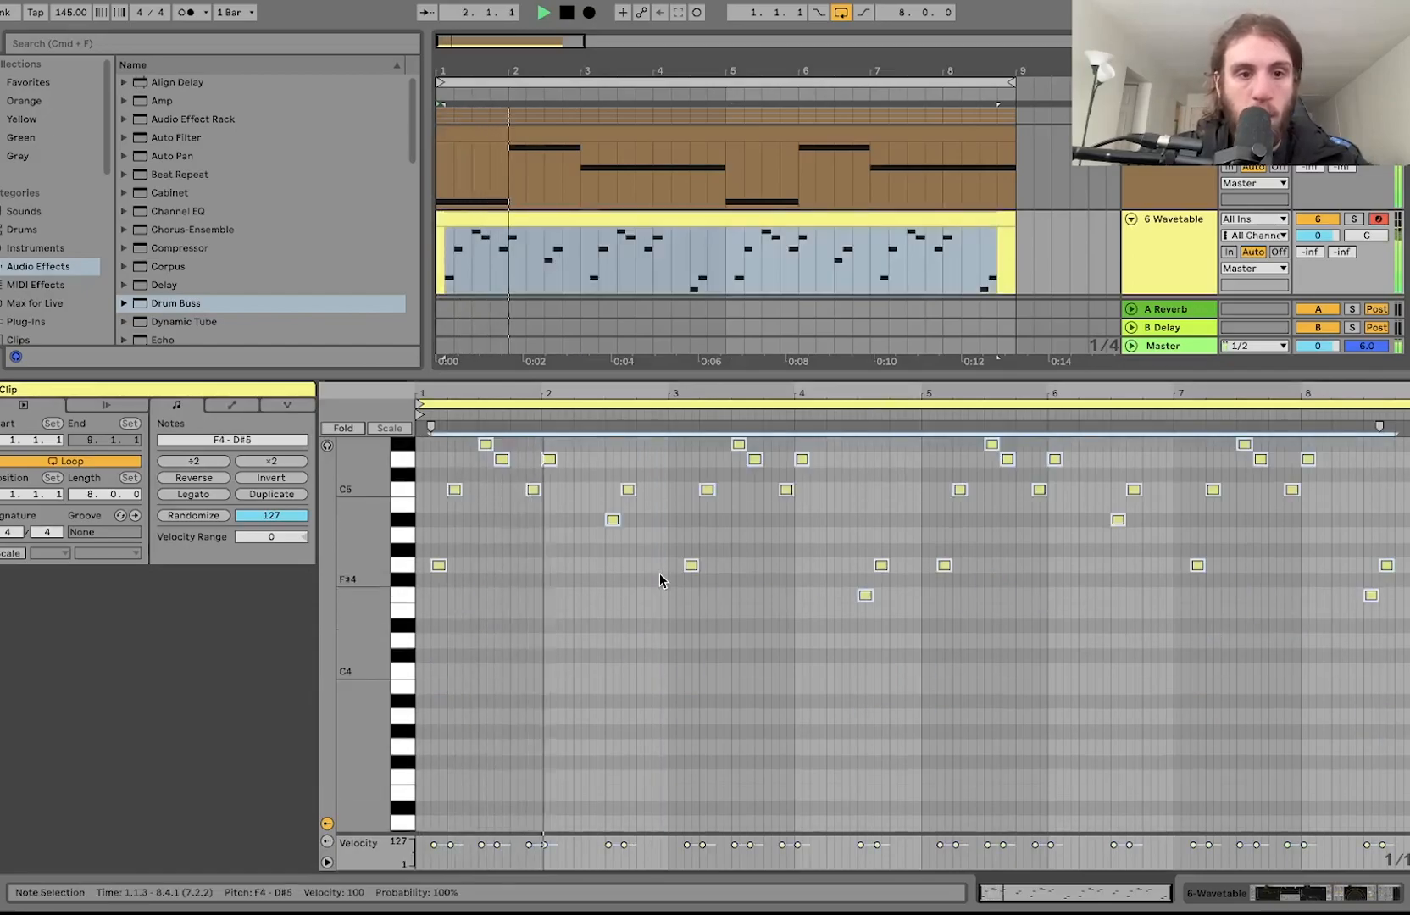
pyautogui.hotkey('shift', 'Down')
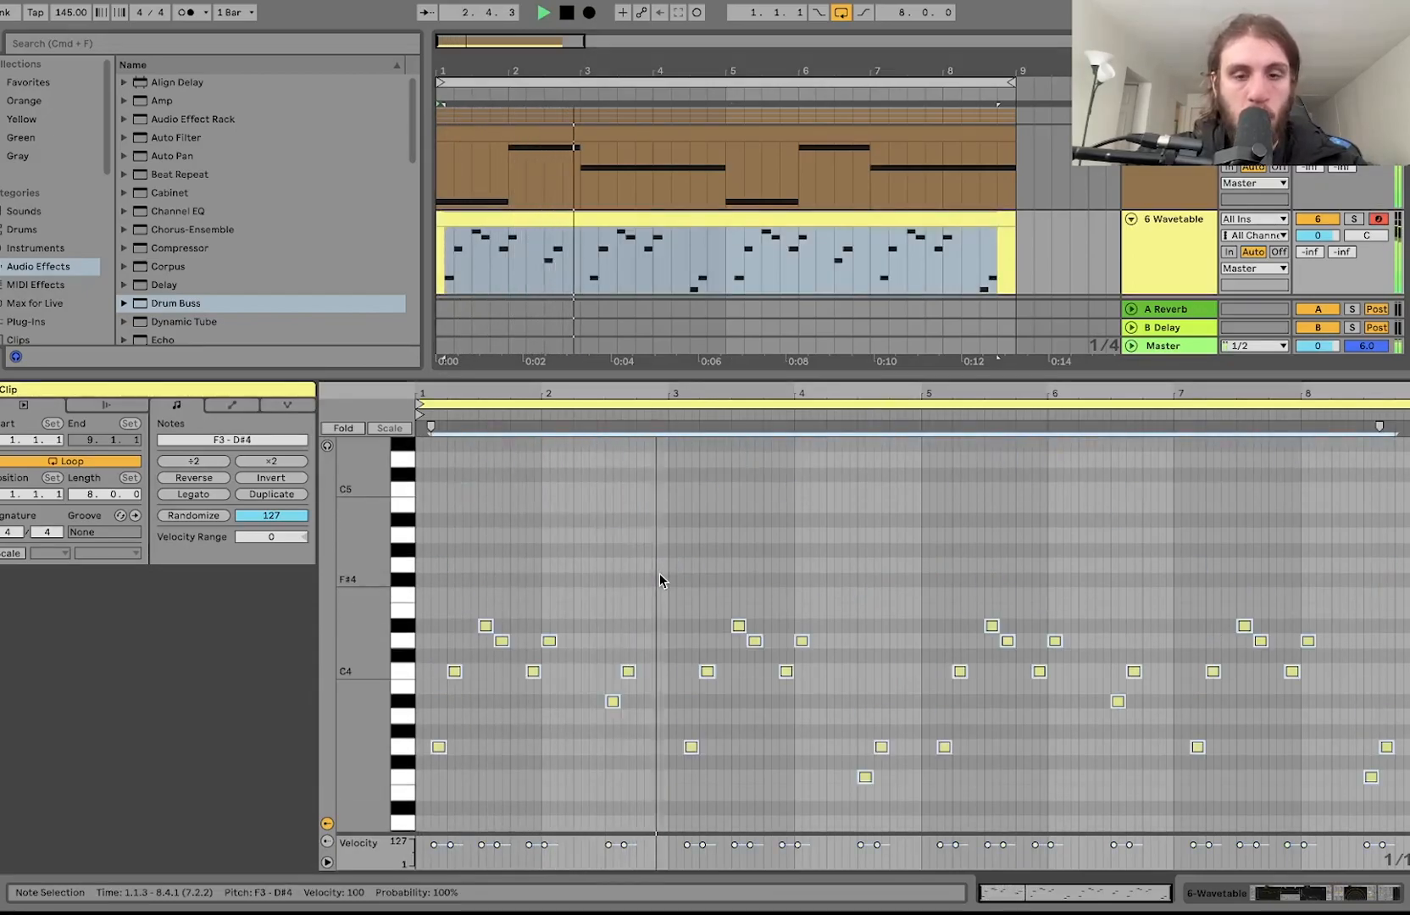
# - Enable Osc 2 on the melody track's Wavetable, with its volume at -4.2 dB and detune at 21 ct
pyautogui.click(1157, 270)
pyautogui.hscroll(-5, 260, 746)
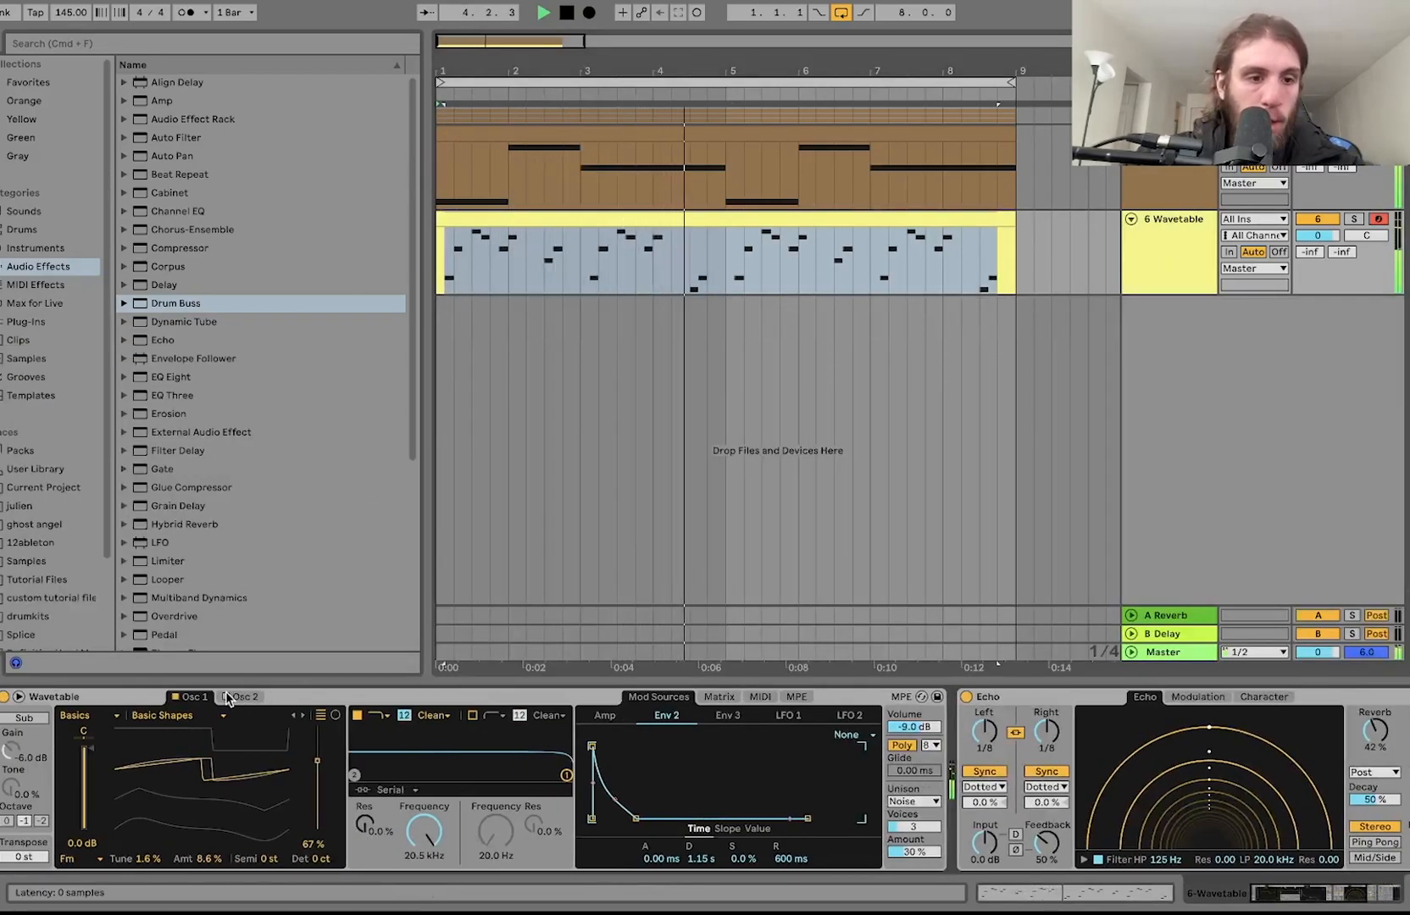
pyautogui.click(227, 698)
pyautogui.moveTo(84, 750); pyautogui.dragTo(84, 780)
pyautogui.moveTo(320, 860); pyautogui.dragTo(321, 846)
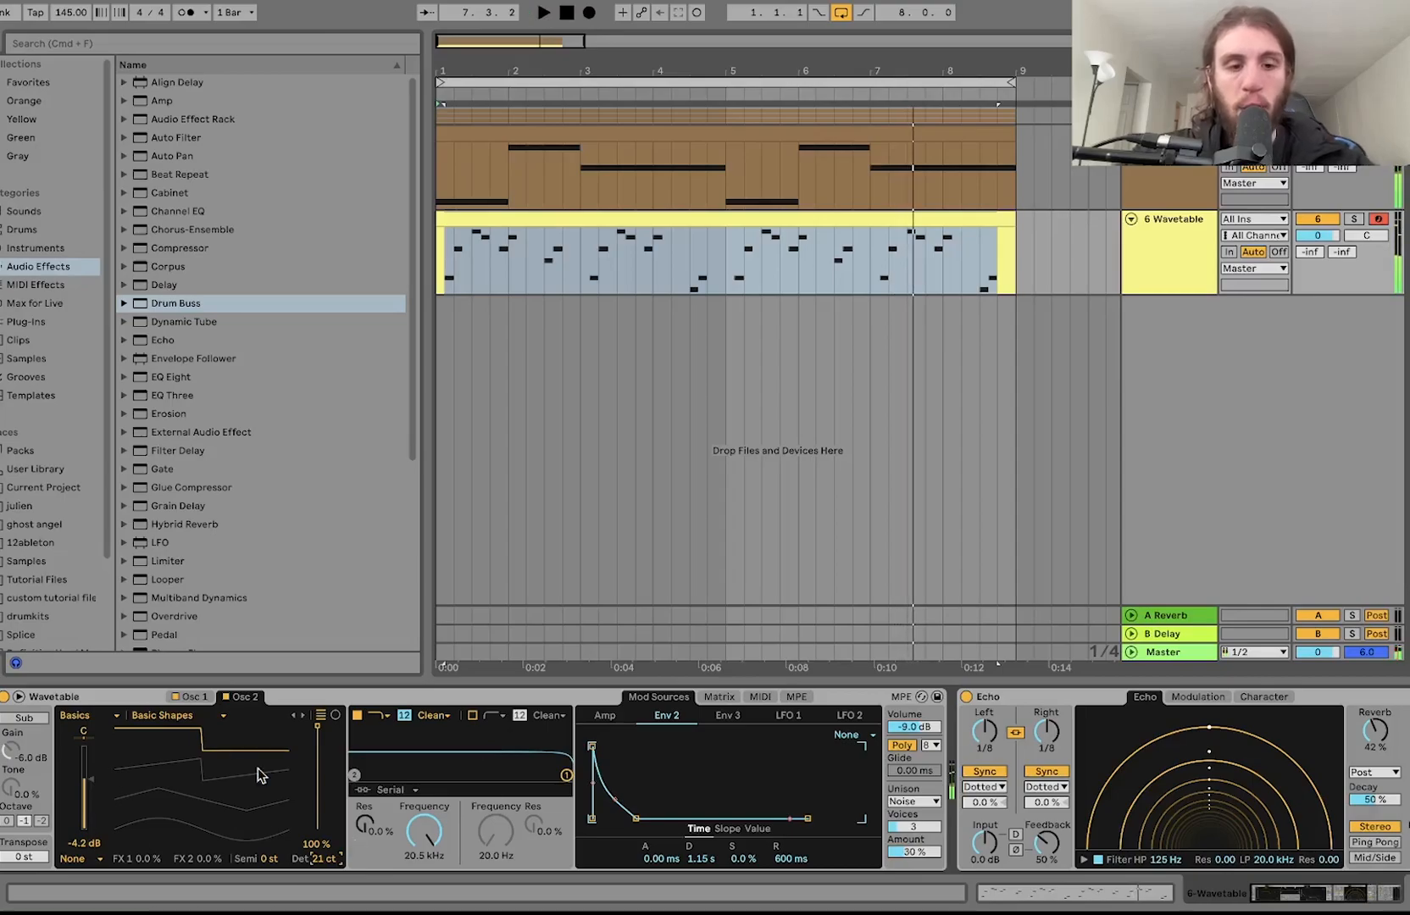
# - Lower the bass and melody track volumes together, bringing the melody track to -1.0 dB
pyautogui.press('space')
pyautogui.click(1180, 261)
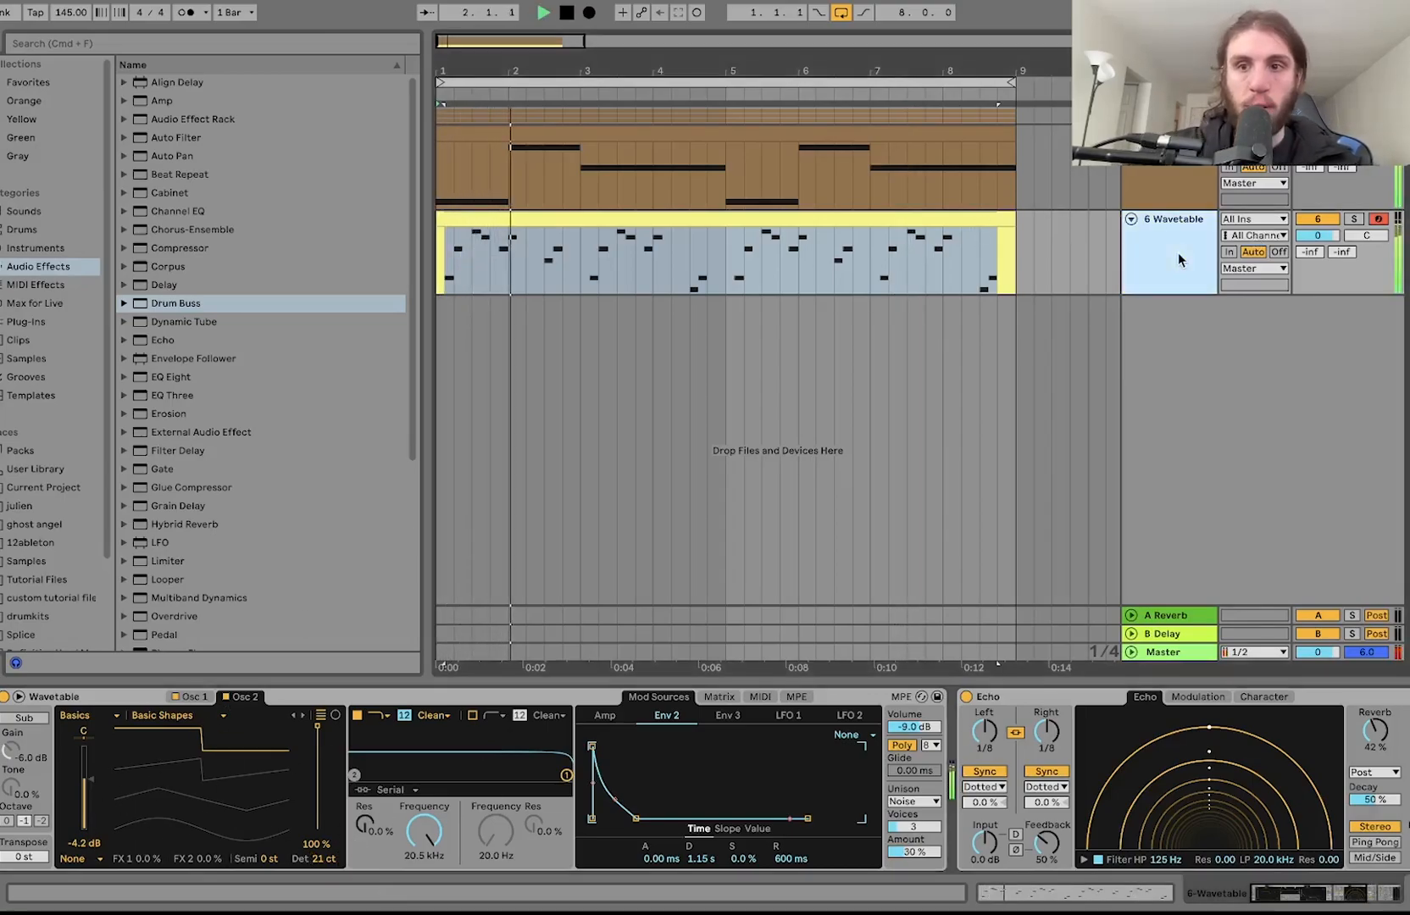
pyautogui.keyDown('shift'); pyautogui.click(1183, 194); pyautogui.keyUp('shift')
pyautogui.press('space')
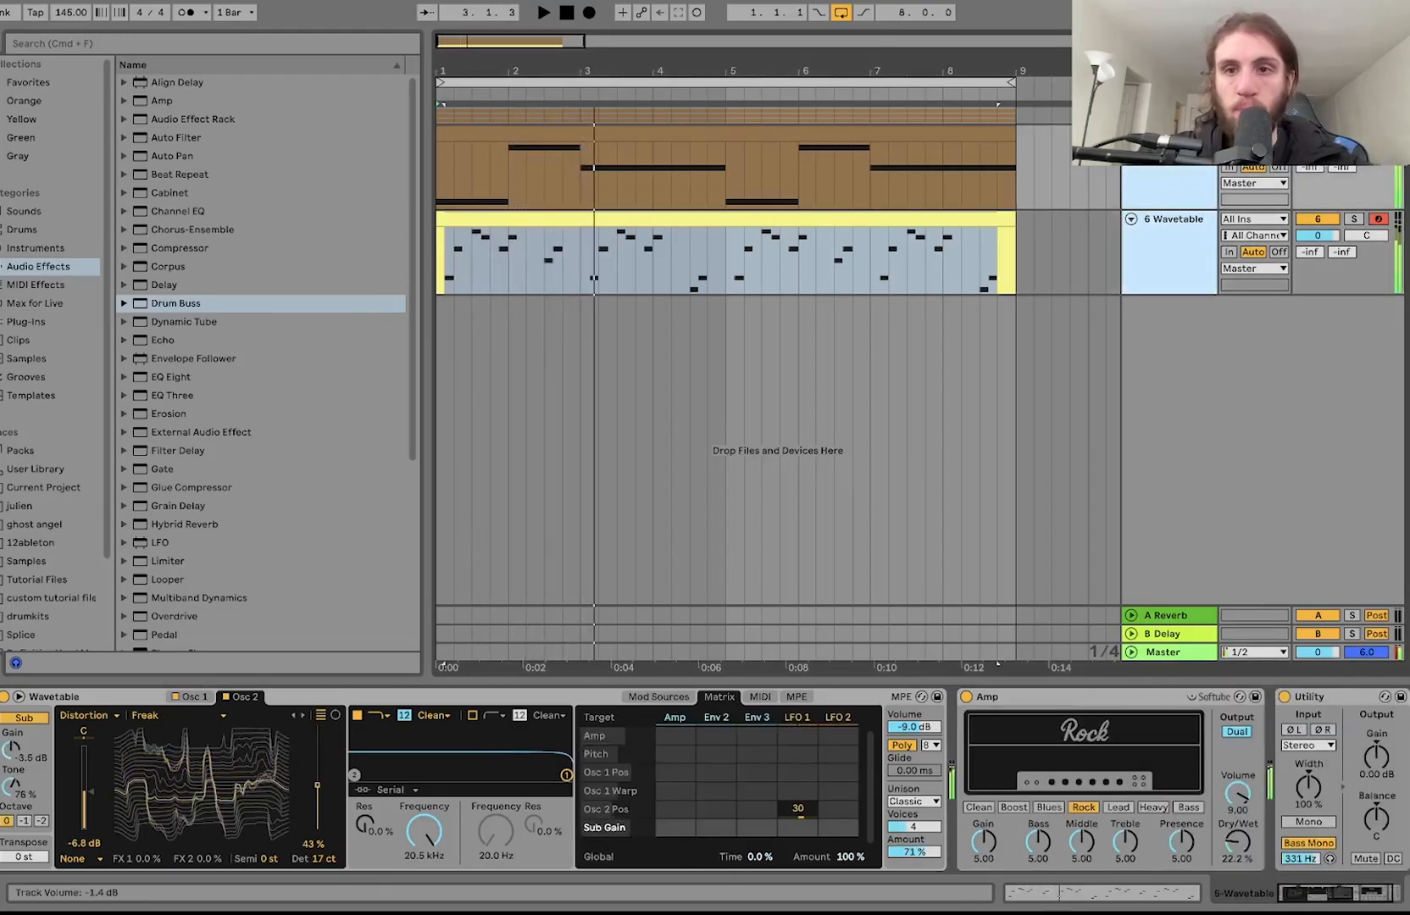
pyautogui.moveTo(1317, 151); pyautogui.dragTo(1317, 156)
# - Insert a new MIDI track below the bass track and load the default Wavetable instrument on it
pyautogui.click(1162, 189)
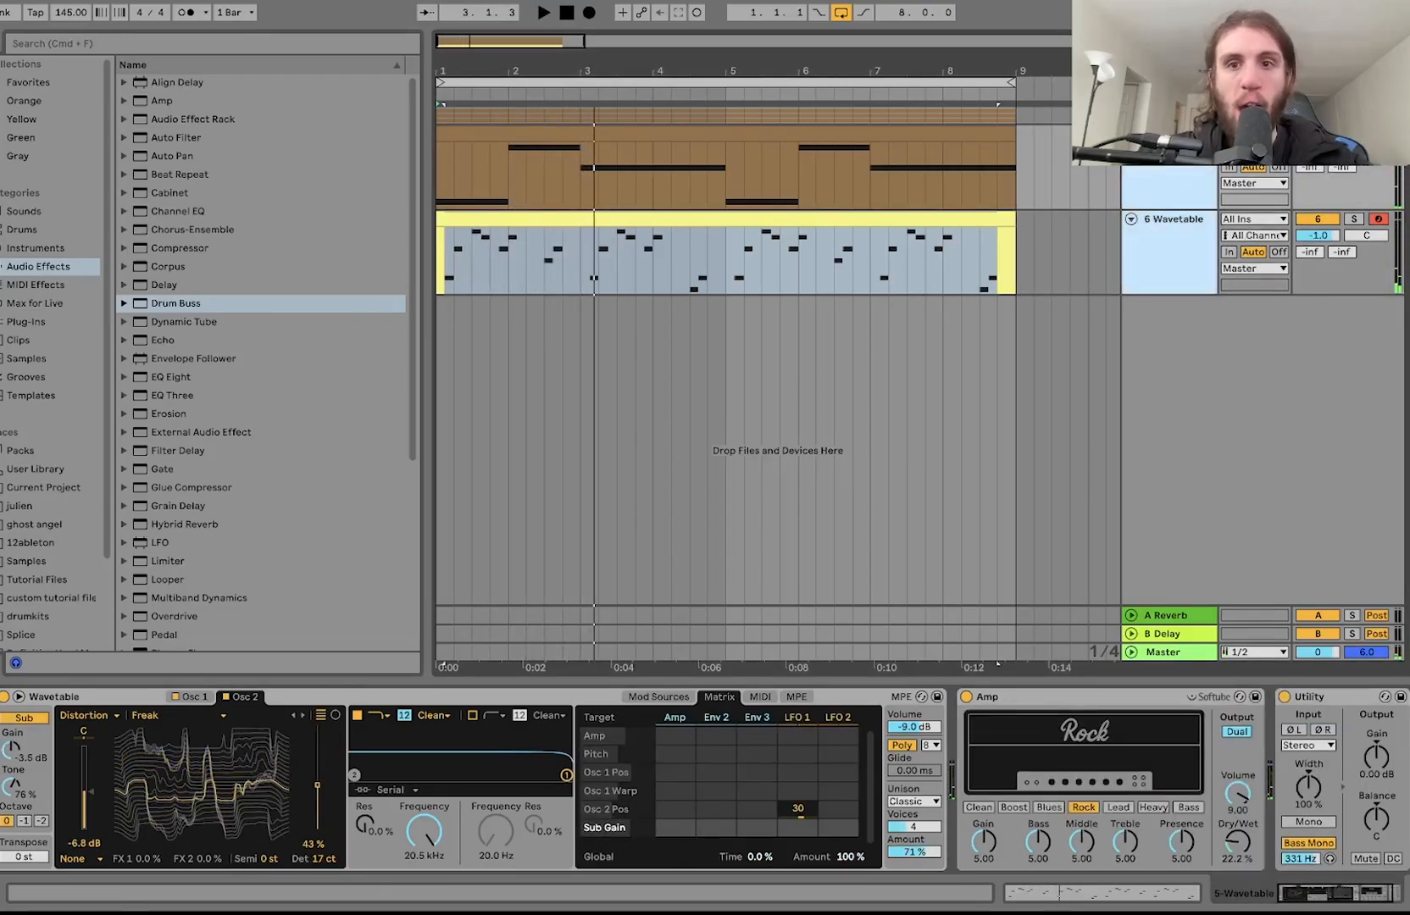
pyautogui.press('super+shift+t')
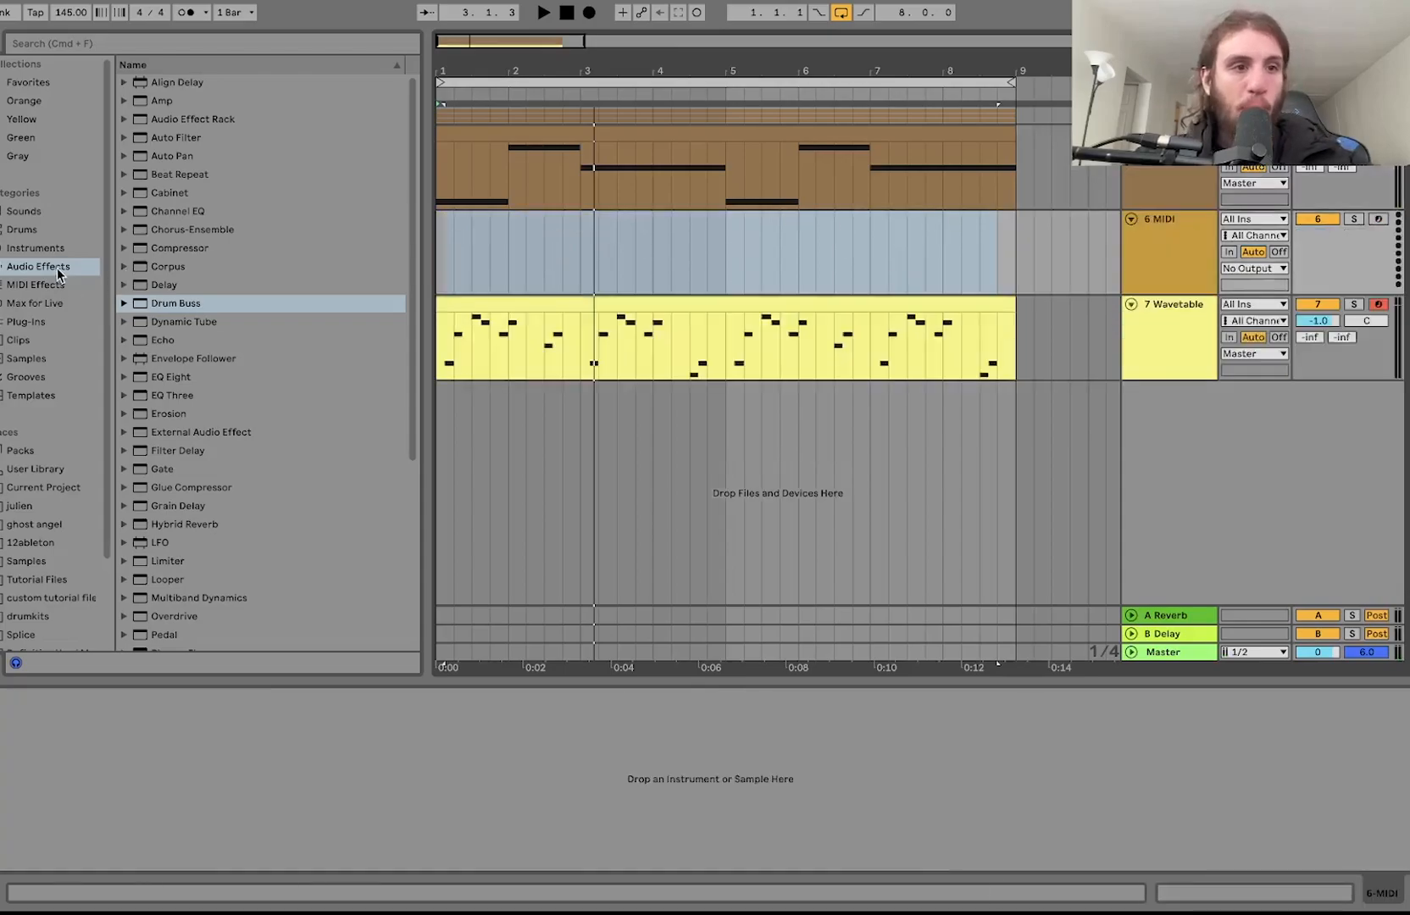
pyautogui.click(38, 248)
pyautogui.doubleClick(174, 377)
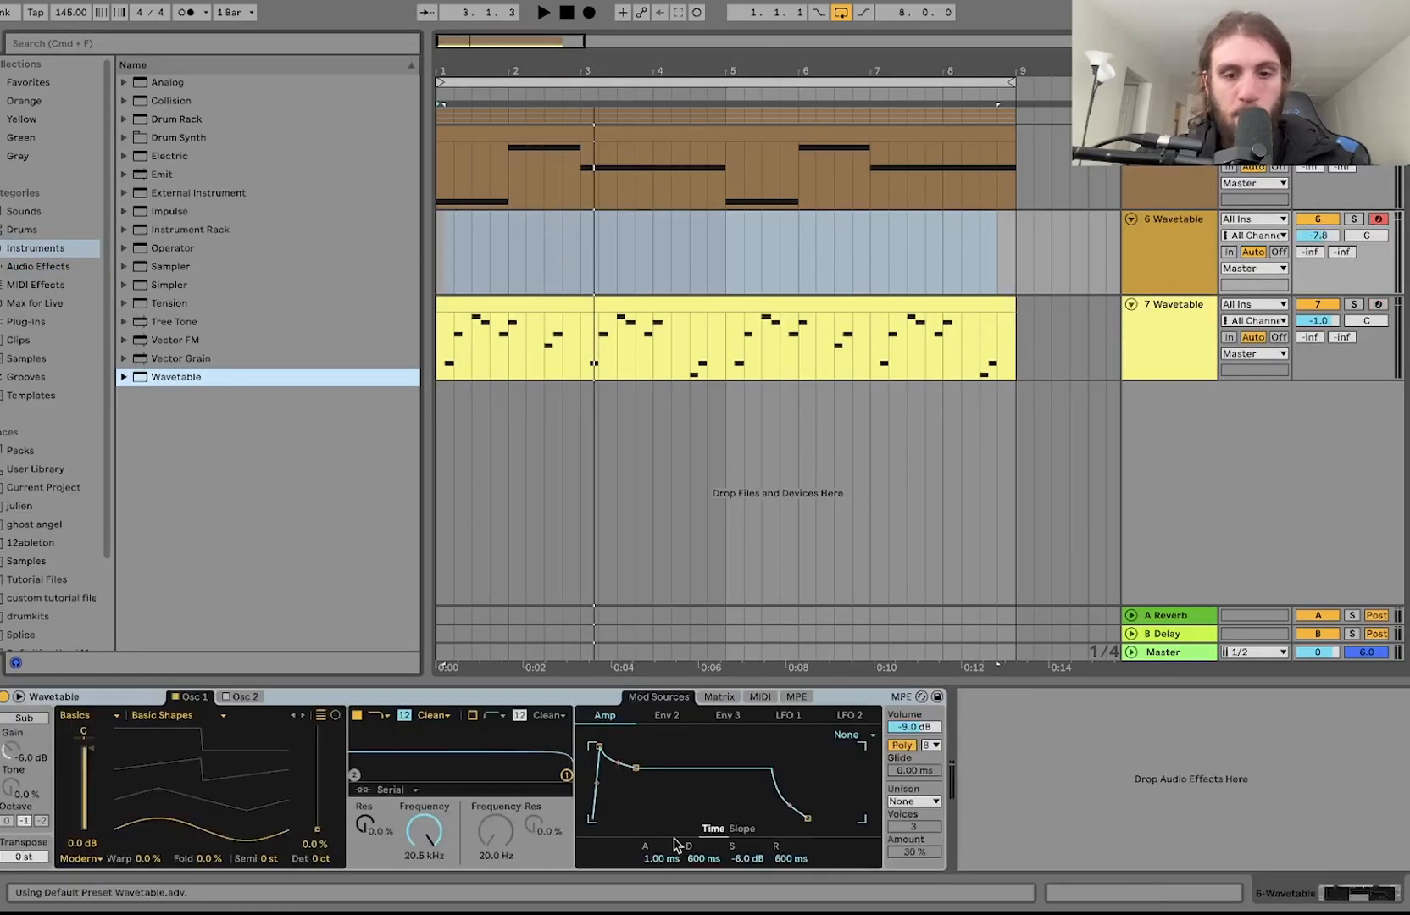
# - Set the amp envelope to 0.00 ms attack, 584 ms decay, 0.0 dB sustain and 2.64 ms release, and the Osc 1 position to 66%
pyautogui.moveTo(636, 768); pyautogui.dragTo(641, 746)
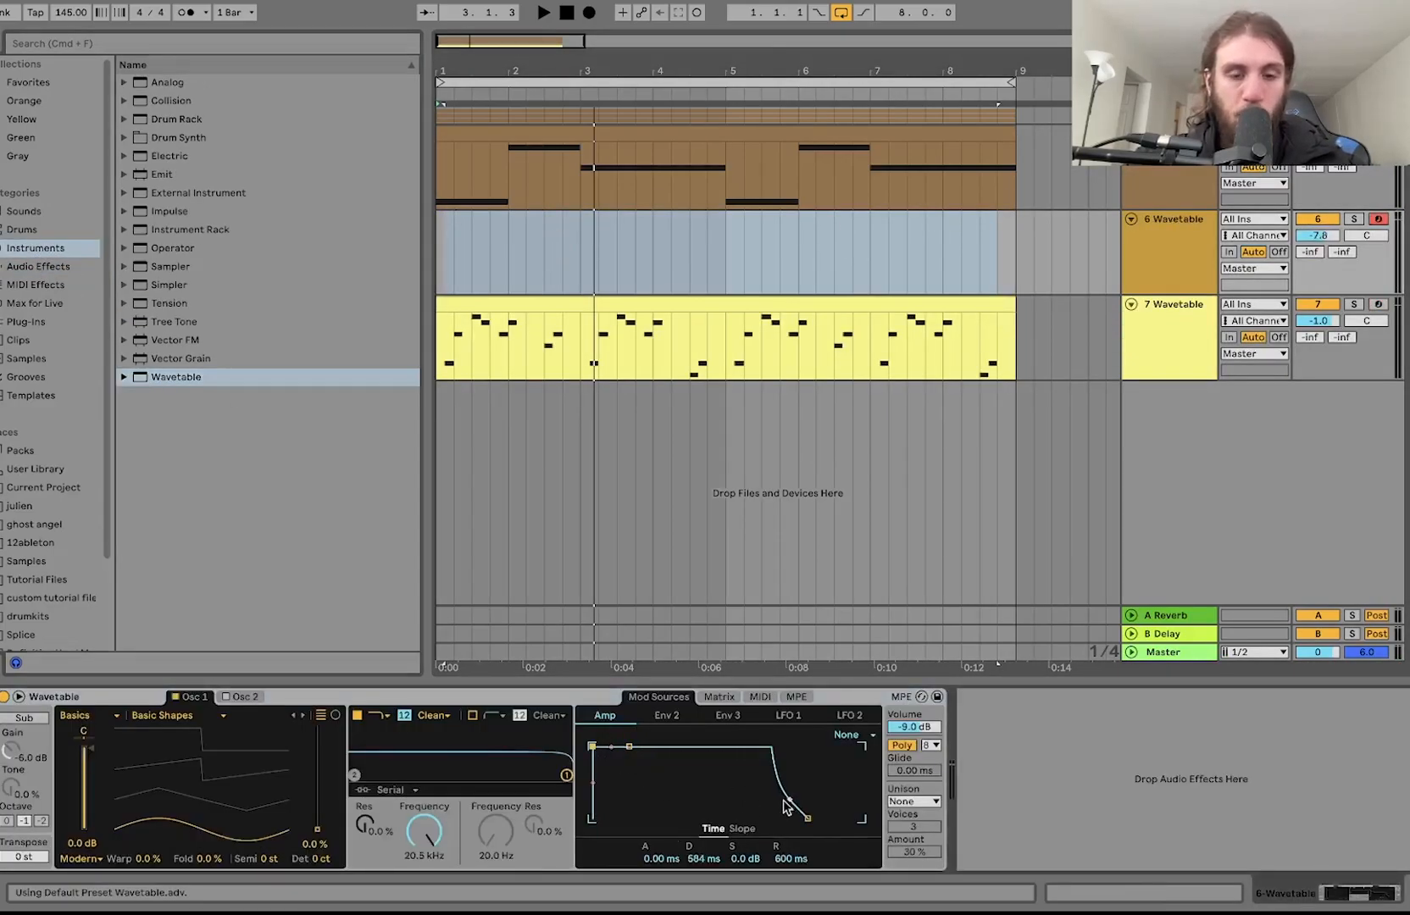
pyautogui.moveTo(812, 815); pyautogui.dragTo(783, 819)
pyautogui.moveTo(196, 778); pyautogui.dragTo(141, 762)
# - Set the new Wavetable's unison to Noise with 8 voices and 71% amount
pyautogui.click(914, 801)
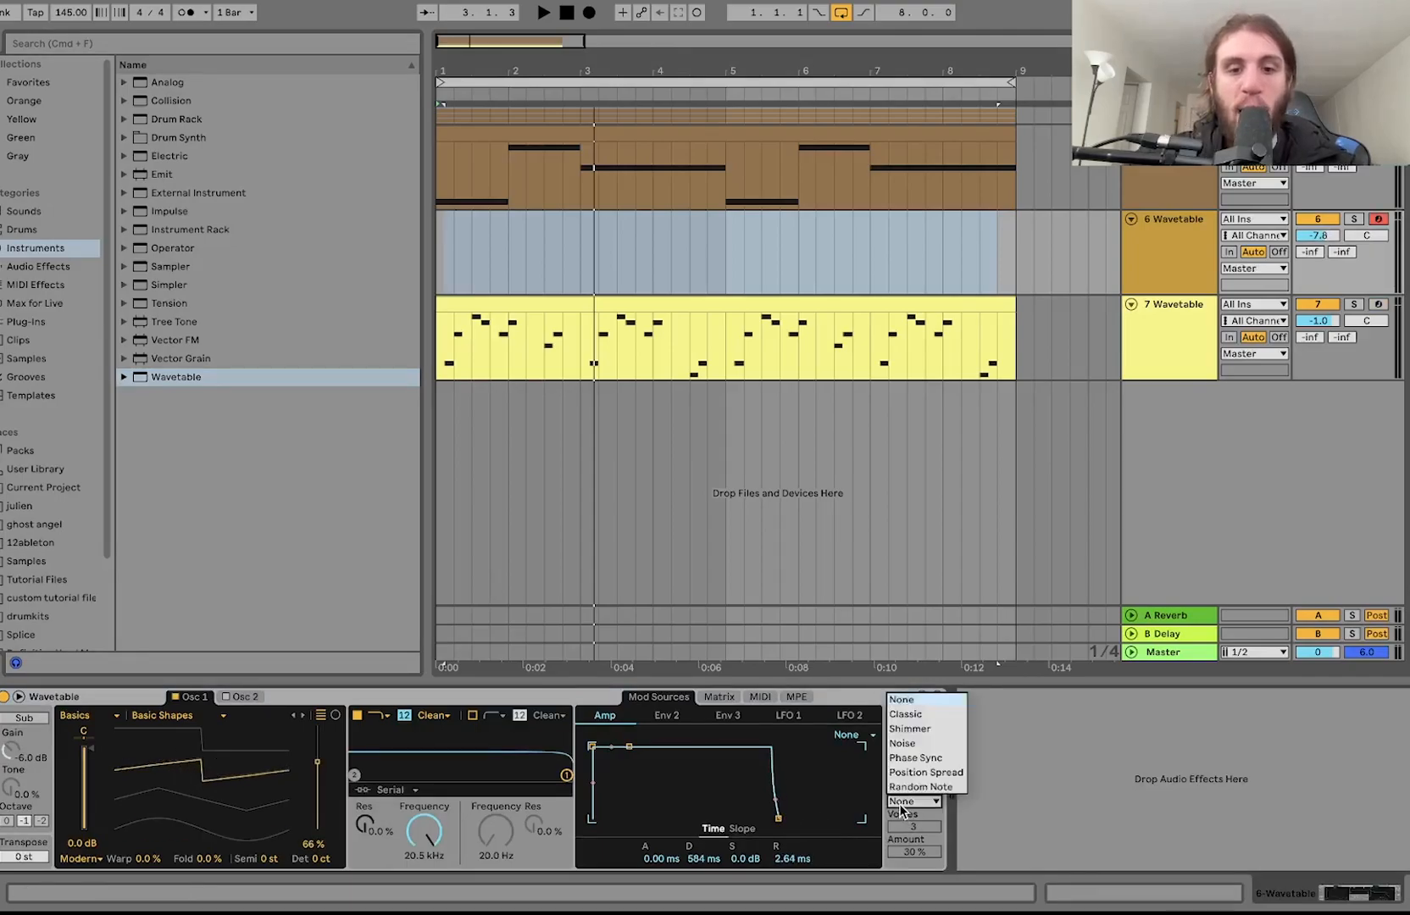
pyautogui.click(905, 741)
pyautogui.moveTo(917, 826); pyautogui.dragTo(916, 798)
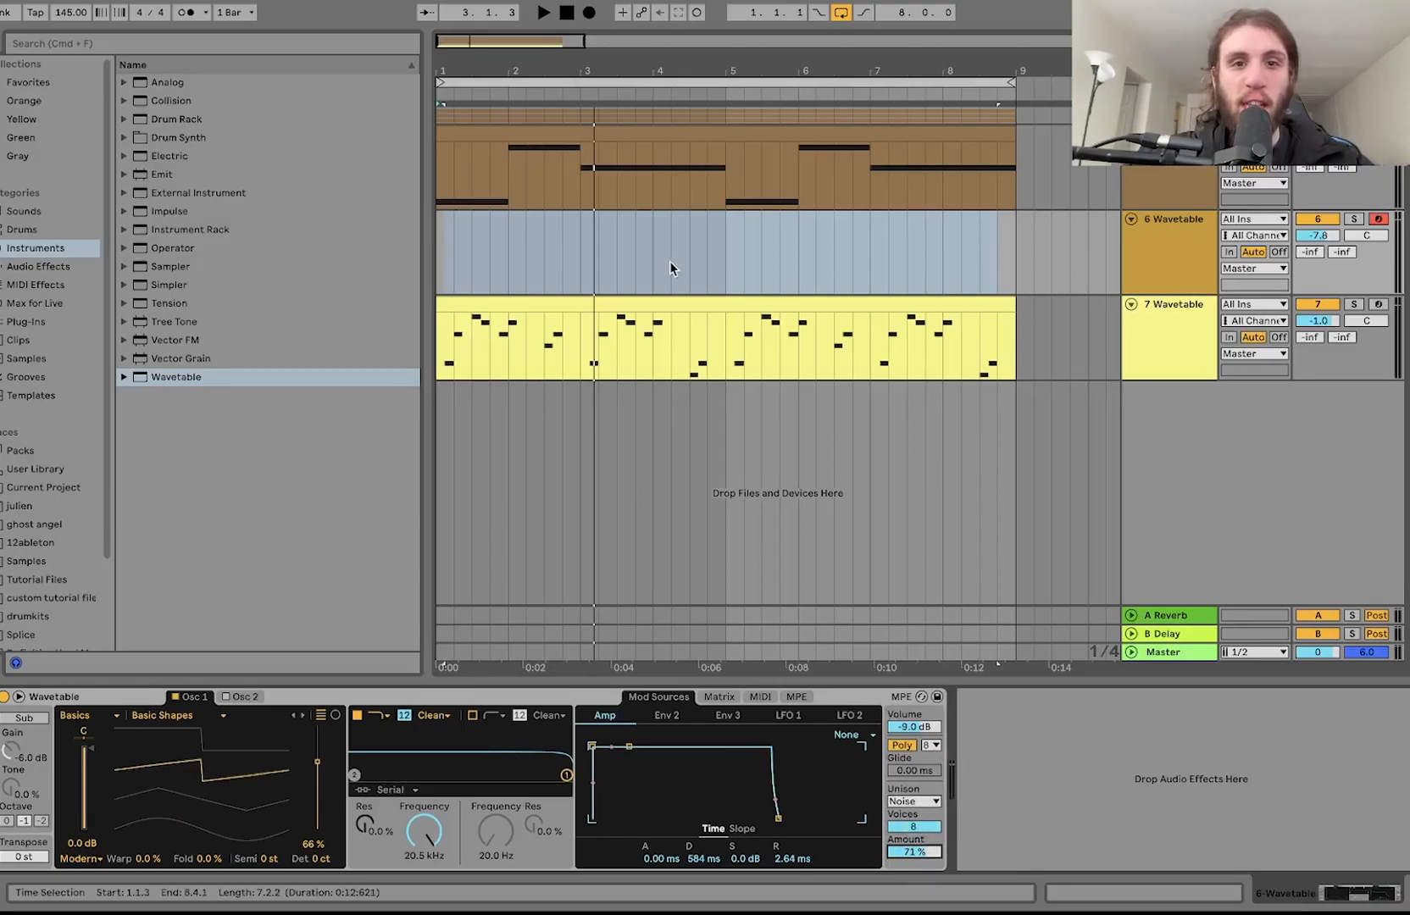
# - Set the new Wavetable track's volume to -3.4 dB and arm the bass and new tracks in turn to compare their sounds
pyautogui.click(700, 273)
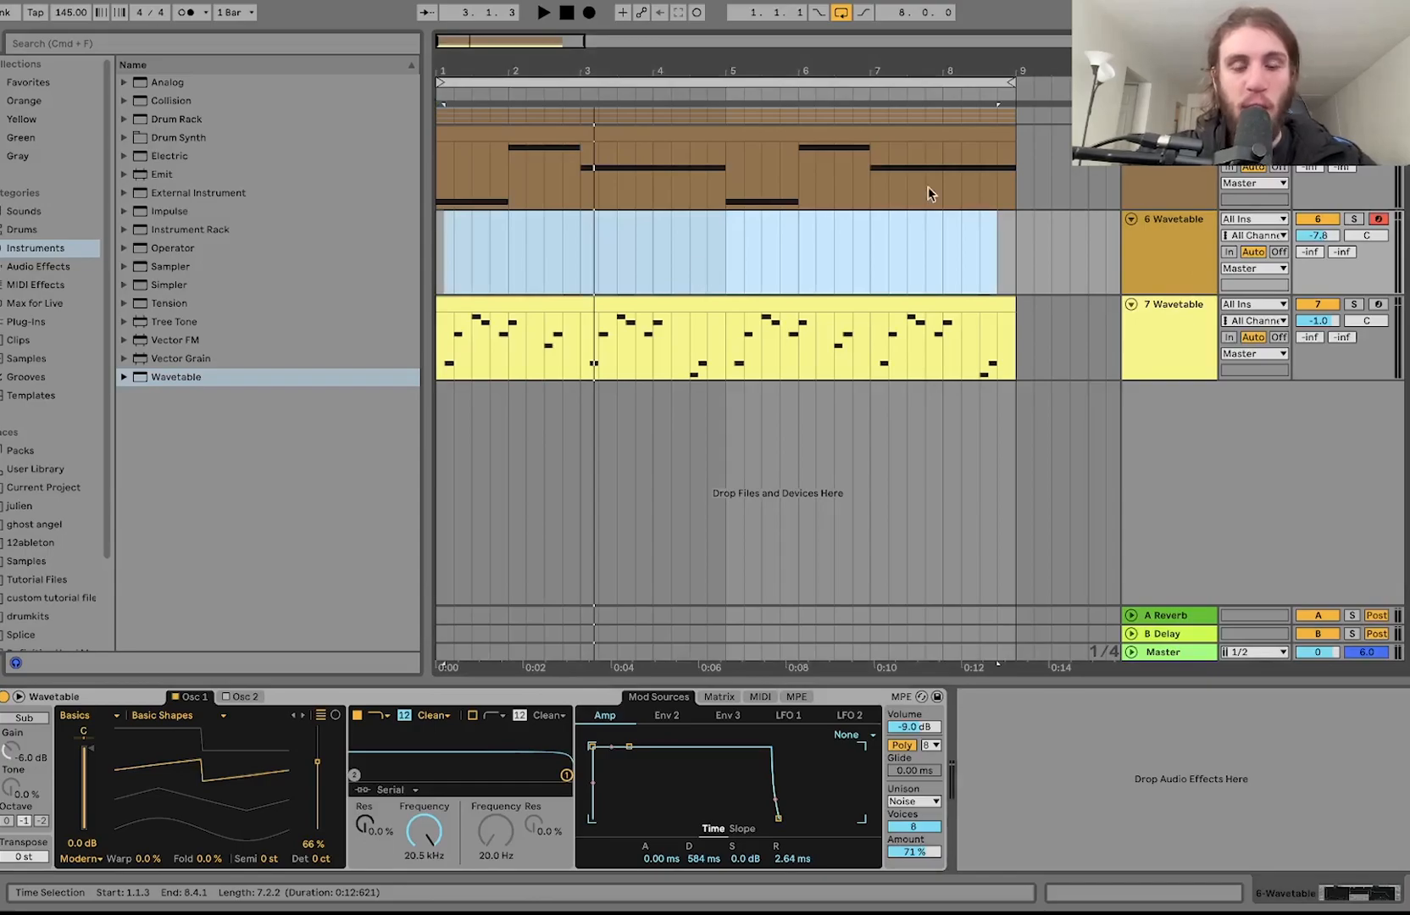
pyautogui.moveTo(1334, 230); pyautogui.dragTo(1333, 229)
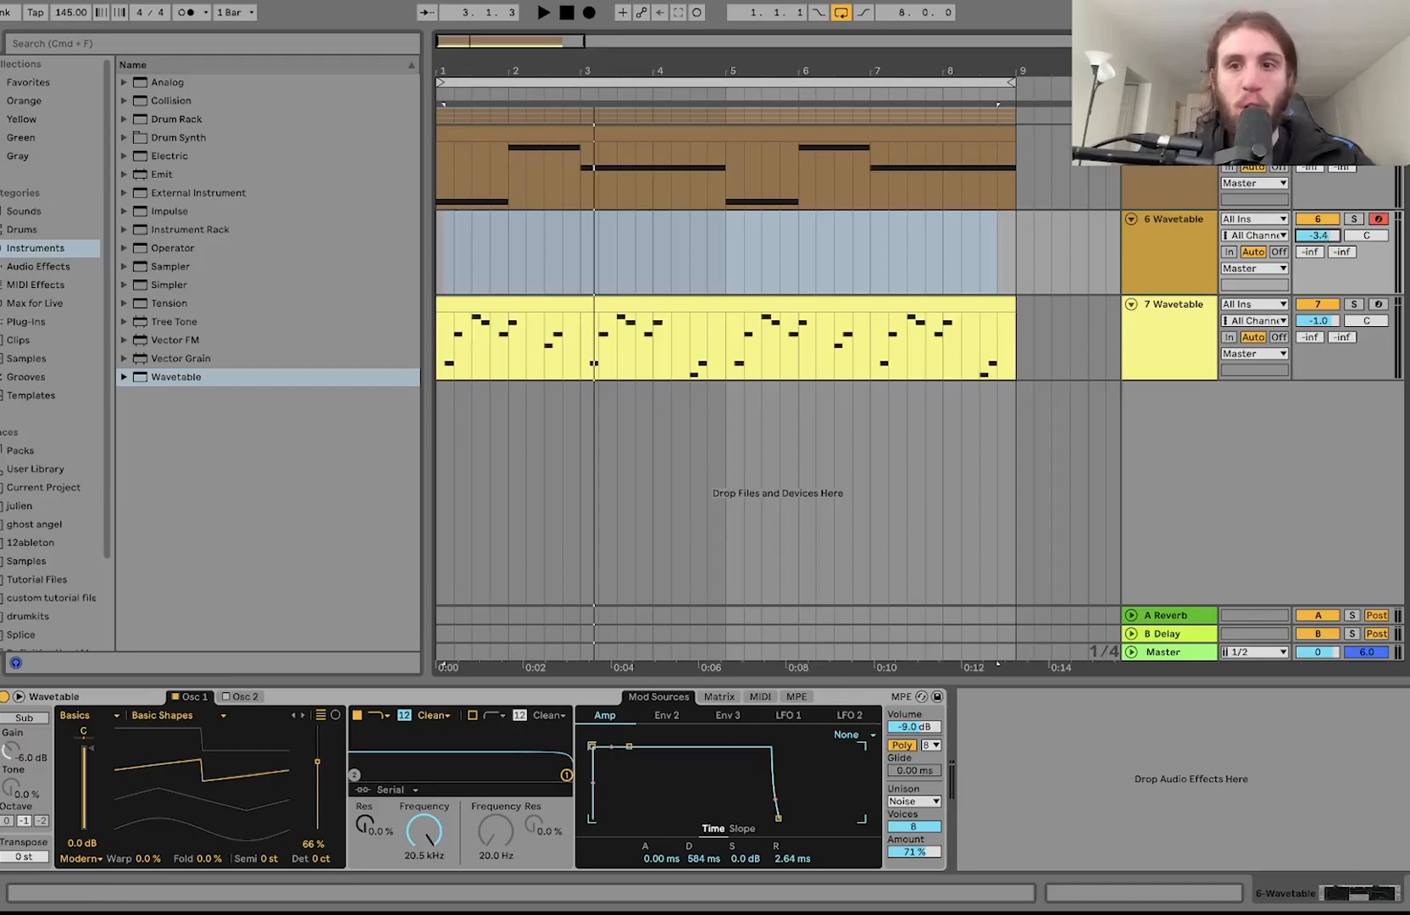
pyautogui.click(1379, 133)
pyautogui.press('z')
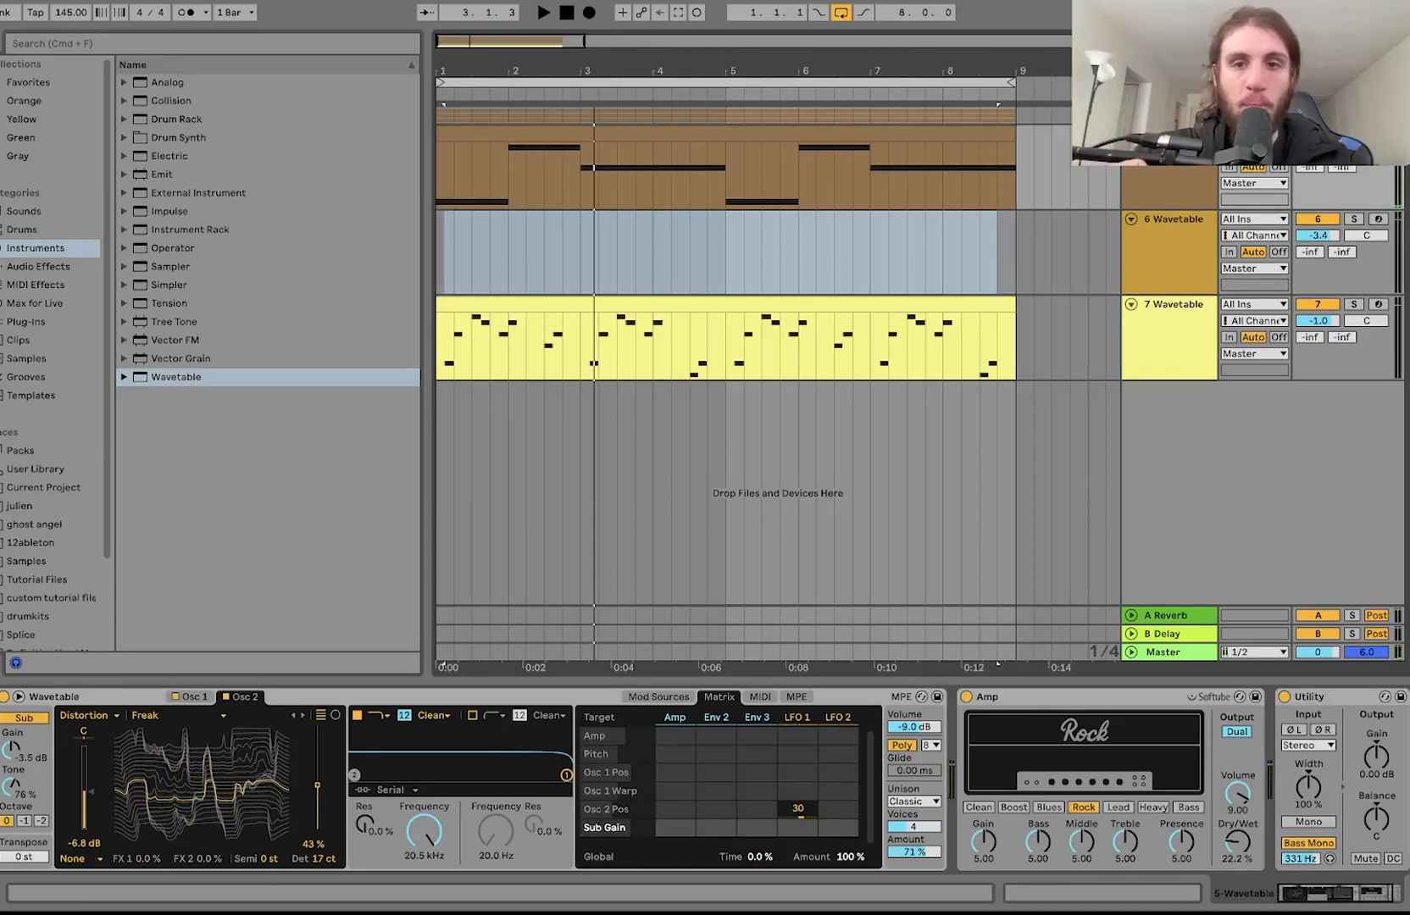
pyautogui.click(1379, 220)
pyautogui.press('a')
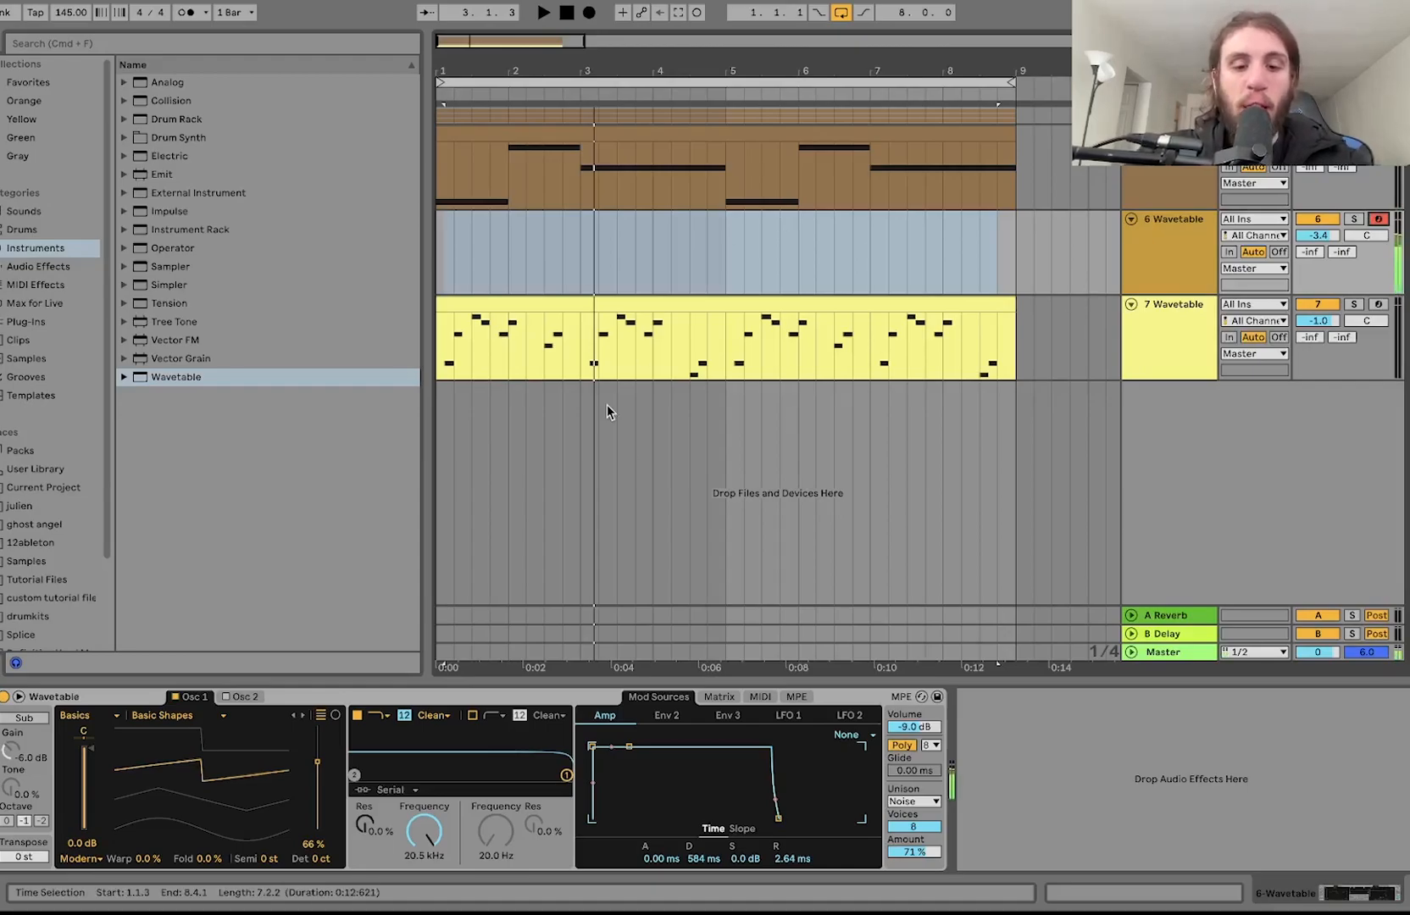
pyautogui.click(485, 293)
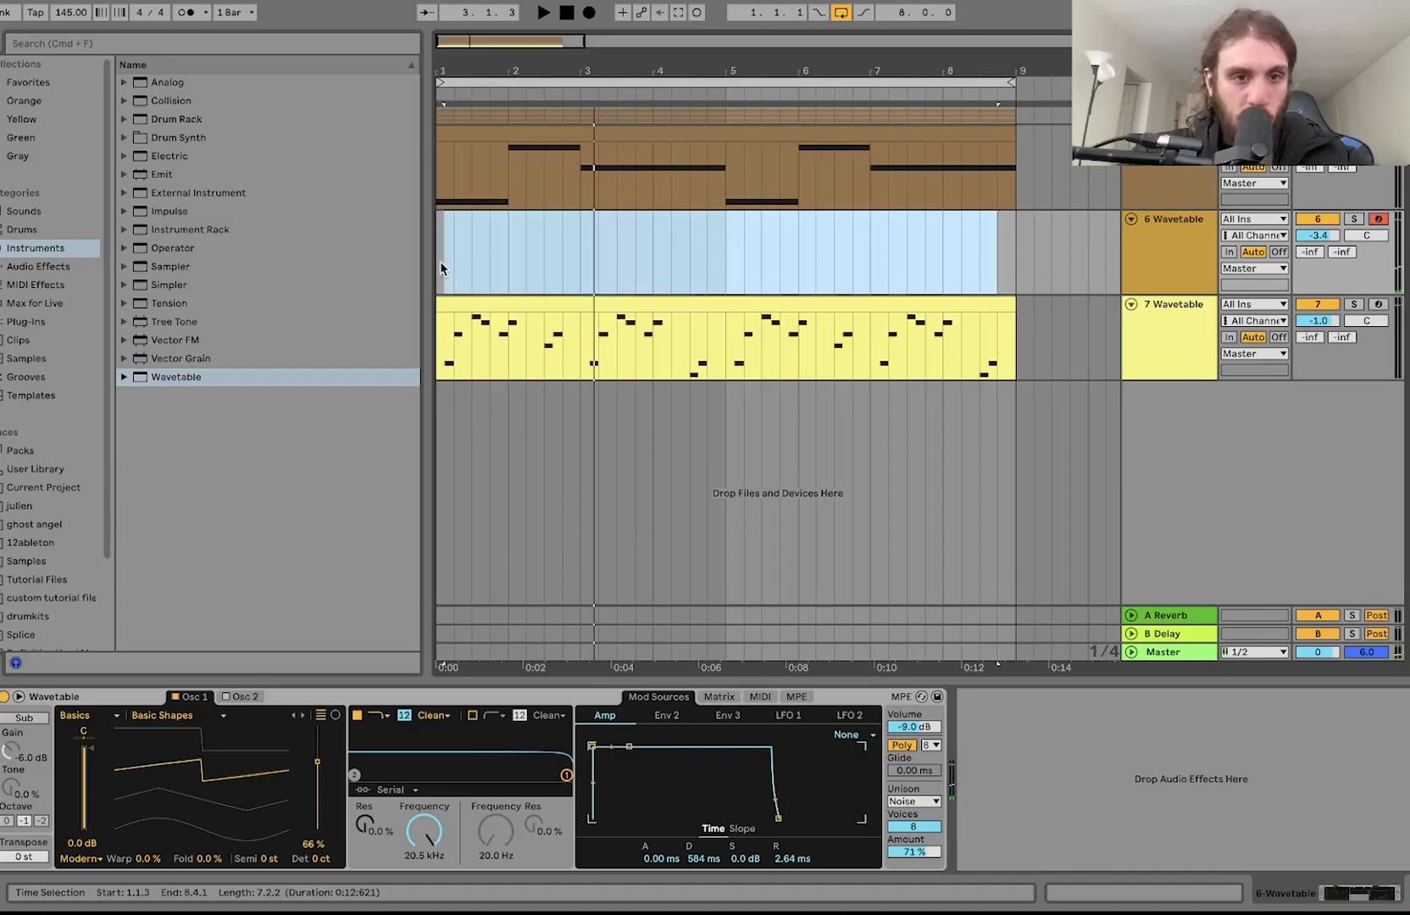
# - Clear the selected time range on the track 6 Wavetable, add a Reverb to it and set the decay to 2.64 s
pyautogui.press('Delete')
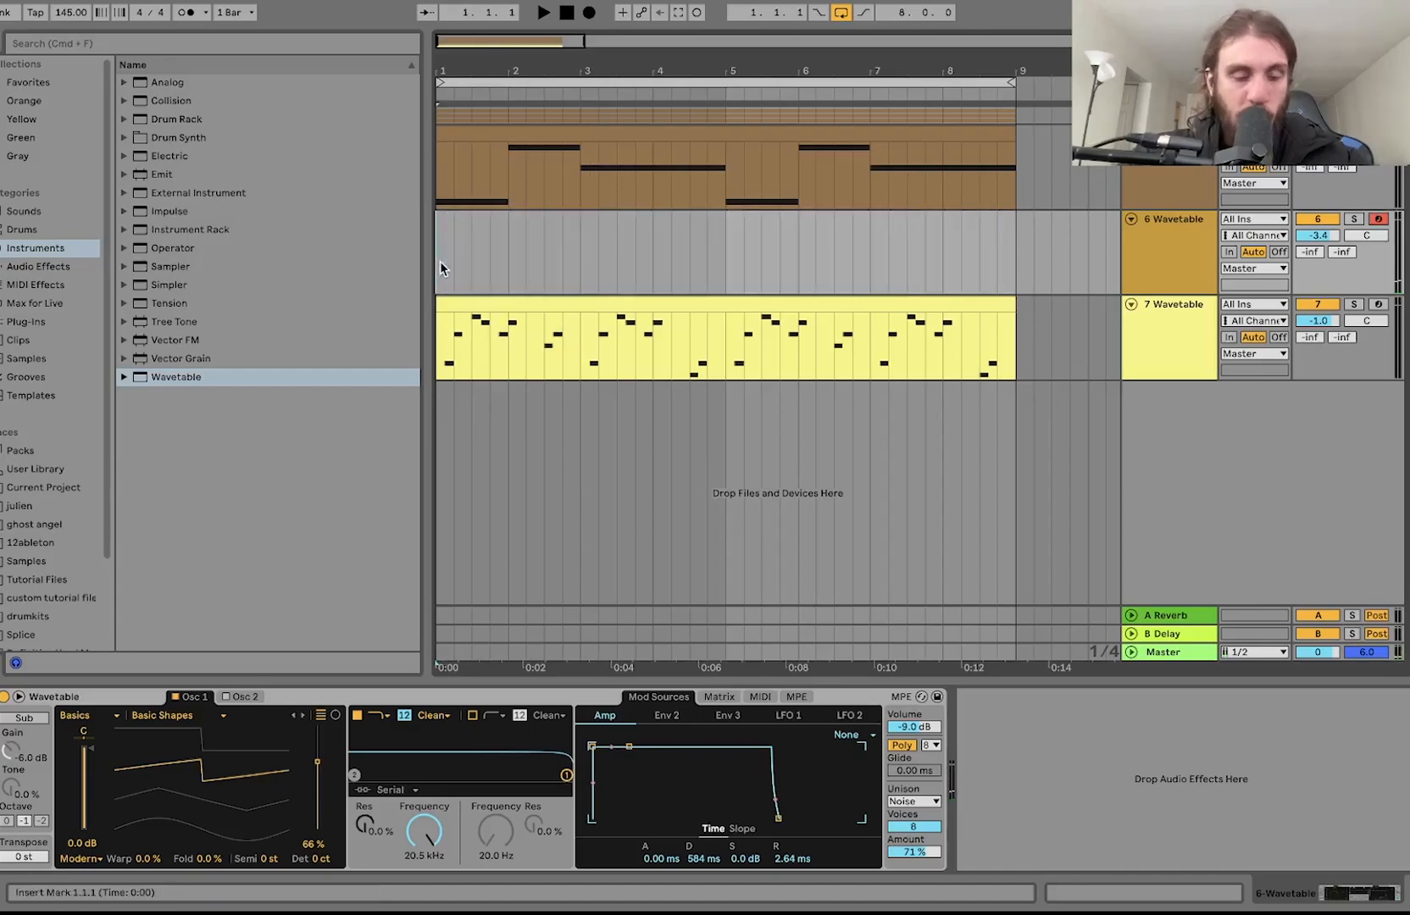
pyautogui.click(23, 268)
pyautogui.scroll(-5, 193, 475)
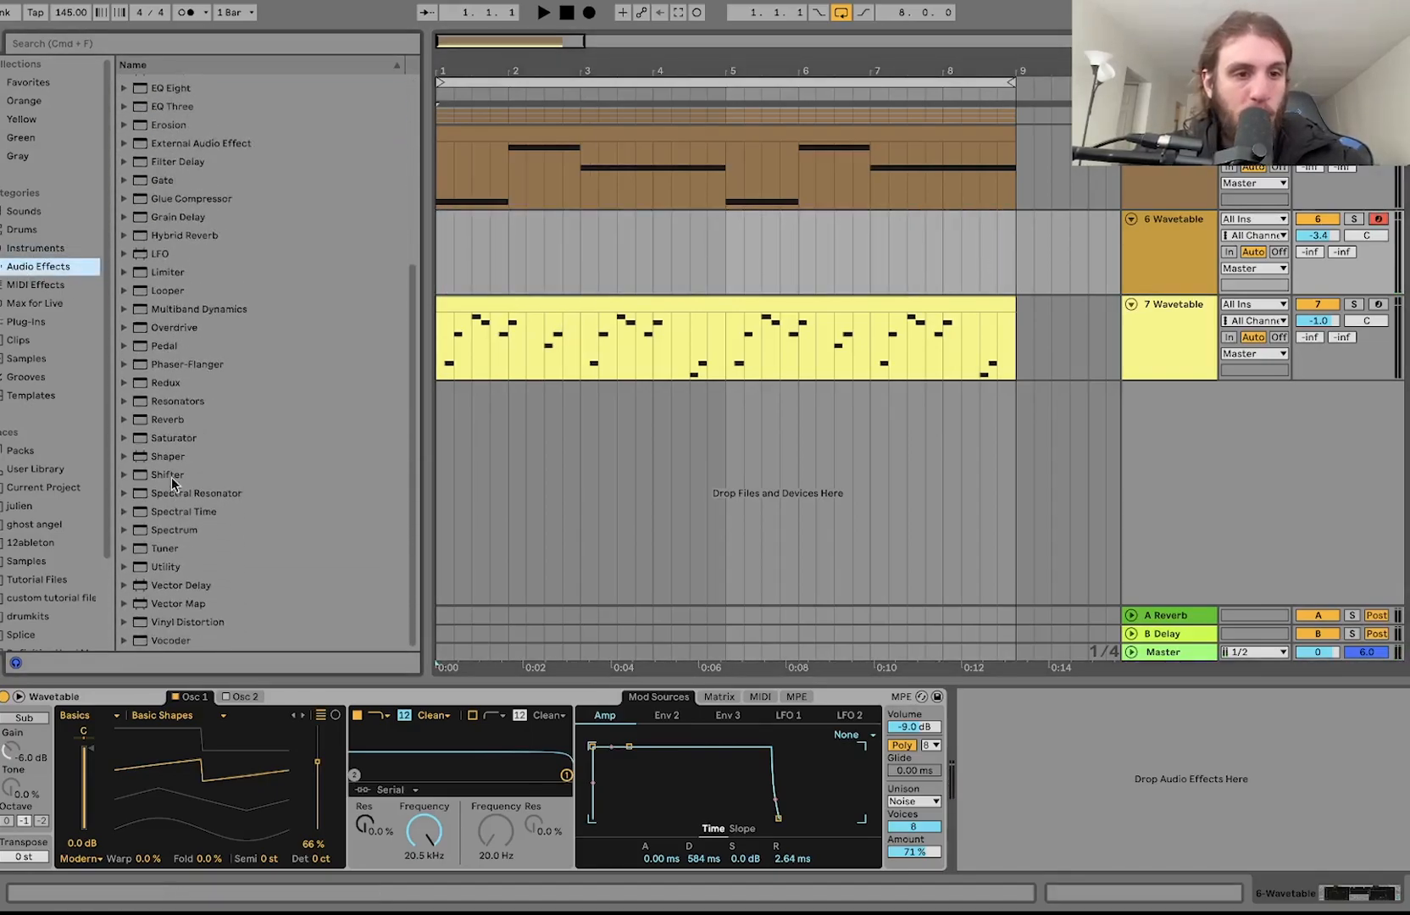
pyautogui.doubleClick(160, 418)
pyautogui.moveTo(1136, 845); pyautogui.dragTo(1137, 839)
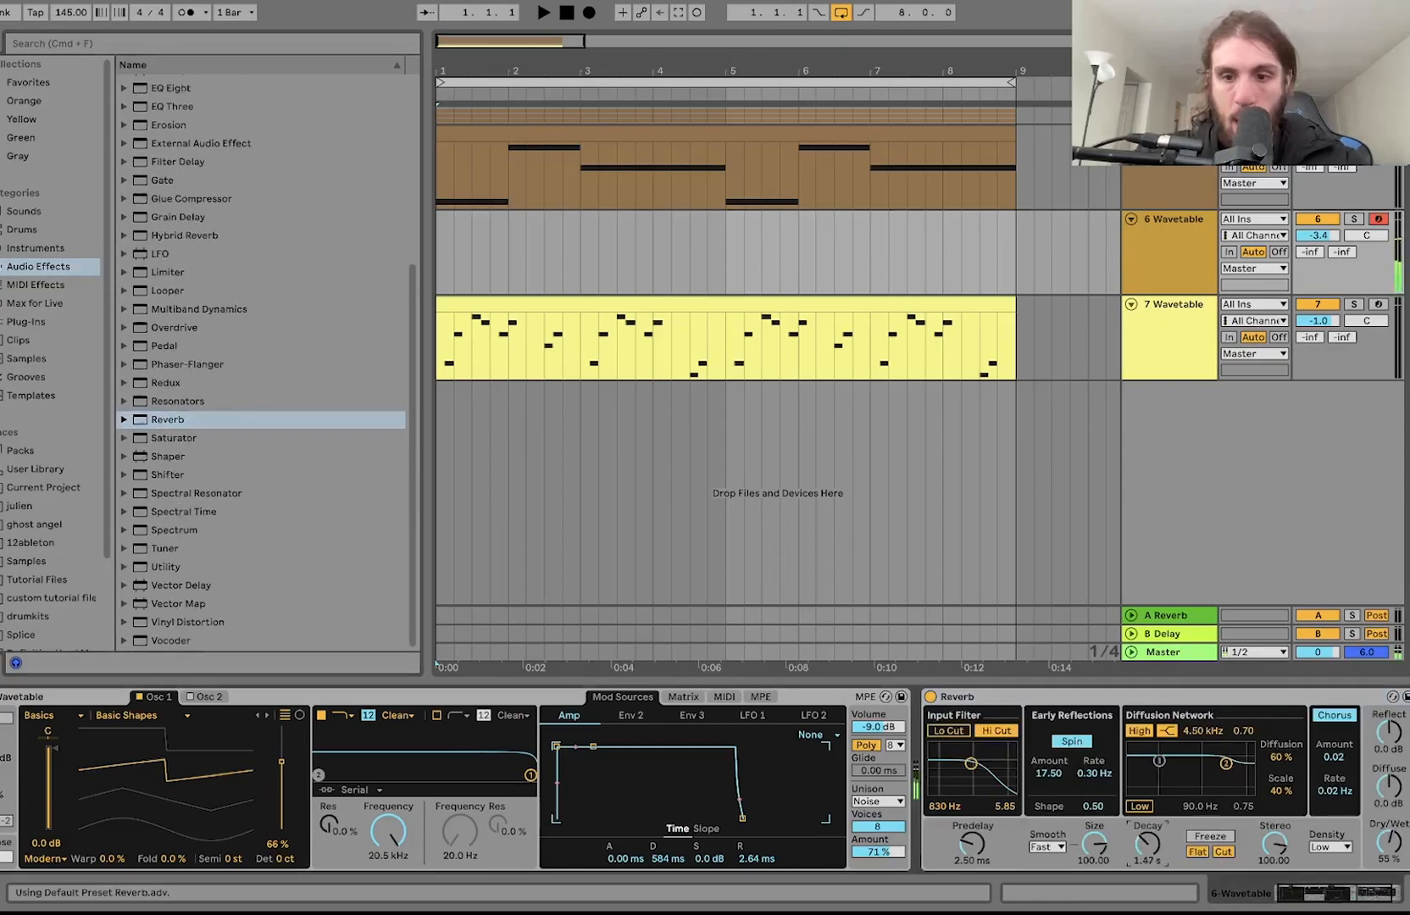
# - Create an empty eight-bar MIDI clip on the track 6 Wavetable from bar 1 to bar 9
pyautogui.click(723, 259)
pyautogui.moveTo(1035, 254); pyautogui.dragTo(383, 237)
pyautogui.press('super+shift+m')
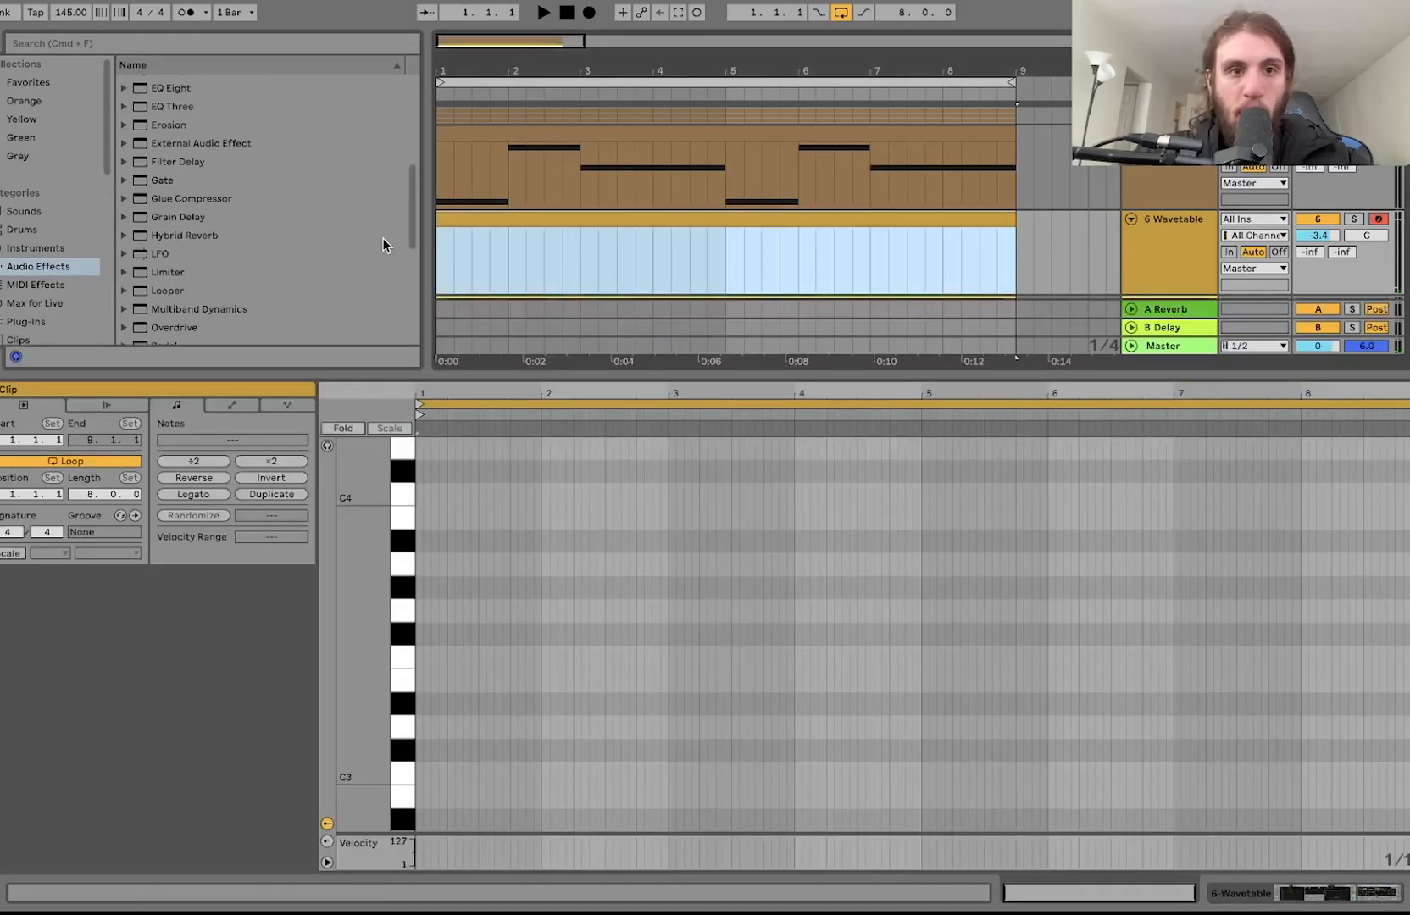
# - Show the bass clip's notes together with the new clip in the note editor, keeping the track 6 clip as the editable one
pyautogui.keyDown('shift'); pyautogui.click(503, 134); pyautogui.keyUp('shift')
pyautogui.scroll(-4, 484, 542)
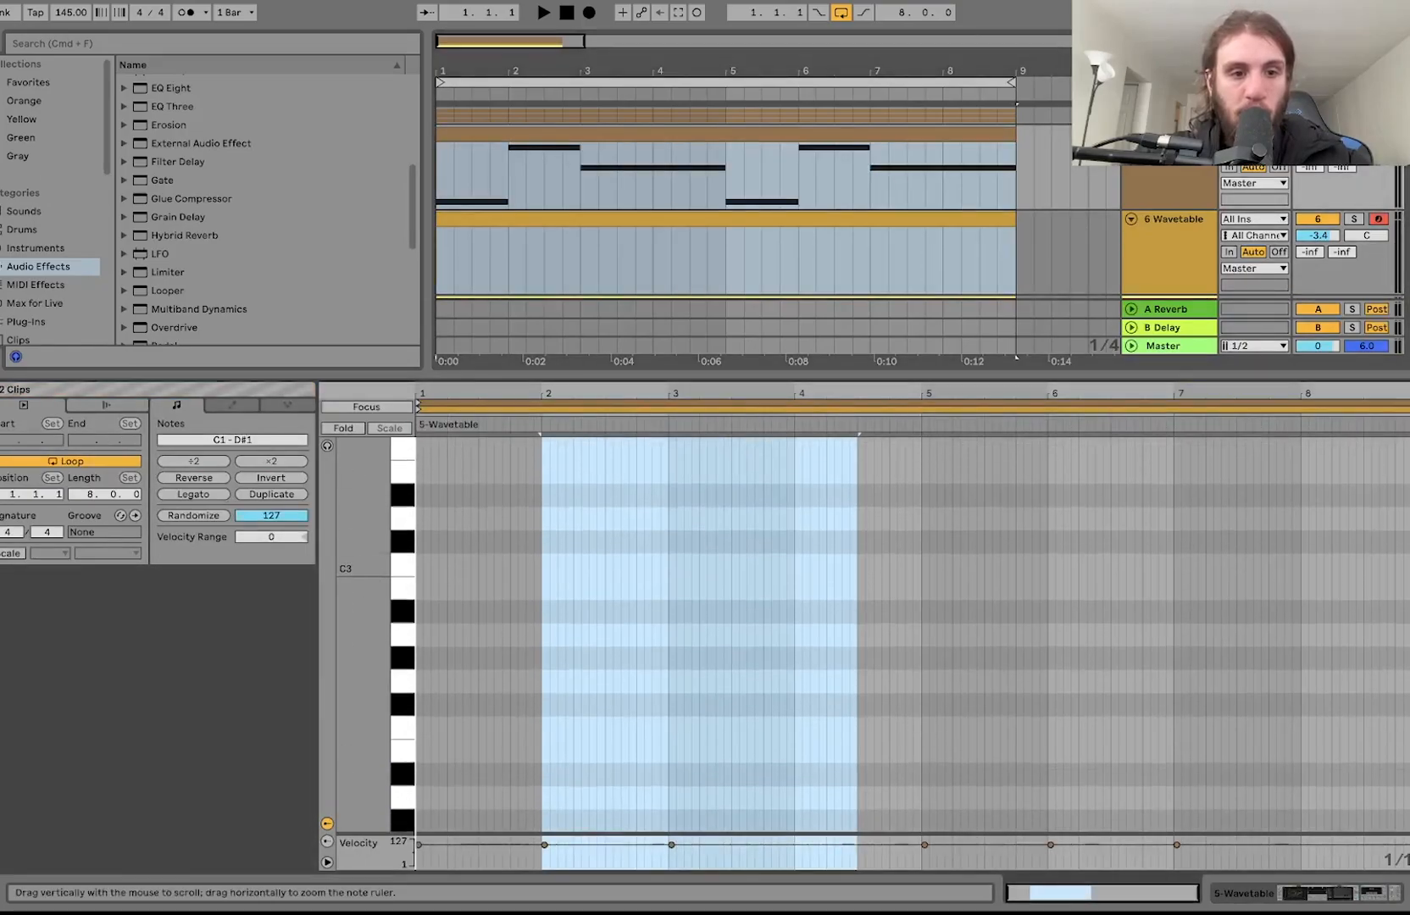
pyautogui.moveTo(363, 590); pyautogui.dragTo(296, 590)
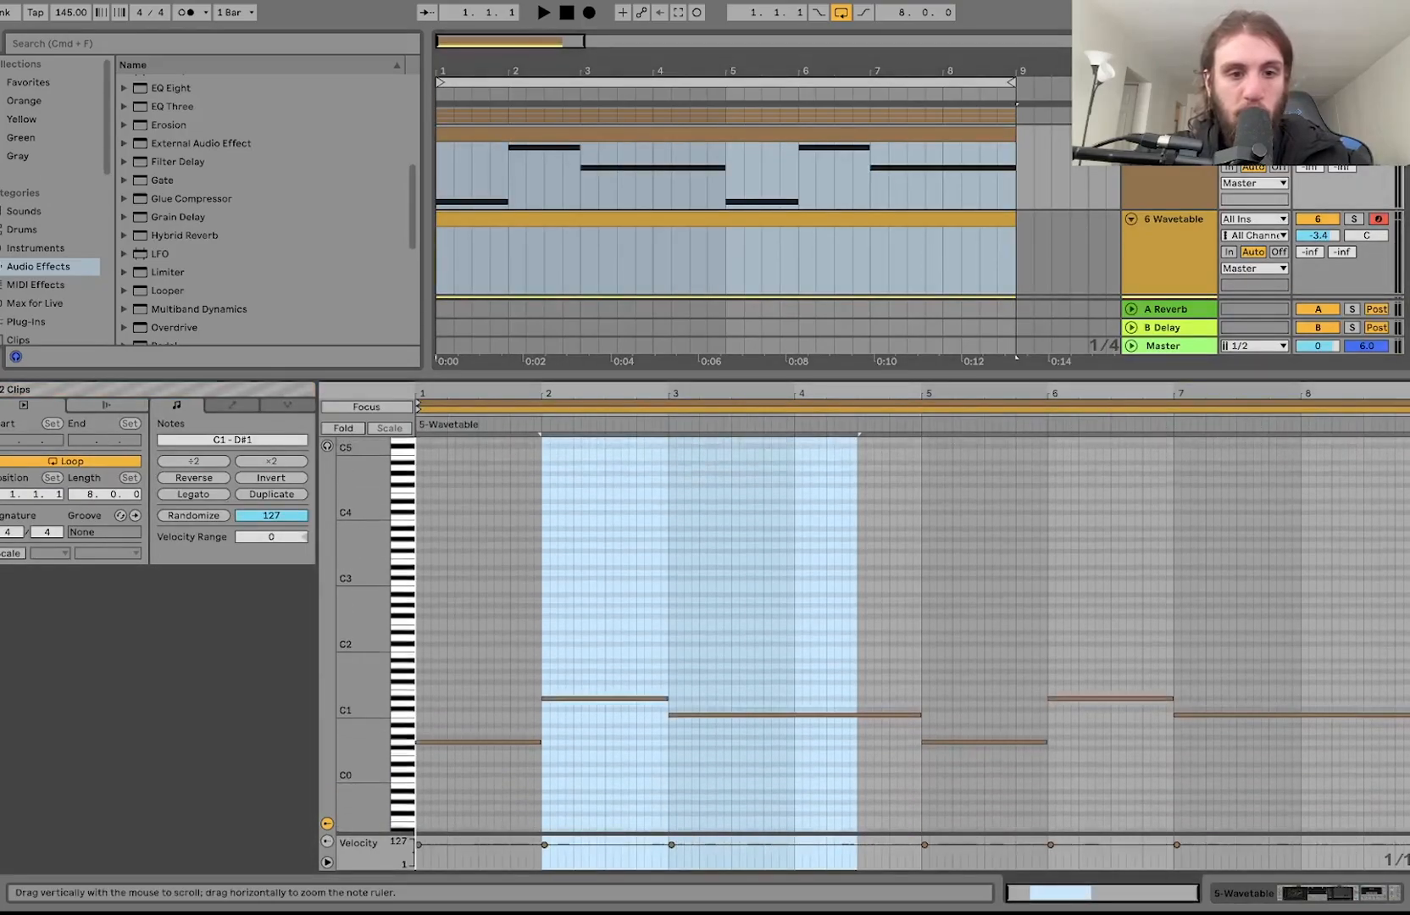
pyautogui.click(541, 122)
pyautogui.click(543, 133)
pyautogui.keyDown('shift'); pyautogui.click(564, 218); pyautogui.keyUp('shift')
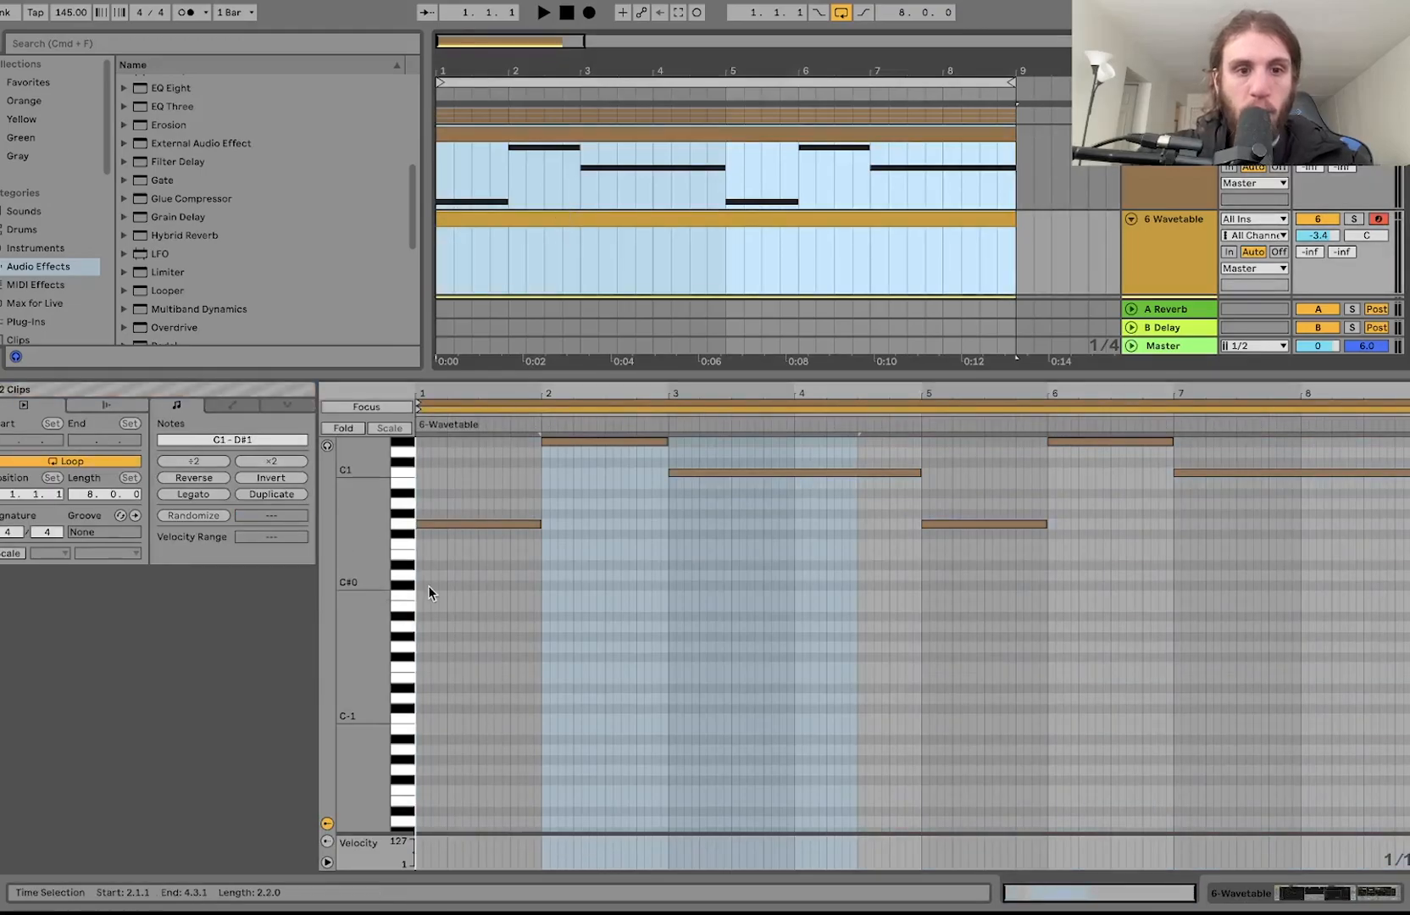
pyautogui.scroll(5, 427, 587)
pyautogui.scroll(2, 432, 566)
pyautogui.scroll(-1, 432, 566)
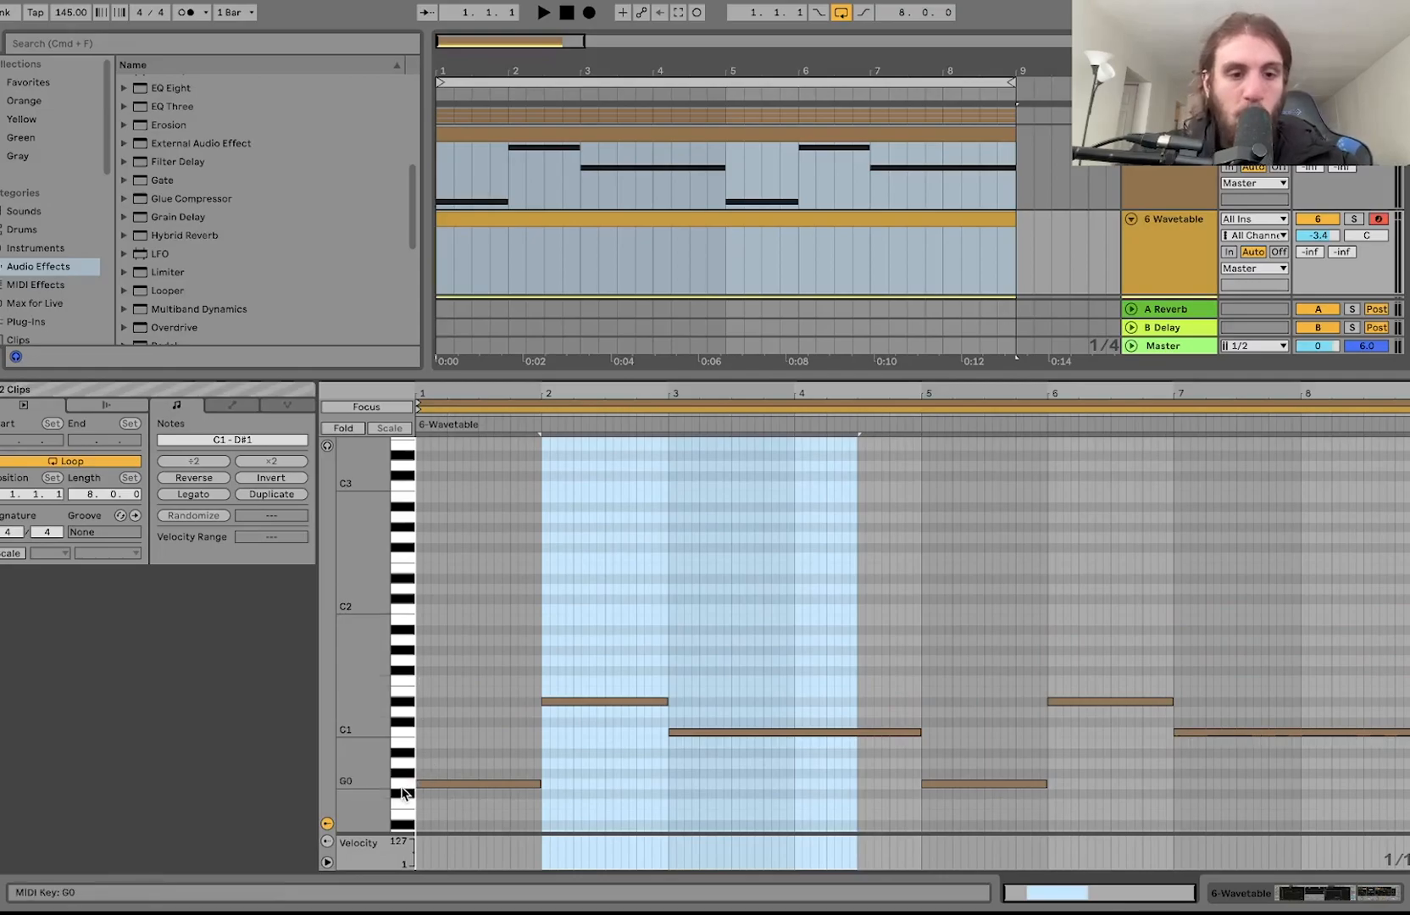
# - Add a one-bar A#4 note in bar 1 of the track 6 clip and play it against the bass
pyautogui.click(419, 754)
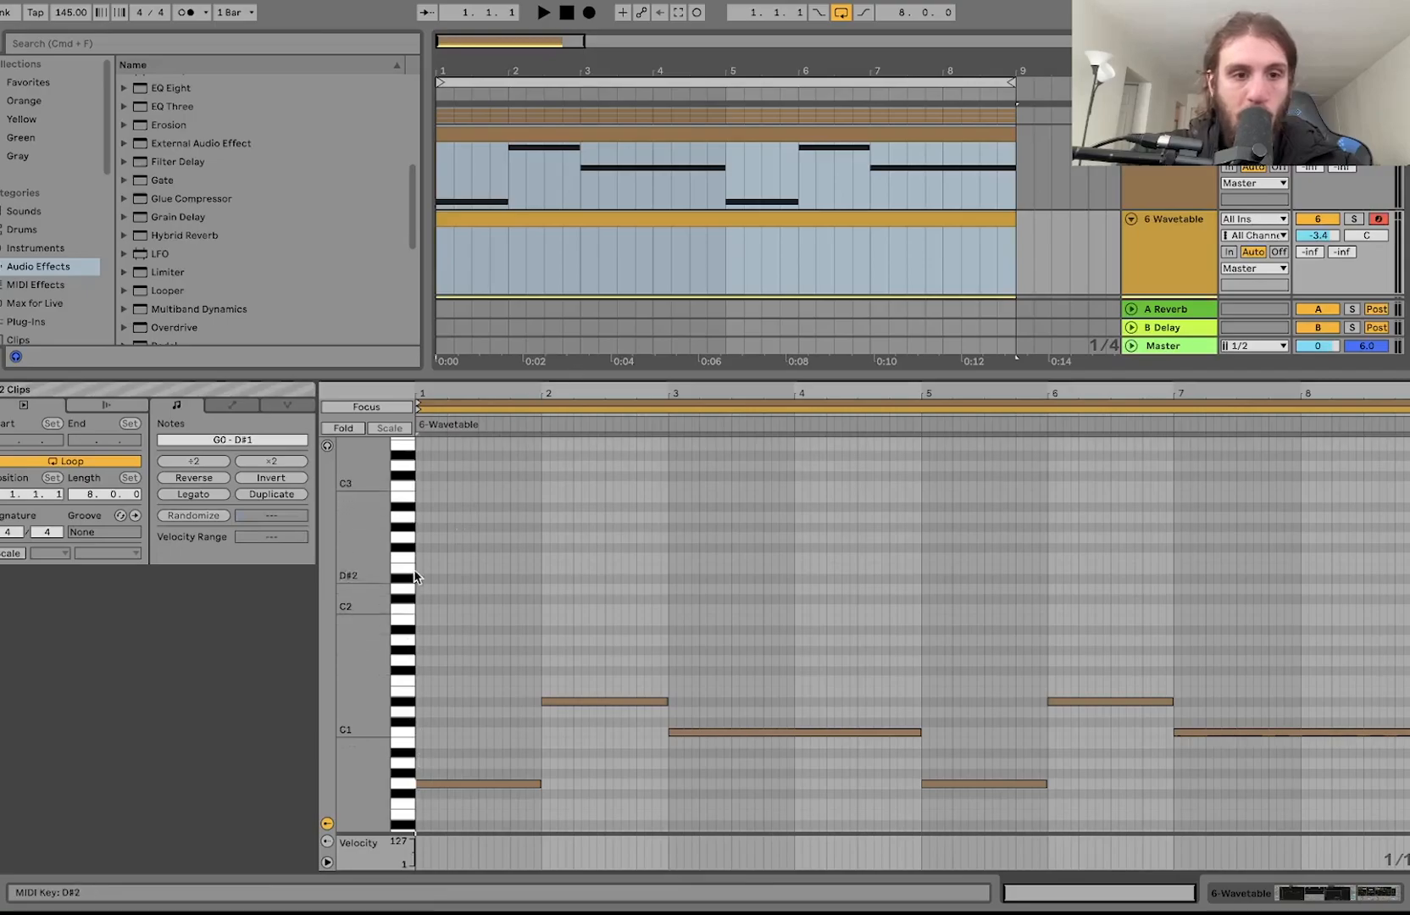
pyautogui.doubleClick(419, 506)
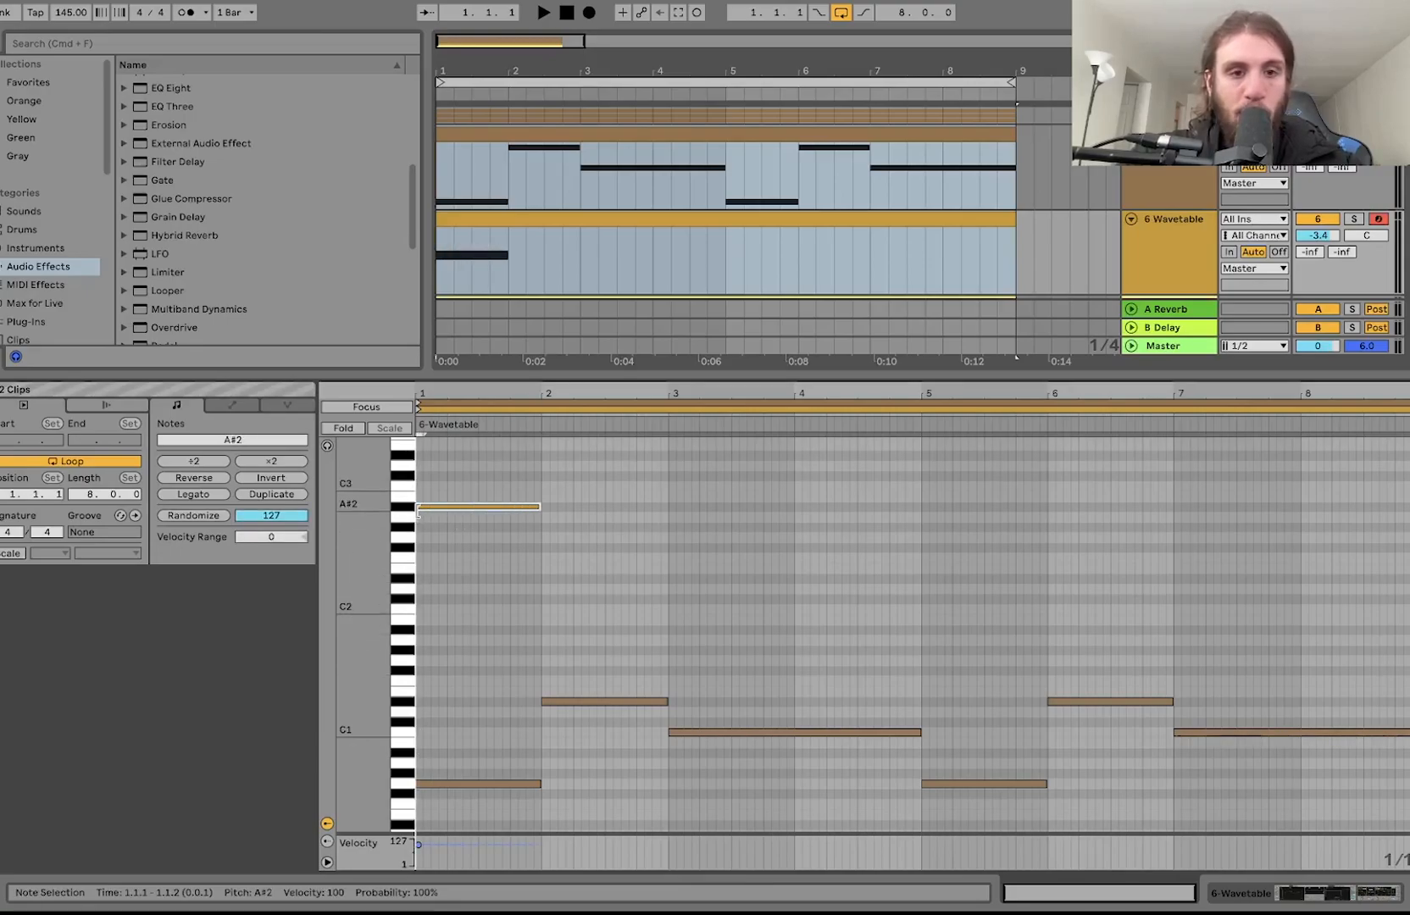
pyautogui.press('space')
pyautogui.hotkey('shift', 'Up')
pyautogui.hotkey('shift', 'Up')
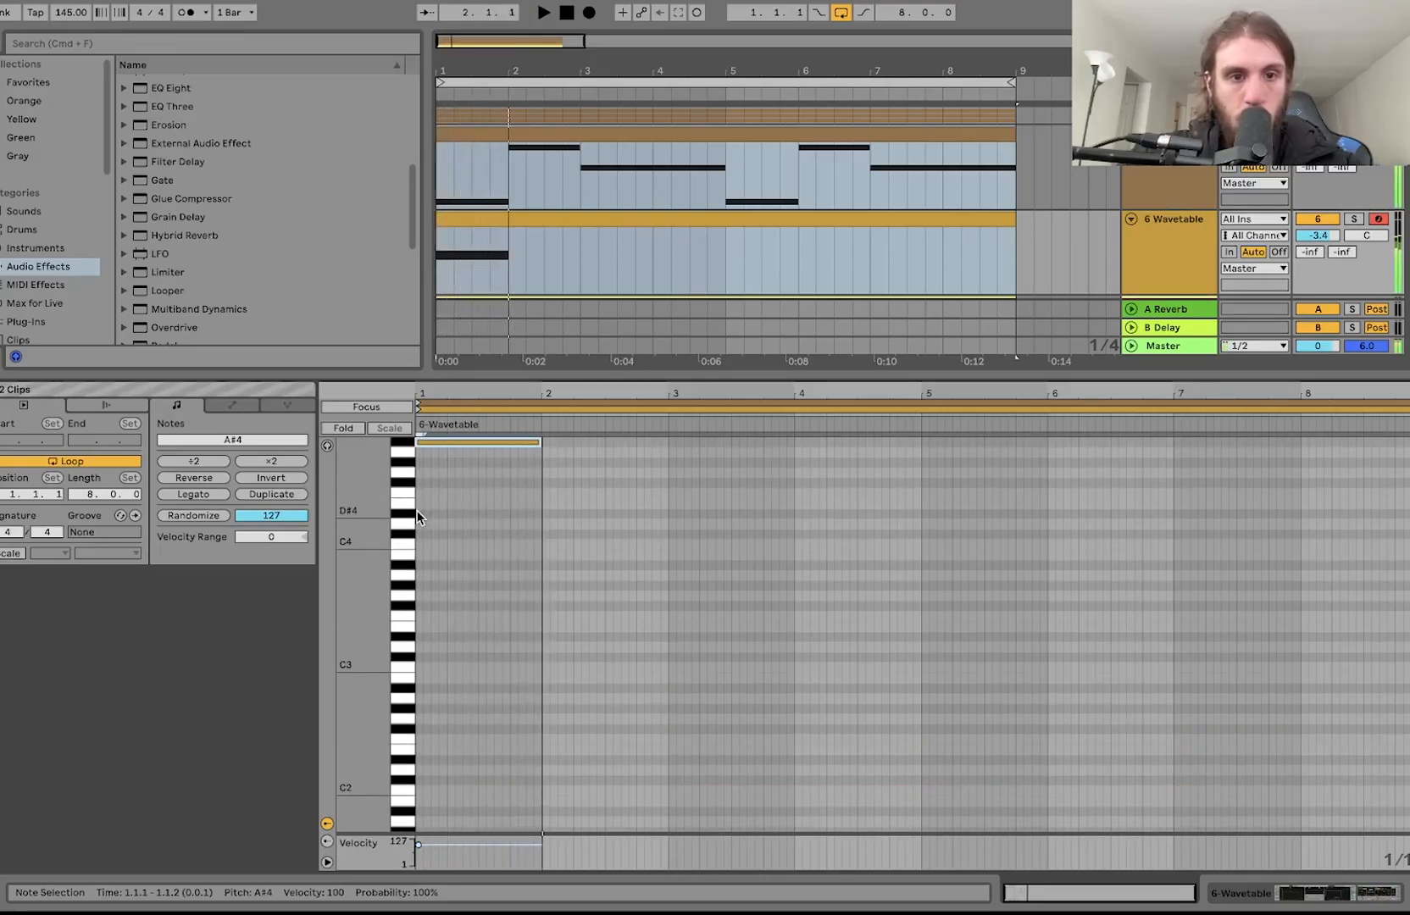
pyautogui.scroll(2, 416, 510)
pyautogui.press('space')
# - Duplicate only the bar 1 note into bar 2, raise the copy to C5 and play the clip
pyautogui.press('super+d')
pyautogui.press('super+z')
pyautogui.click(470, 464)
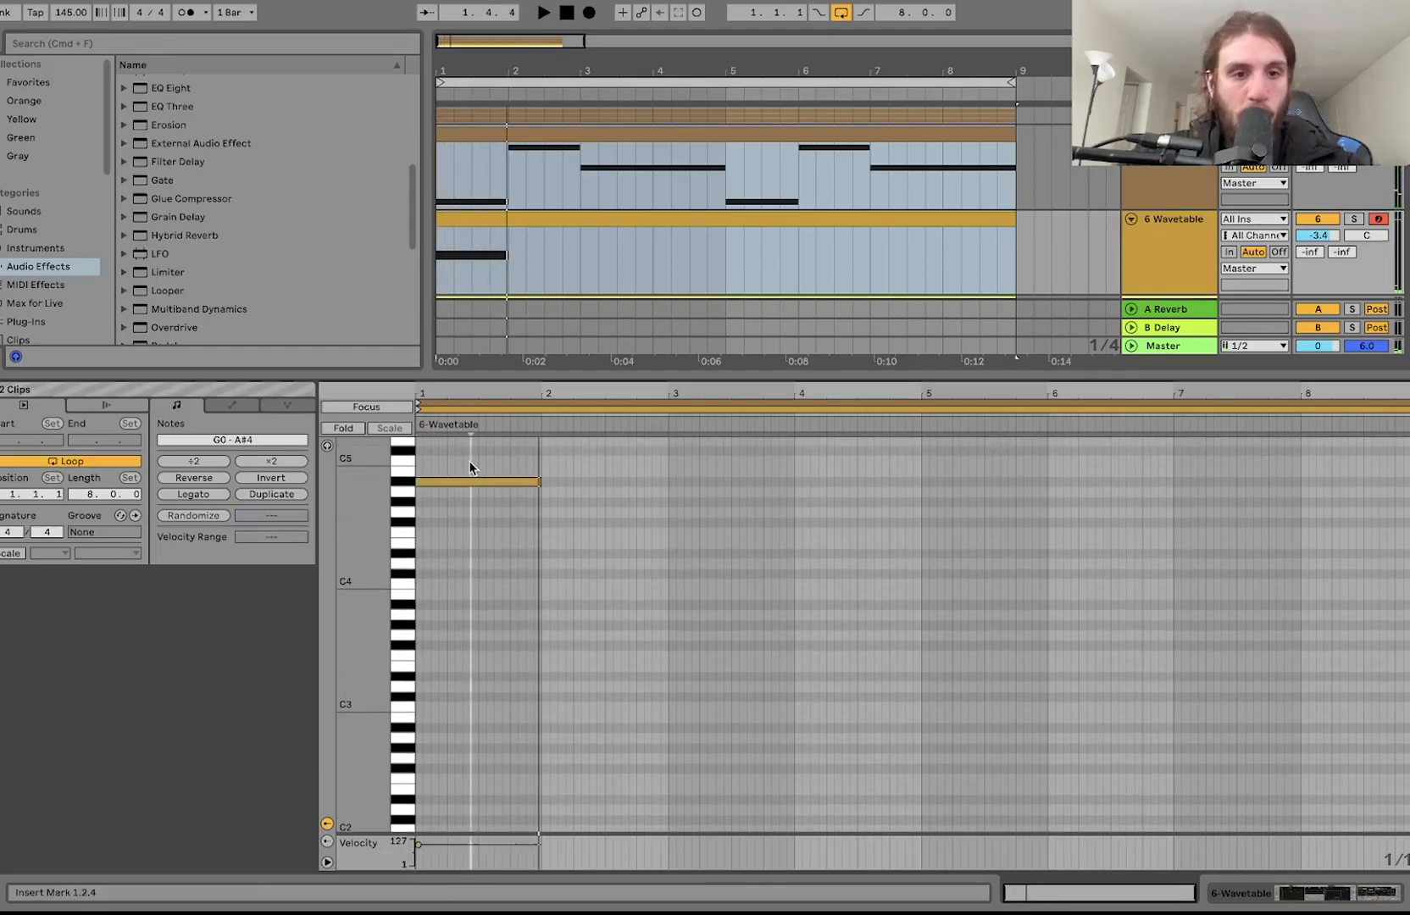
pyautogui.click(470, 482)
pyautogui.press('super+d')
pyautogui.press('Up')
pyautogui.press('Up')
pyautogui.press('space')
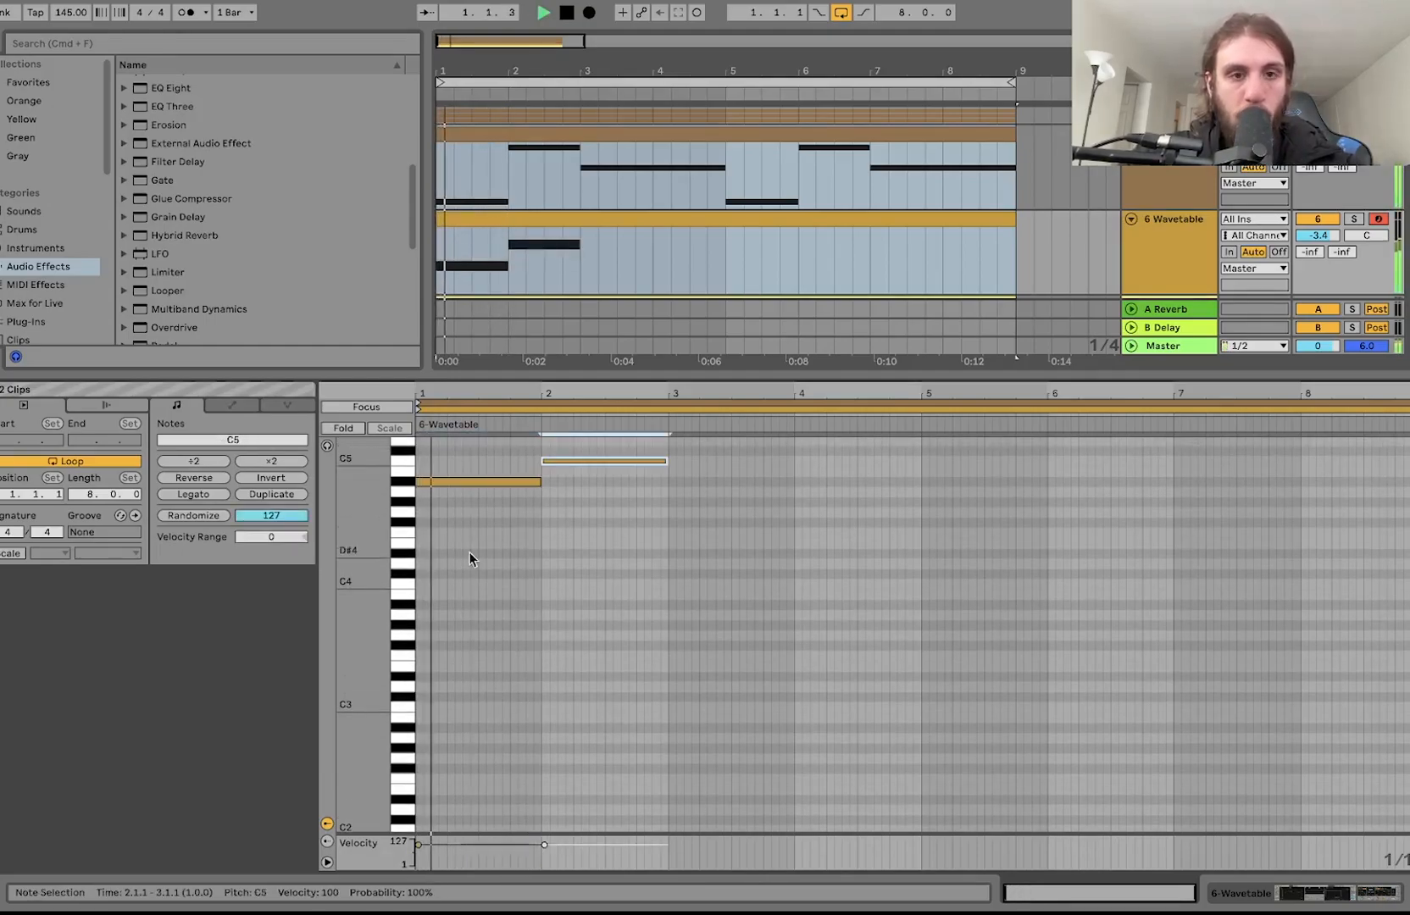
# - Continue the melody with one-bar copies of the note in bars 3 and 4, lowered to A4 and G4
pyautogui.press('super+d')
pyautogui.press('Down')
pyautogui.press('Down')
pyautogui.press('Down')
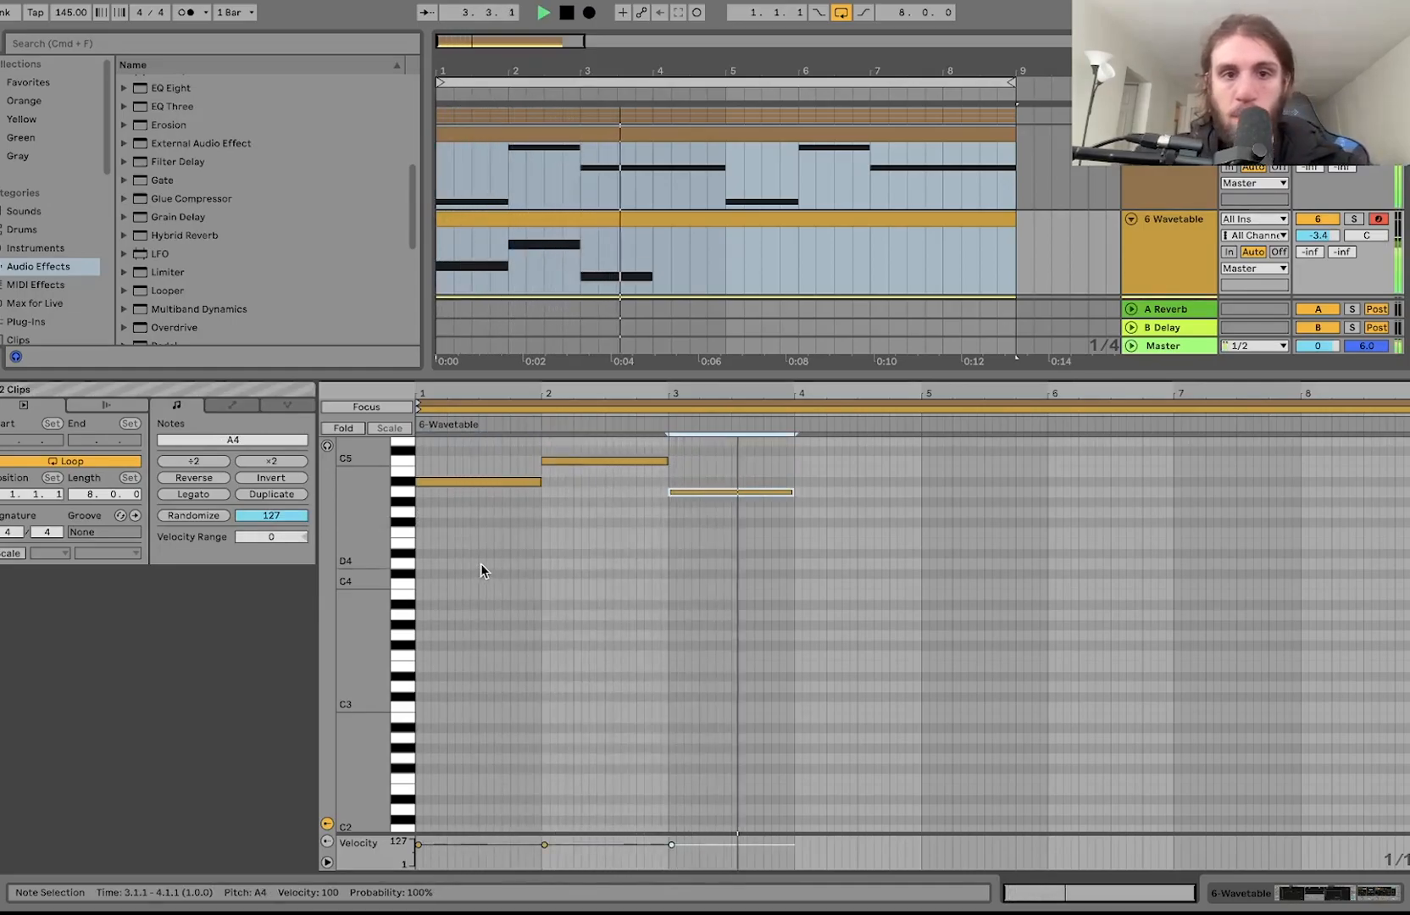
pyautogui.press('super+d')
pyautogui.press('Down')
pyautogui.press('Down')
# - Duplicate the four-bar phrase into bars 5 to 8 and play the result
pyautogui.press('super+a')
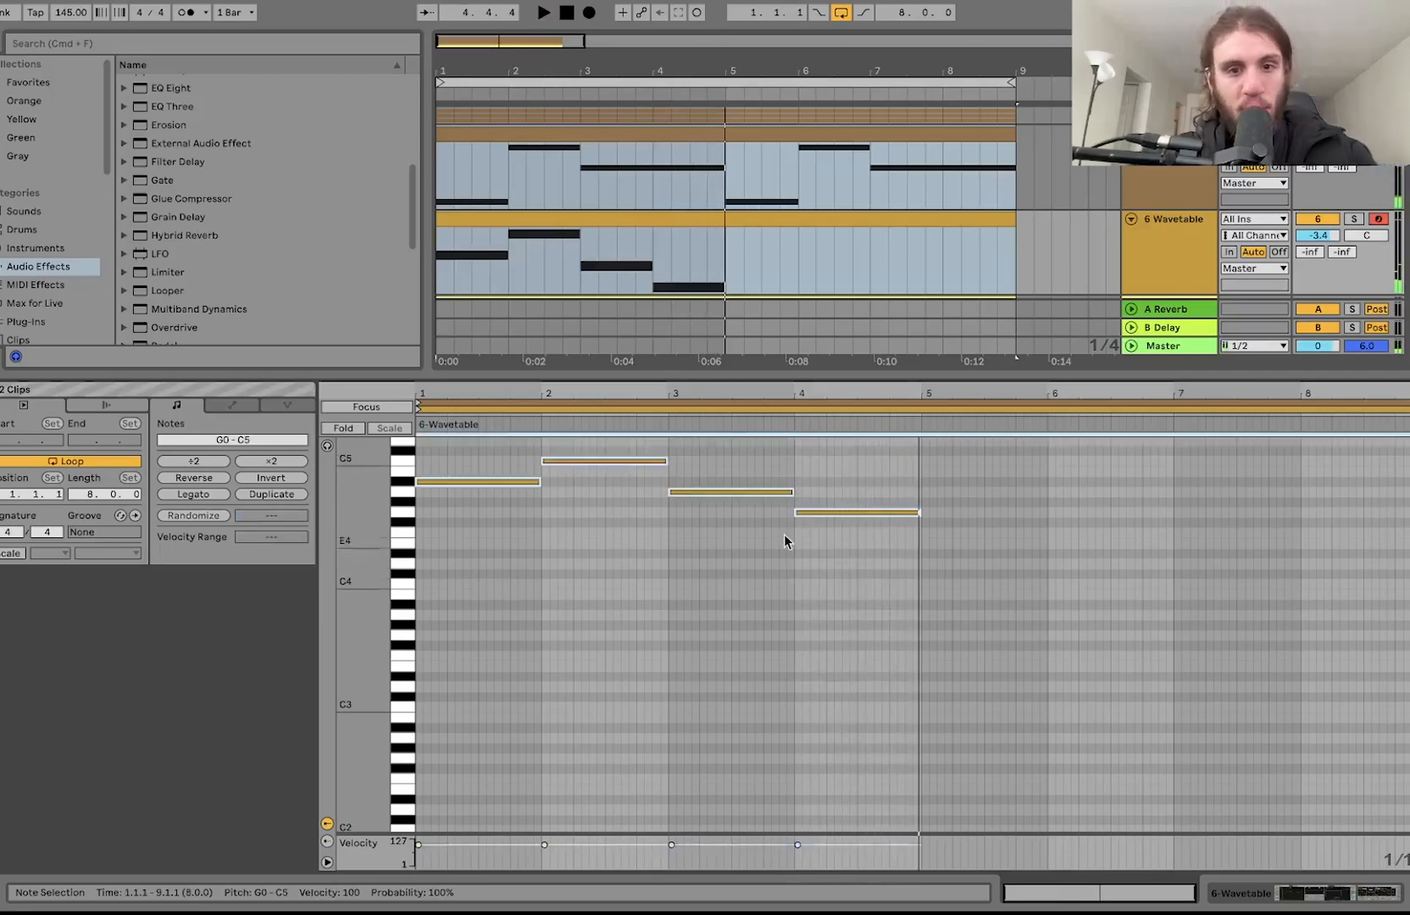
pyautogui.click(788, 565)
pyautogui.press('super+a')
pyautogui.press('super+d')
pyautogui.press('space')
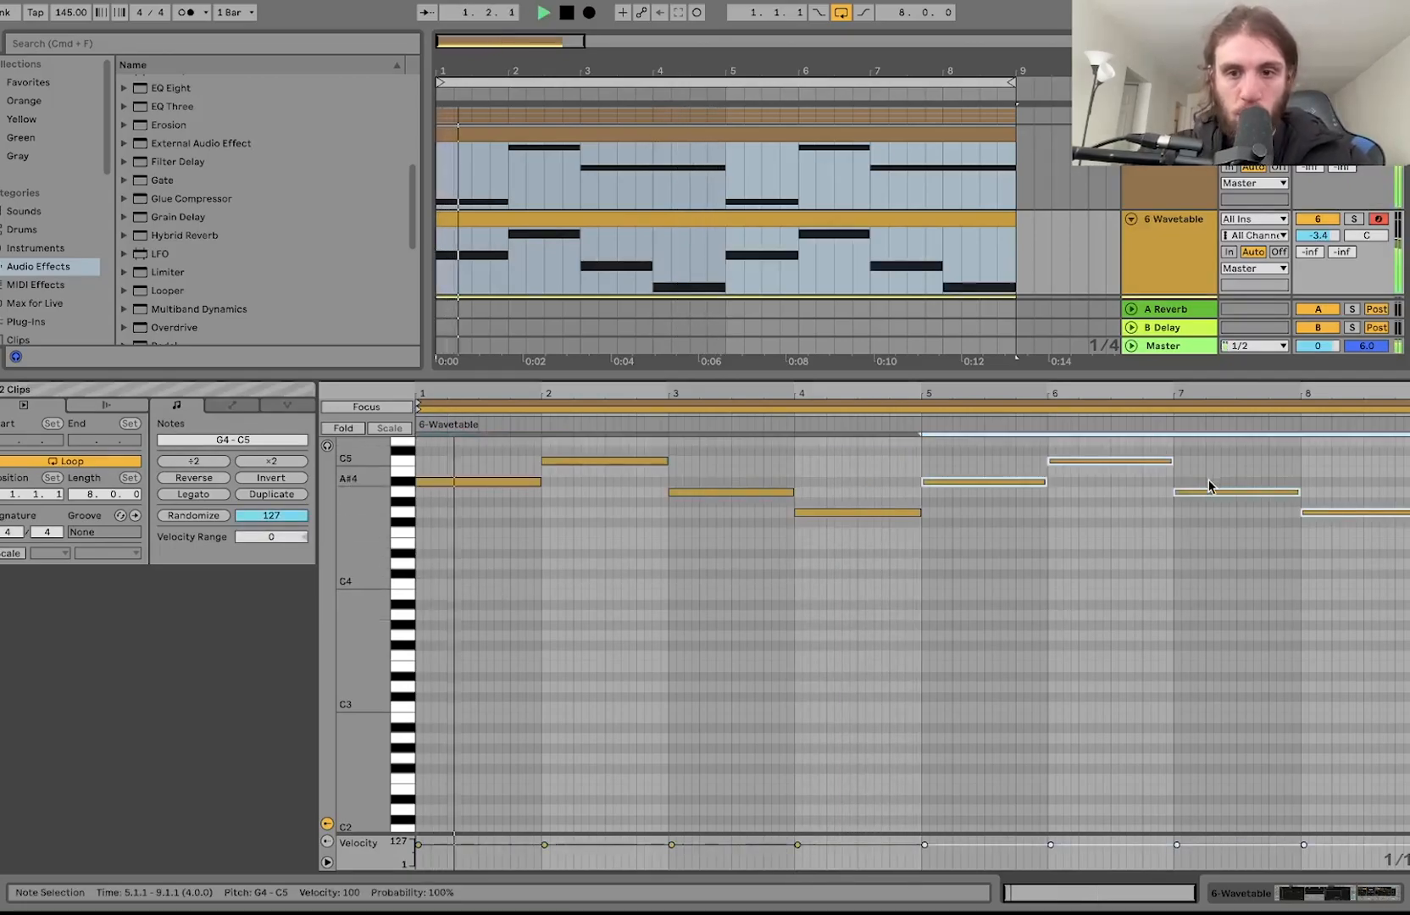
# - Raise the note in bar 7 to D#5
pyautogui.click(1208, 491)
pyautogui.press('Up')
pyautogui.press('Up')
pyautogui.press('Up')
pyautogui.press('Up')
pyautogui.press('Up')
pyautogui.press('Up')
pyautogui.press('Up')
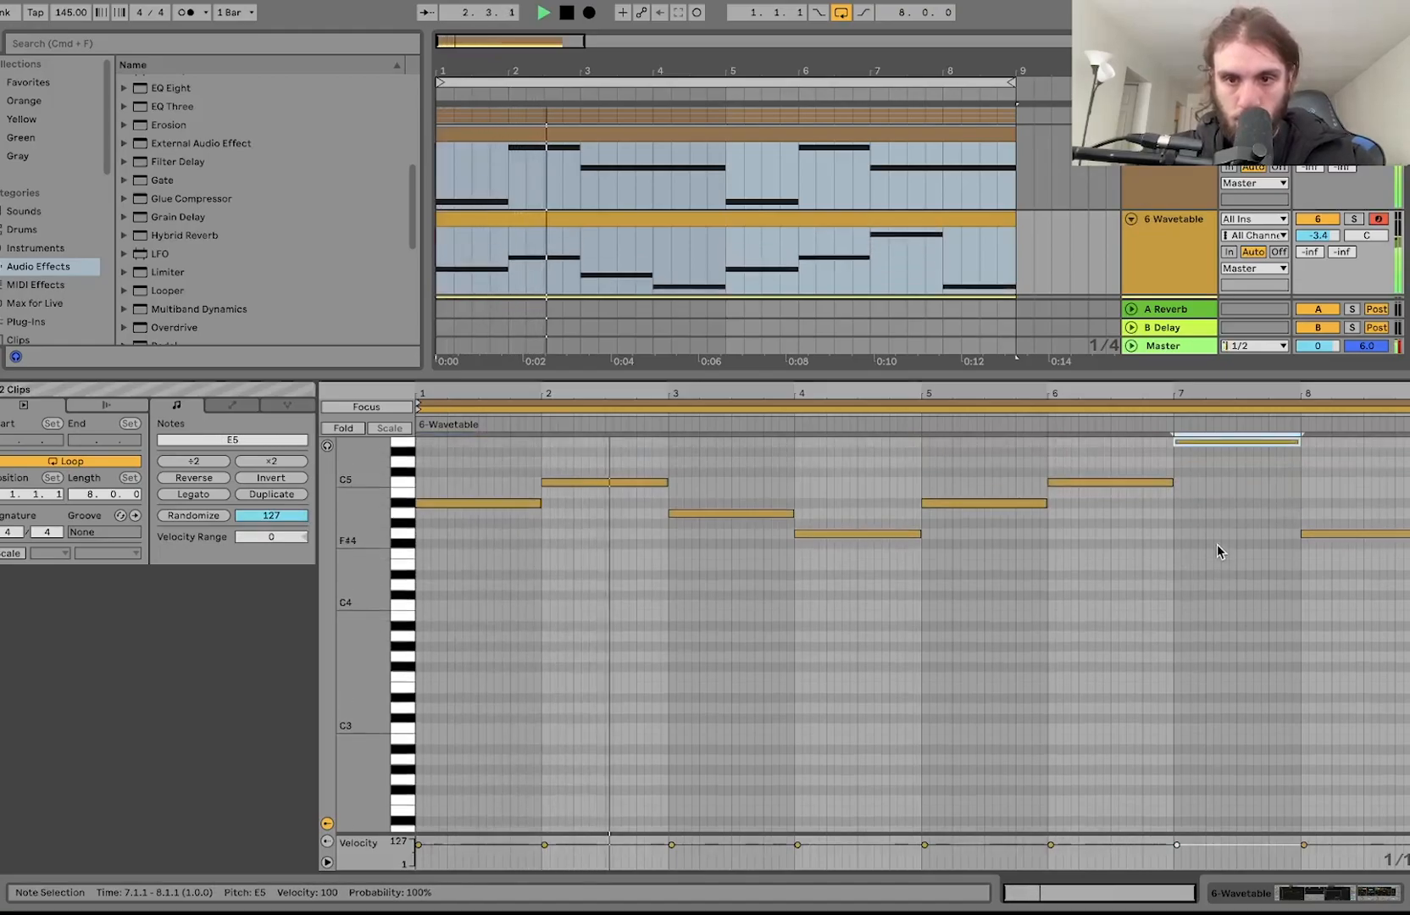
pyautogui.press('Down')
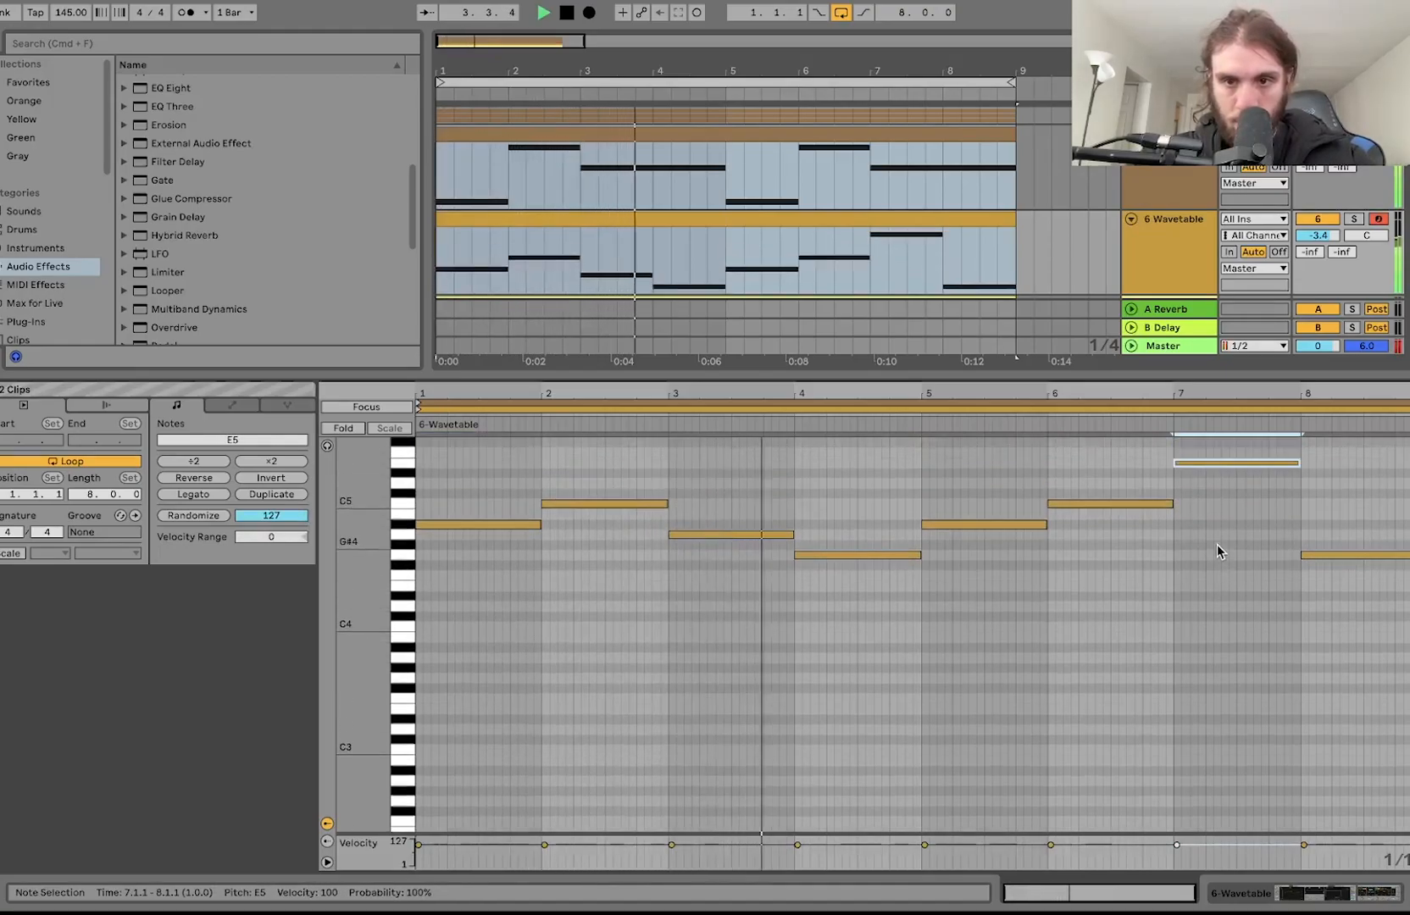
# - Raise the note in bar 8 to D5
pyautogui.click(1317, 555)
pyautogui.press('Up')
pyautogui.press('Up')
pyautogui.press('Up')
pyautogui.press('Up')
pyautogui.press('Up')
pyautogui.press('Up')
pyautogui.press('Up')
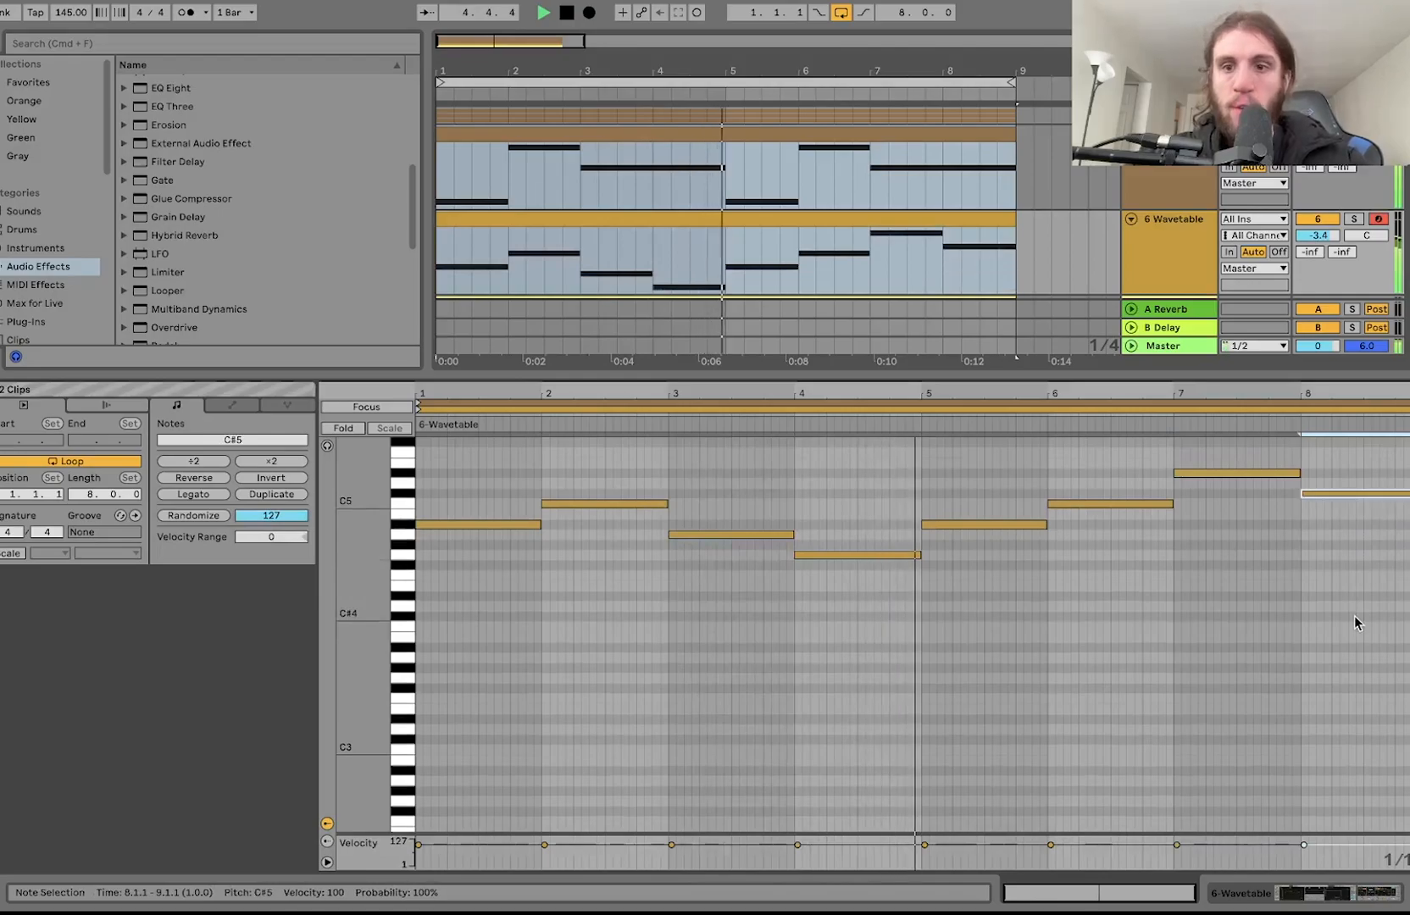
pyautogui.click(1177, 627)
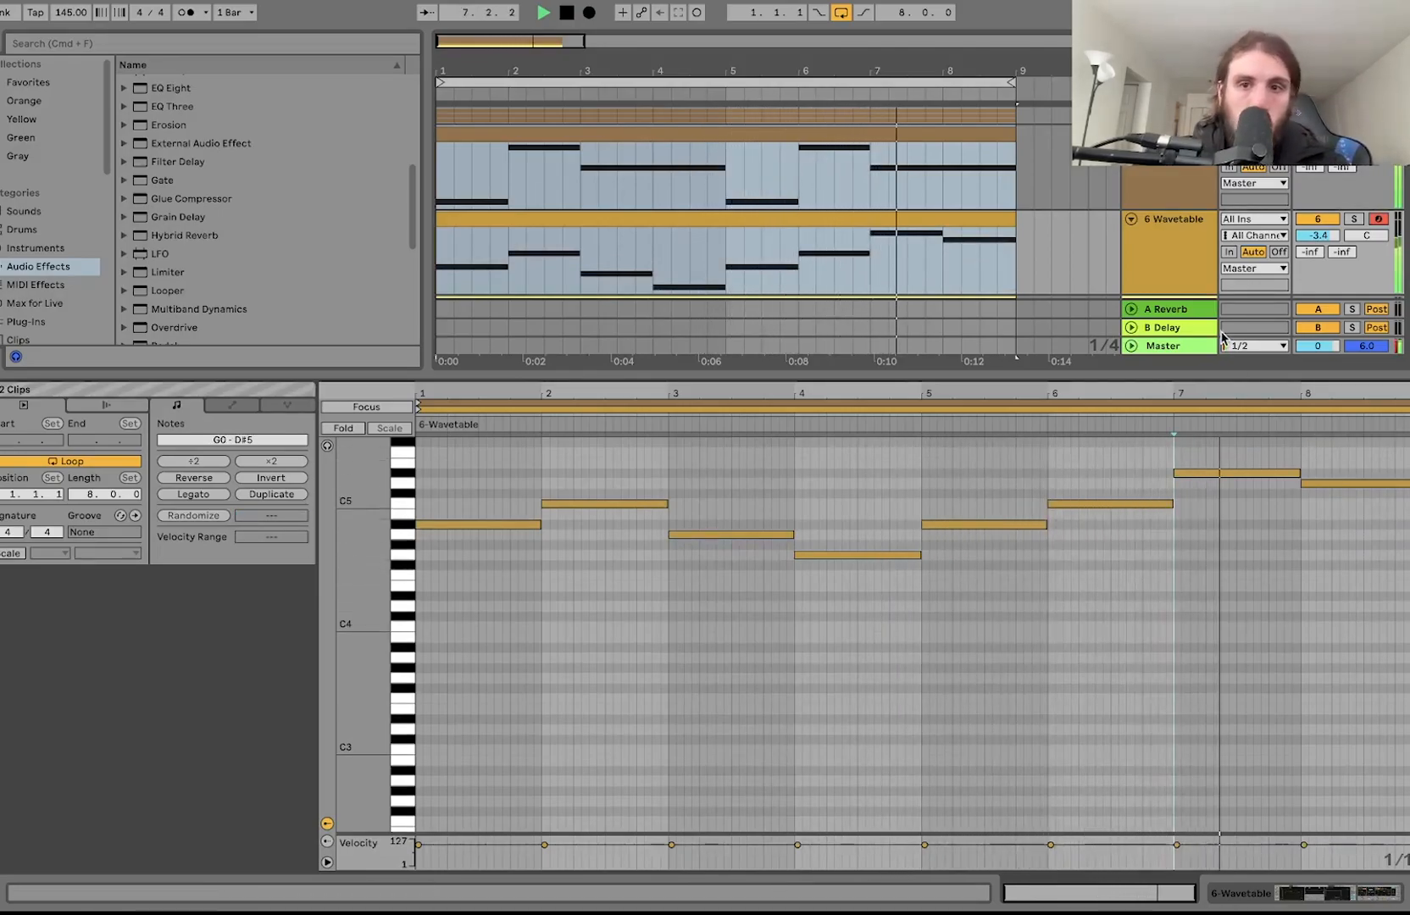
# - Open only the track 6 clip and transpose all its notes up one octave
pyautogui.click(1157, 268)
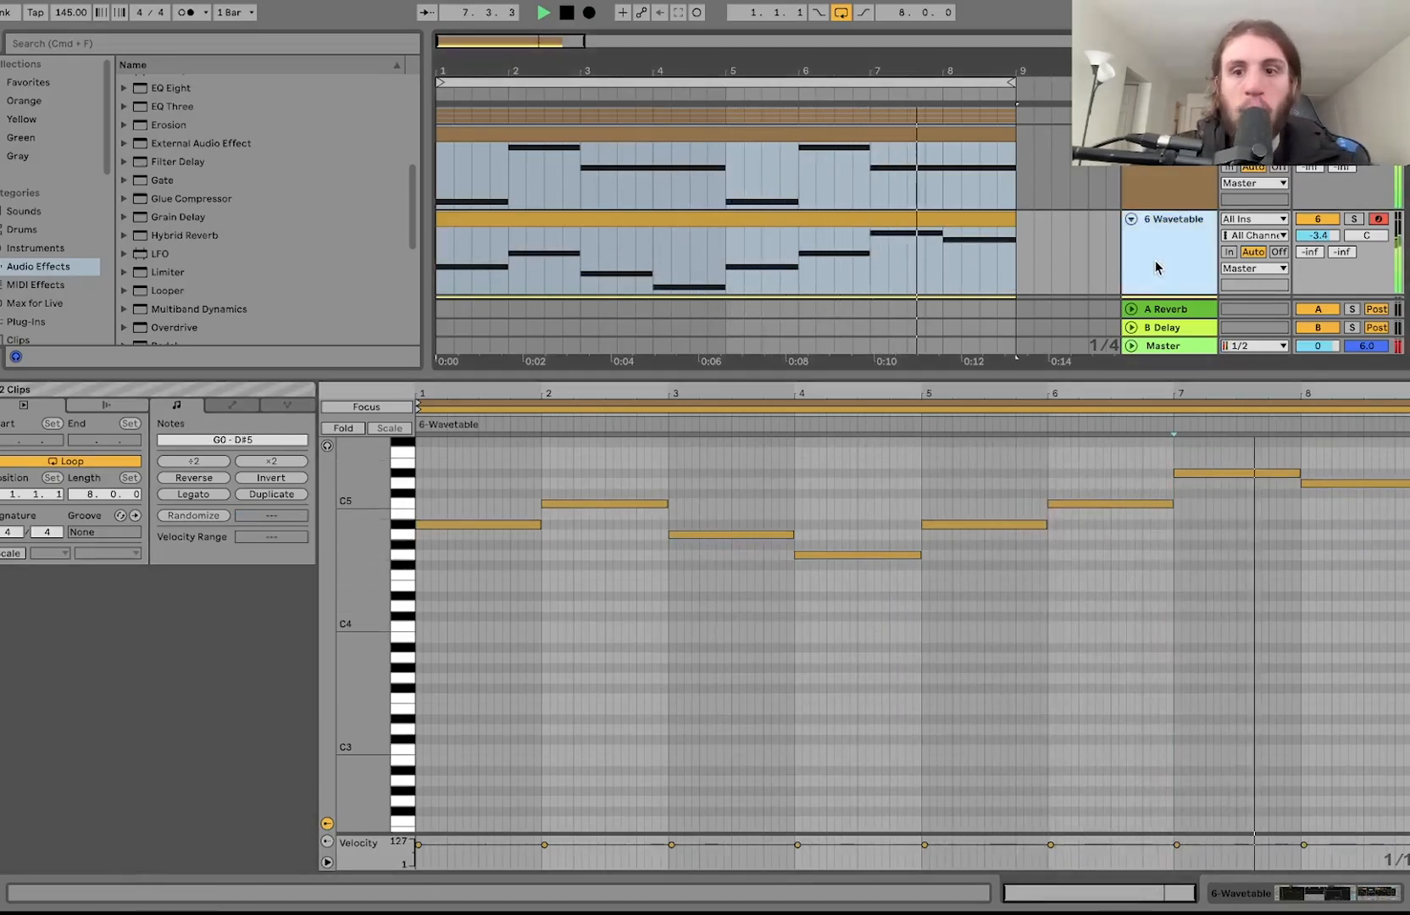
pyautogui.click(928, 221)
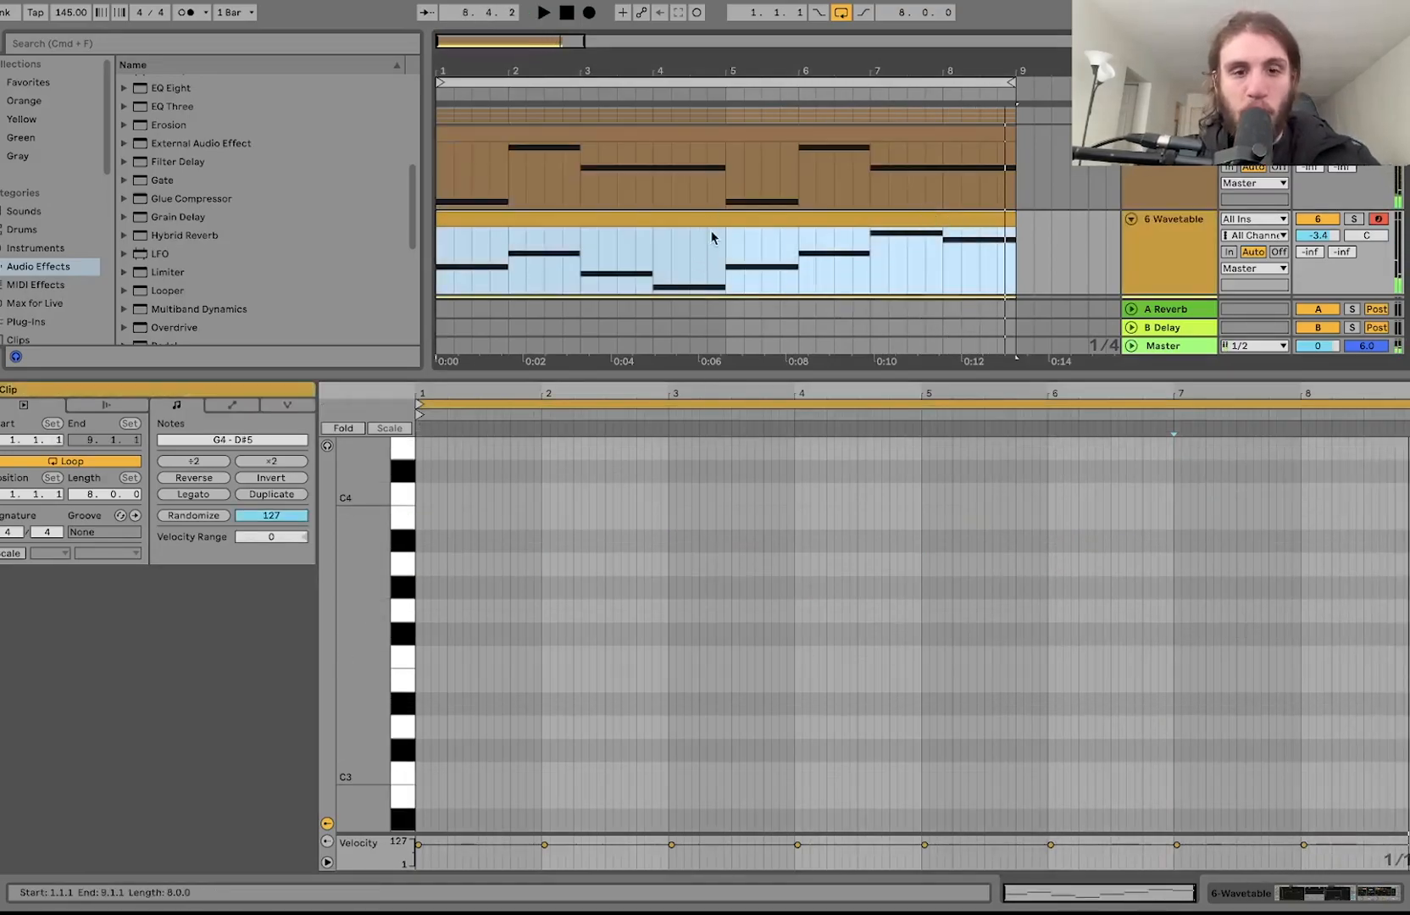
pyautogui.scroll(5, 677, 472)
pyautogui.scroll(-1, 677, 472)
pyautogui.click(691, 561)
pyautogui.press('super+a')
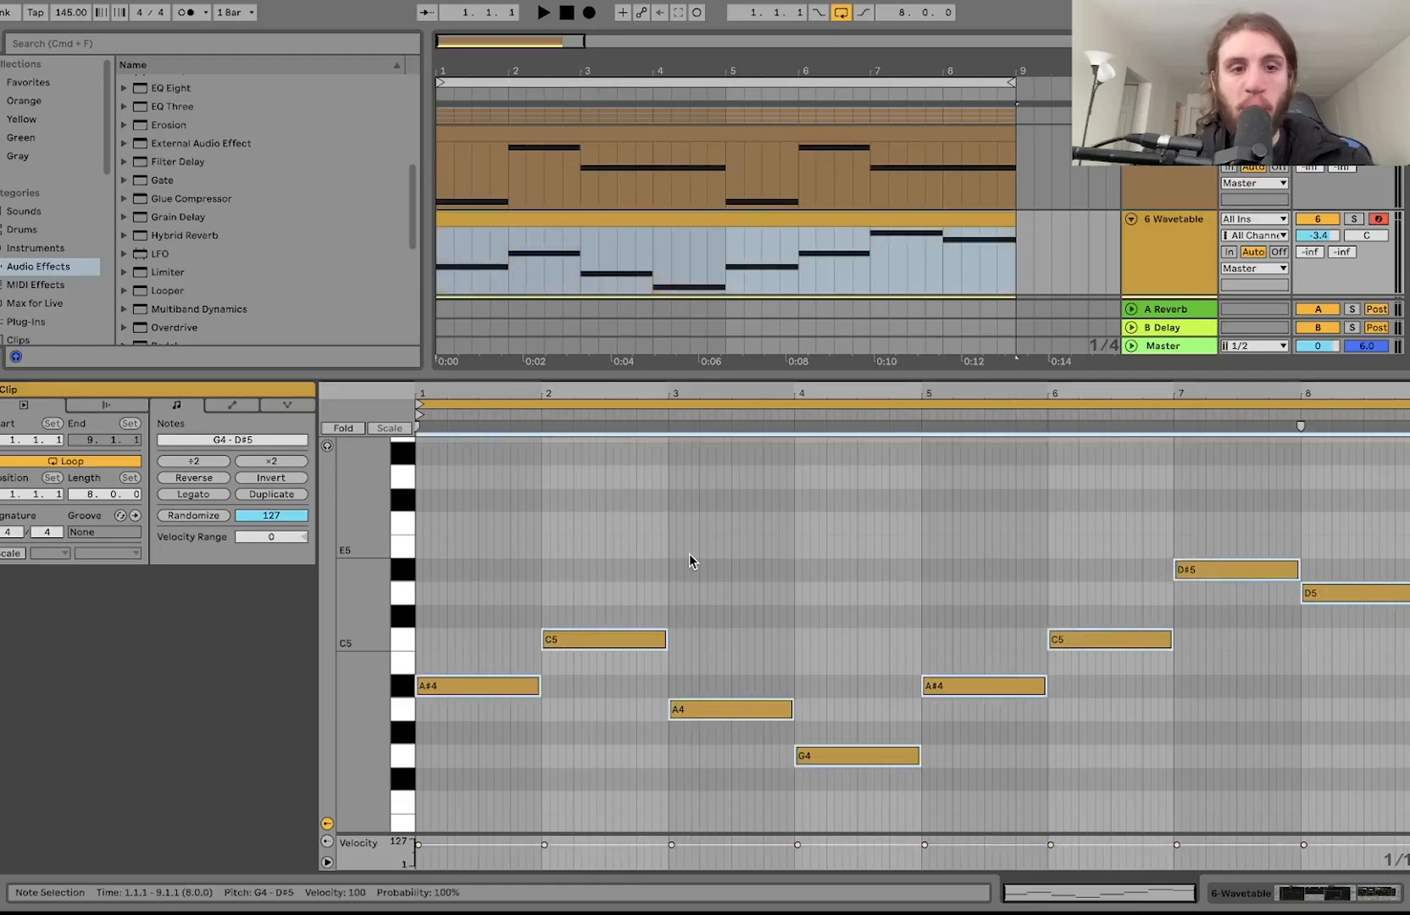
pyautogui.hotkey('shift', 'Up')
# - Set the track 6 volume to -2.7 dB during playback, muting track 7 temporarily to judge the balance
pyautogui.press('space')
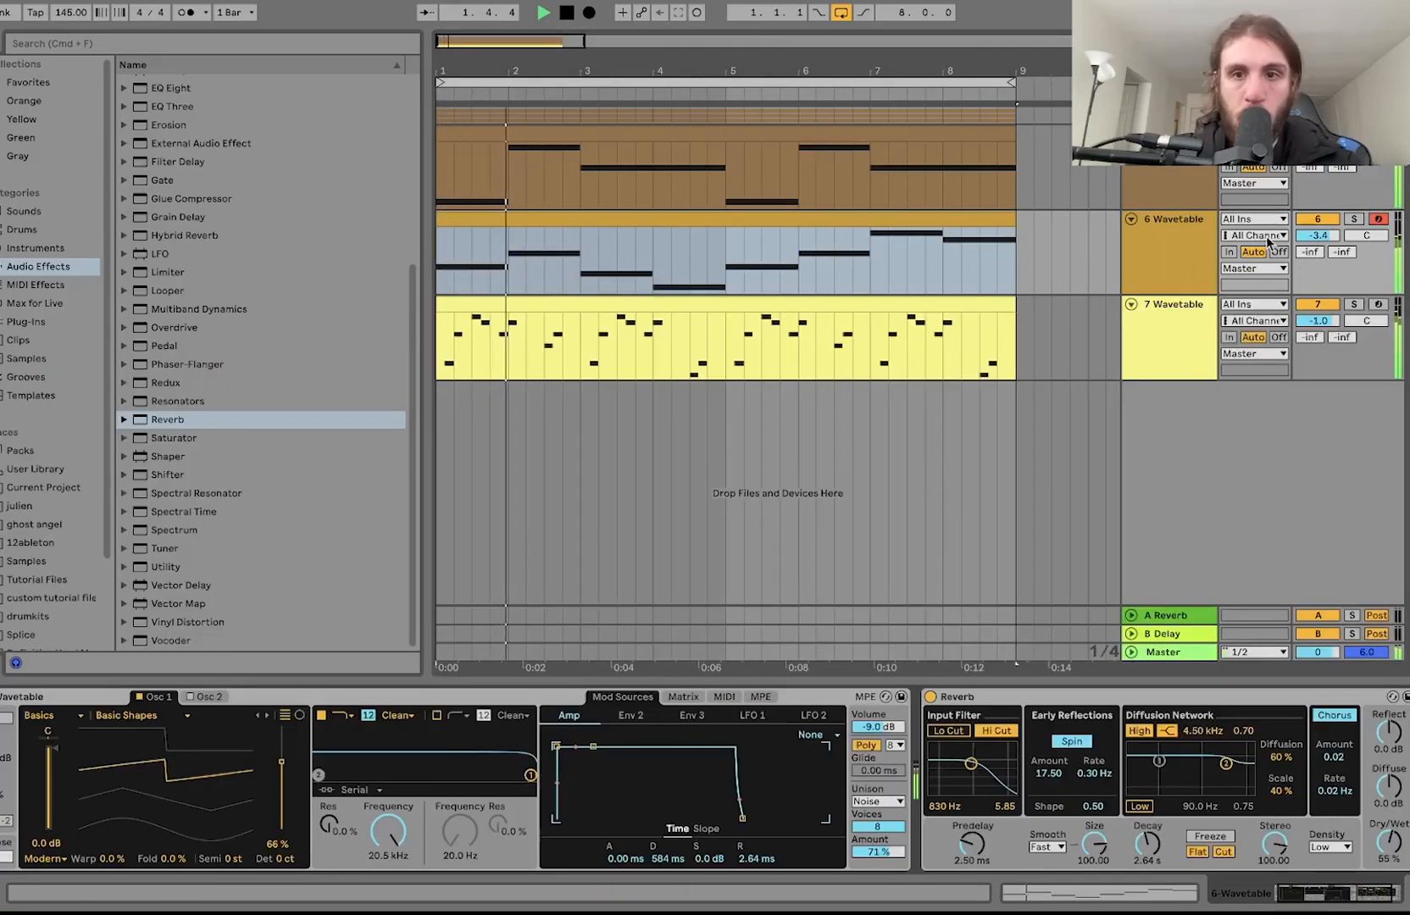
pyautogui.moveTo(1327, 241); pyautogui.dragTo(1326, 229)
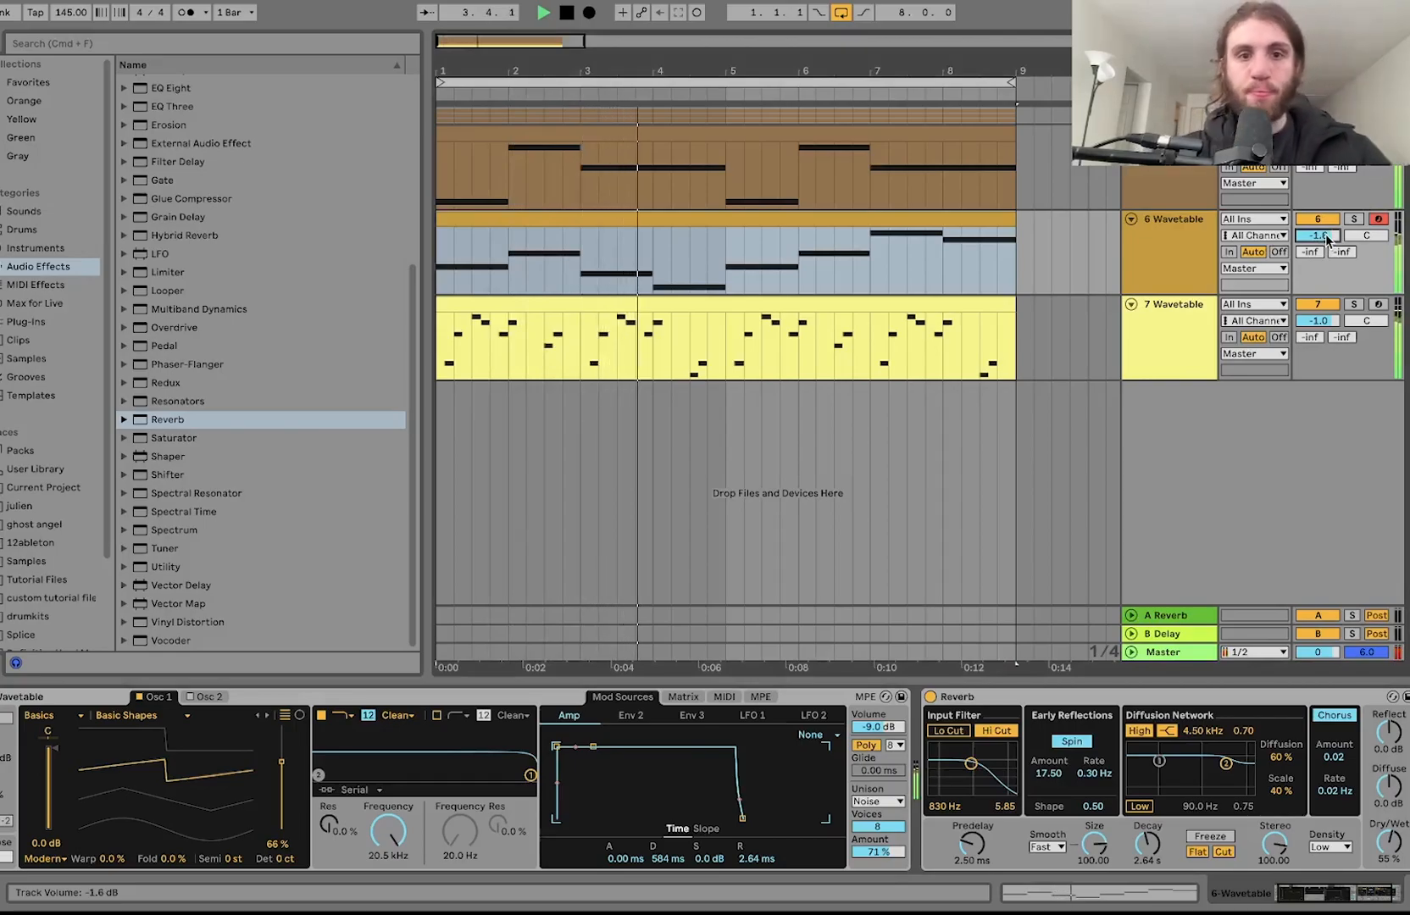
pyautogui.press('space')
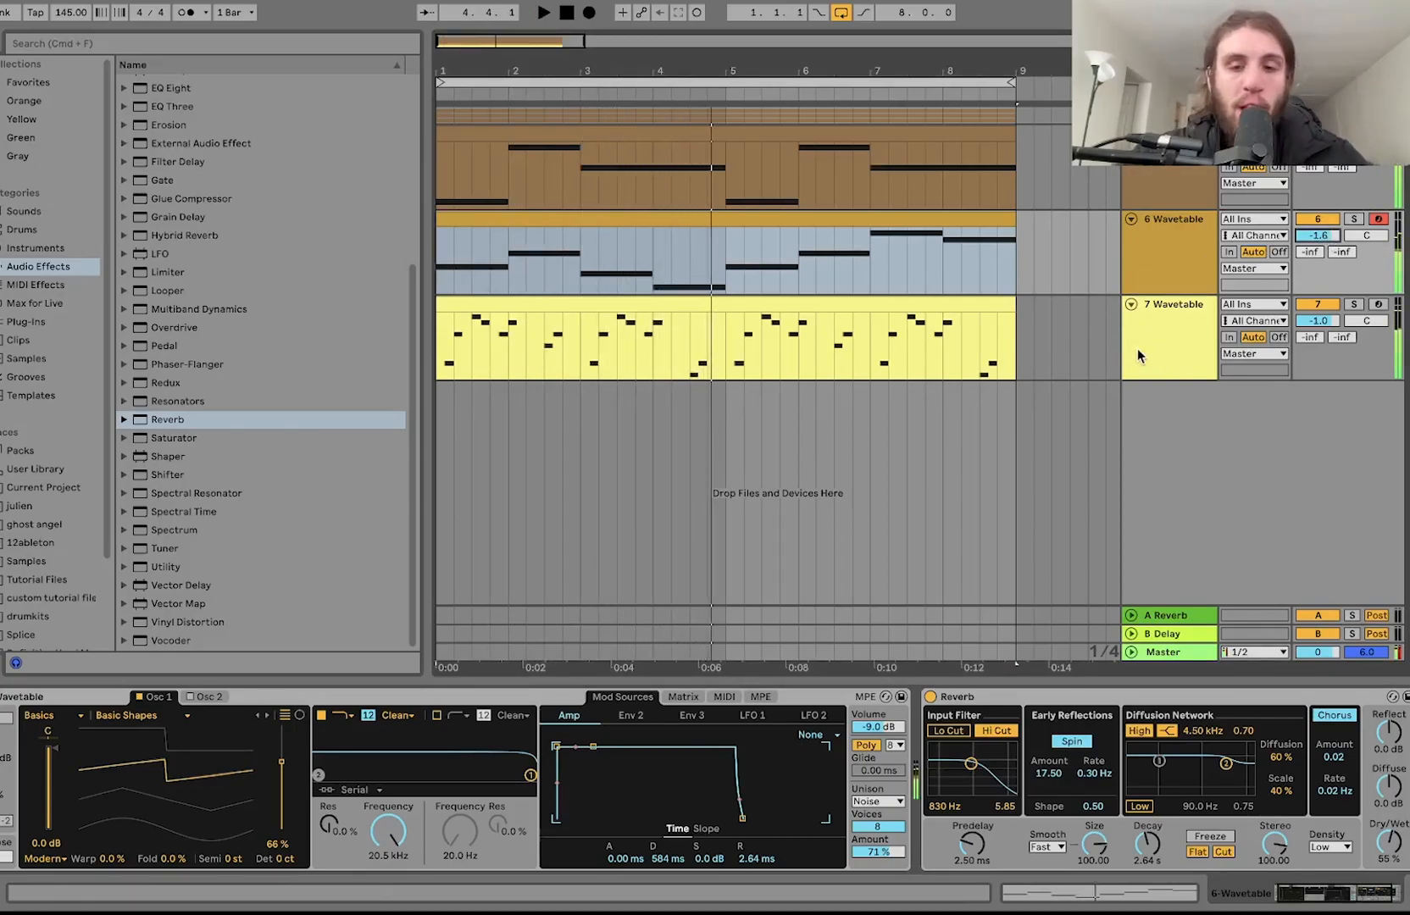
pyautogui.click(658, 212)
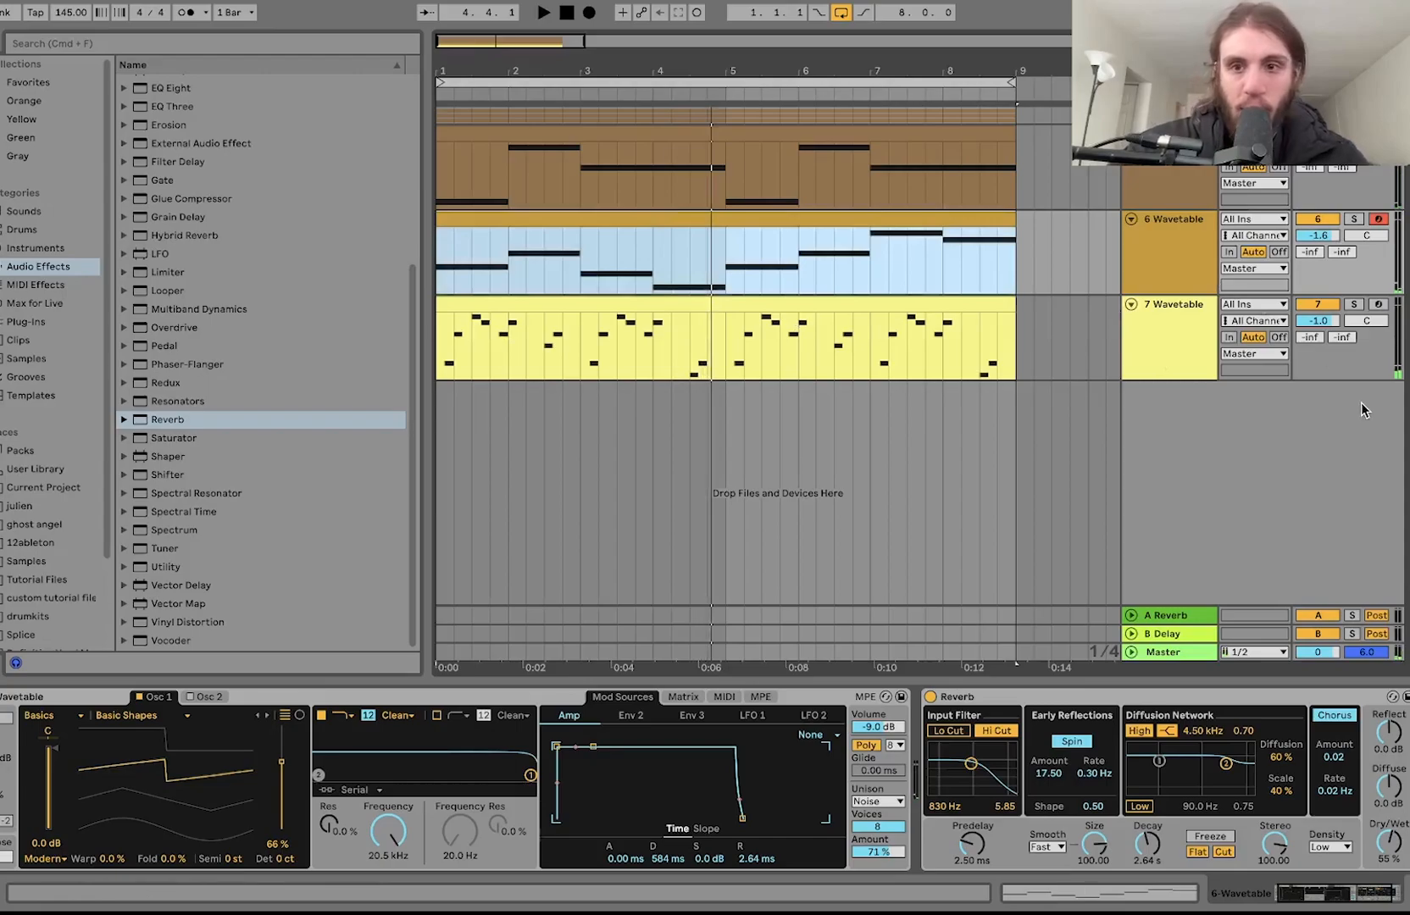
pyautogui.click(1323, 303)
pyautogui.press('space')
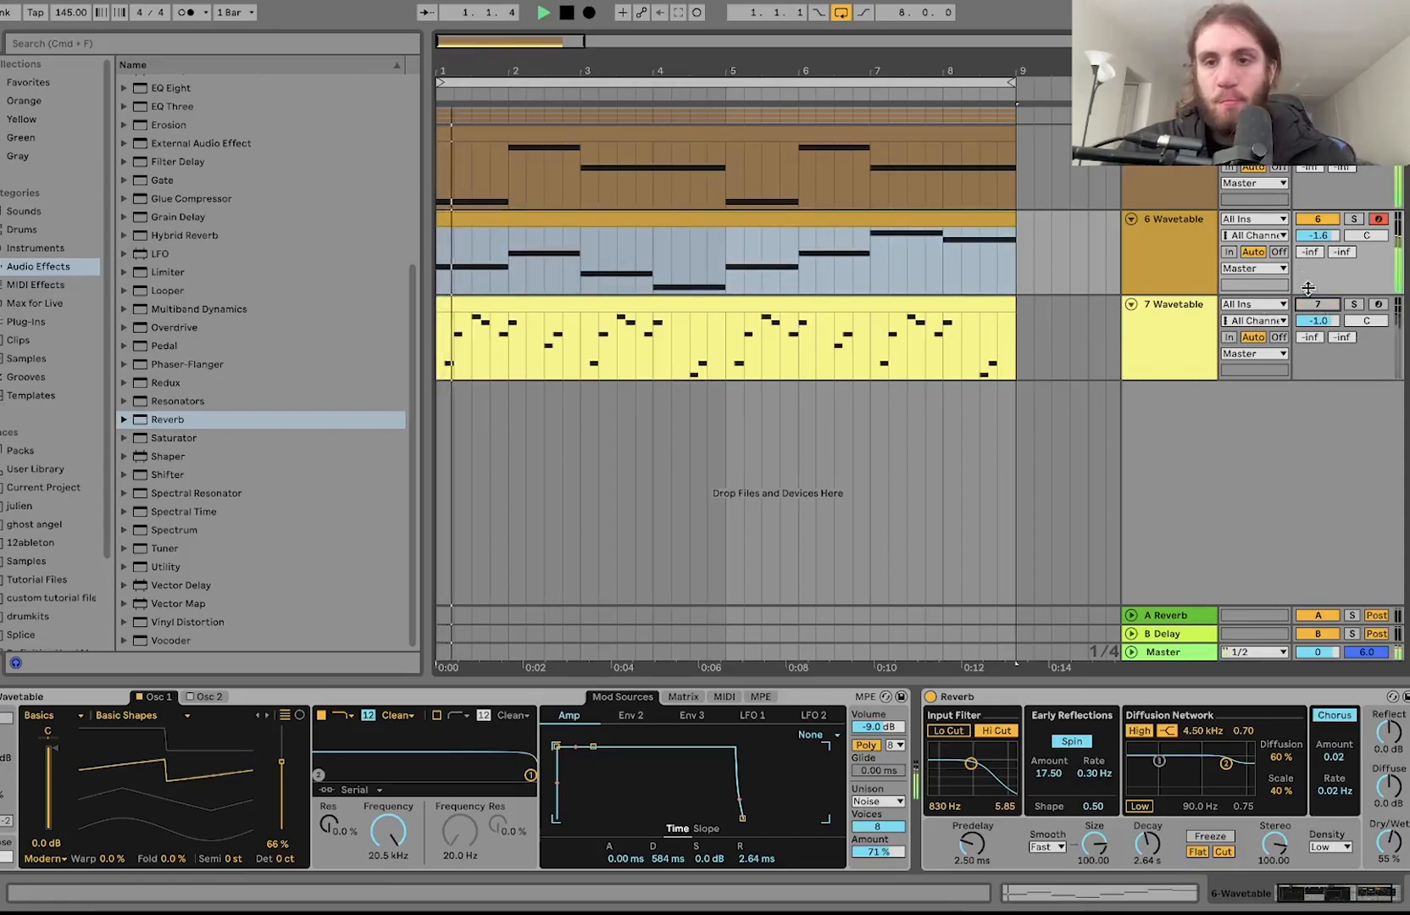
pyautogui.moveTo(1318, 236); pyautogui.dragTo(1316, 244)
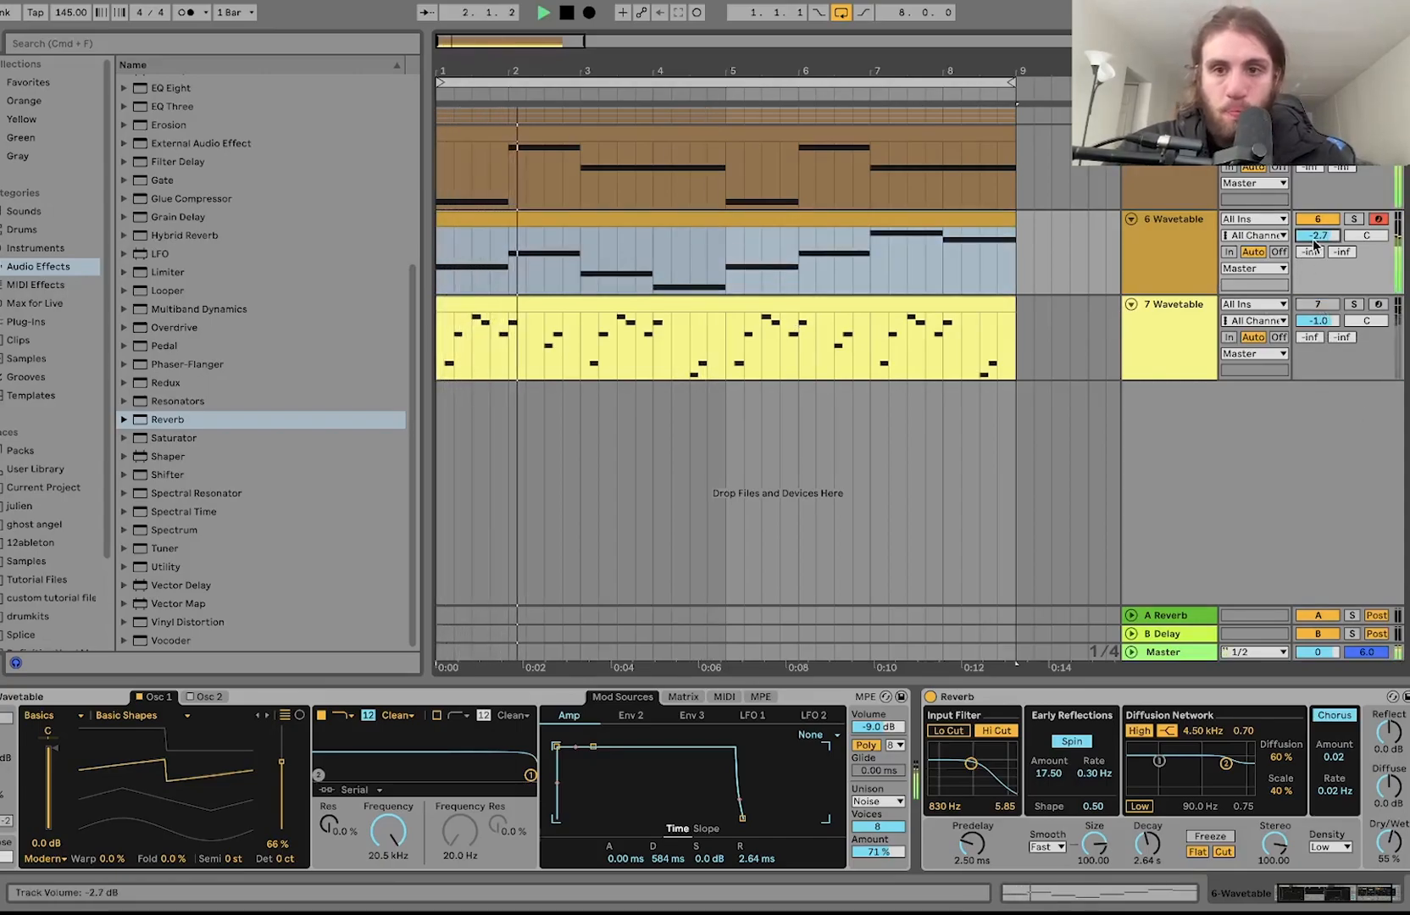
pyautogui.click(1319, 304)
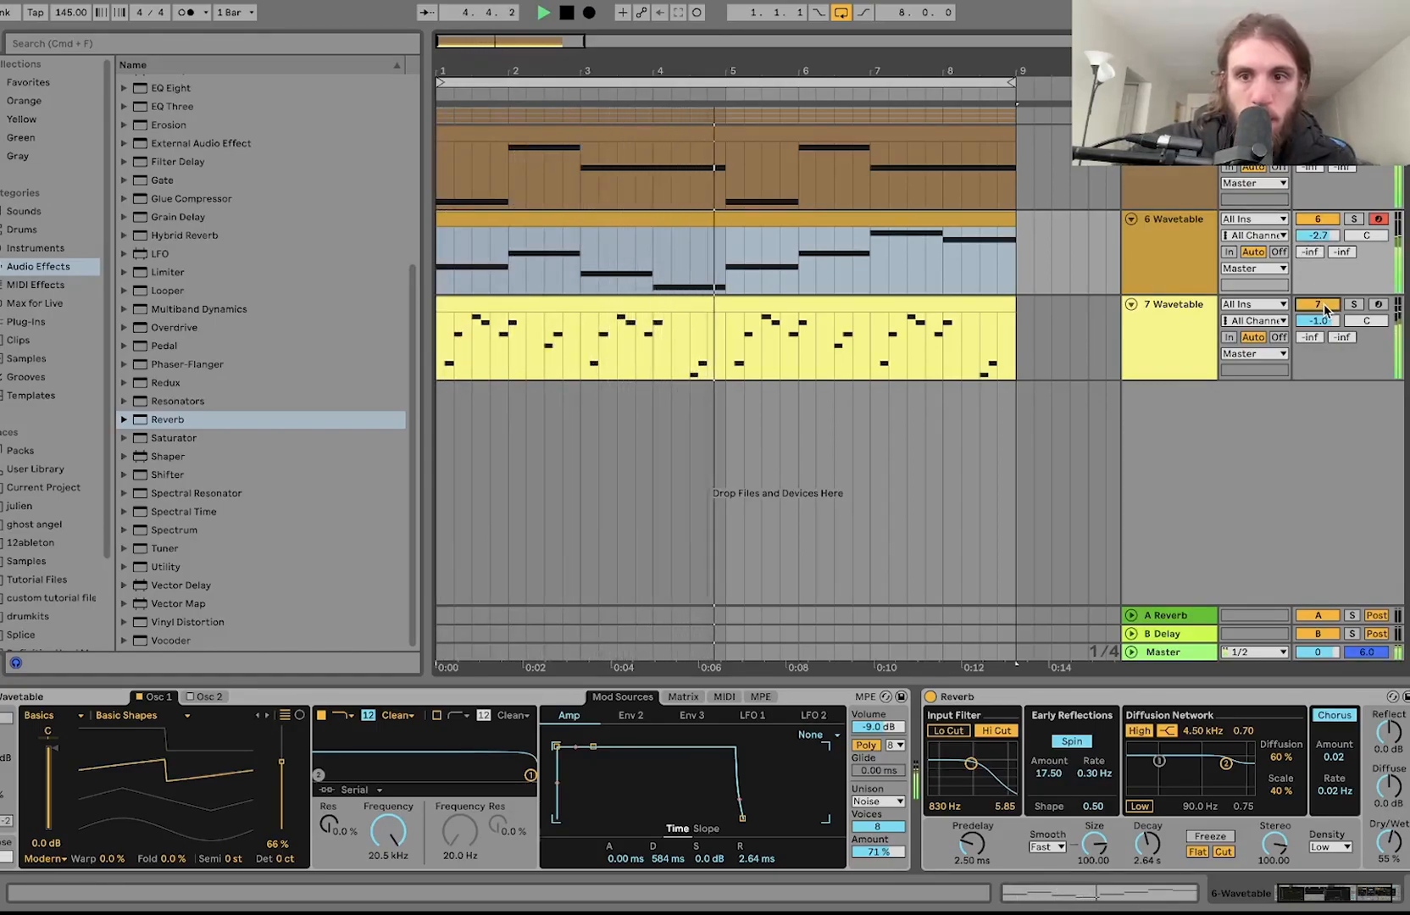
# - Solo Wavetable tracks 6 and 7 together for a listen, and play track 6 soloed alone
pyautogui.click(1354, 220)
pyautogui.click(1181, 346)
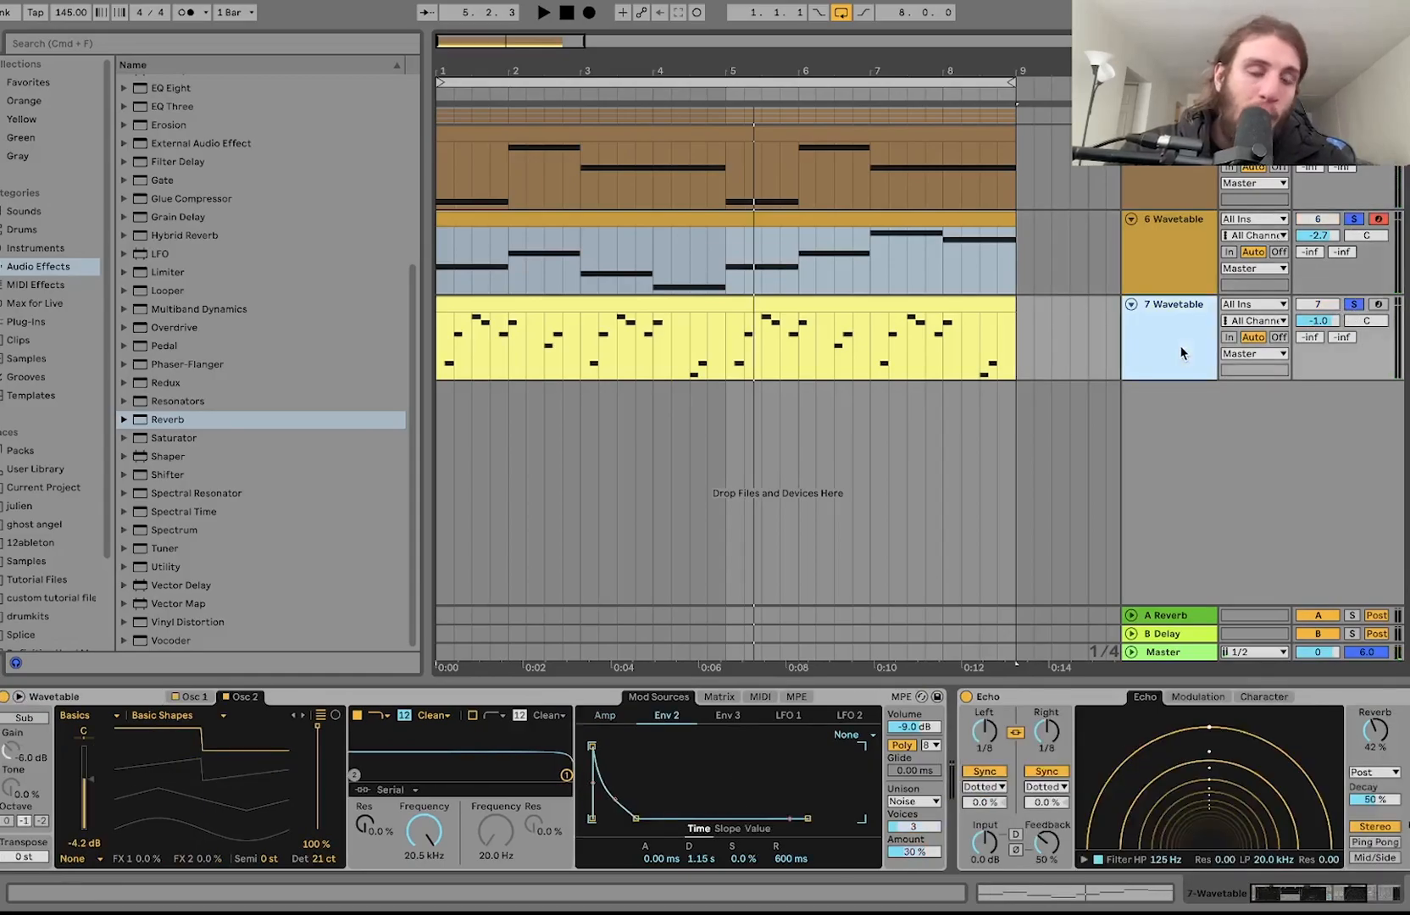
pyautogui.press('space')
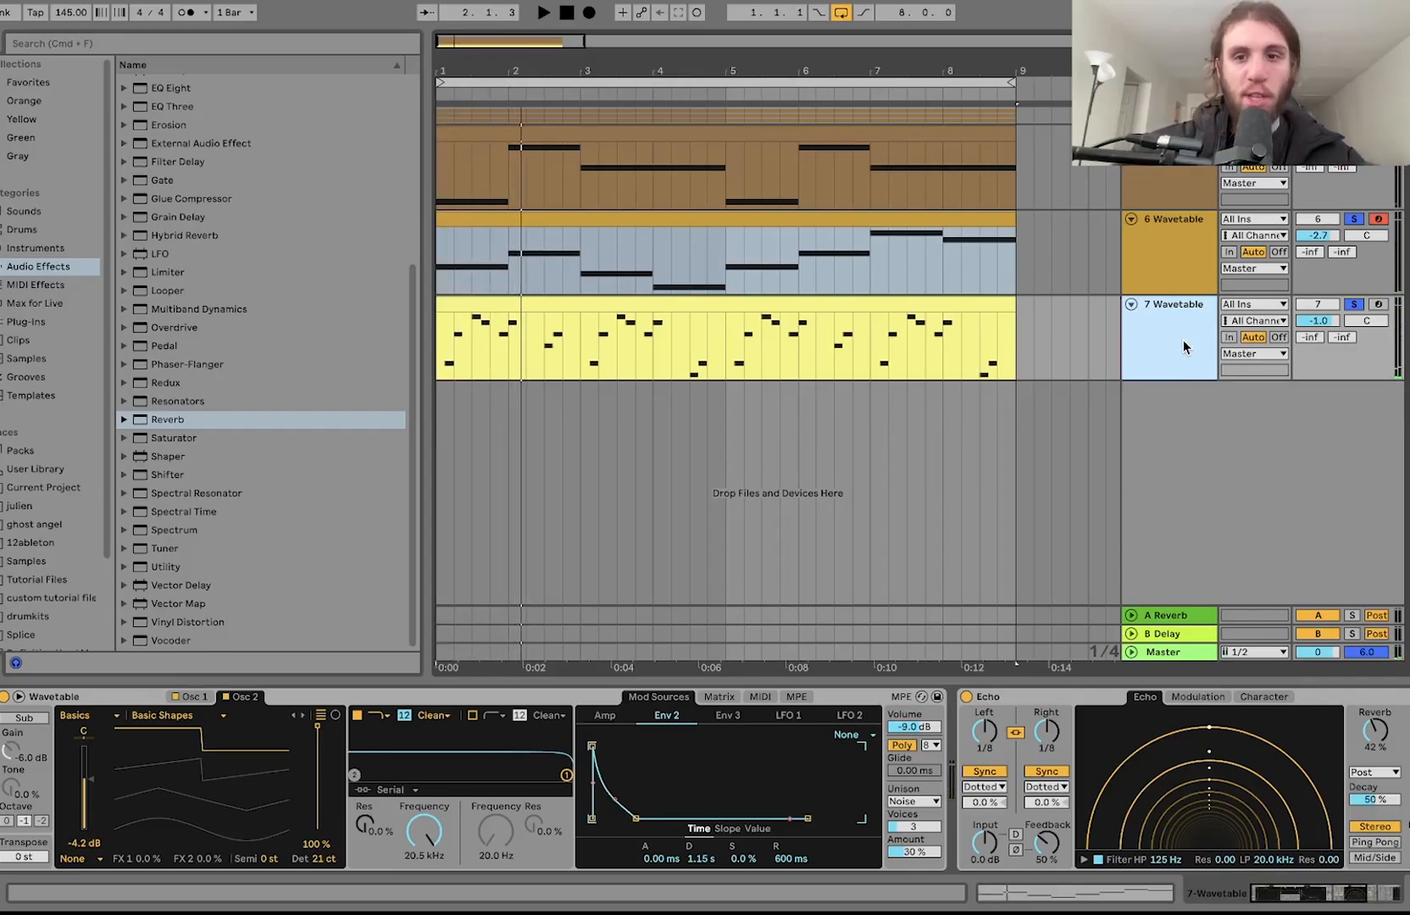
pyautogui.click(1174, 254)
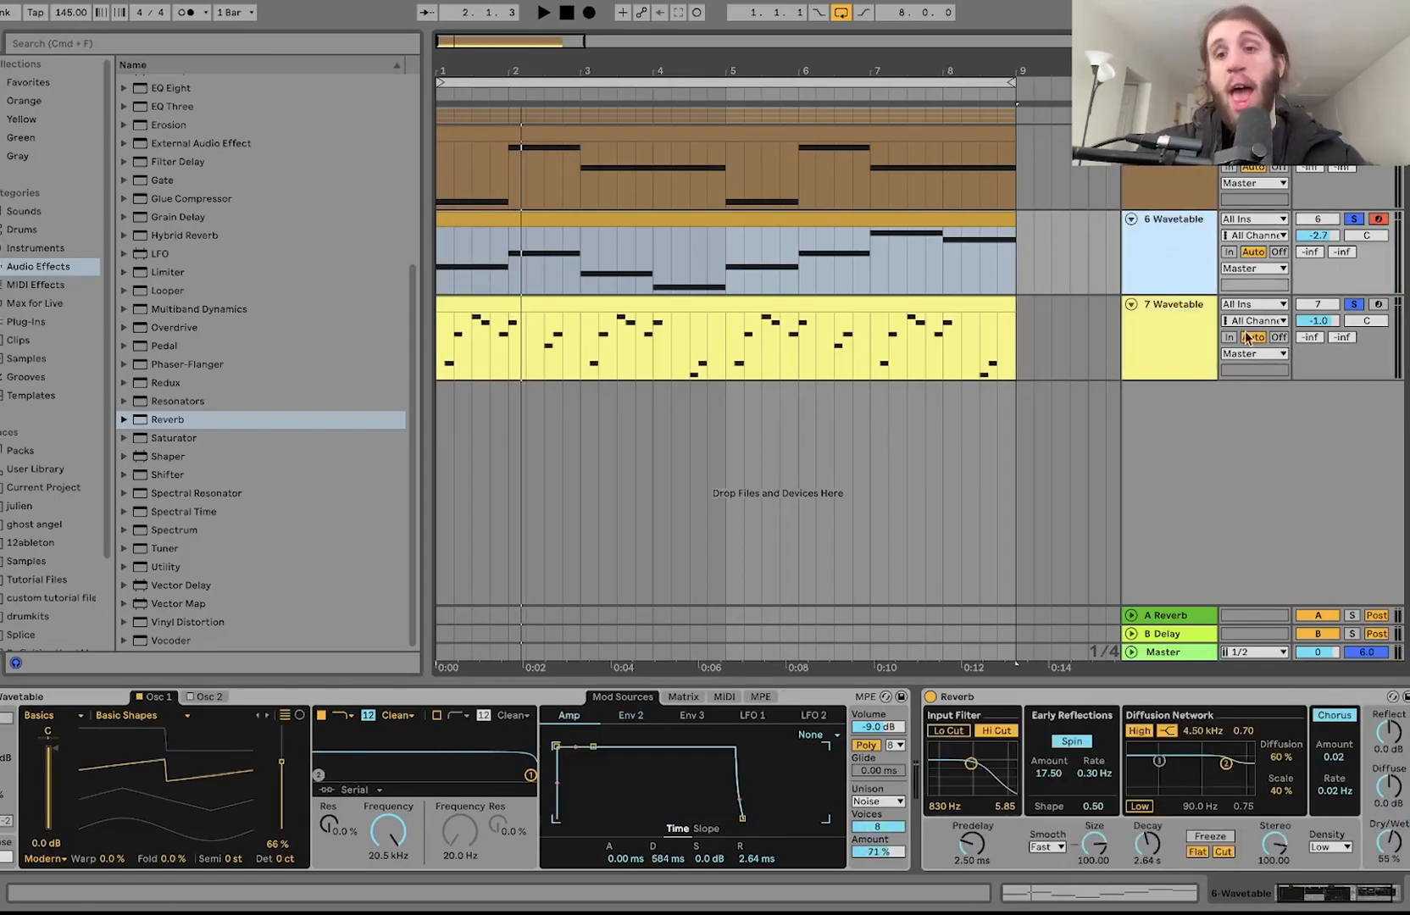
pyautogui.click(1353, 303)
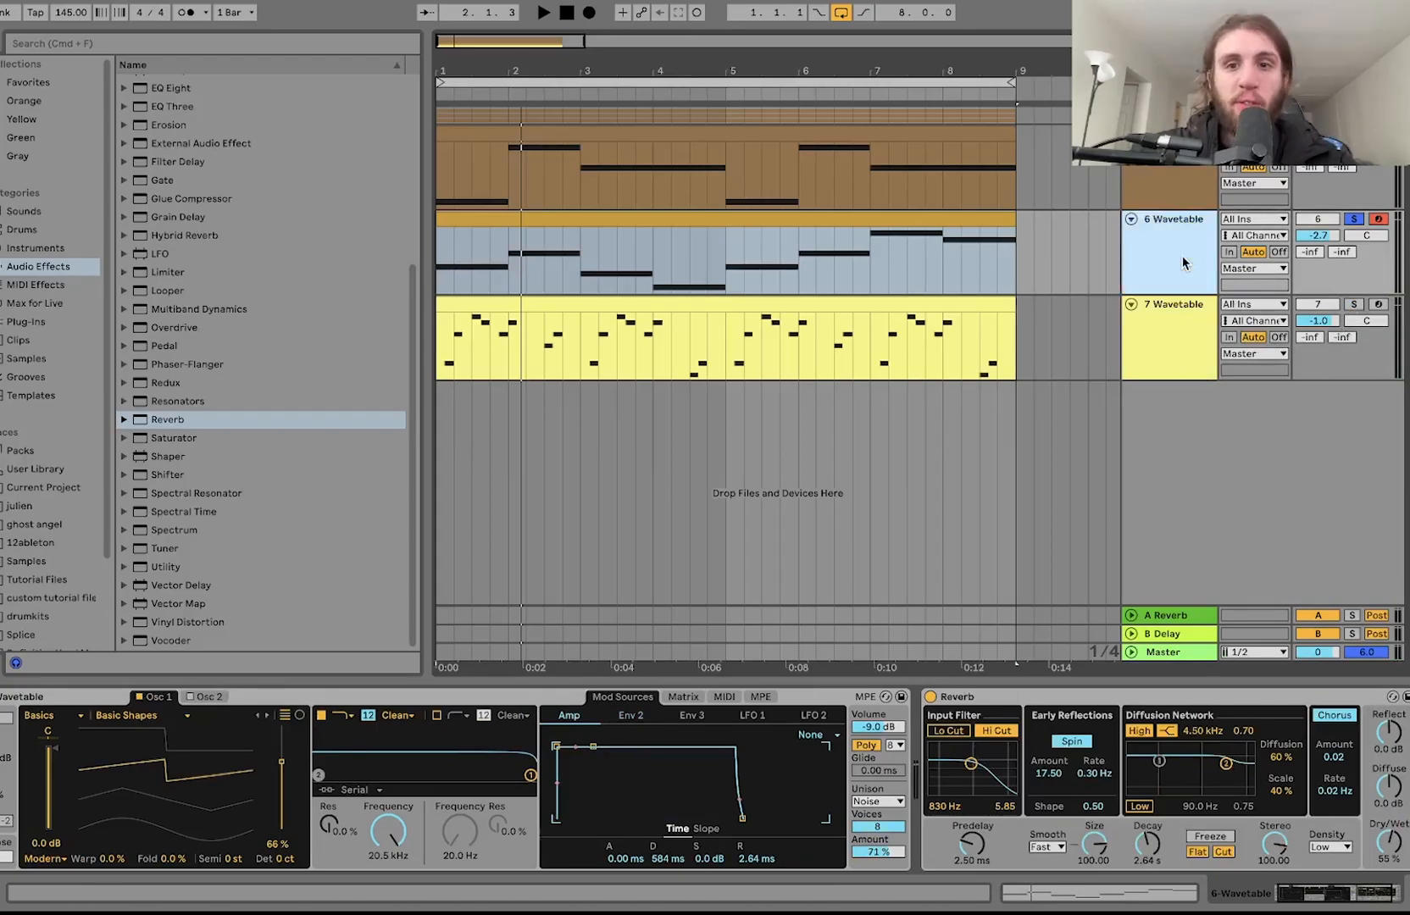
pyautogui.press('space')
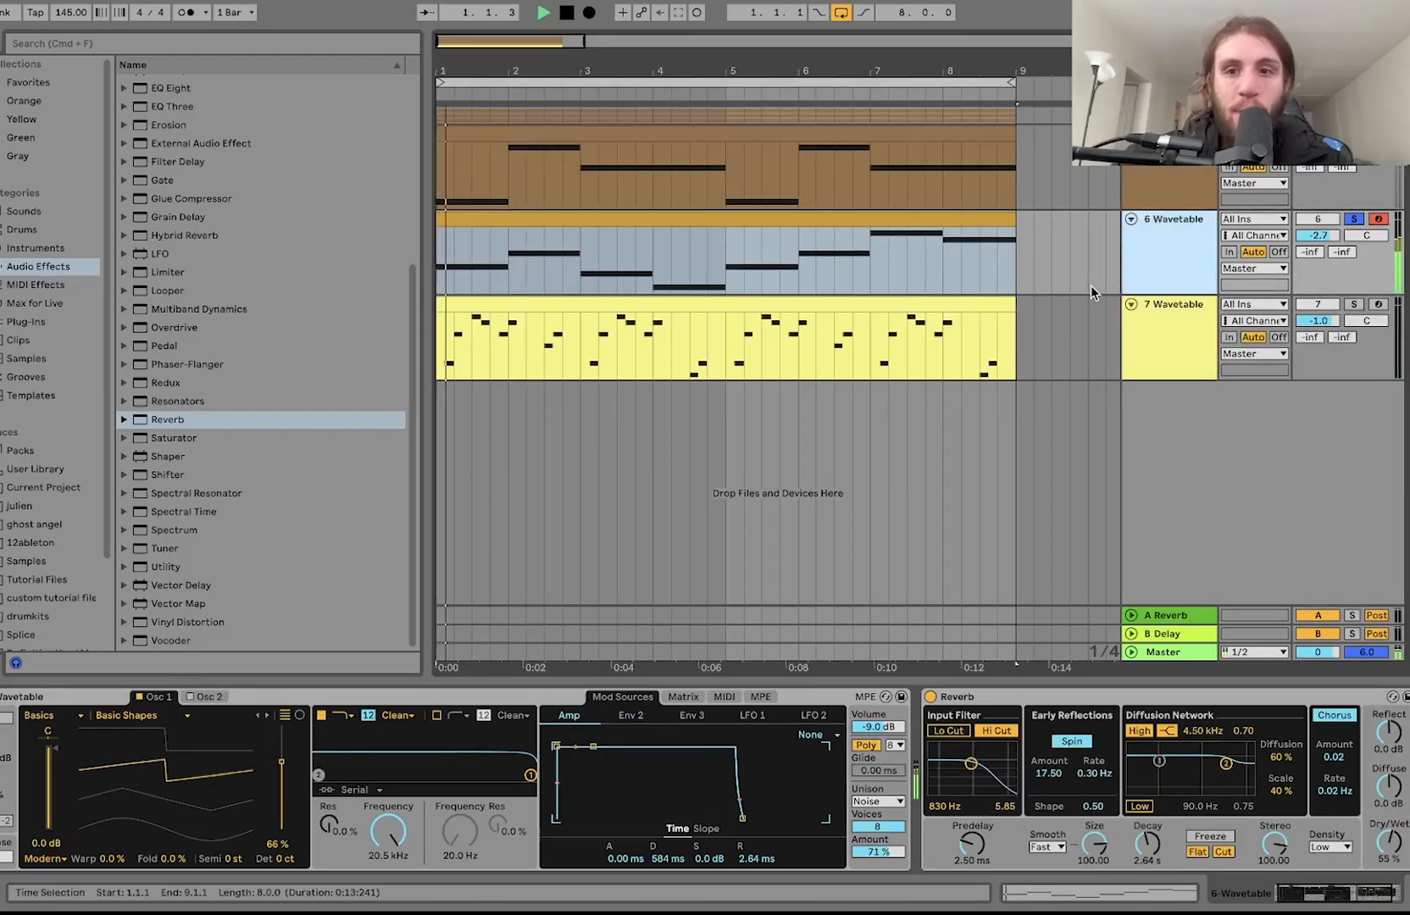
# - Play Wavetable track 7 soloed, release the solo, play the full arrangement, and select track 6
pyautogui.click(1354, 304)
pyautogui.press('space')
pyautogui.press('space')
pyautogui.click(1184, 332)
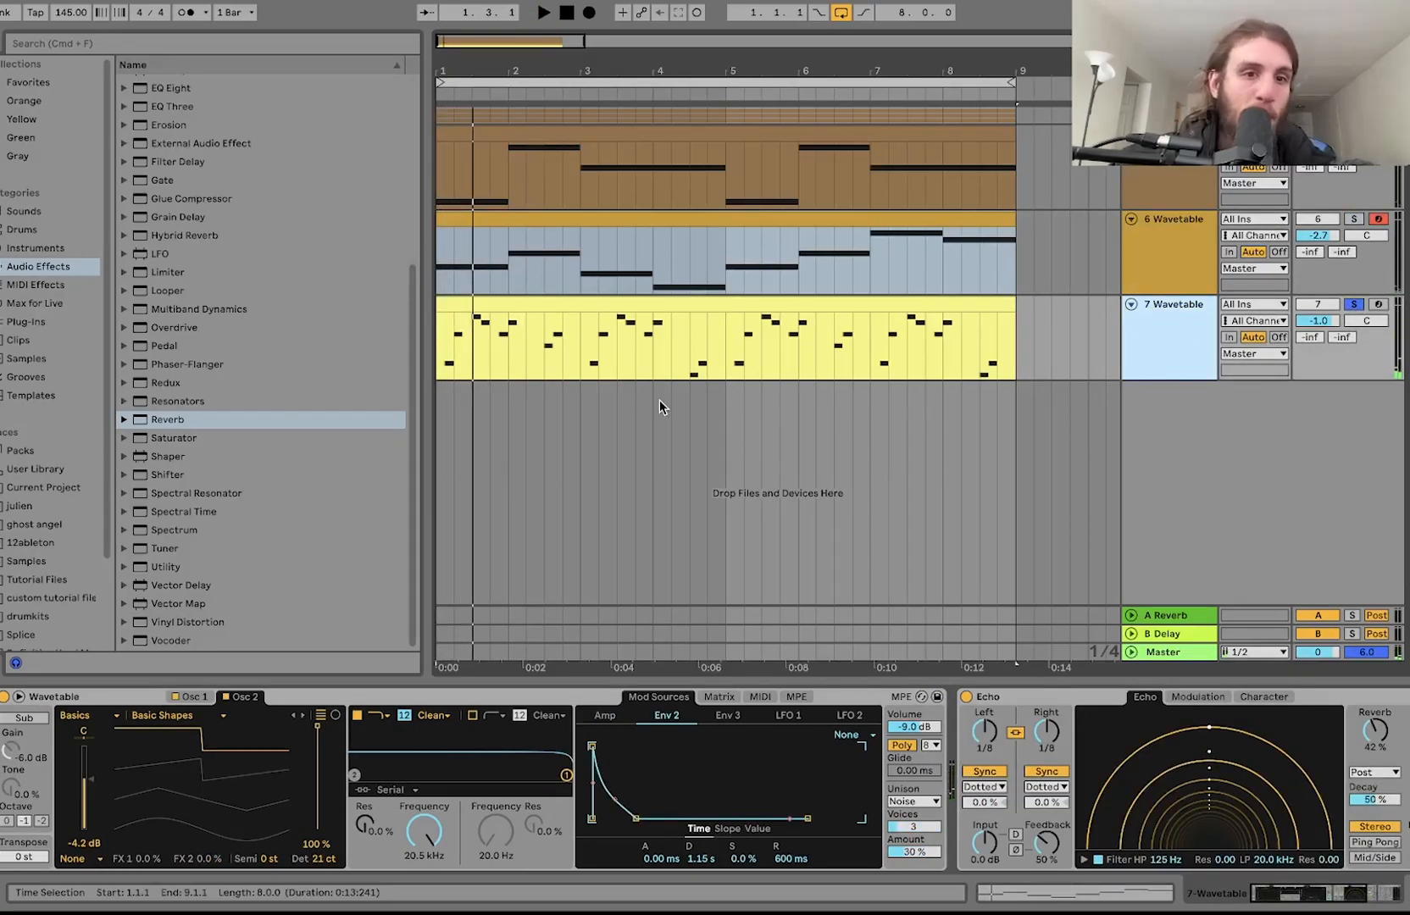
pyautogui.keyDown('super'); pyautogui.click(1354, 220); pyautogui.keyUp('super')
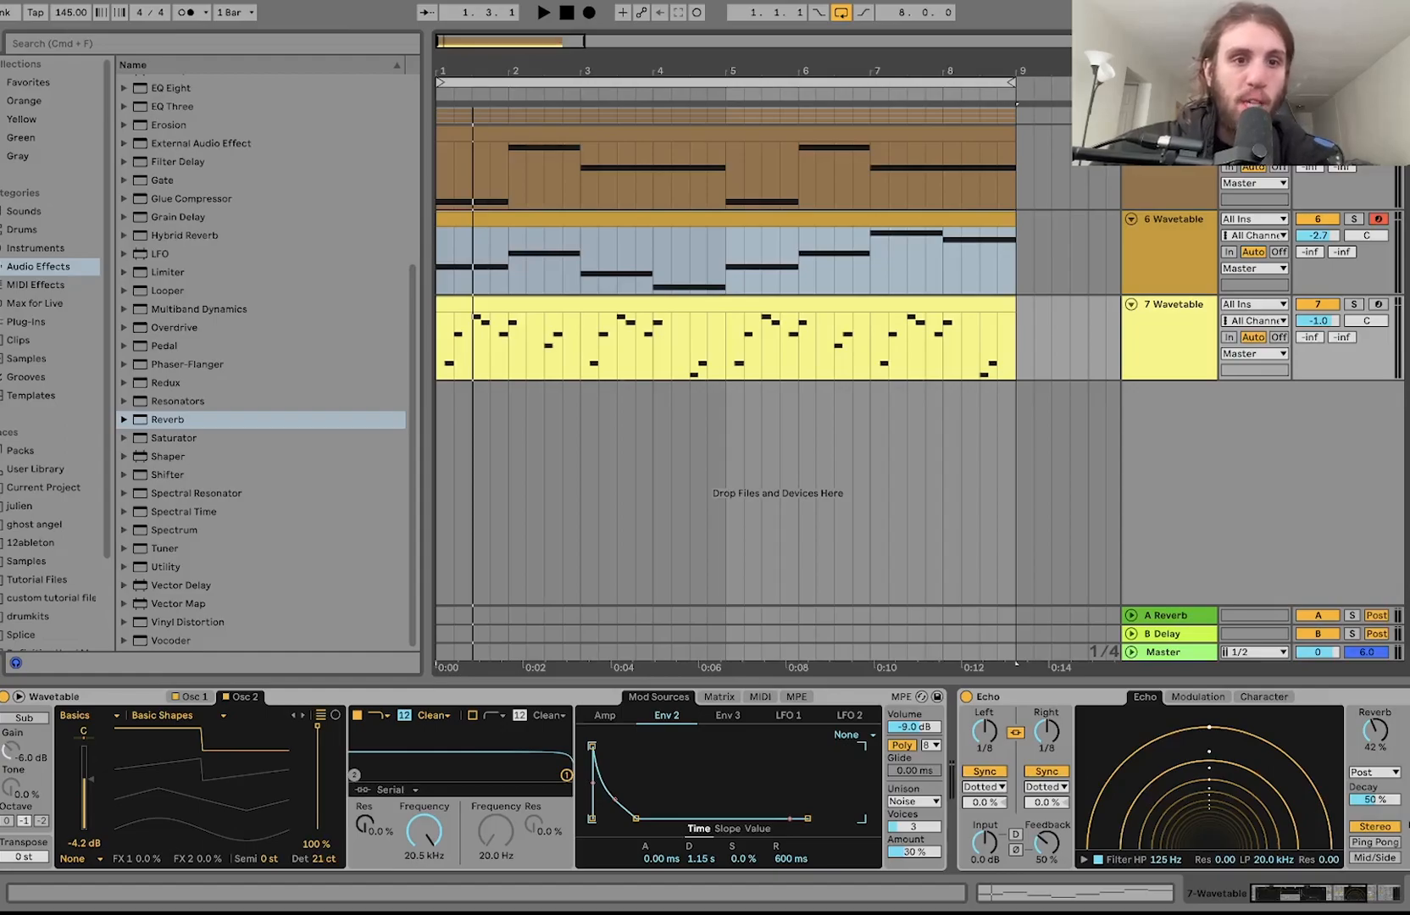
pyautogui.press('space')
pyautogui.click(1164, 265)
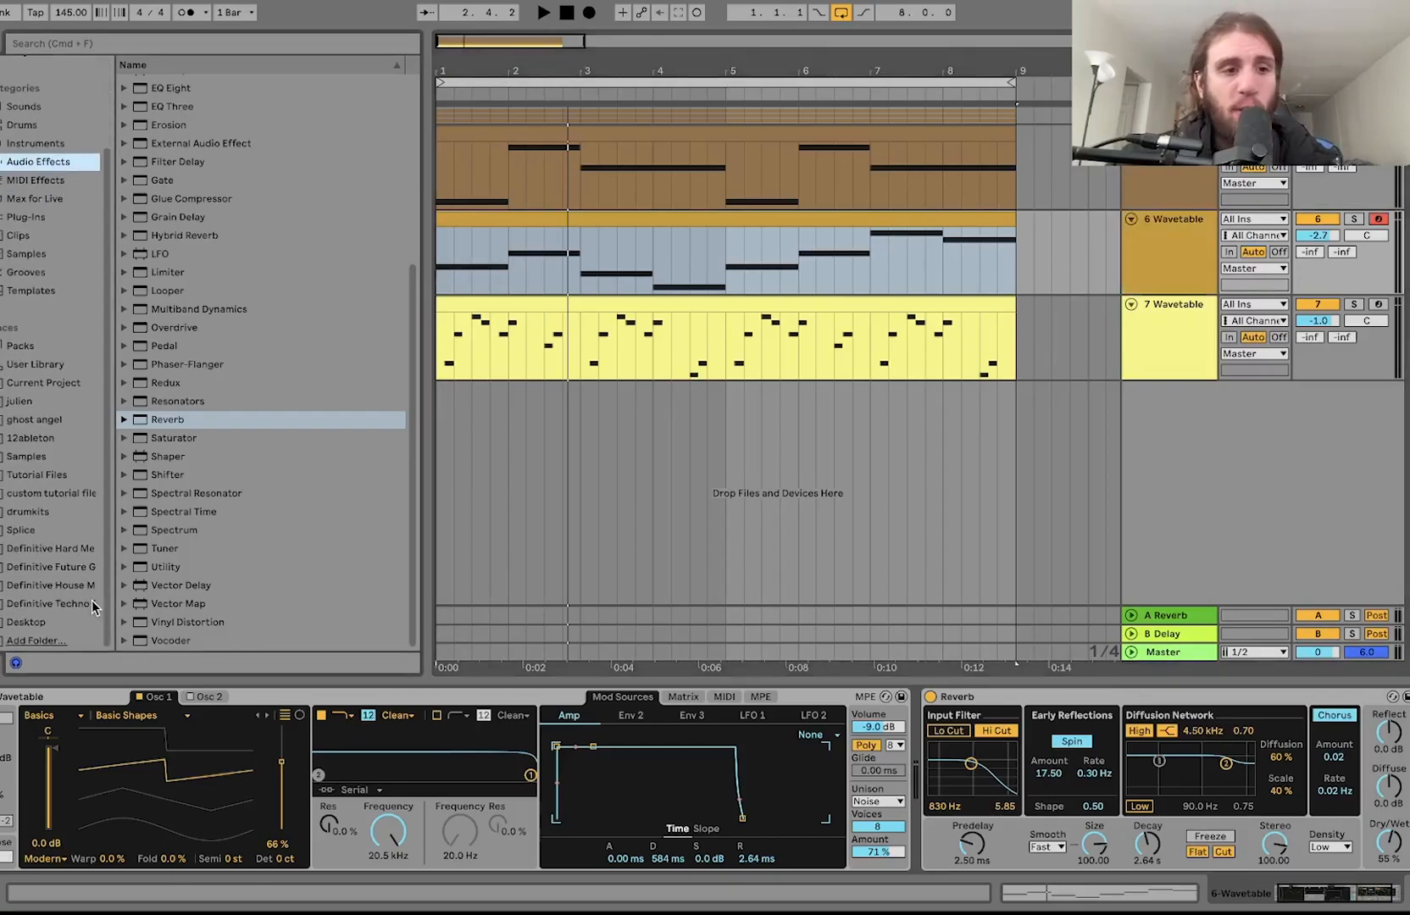
# - Open the Kit 2 - 145 Bpm Gminor folder of the Definitive Hard Me sample pack and preview Kit 2.wav
pyautogui.click(71, 550)
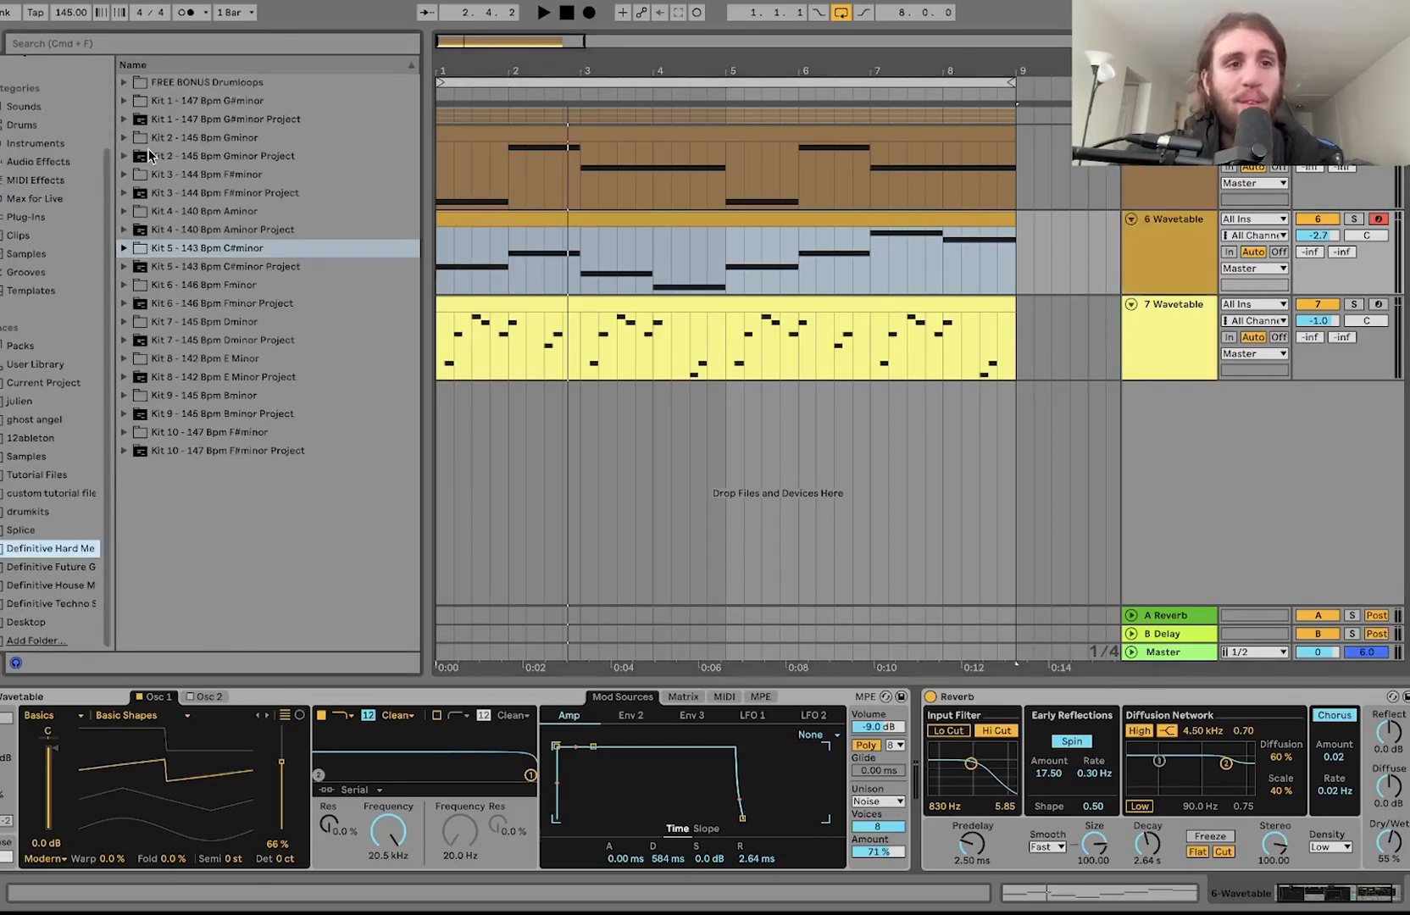
pyautogui.click(124, 138)
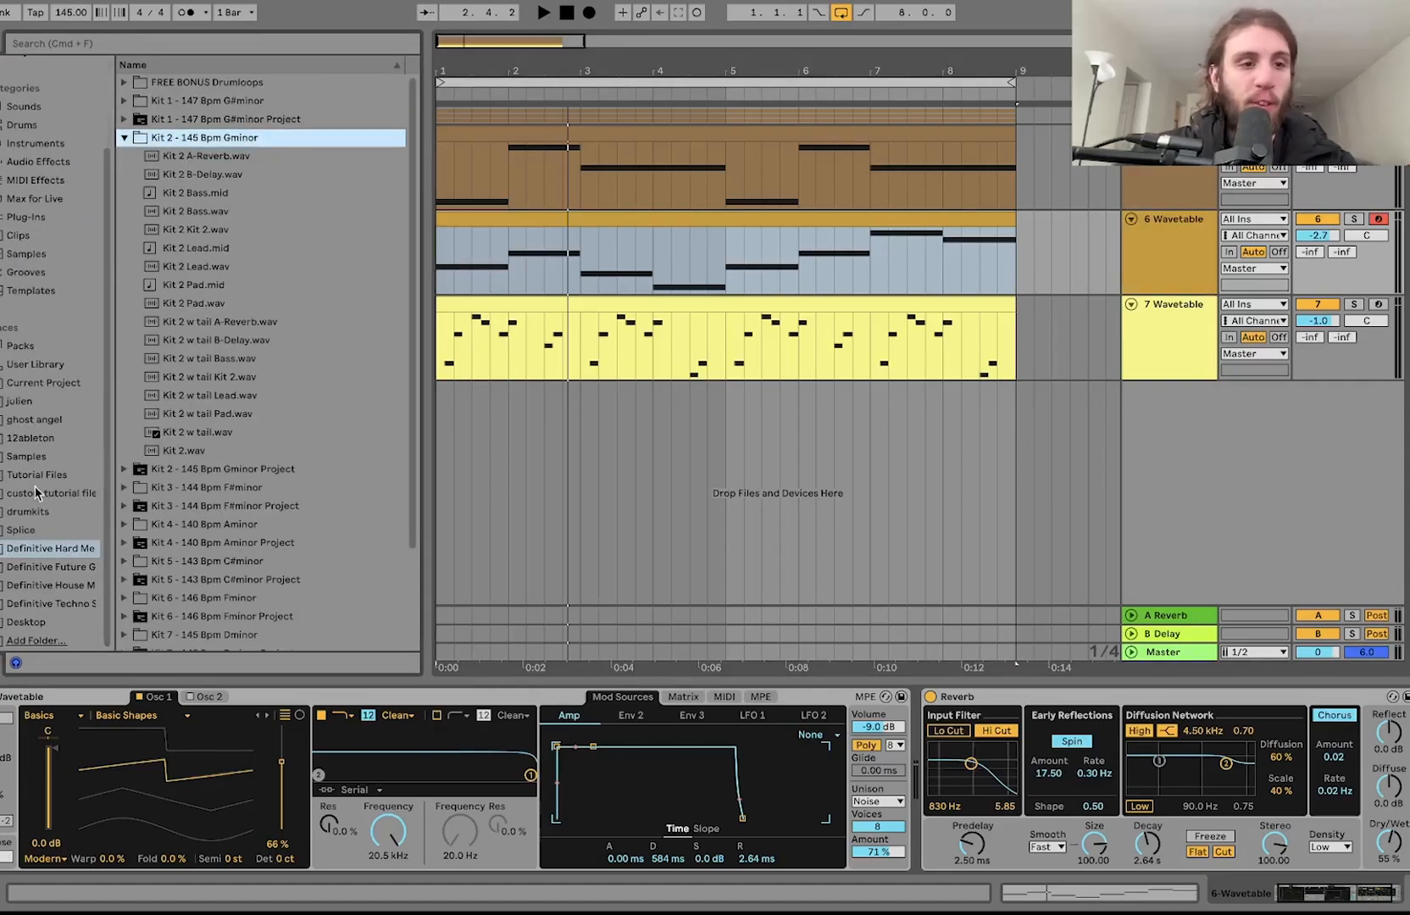
pyautogui.click(171, 452)
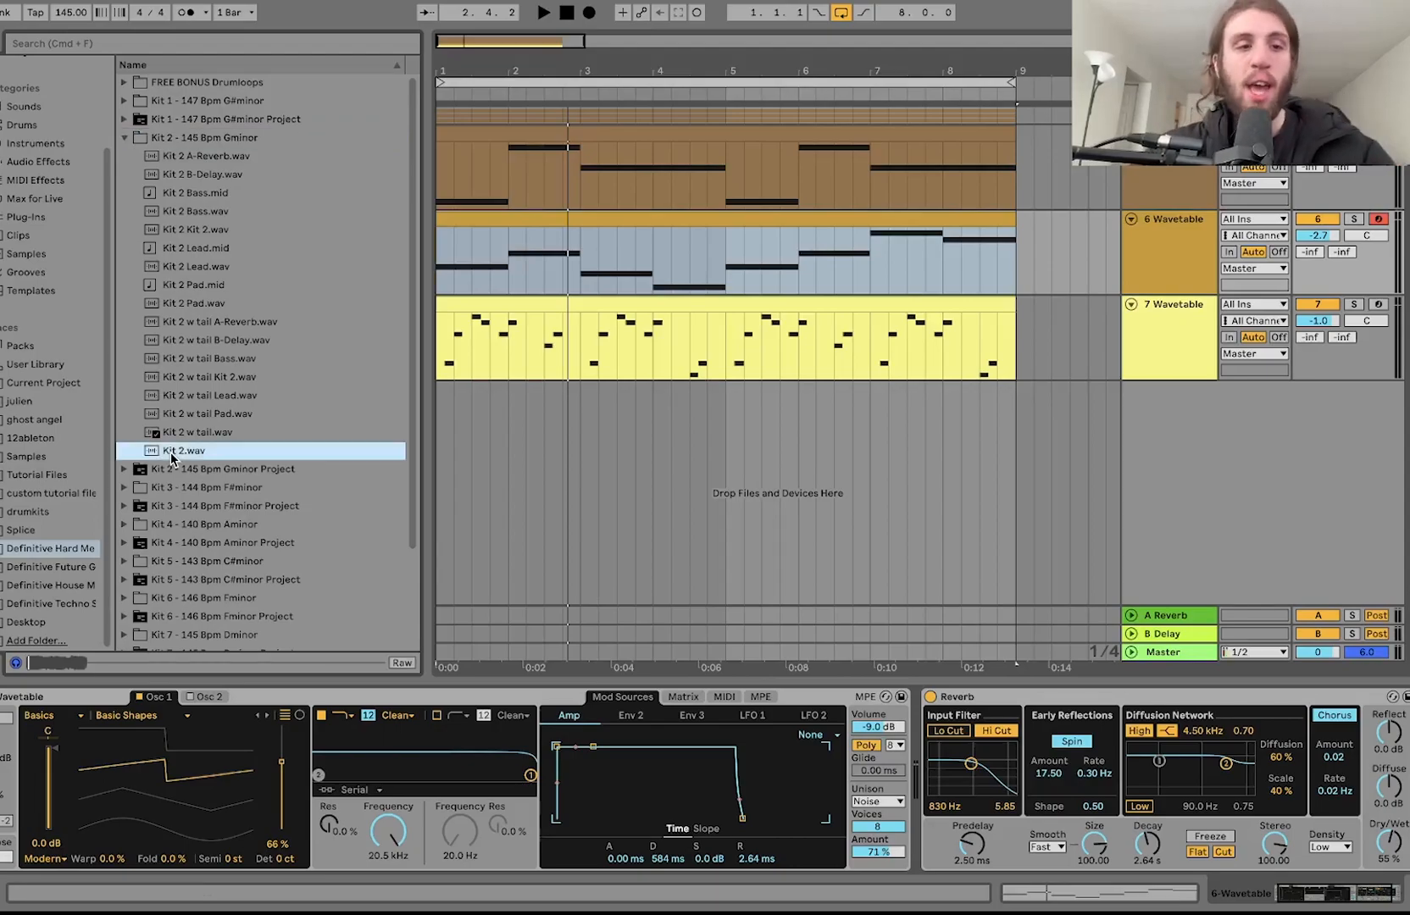
# - Expand the Kit 5 - 143 Bpm C#minor folder and preview Kit 5.wav
pyautogui.scroll(-3, 161, 470)
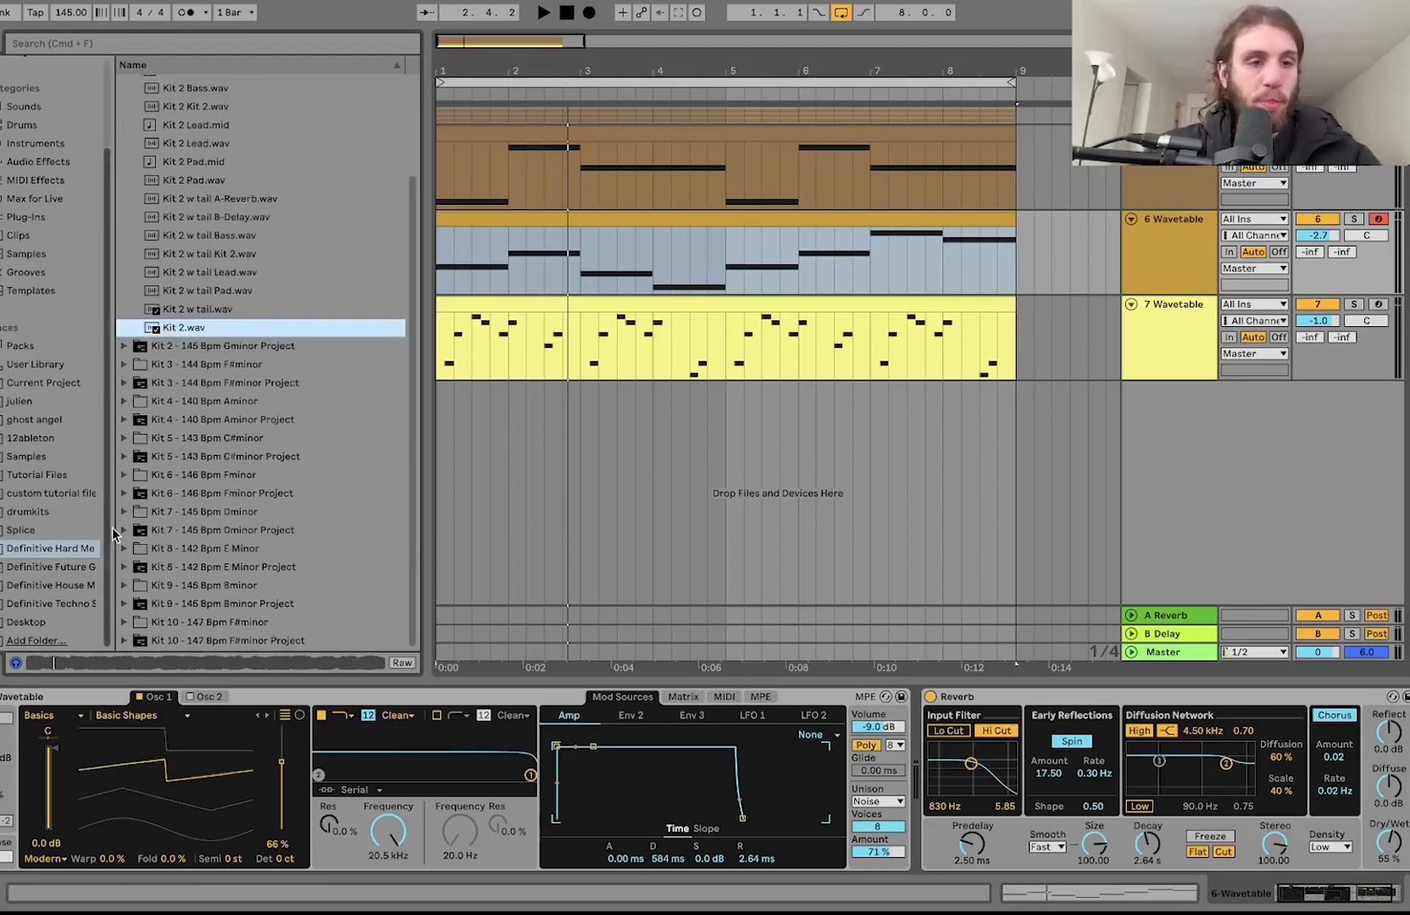
pyautogui.click(125, 438)
pyautogui.click(203, 560)
pyautogui.scroll(-3, 201, 562)
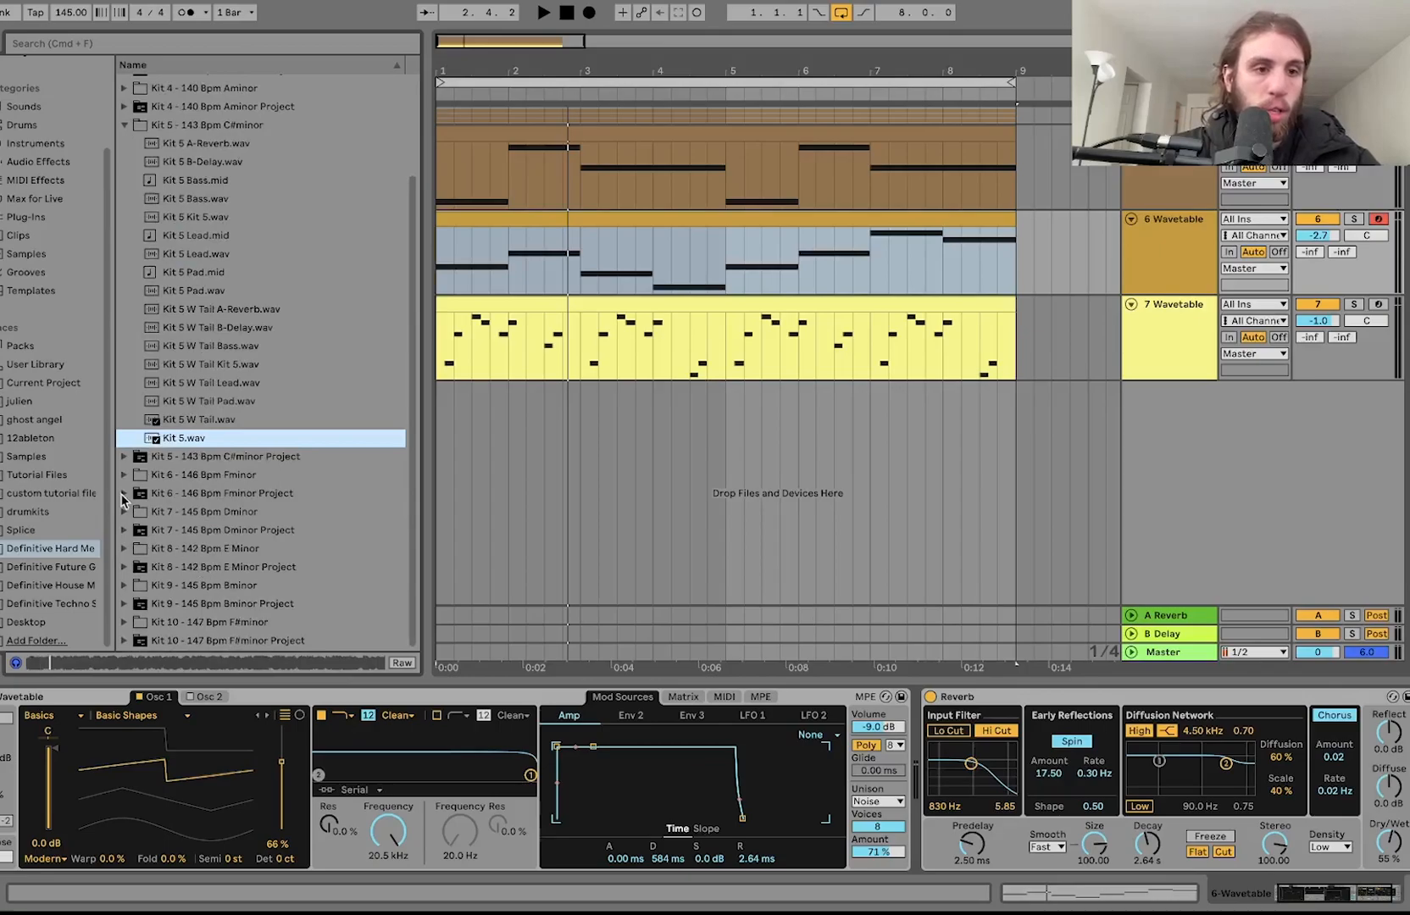
# - Expand the Kit 10 - 147 Bpm F#minor folder, preview Kit 10.wav, and collapse the folder again
pyautogui.click(124, 616)
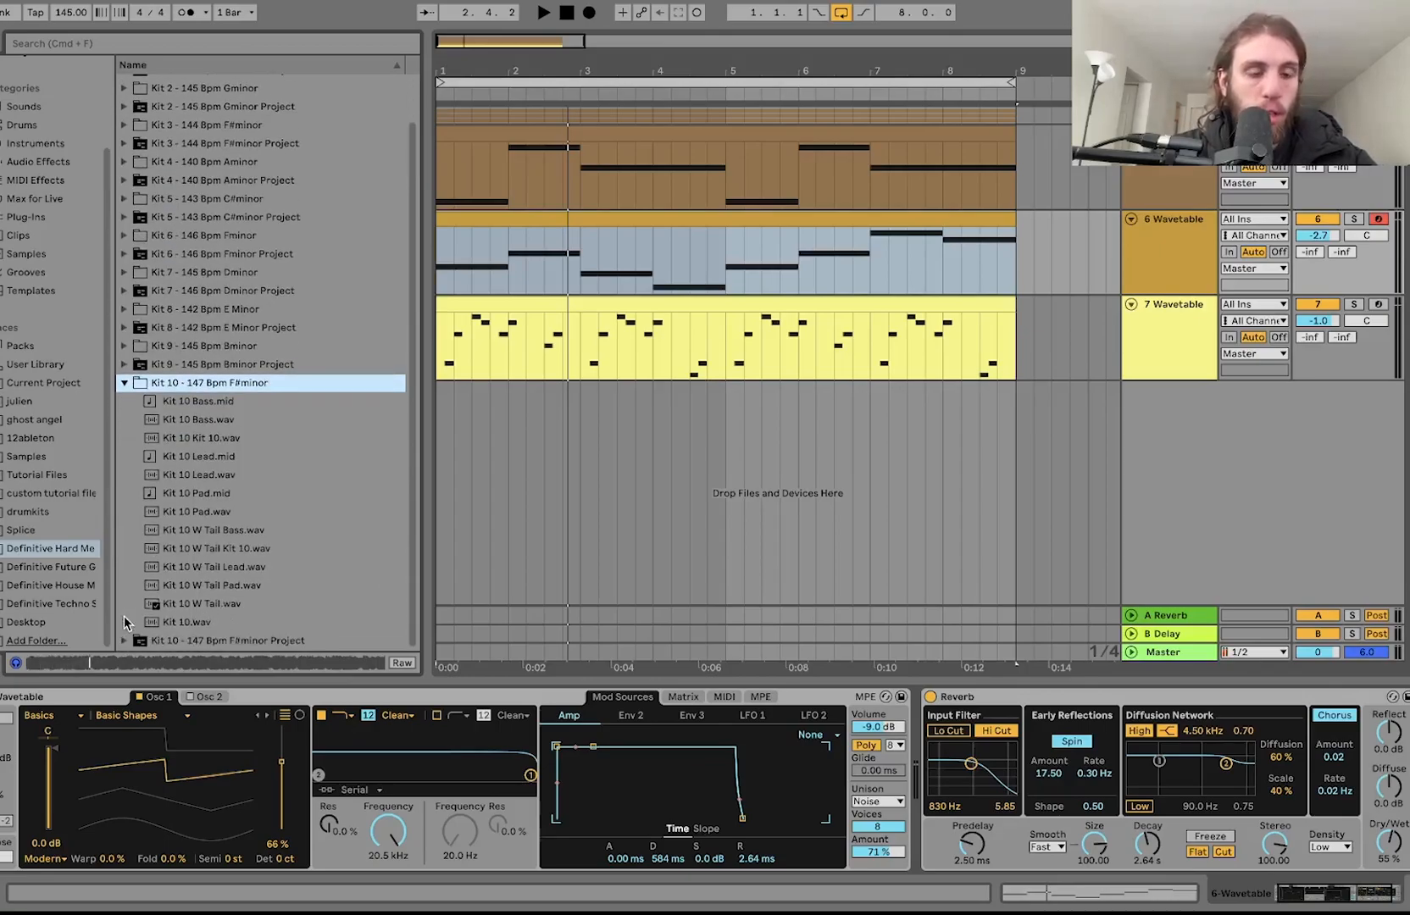
pyautogui.click(188, 624)
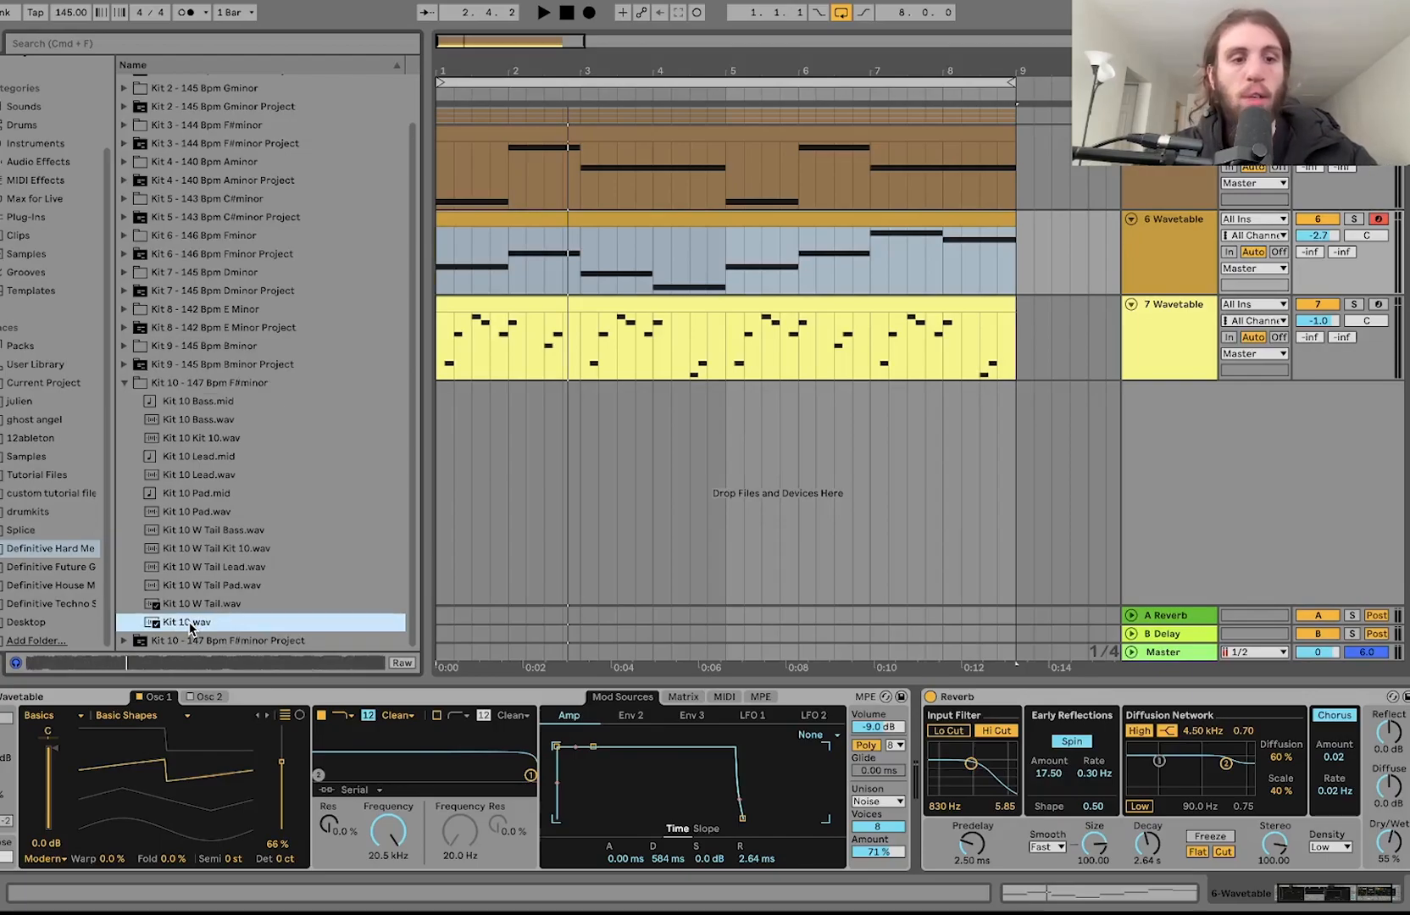
pyautogui.click(124, 384)
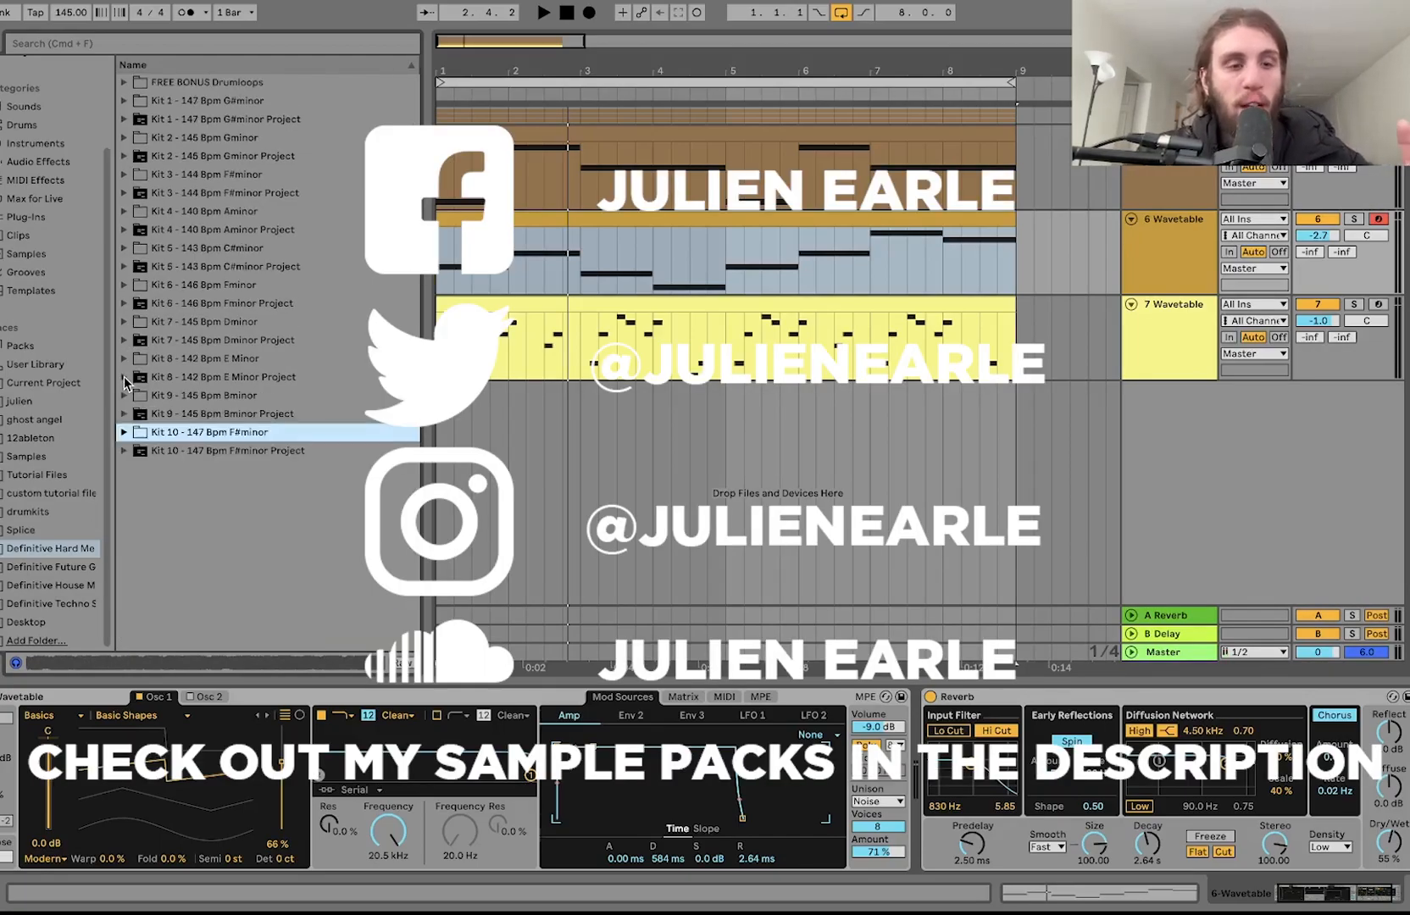
pyautogui.click(158, 399)
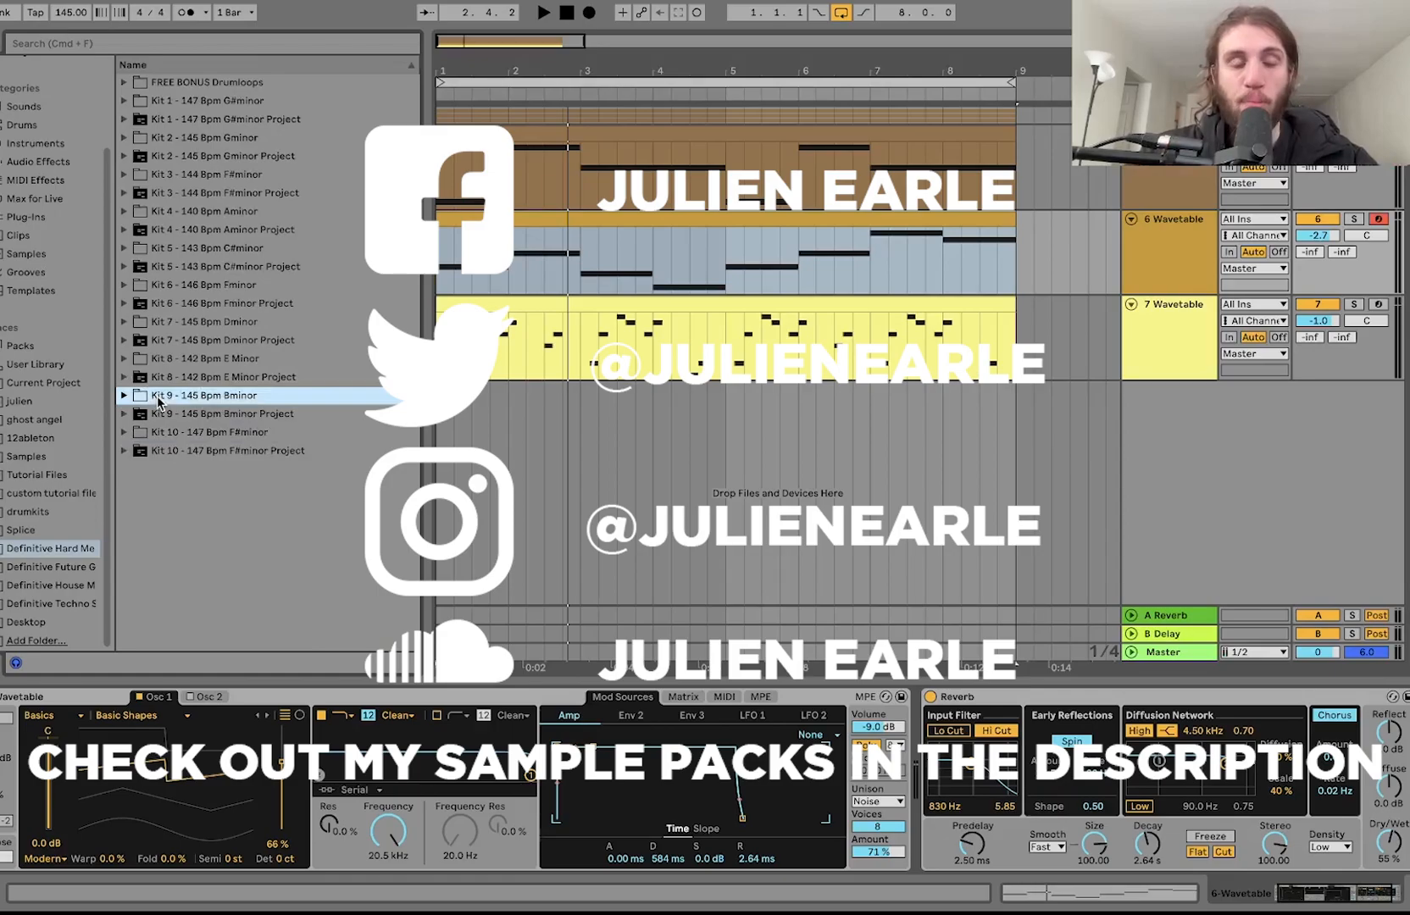
pyautogui.click(165, 419)
pyautogui.doubleClick(163, 434)
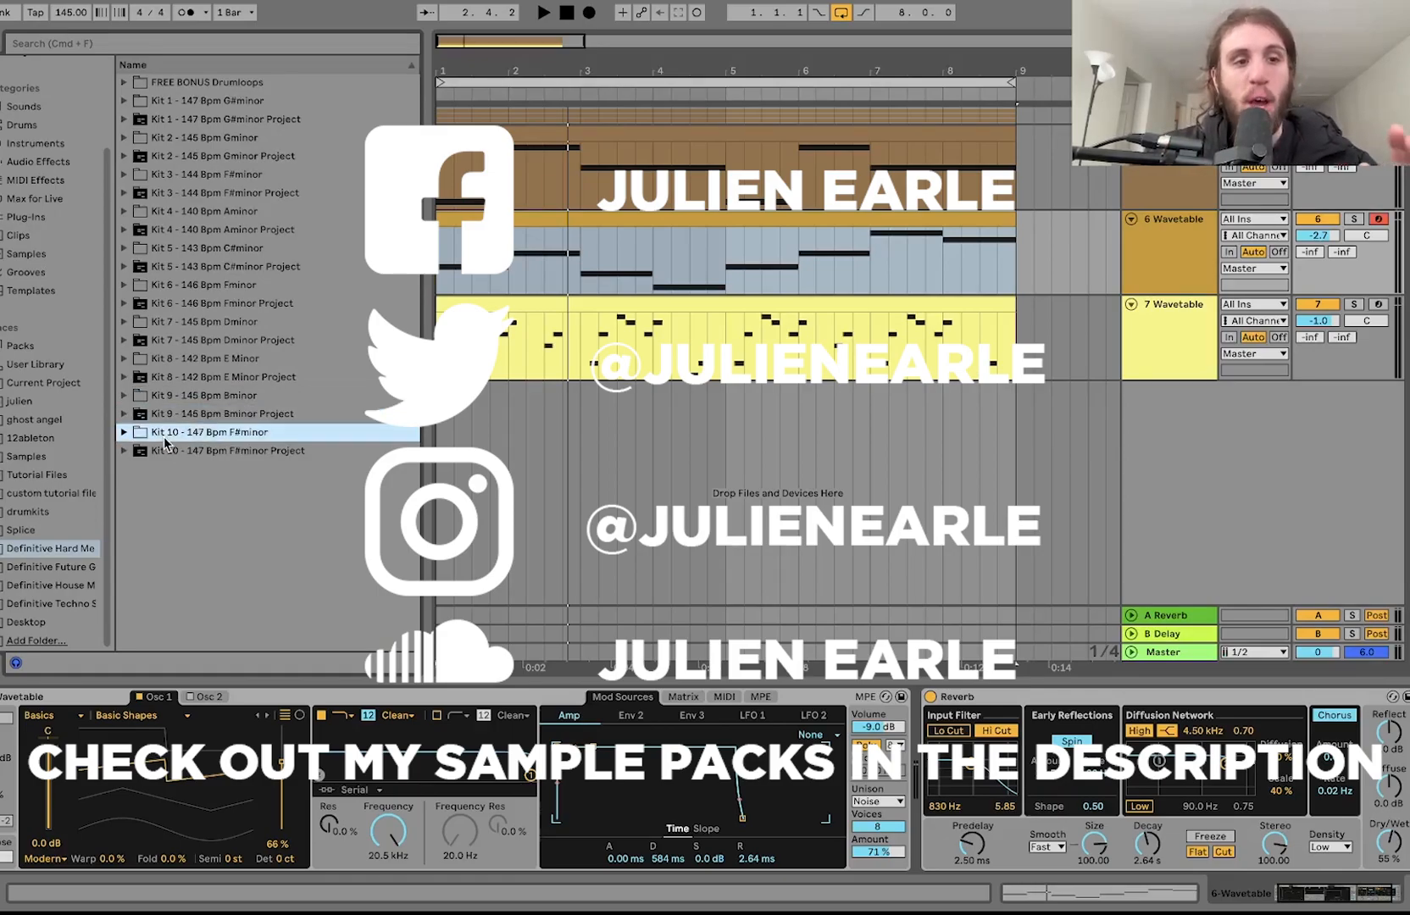